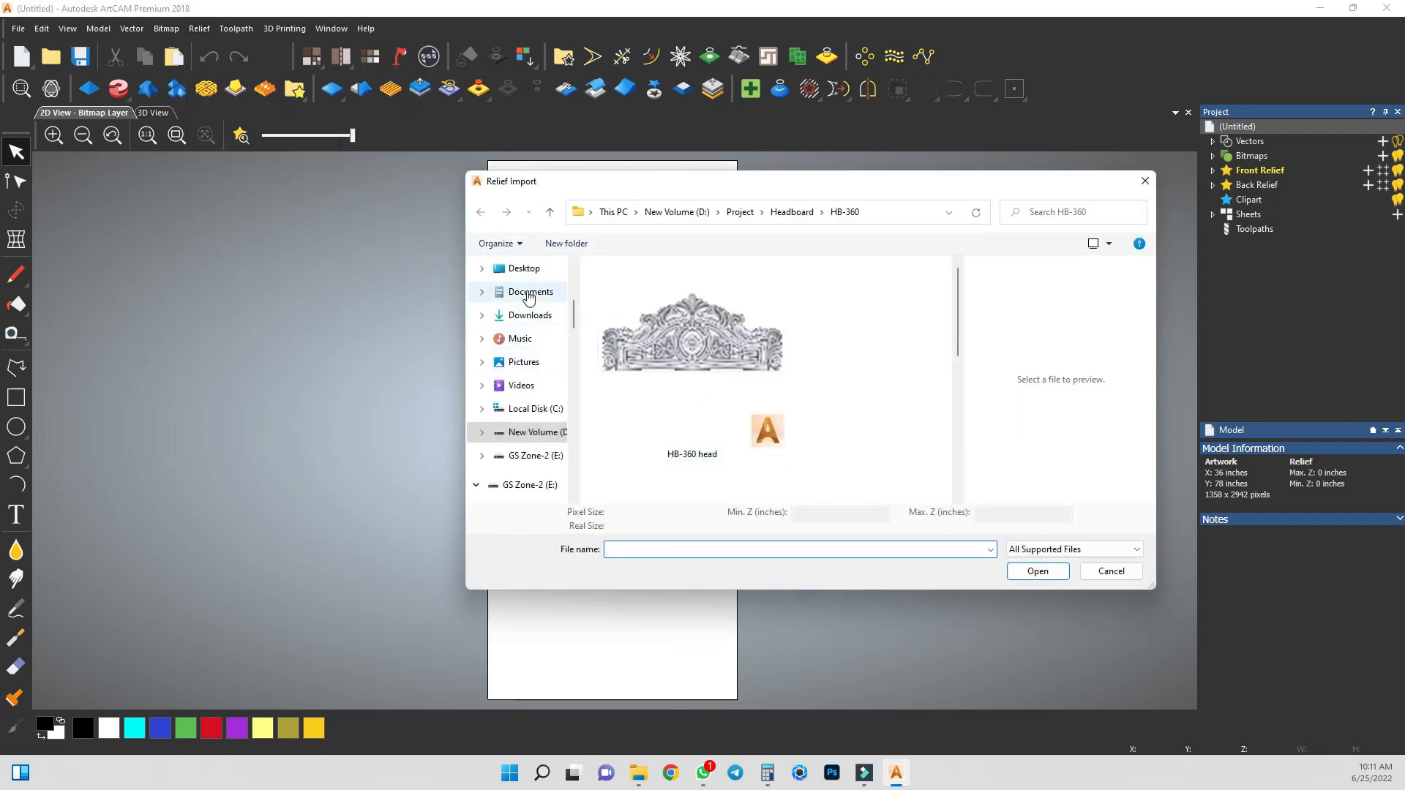
Import the Door image from the Desktop folder as a relief.
left_click(529, 292)
left_click(523, 269)
left_click(906, 297)
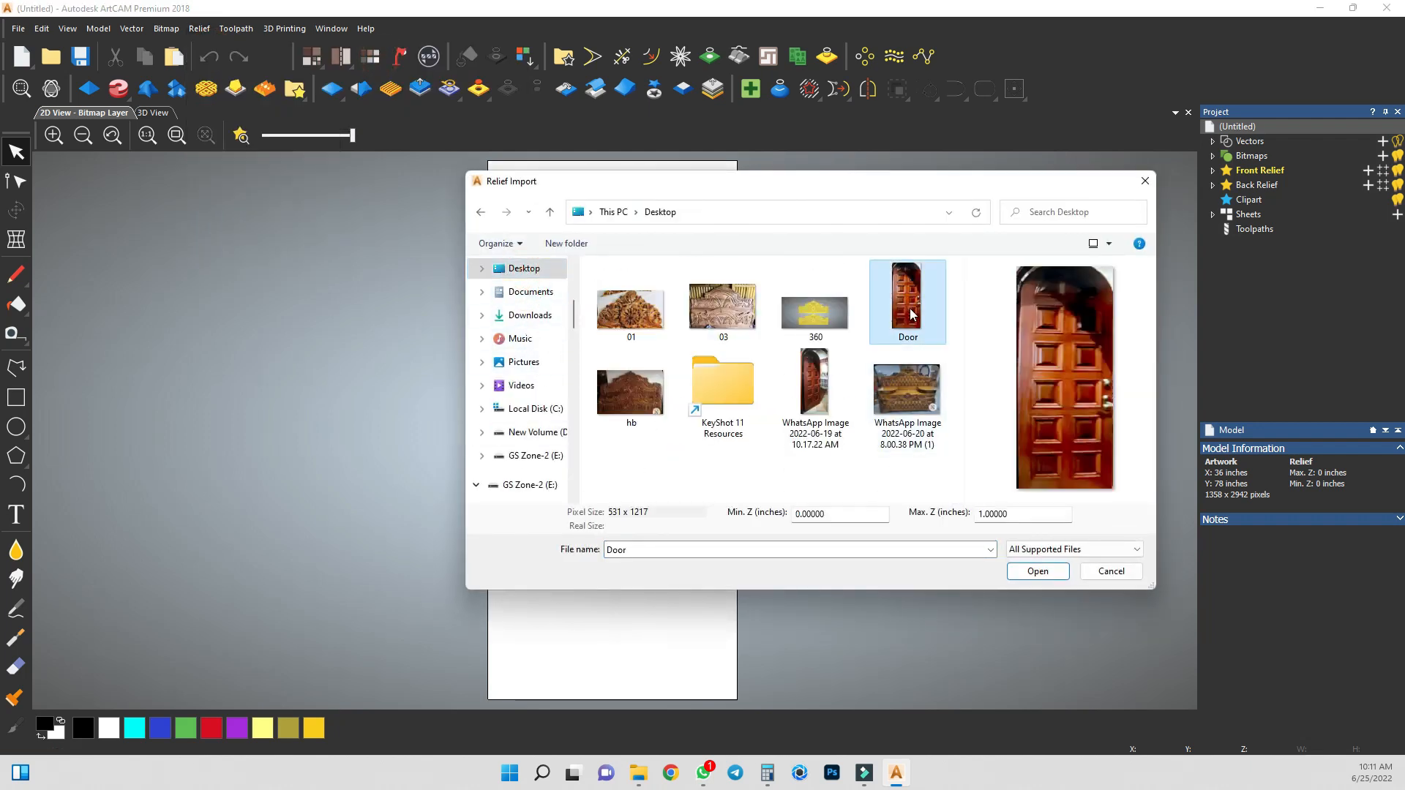
left_click(1037, 572)
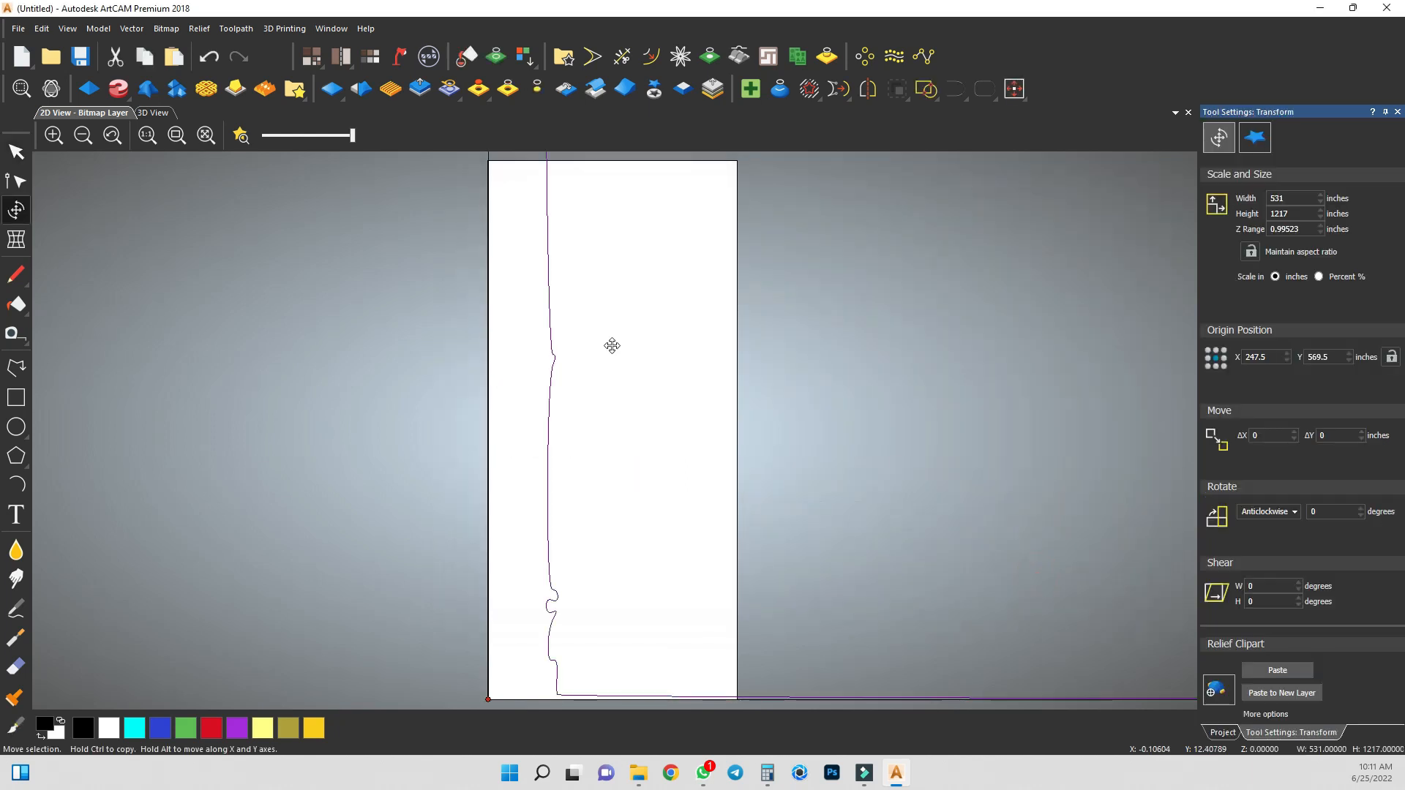
Lock the imported relief's aspect ratio and scale its height to 78 inches.
scroll(611, 351, "down", 4)
scroll(681, 370, "up", 4)
scroll(674, 362, "down", 2)
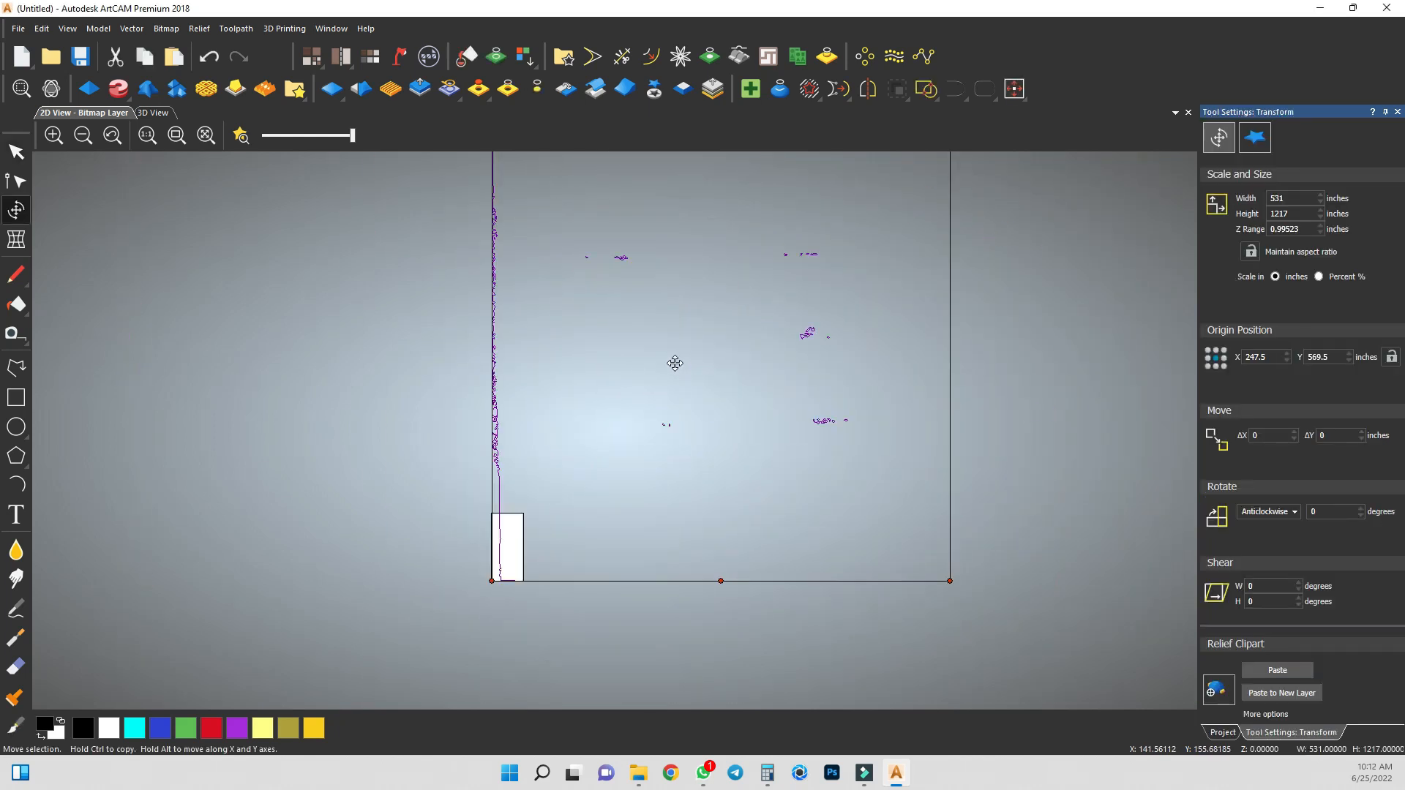
left_click(1250, 251)
double_click(1312, 215)
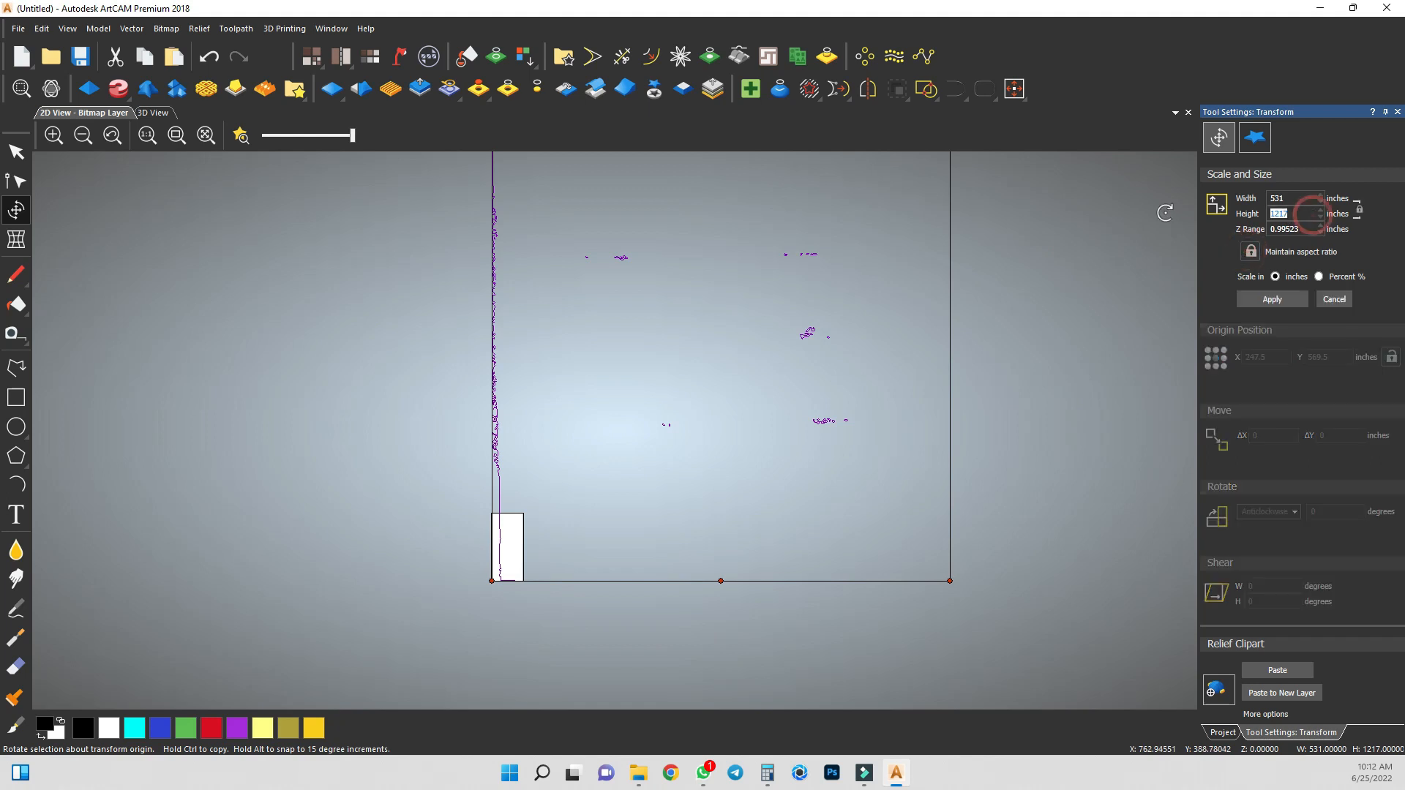
type("78")
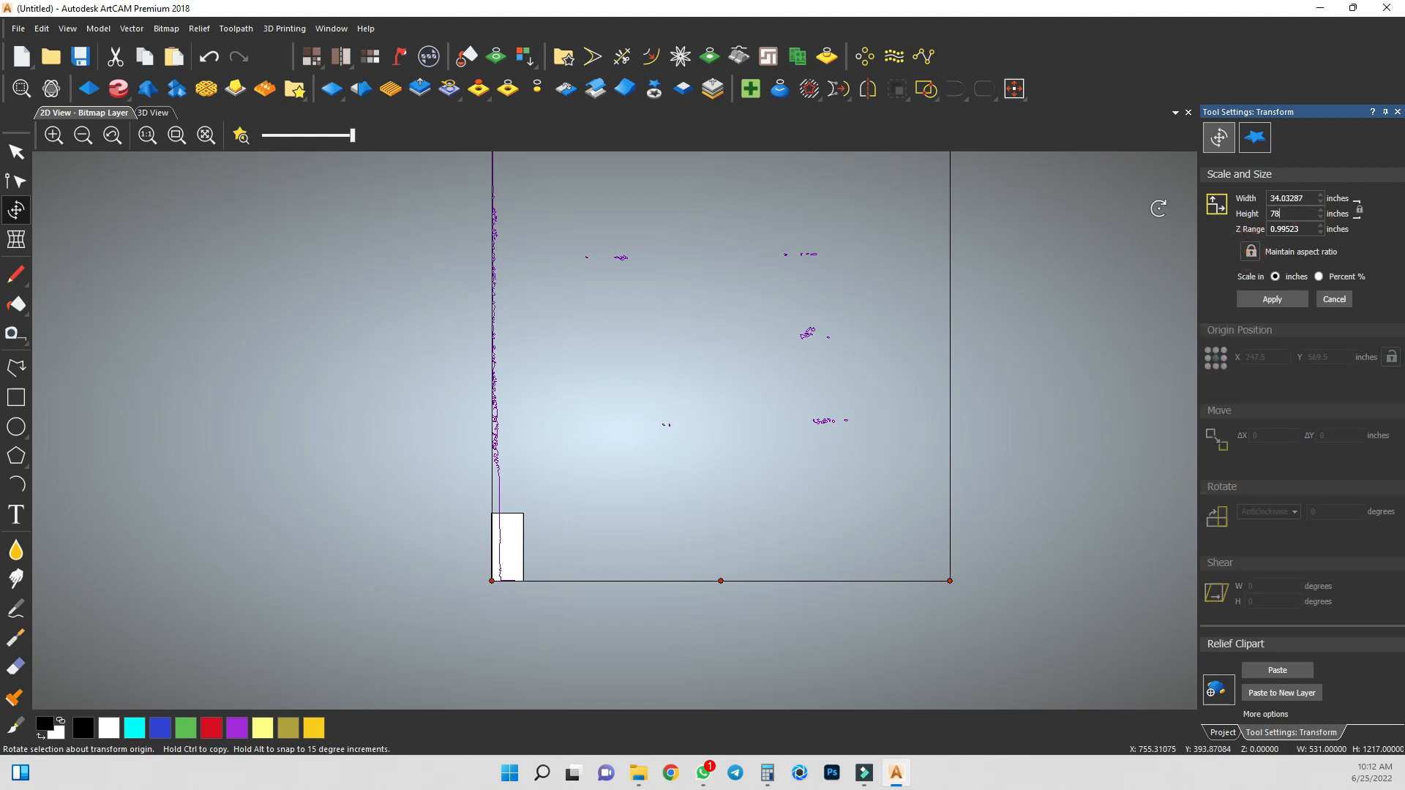
key("Return")
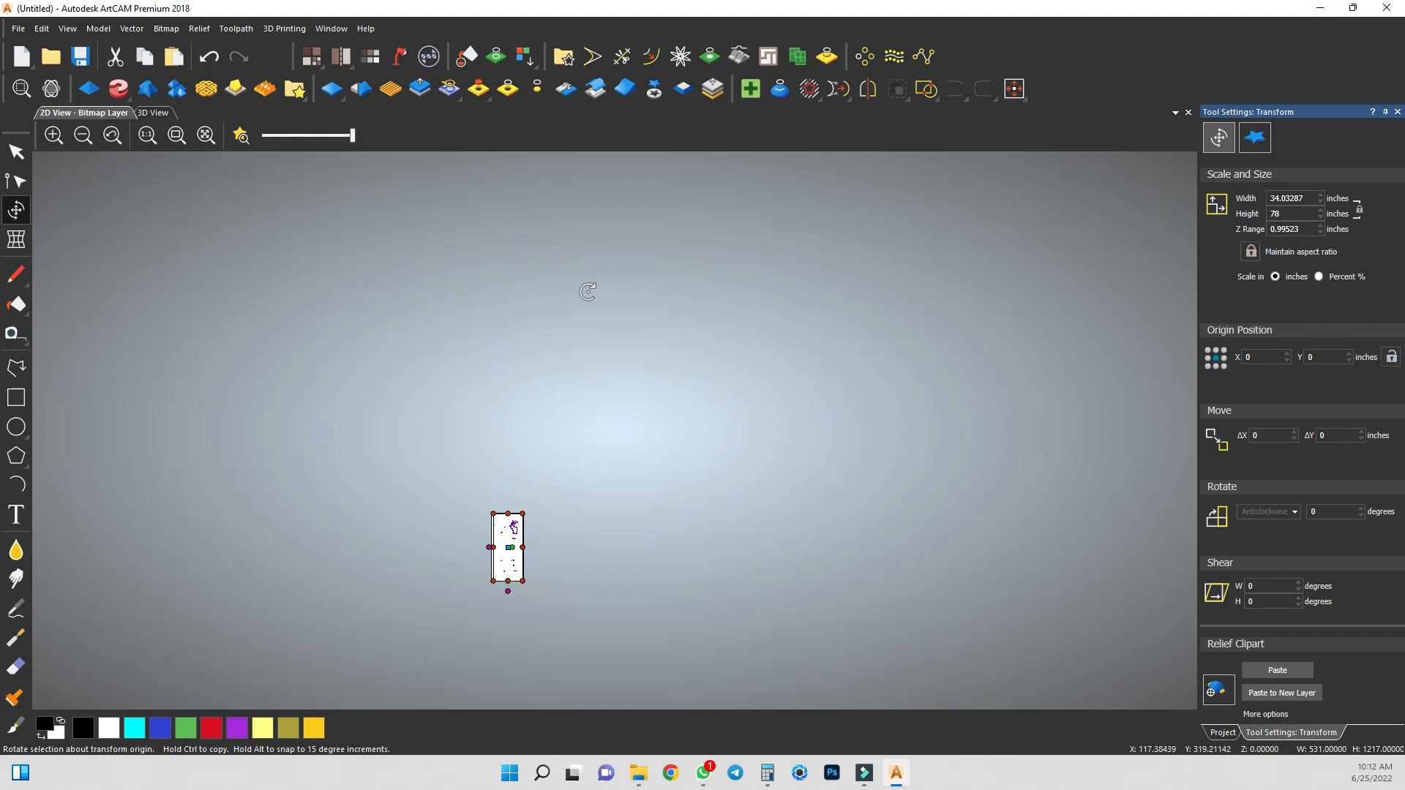
Unlock the aspect ratio, set the relief's width to 36 inches and paste it into the model.
left_click(1251, 252)
double_click(1292, 198)
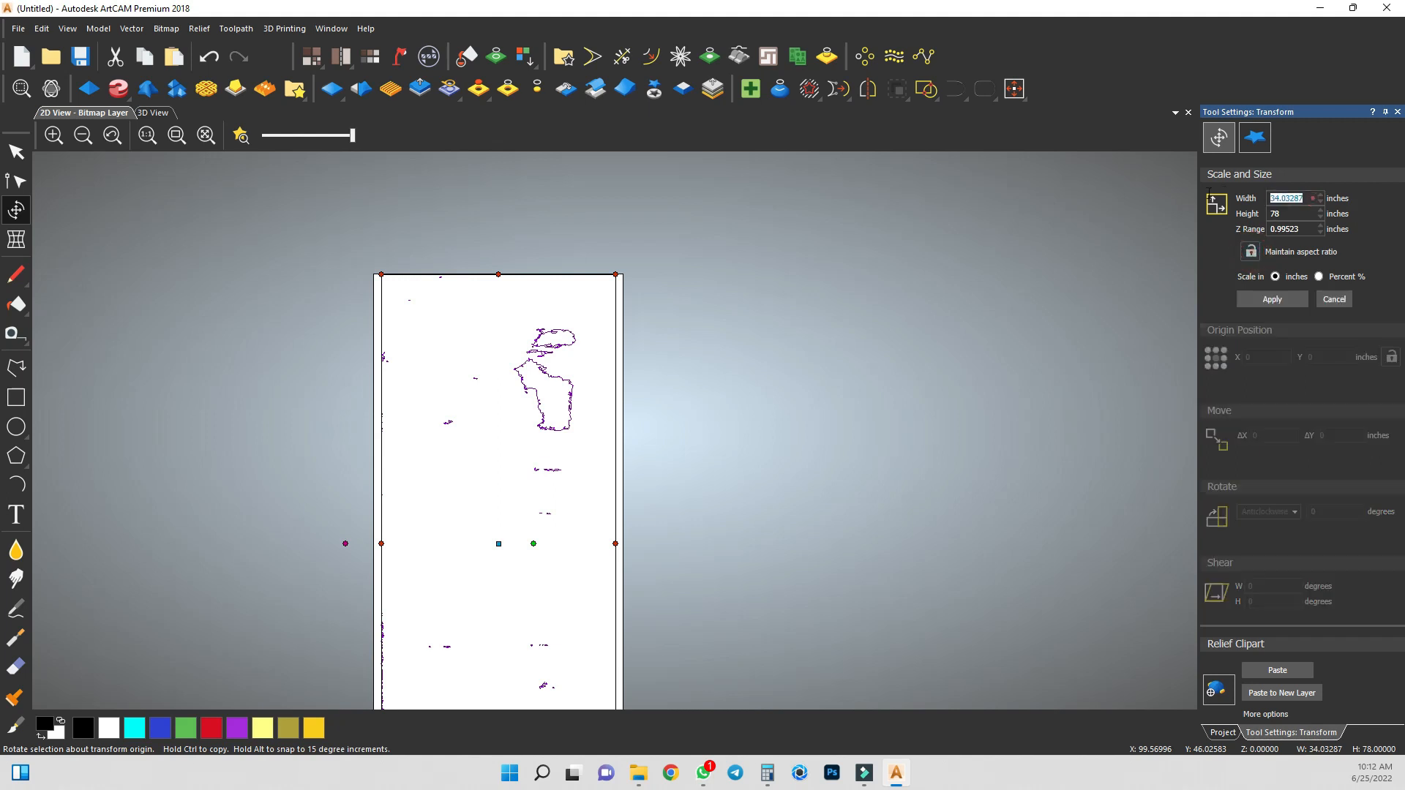
type("36")
key("Return")
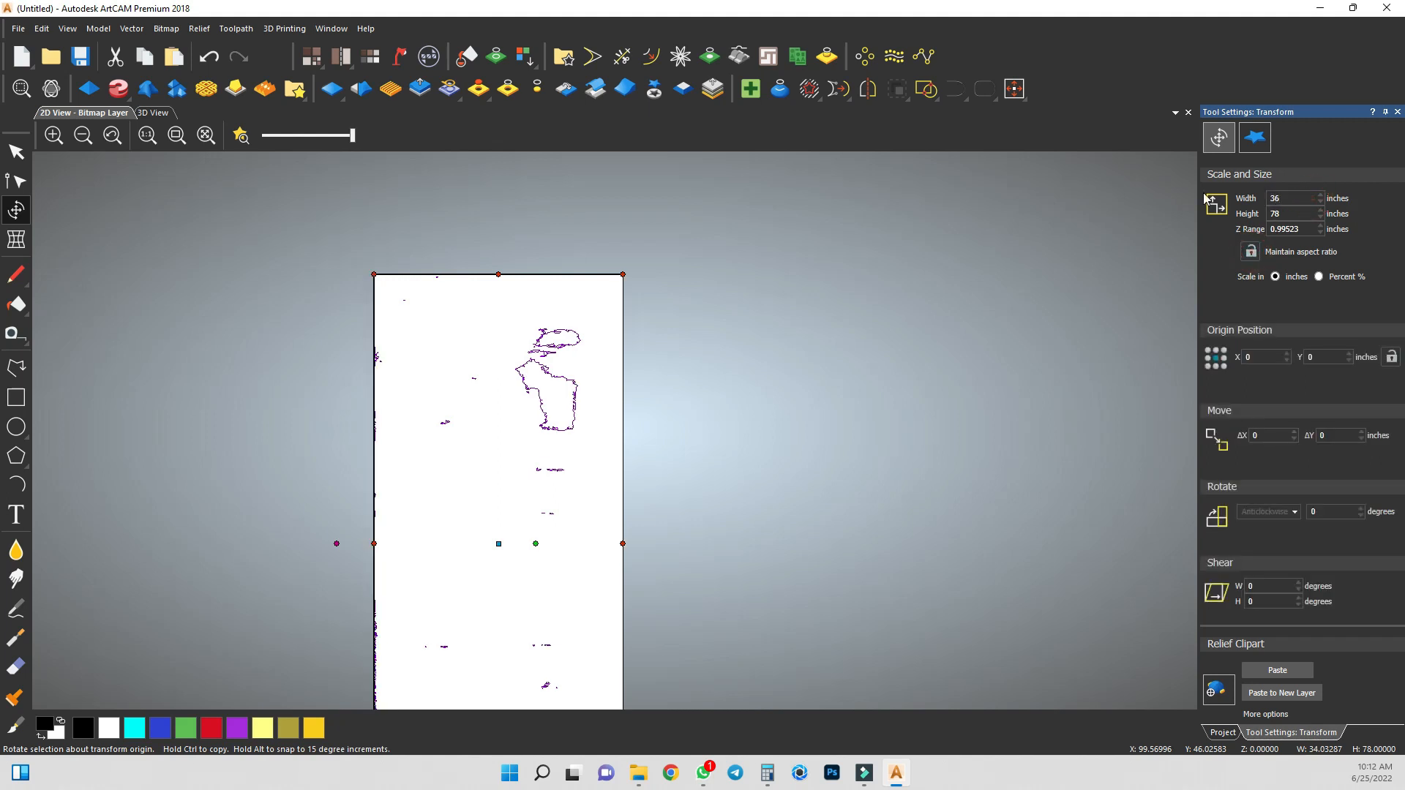
left_click(1290, 672)
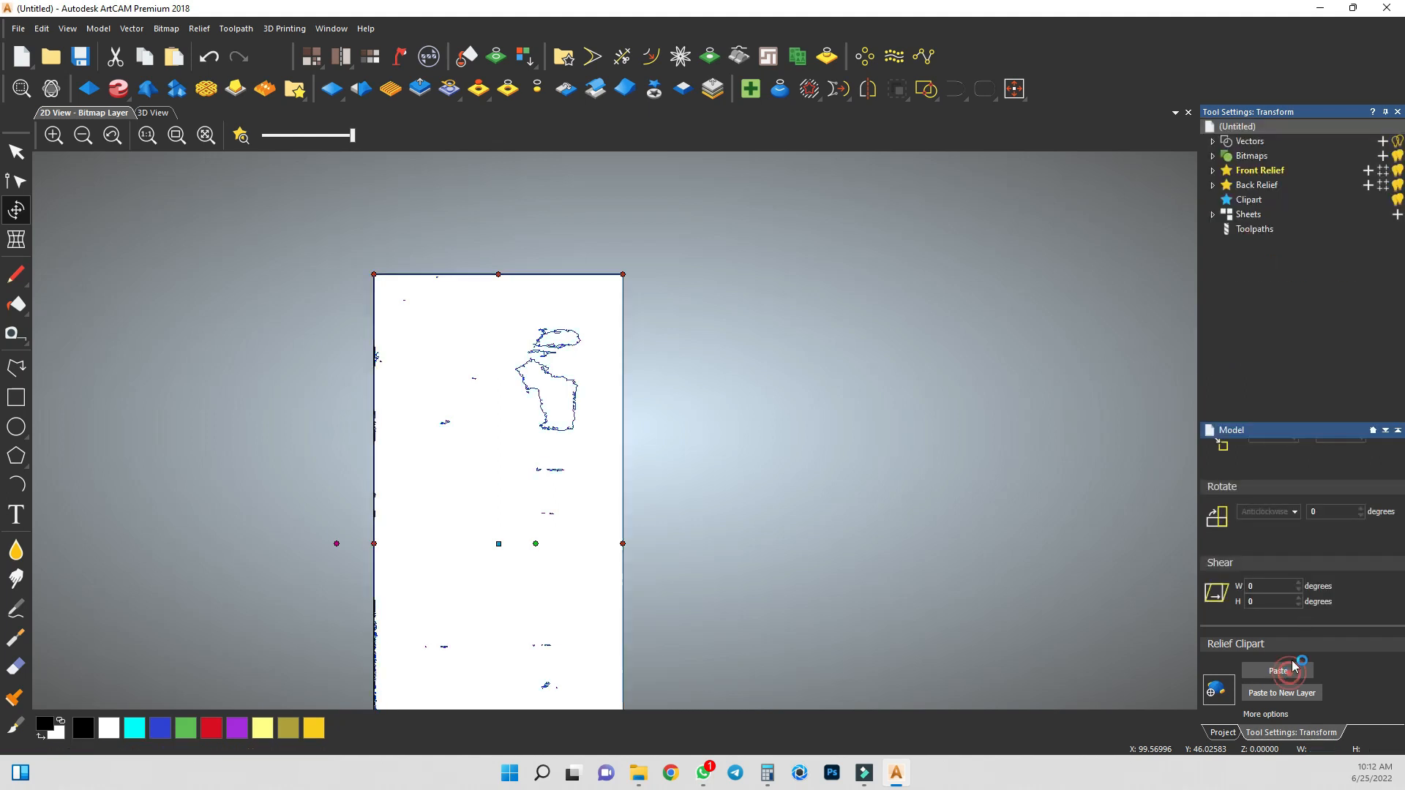
Show the relief preview in the 2D view and fade it to a light tracing background.
left_click(241, 136)
scroll(410, 427, "down", 2)
scroll(564, 505, "up", 2)
scroll(564, 476, "down", 3)
scroll(659, 395, "up", 2)
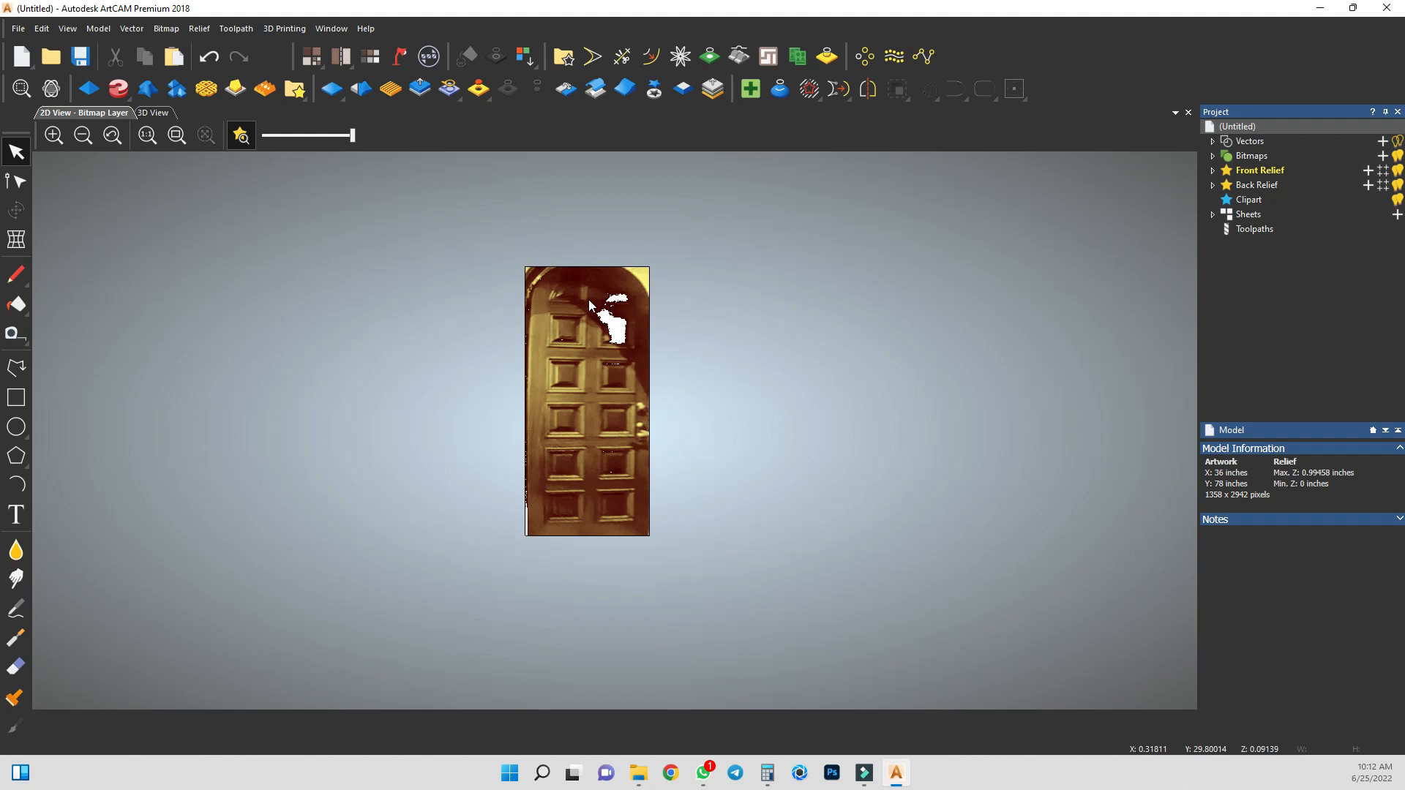
left_click(292, 134)
left_click(278, 136)
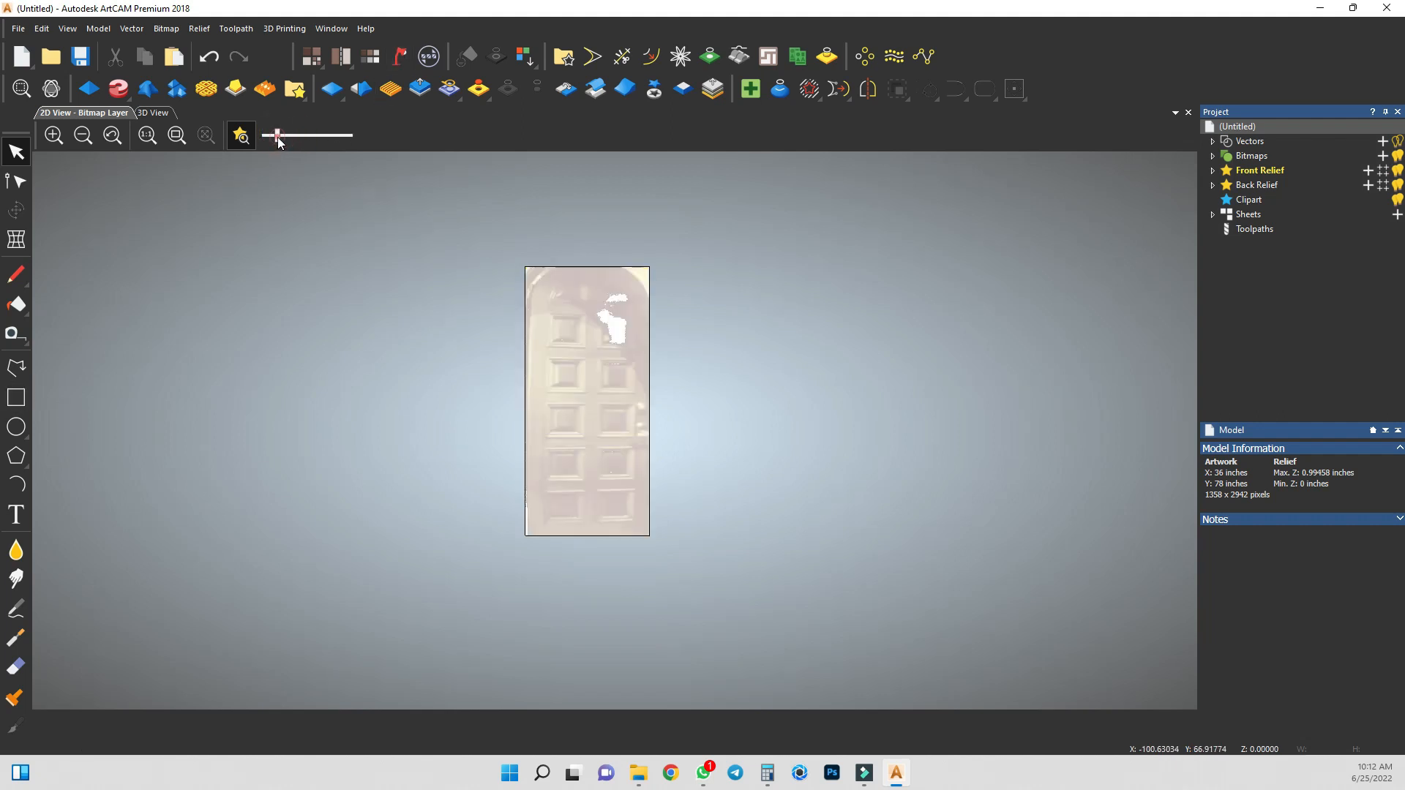
Draw a 36 by 78 inch rectangle around the door's outer edges.
left_click(16, 397)
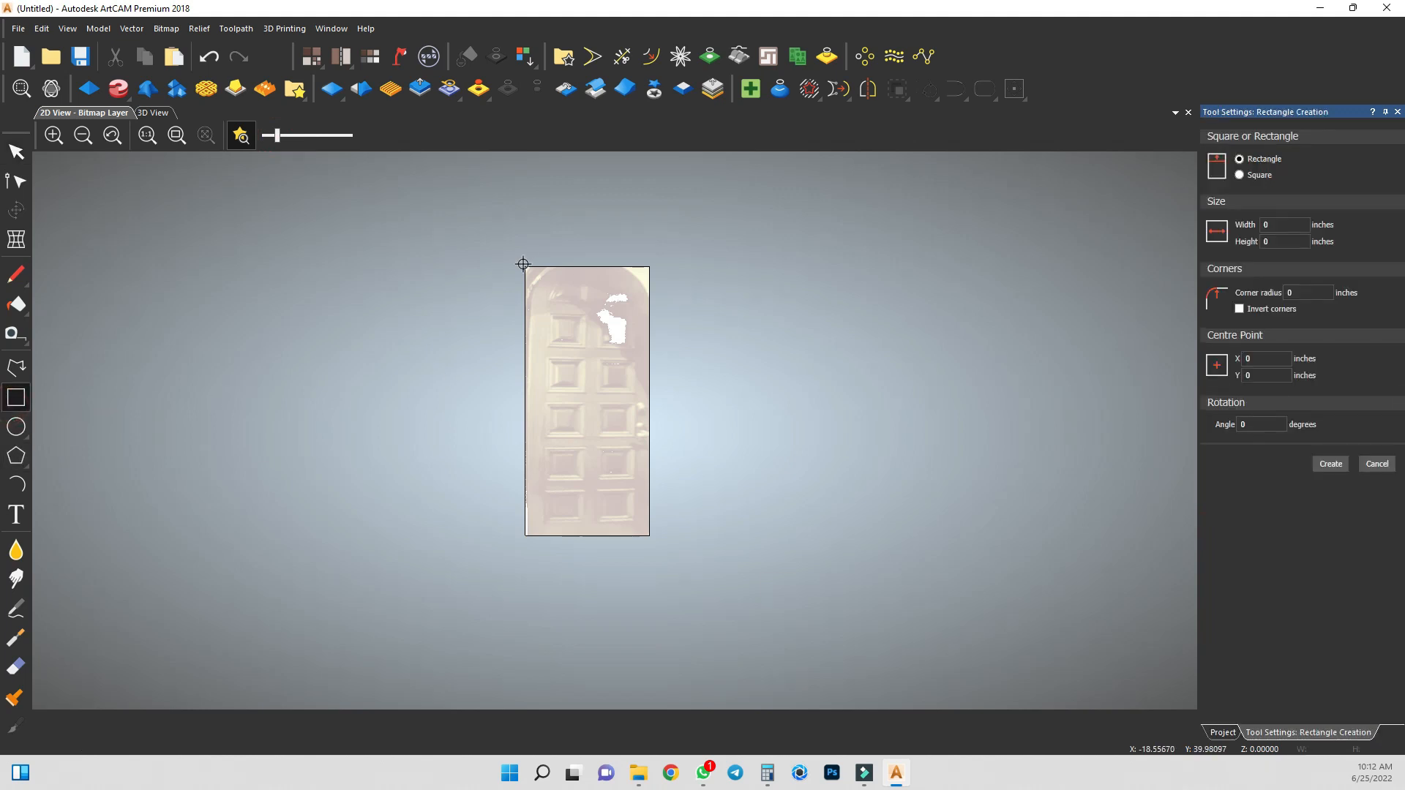
left_click_drag(523, 267, 650, 540)
left_click(1330, 466)
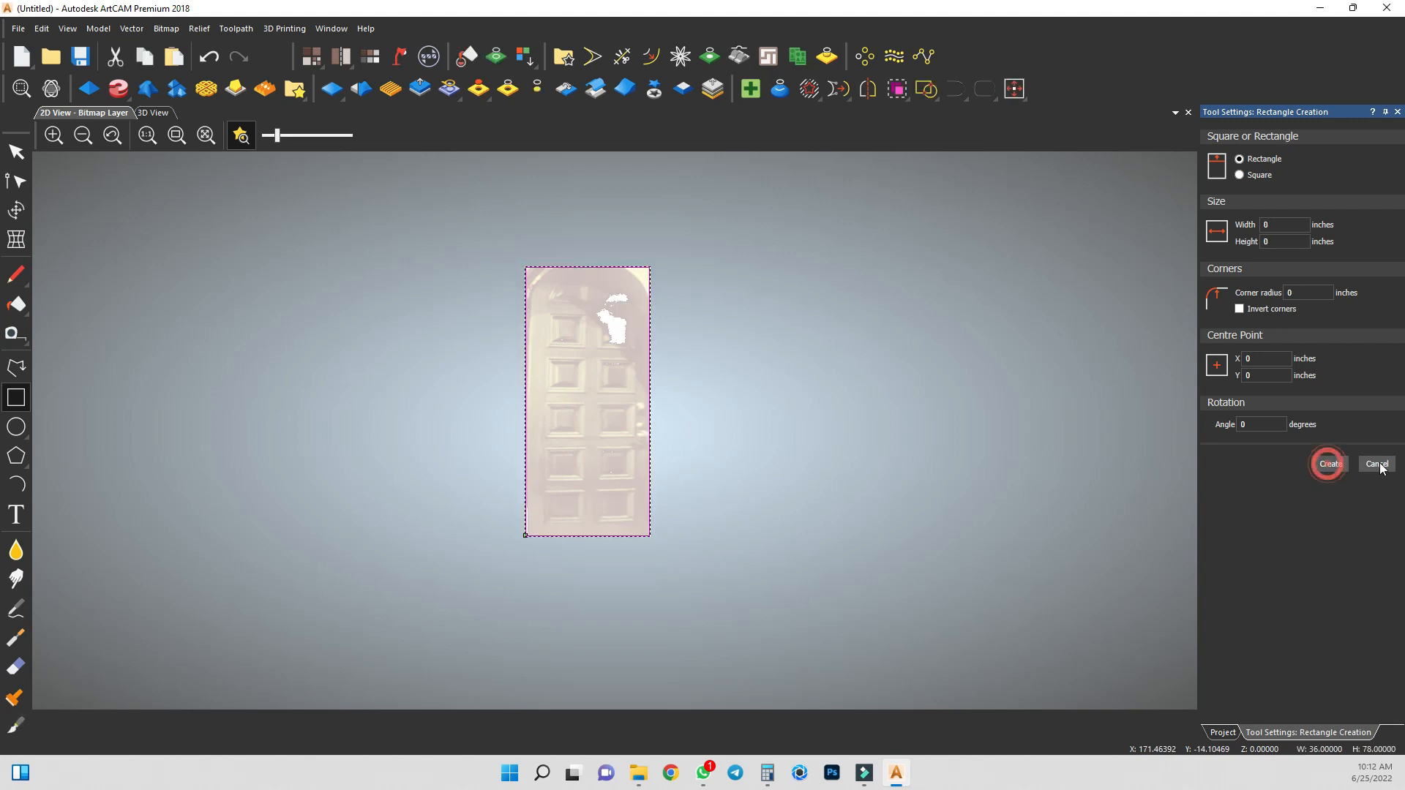
Draw a vertical centre line about 85.5 inches long through the door, extending past both ends.
left_click(18, 372)
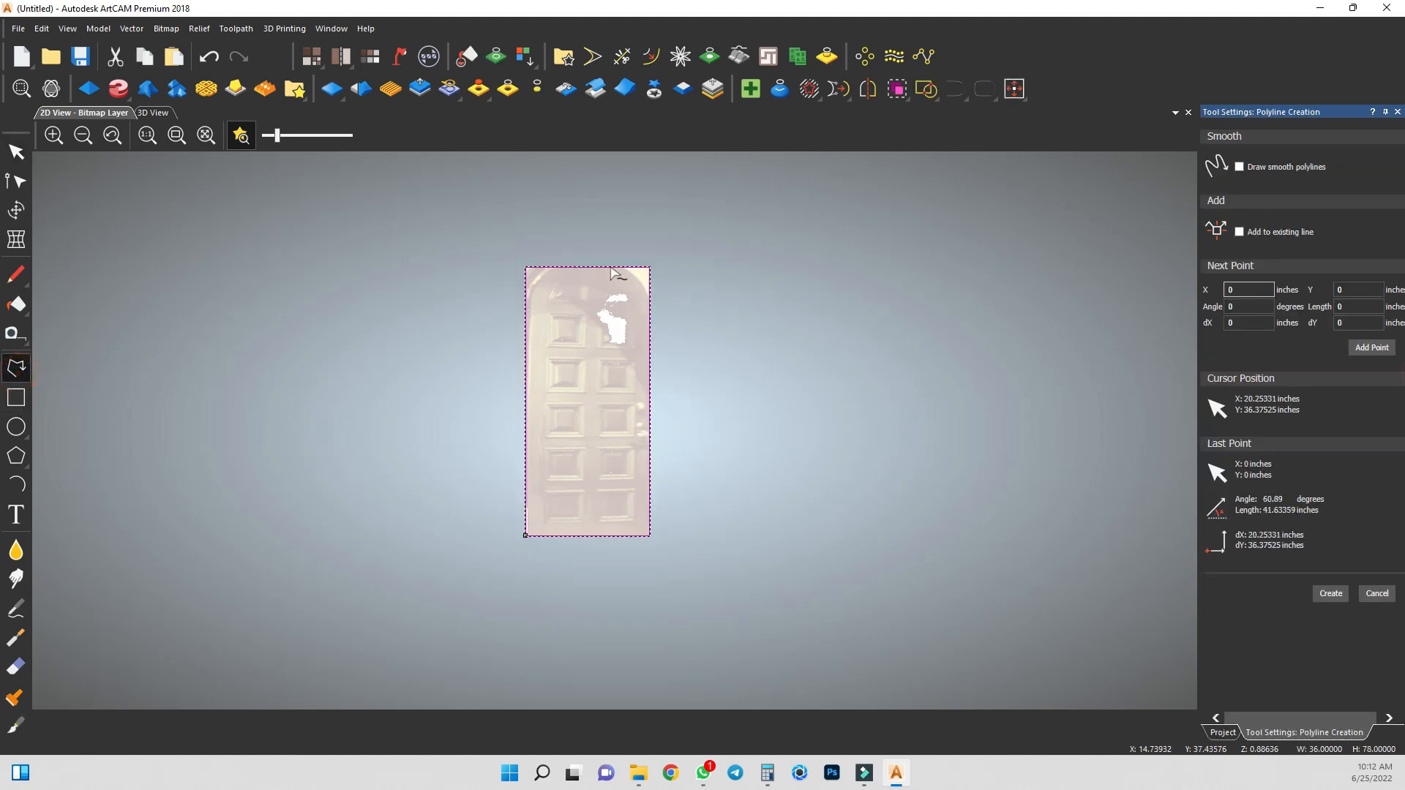
left_click(588, 253)
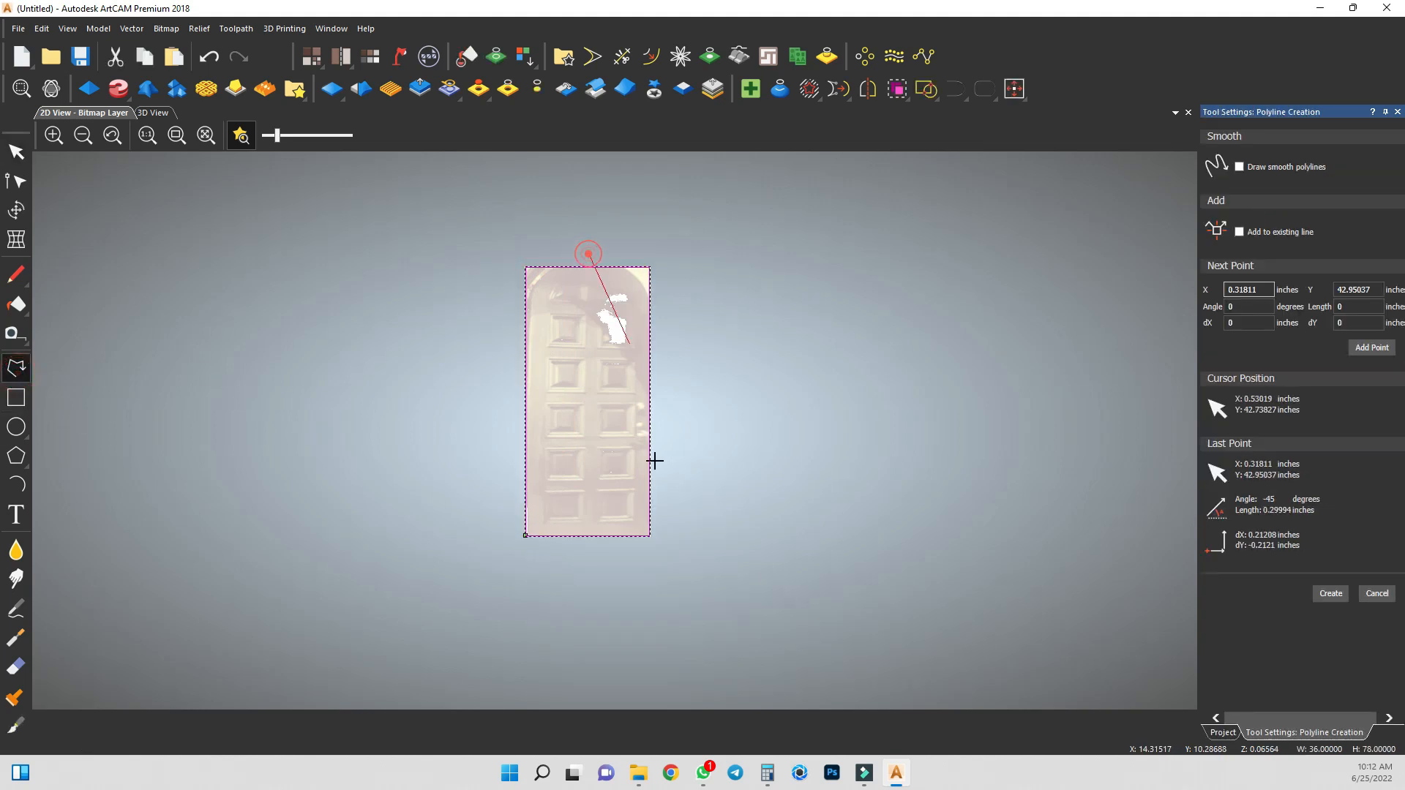
left_click(587, 547)
key("Escape")
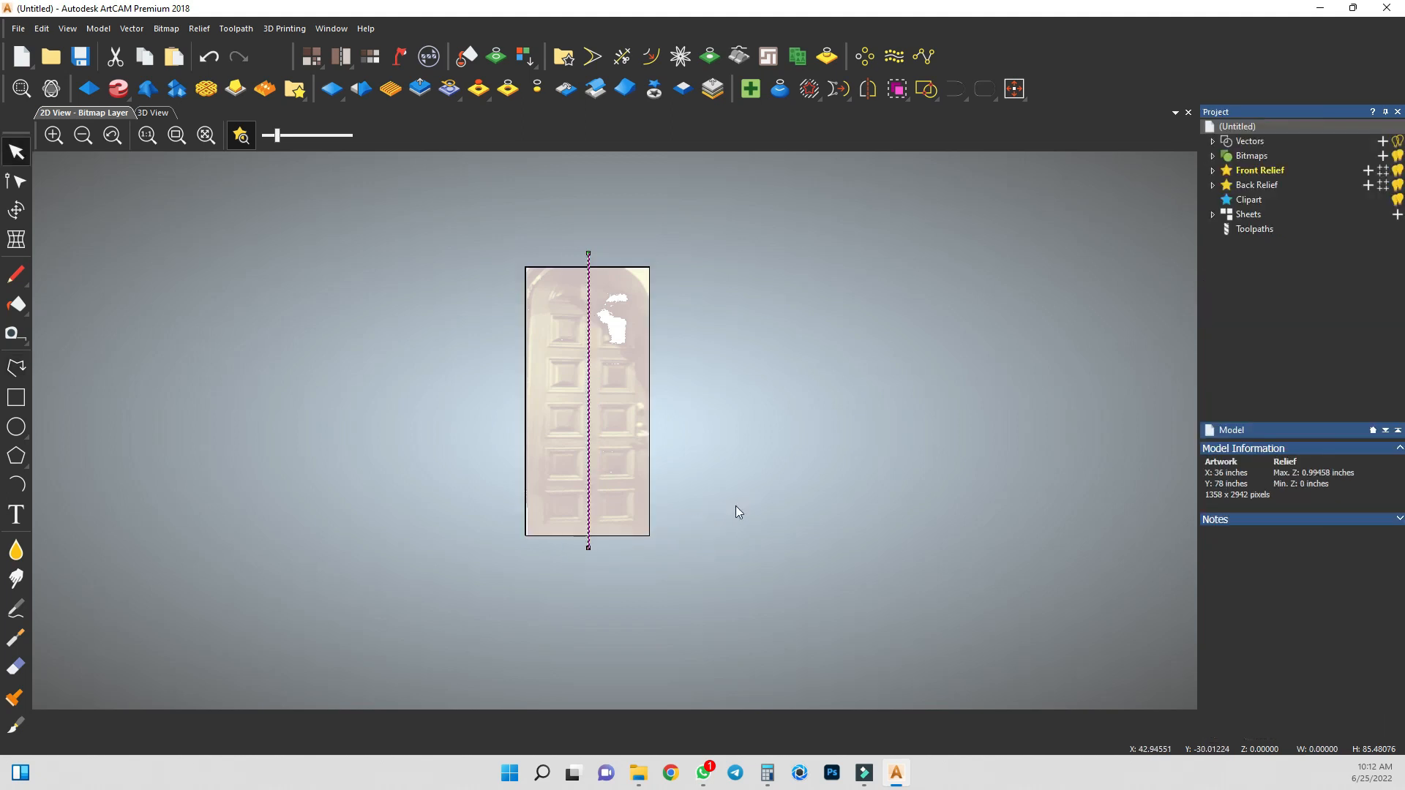
scroll(630, 326, "up", 4)
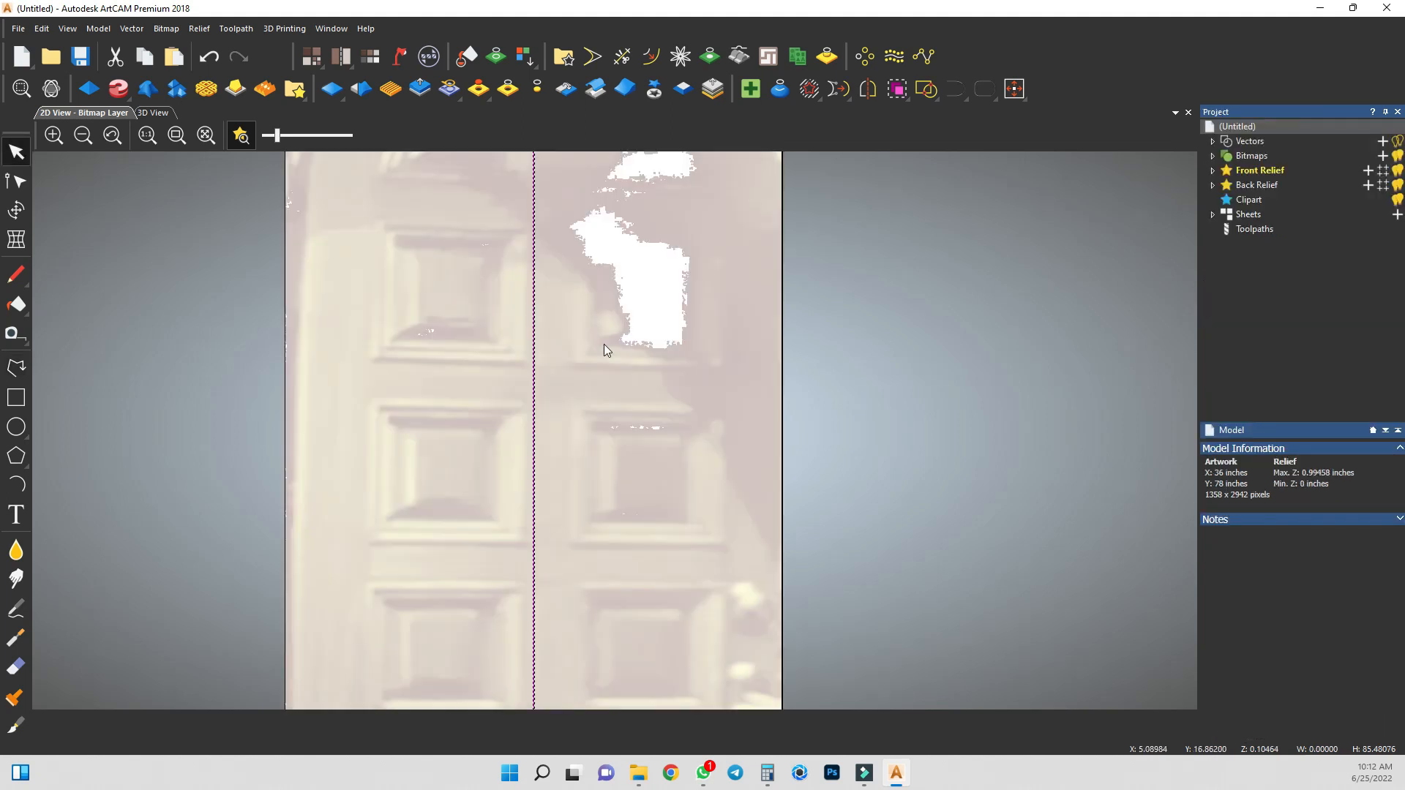
Draw a circle 36 inches in diameter centred where the centre line crosses the door's upper edge.
scroll(604, 344, "down", 4)
scroll(601, 333, "up", 2)
scroll(577, 359, "up", 2)
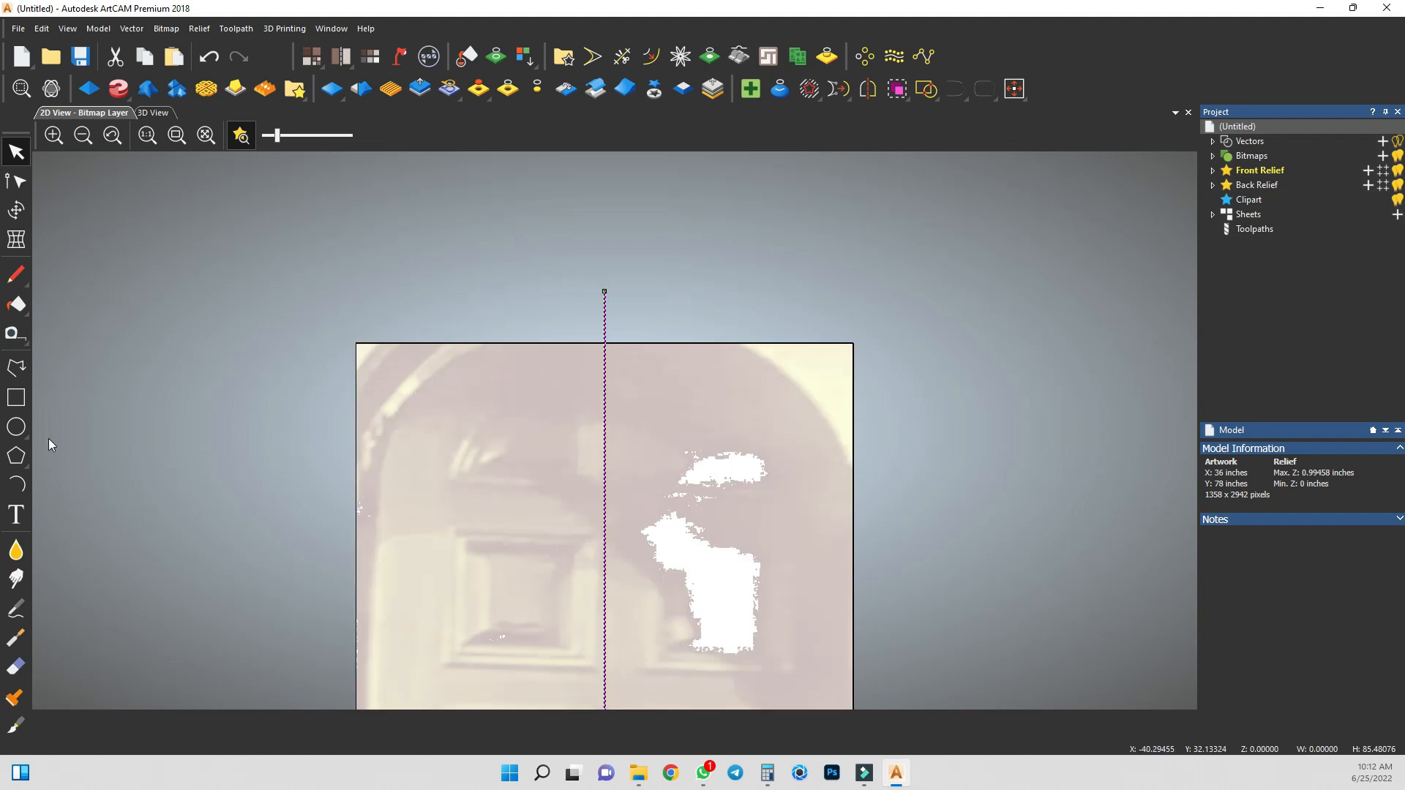
left_click(16, 427)
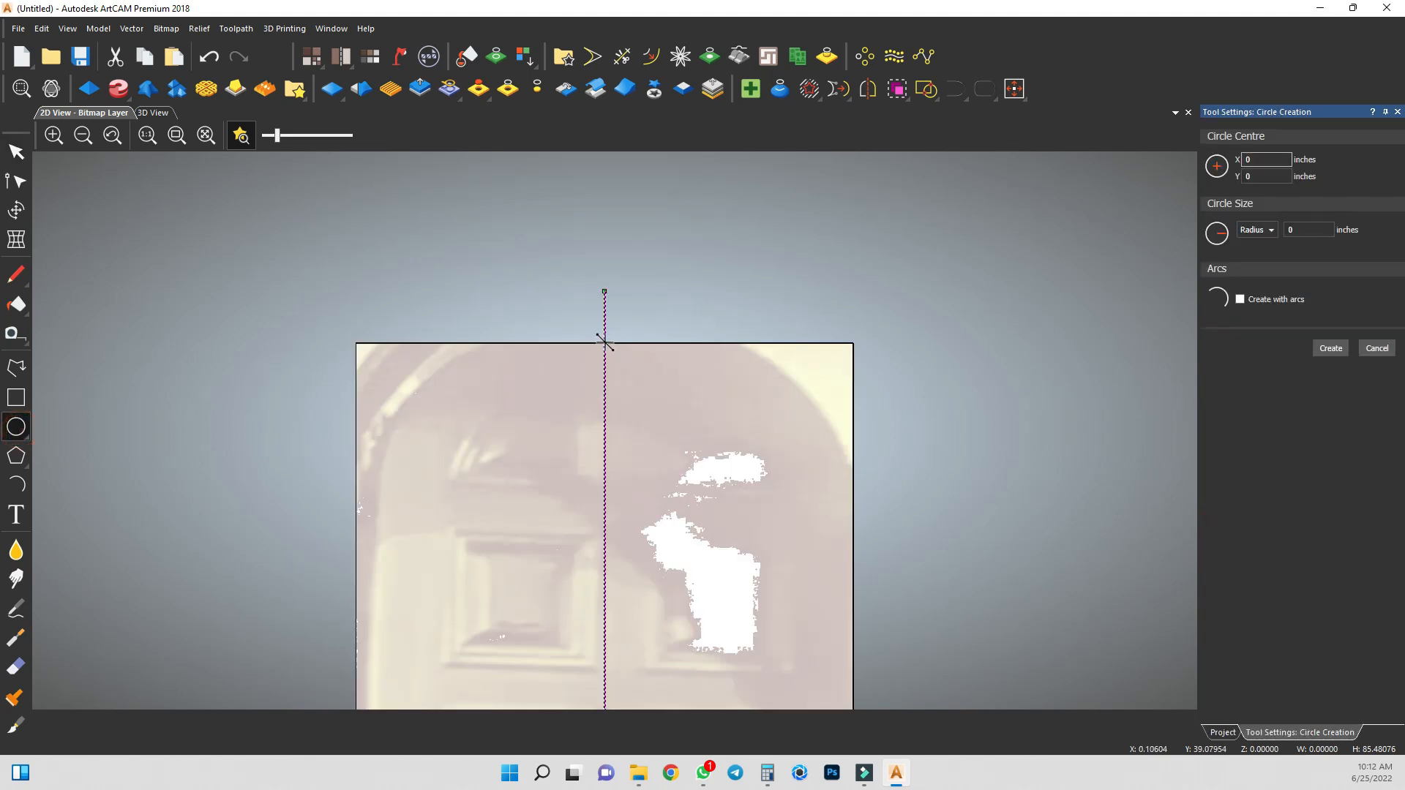
left_click_drag(605, 343, 358, 341)
left_click(16, 152)
scroll(648, 349, "down", 4)
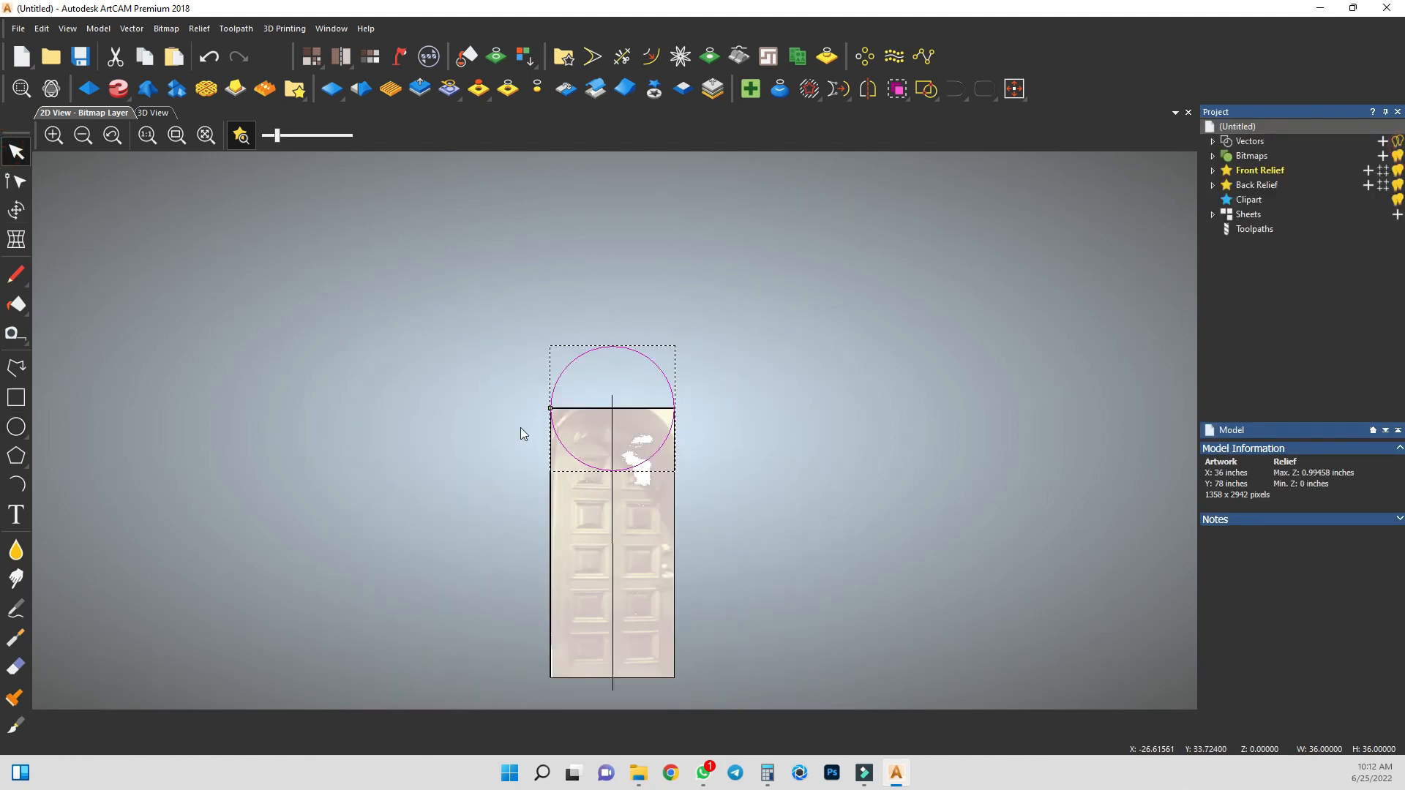
Cut the circle at its side nodes and delete its lower half, leaving a semicircular arc.
key("n")
scroll(554, 414, "up", 2)
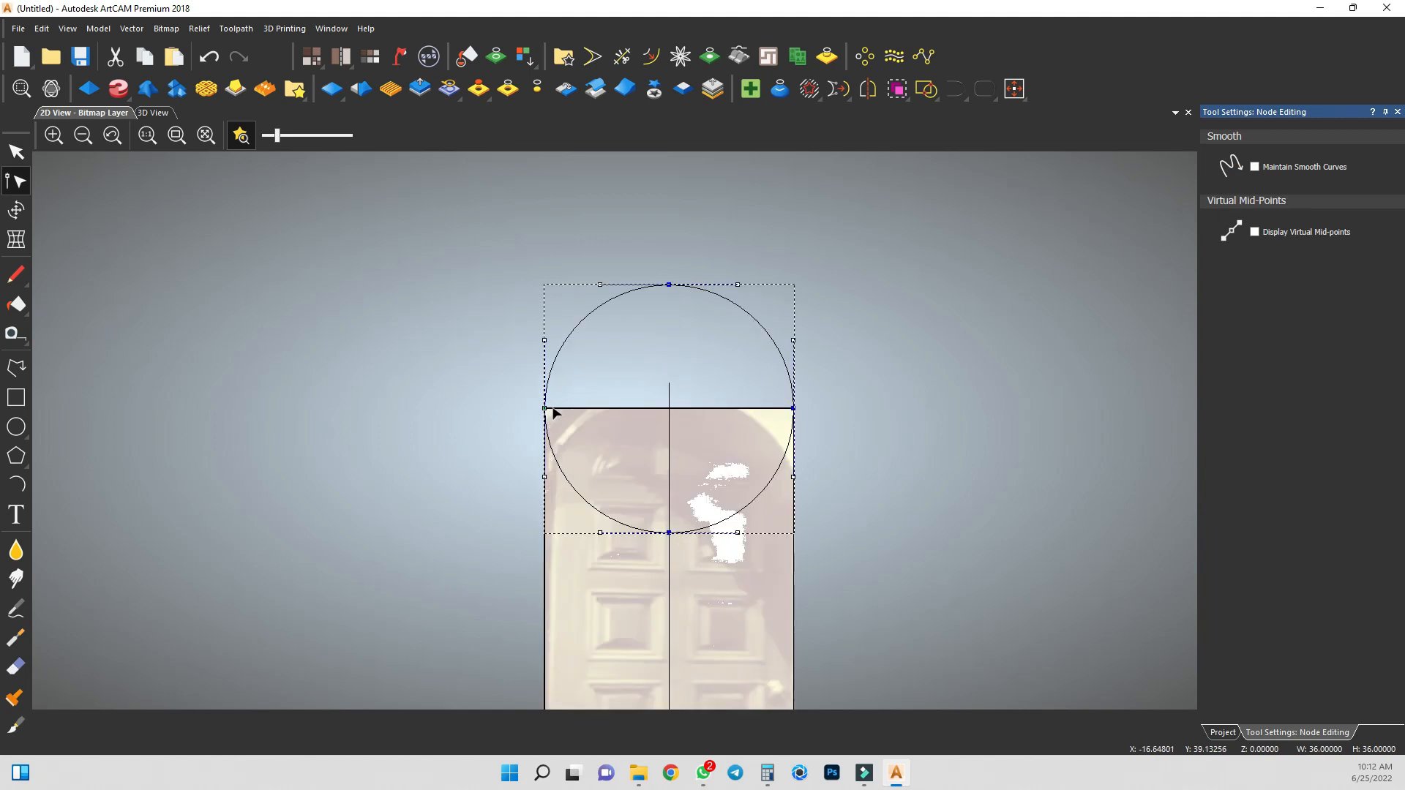
key("c")
left_click(726, 458)
left_click(749, 492)
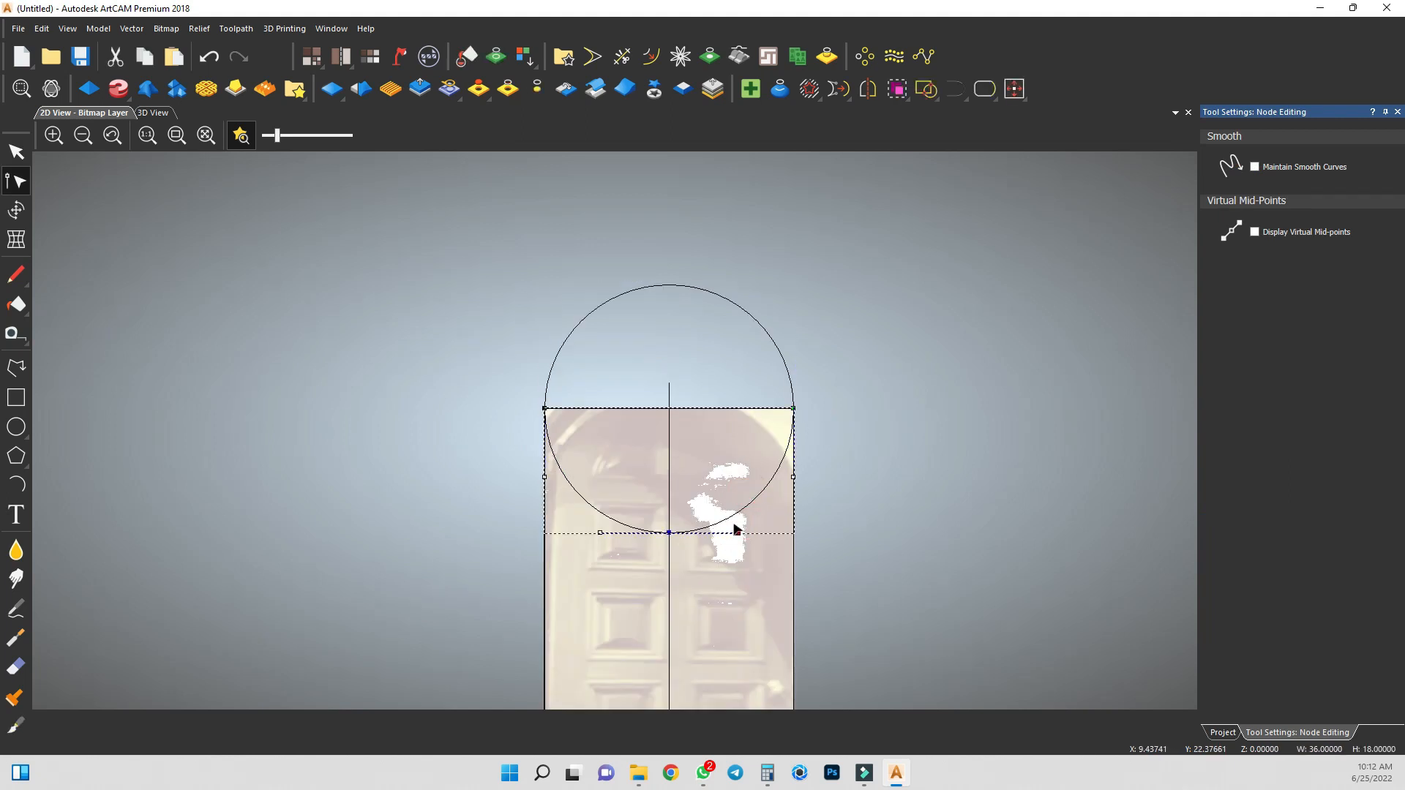
key("Delete")
key("n")
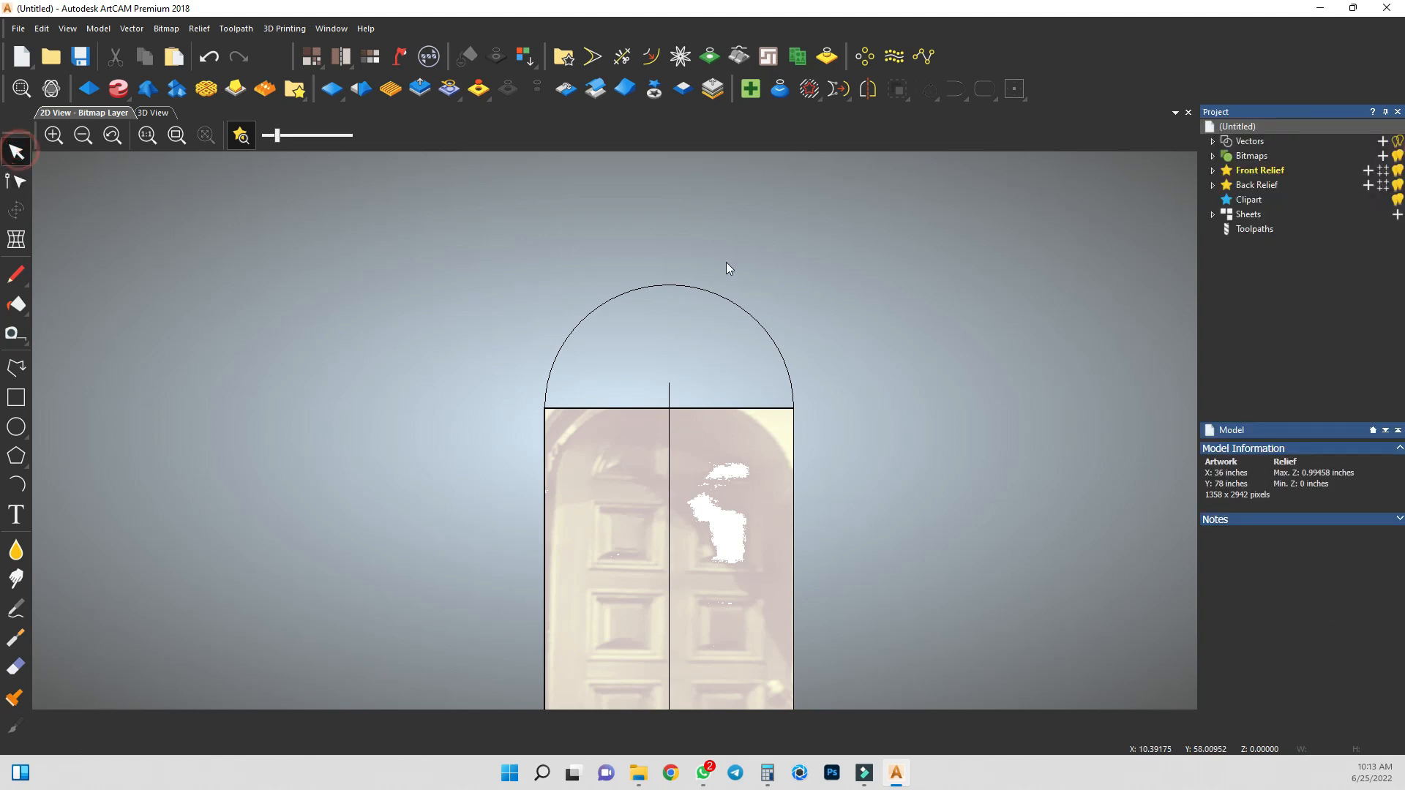
Move the arc down along the centre line until its peak meets the door's upper edge.
left_click(711, 264)
left_click_drag(671, 286, 668, 407)
scroll(668, 407, "up", 3)
scroll(595, 538, "down", 3)
scroll(595, 538, "up", 2)
Trim away the part of the door rectangle that lies outside and above the arch.
left_click(542, 516)
left_click(468, 353)
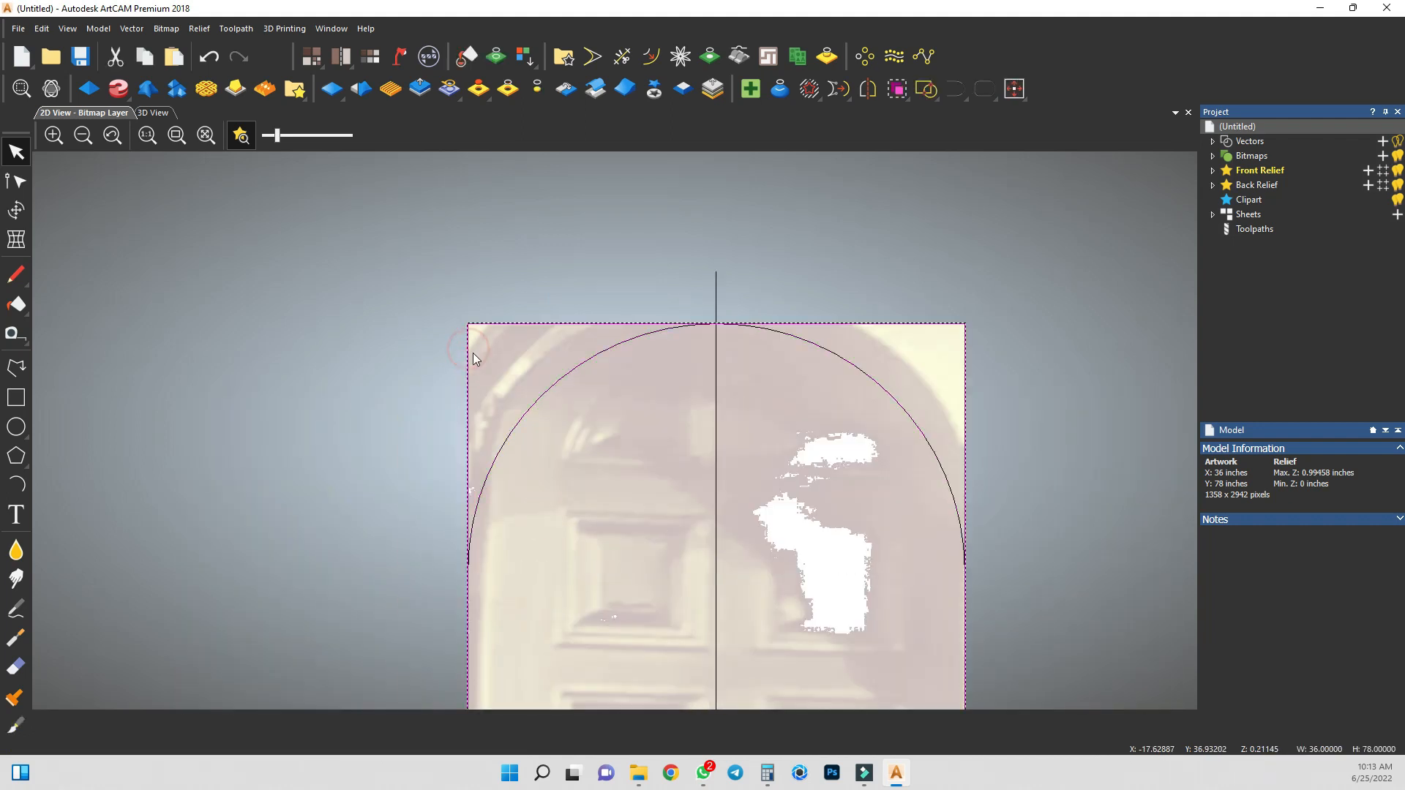
left_click(625, 61)
left_click(891, 329)
left_click(17, 152)
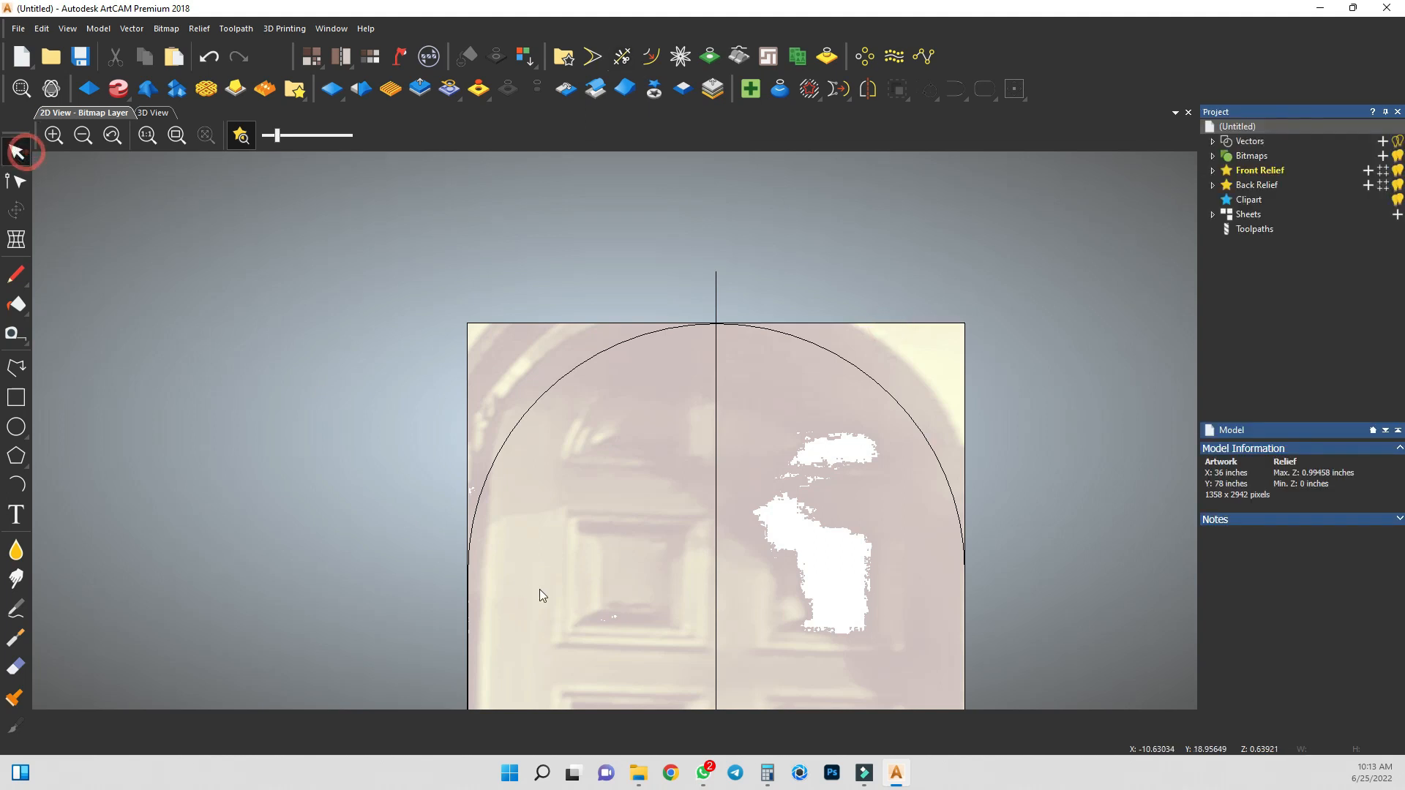
Join the trimmed rectangle and the arc at their coincident nodes into one arched door outline.
left_click(456, 594)
left_click(472, 574)
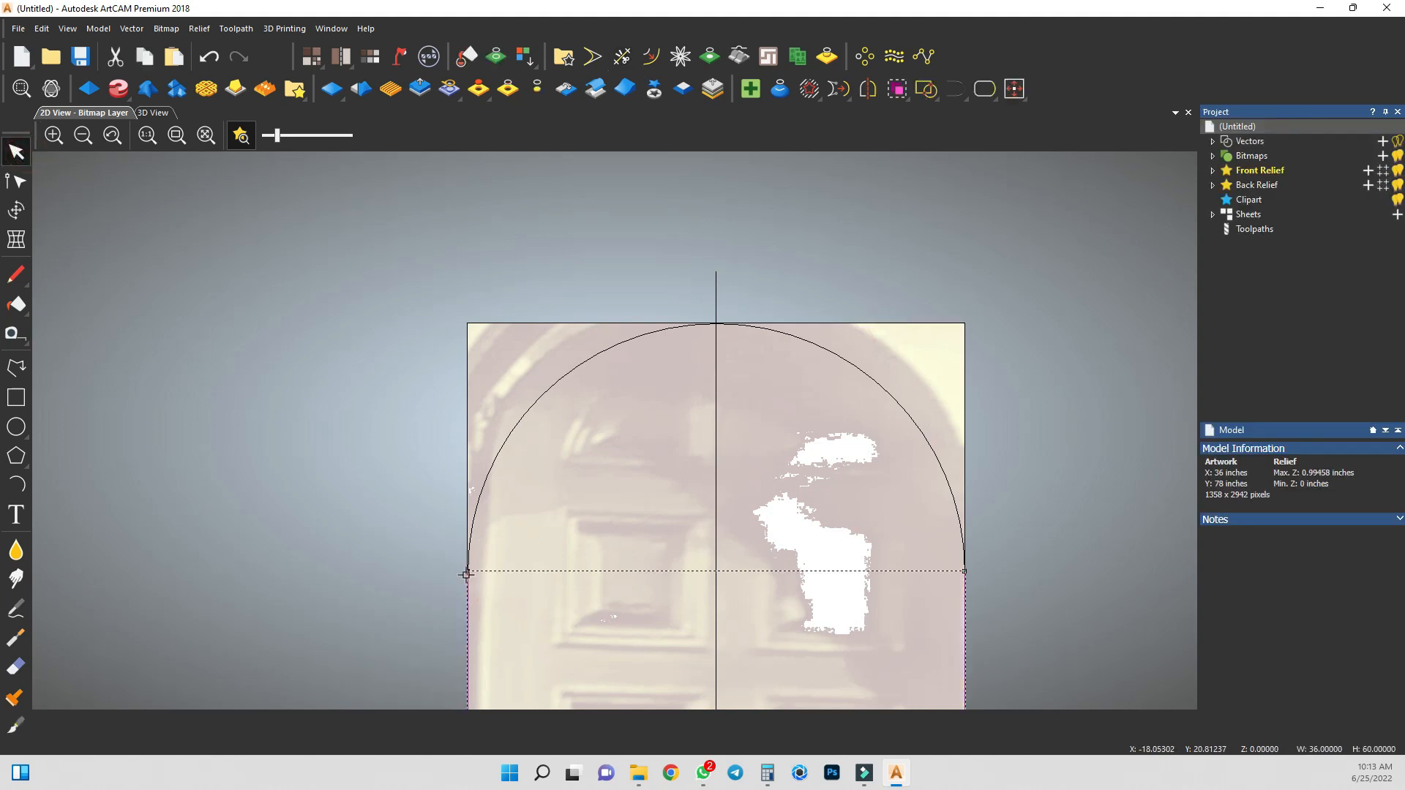
left_click(475, 512, "shift")
key("j")
left_click(1173, 290)
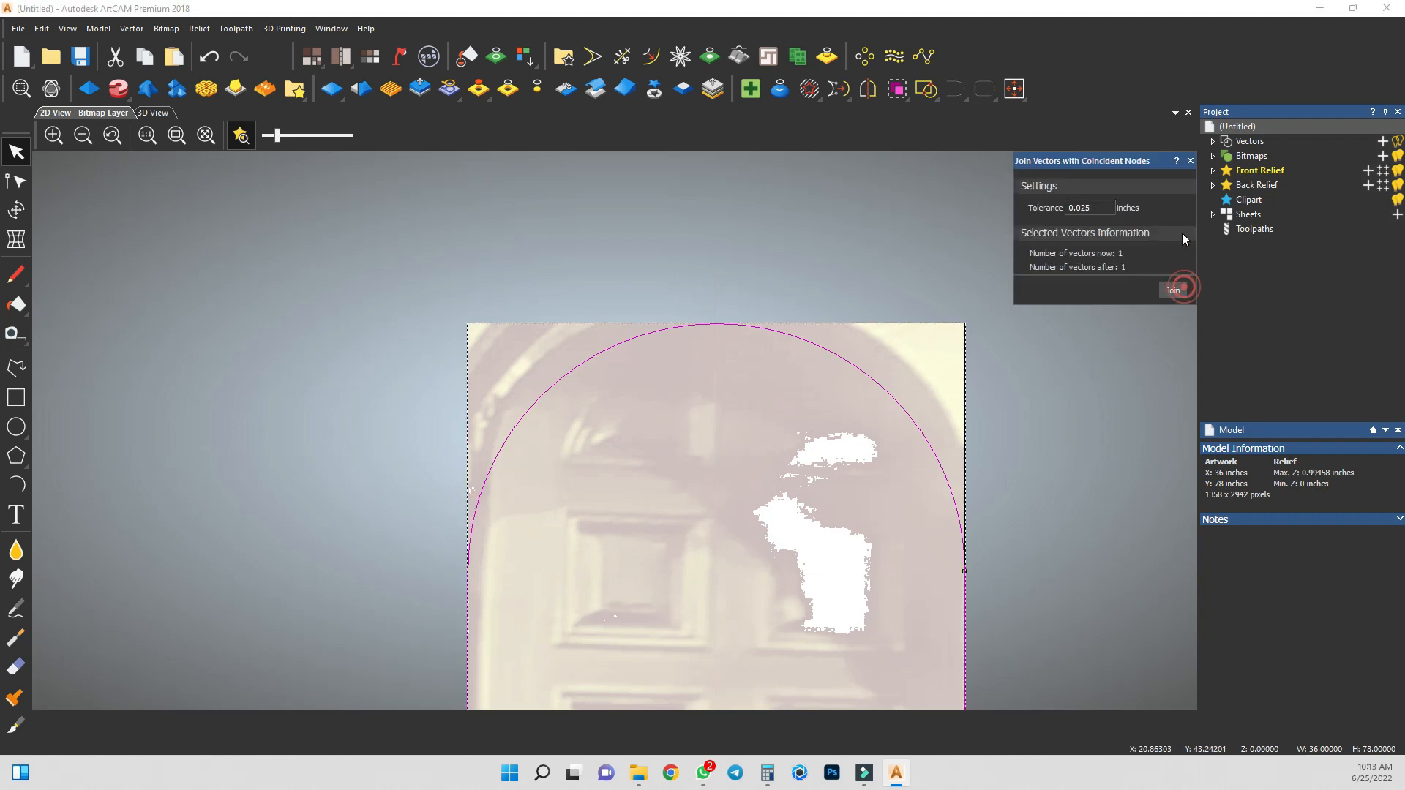
left_click(1191, 161)
Offset the arched door outline 5 inches inwards with radiused corners.
scroll(644, 410, "down", 3)
scroll(629, 512, "up", 2)
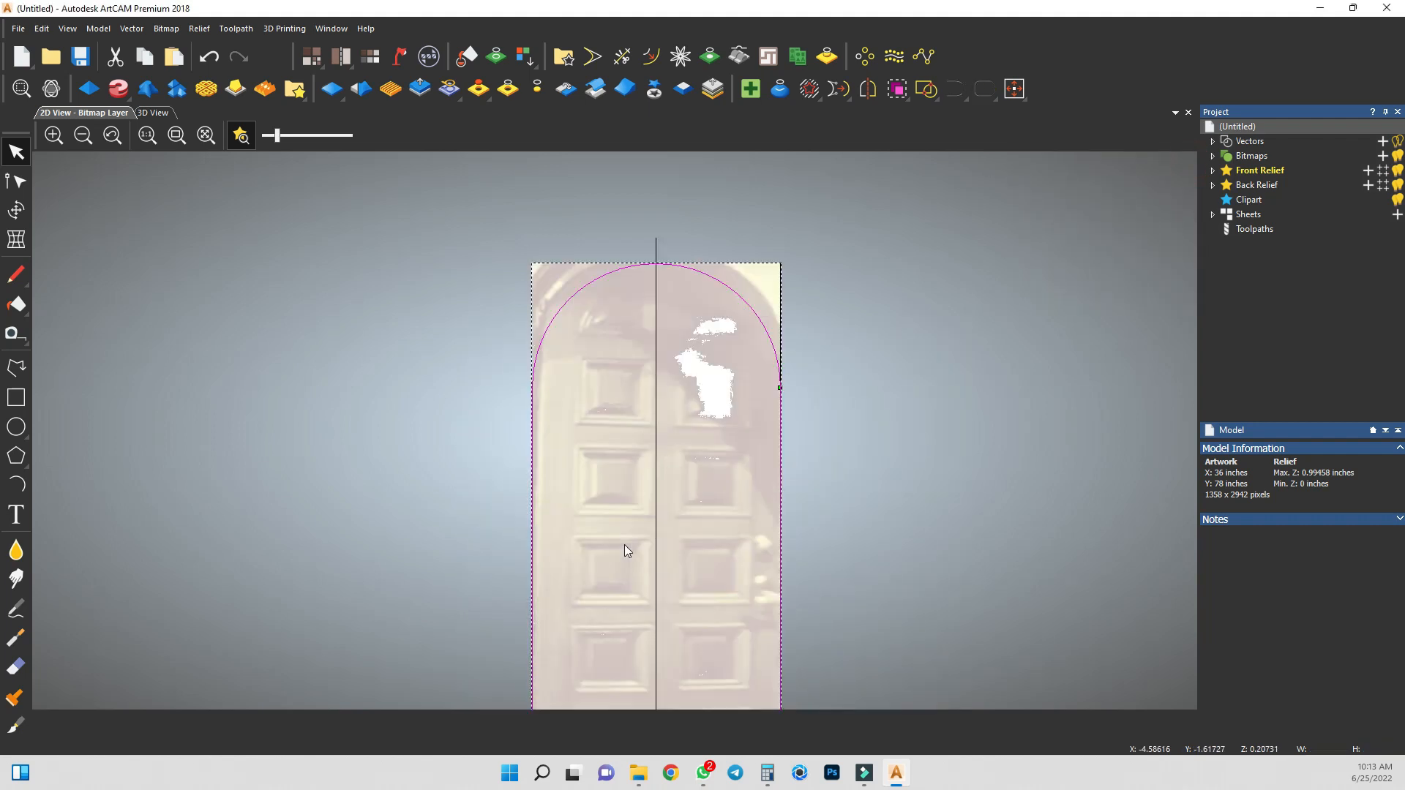
key("o")
double_click(1293, 157)
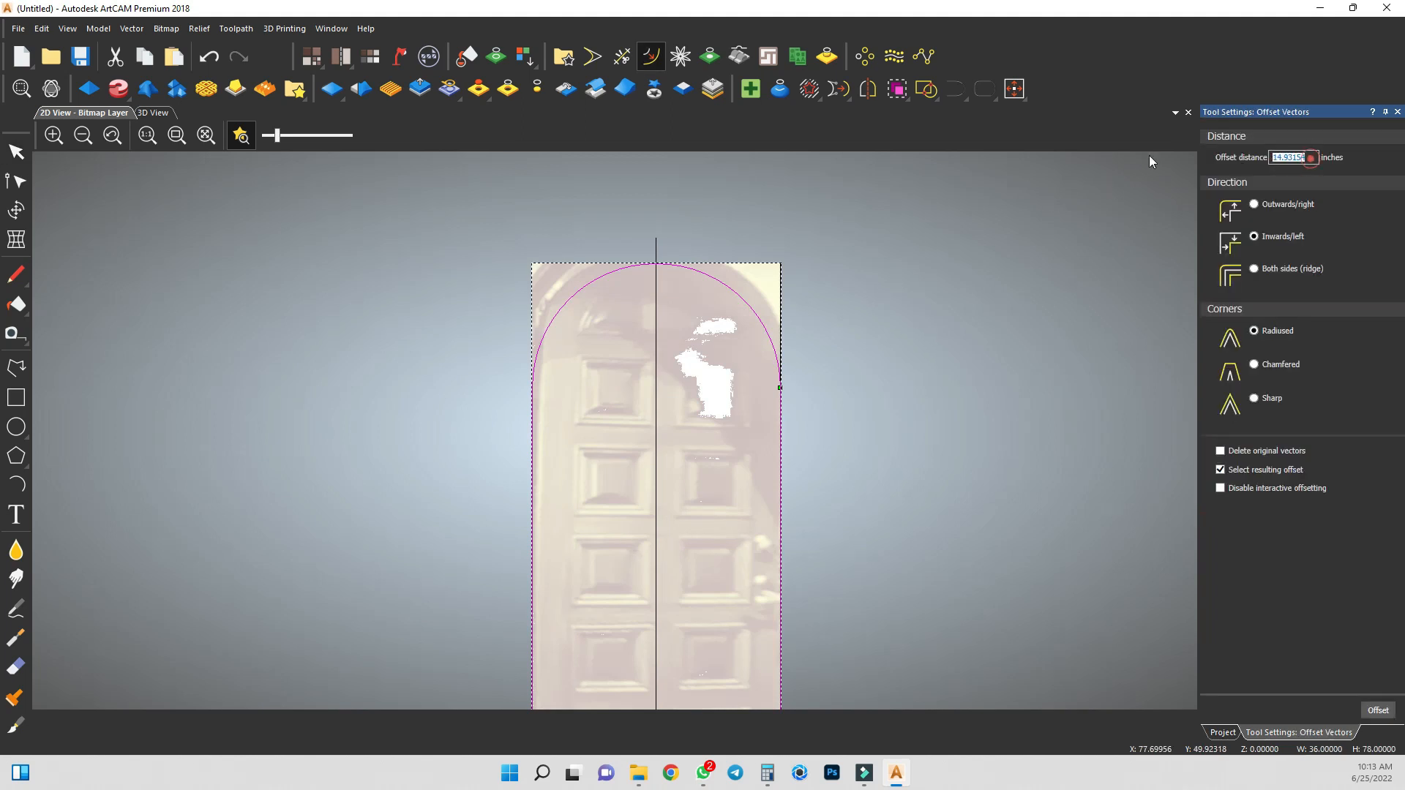
type("5")
left_click(1377, 711)
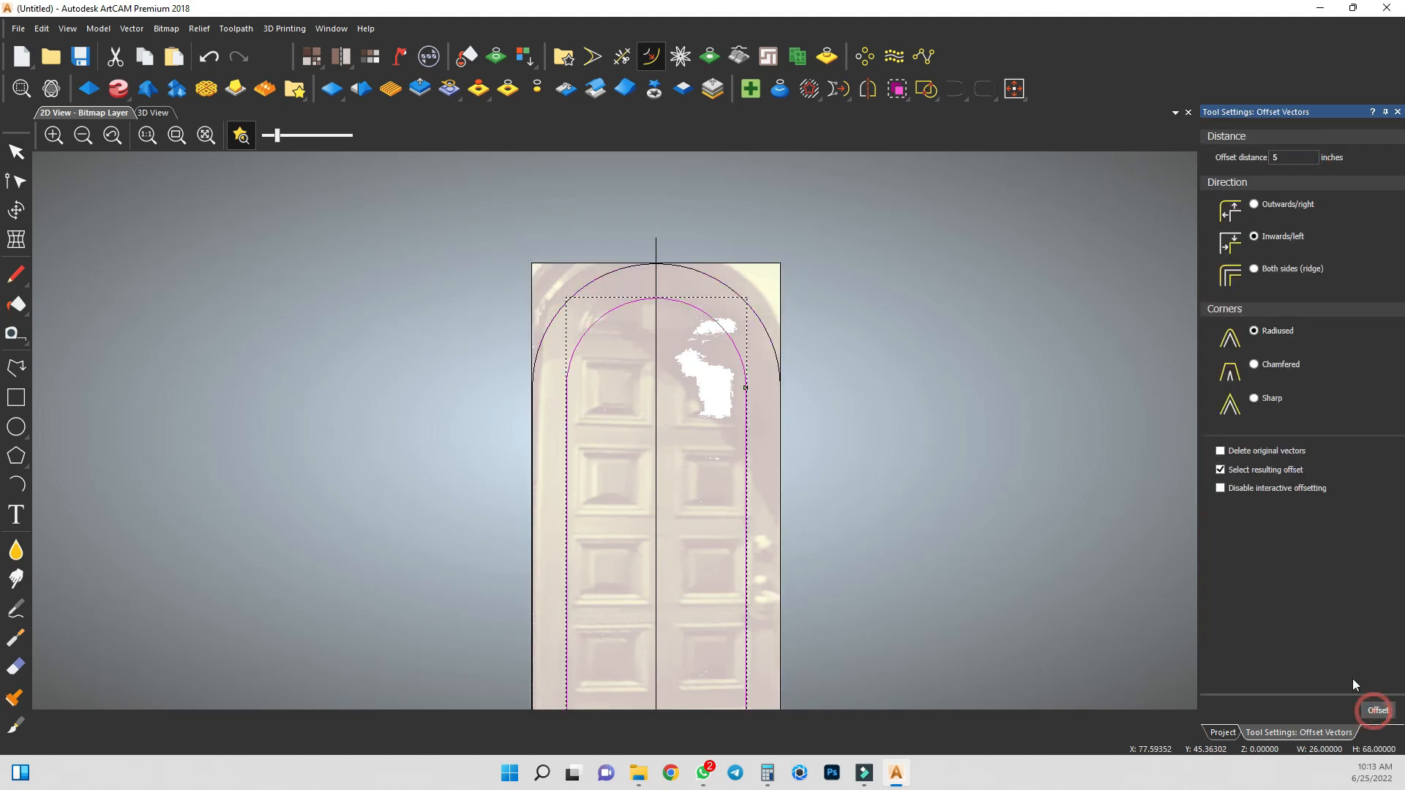
left_click(881, 339)
scroll(678, 481, "down", 3)
scroll(639, 477, "up", 5)
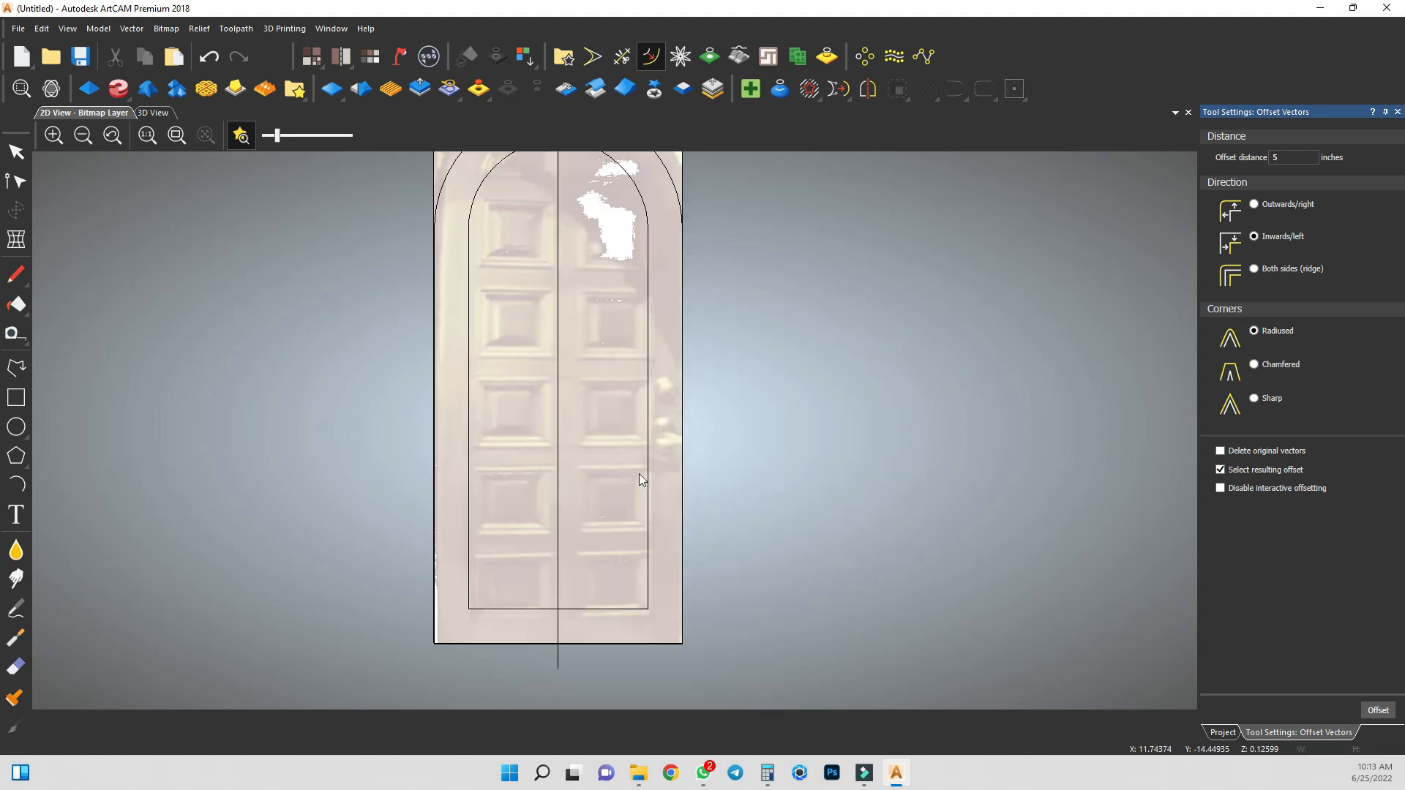
left_click(1397, 112)
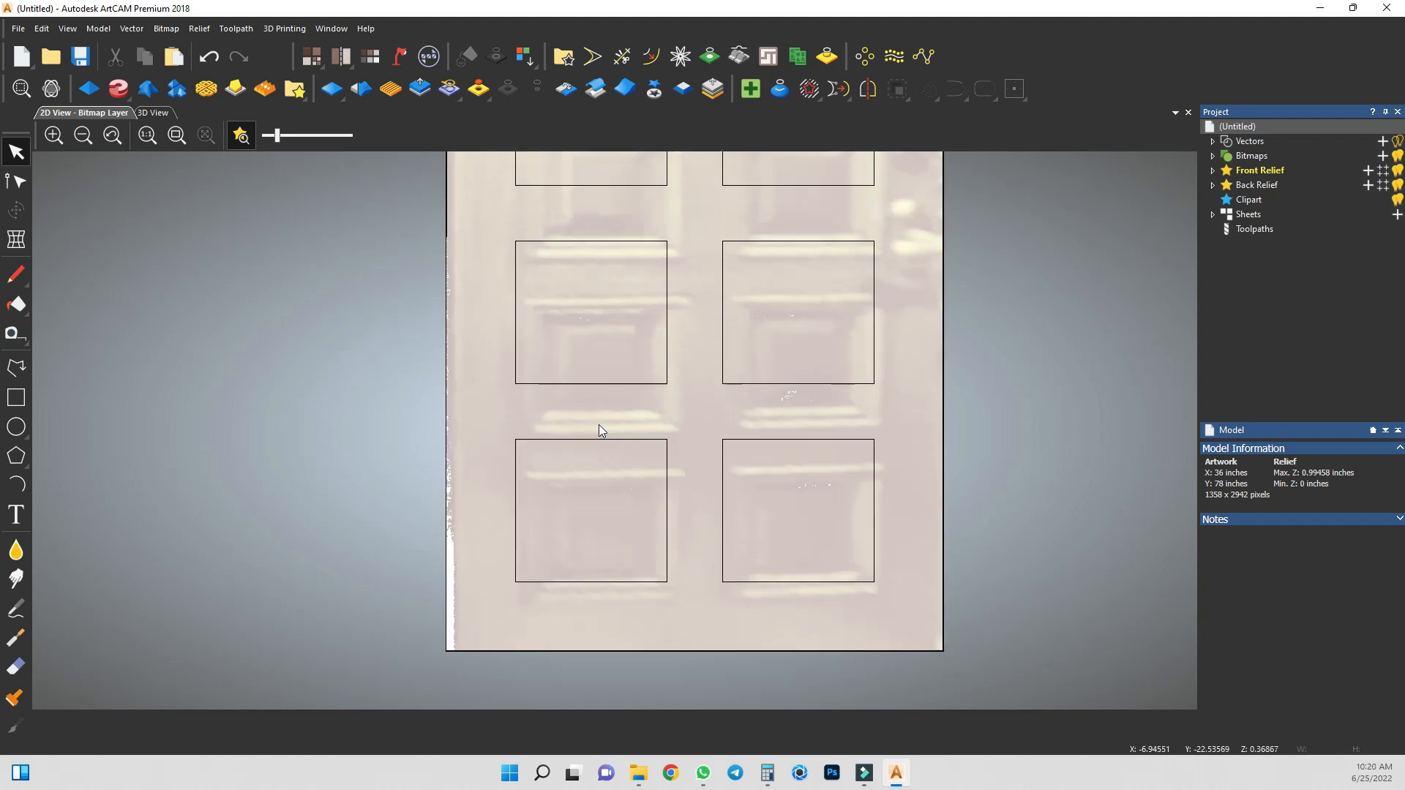
Offset the lower-left panel rectangle 0.5 inches to both sides with sharp corners.
scroll(599, 424, "down", 3)
scroll(625, 437, "up", 3)
scroll(463, 432, "up", 3)
scroll(428, 364, "down", 2)
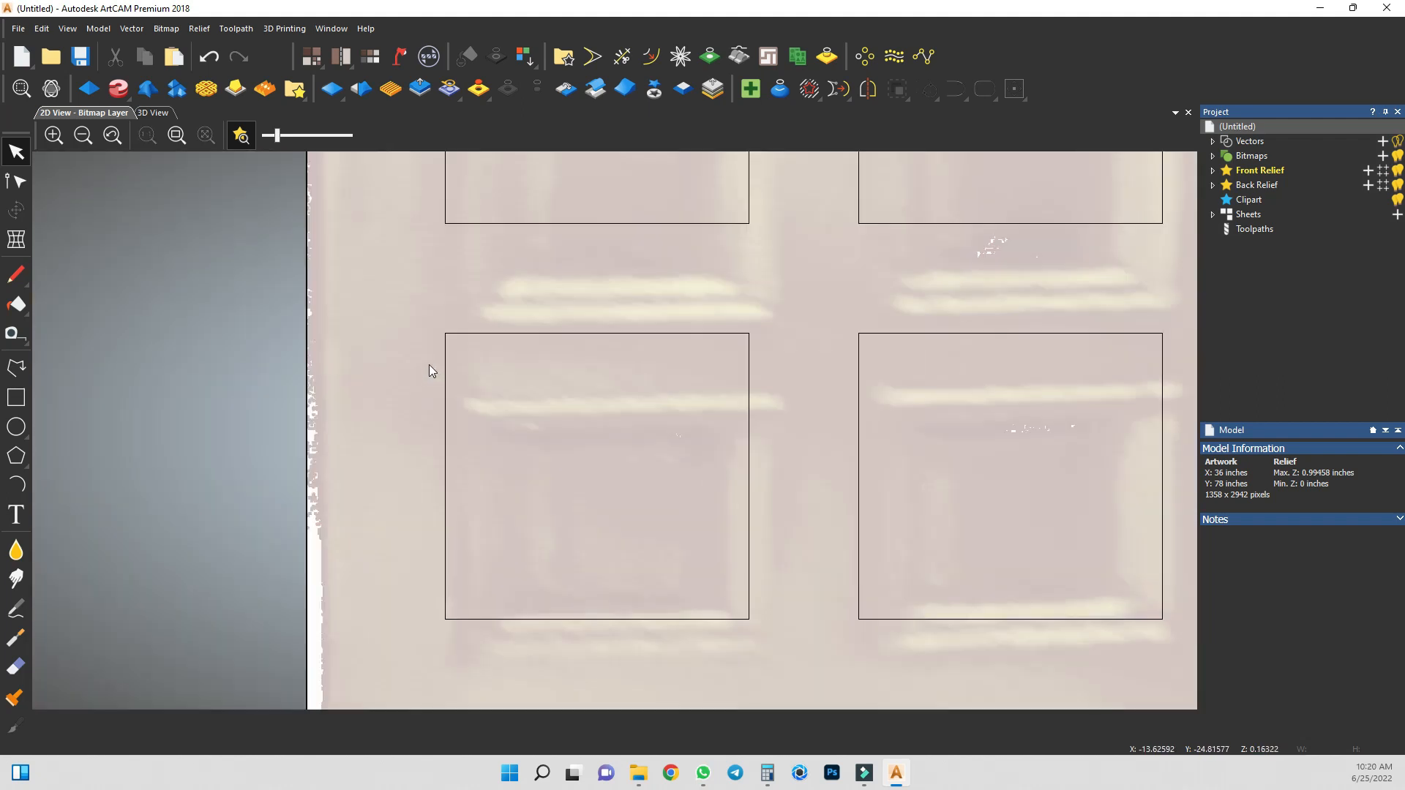
left_click(430, 370)
key("F10")
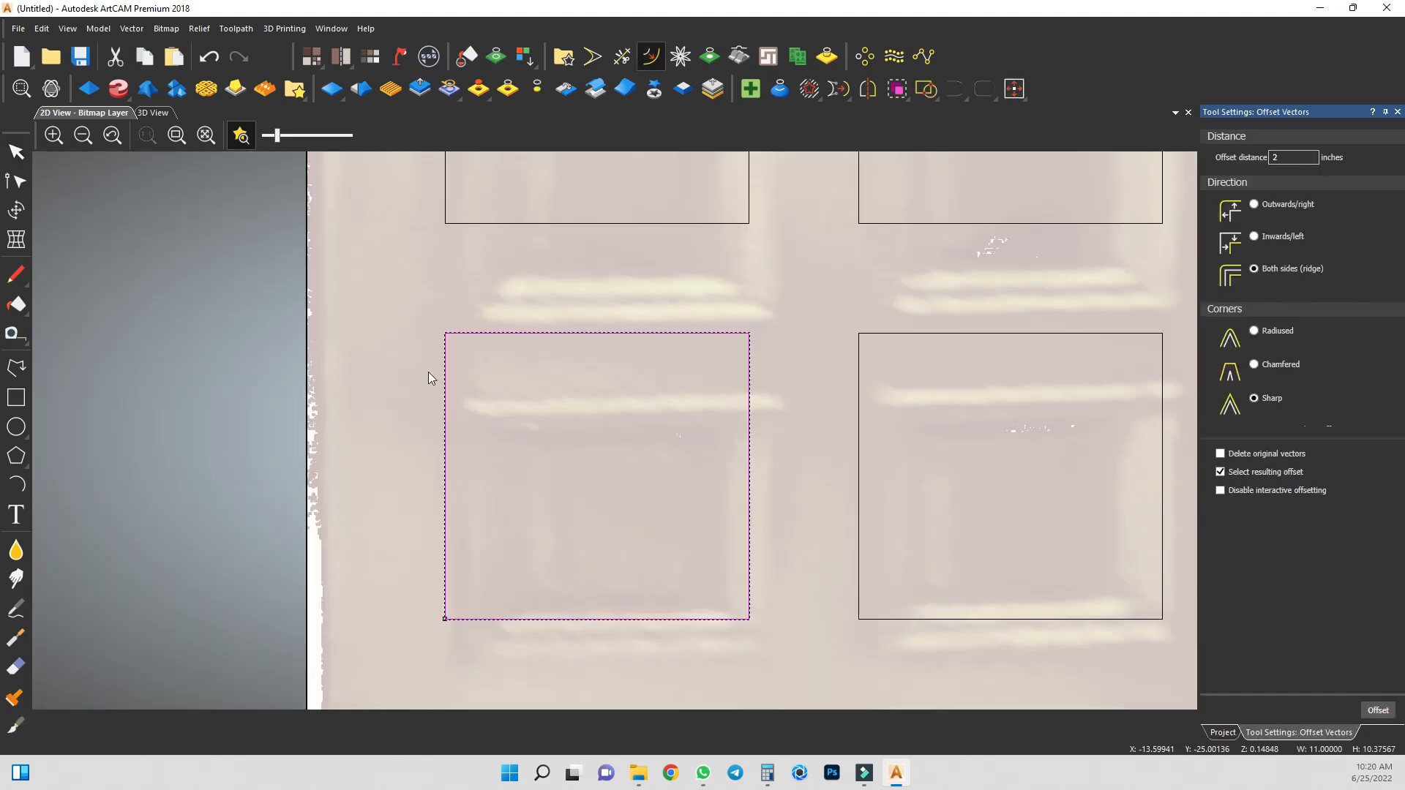
double_click(1318, 159)
type("0.5")
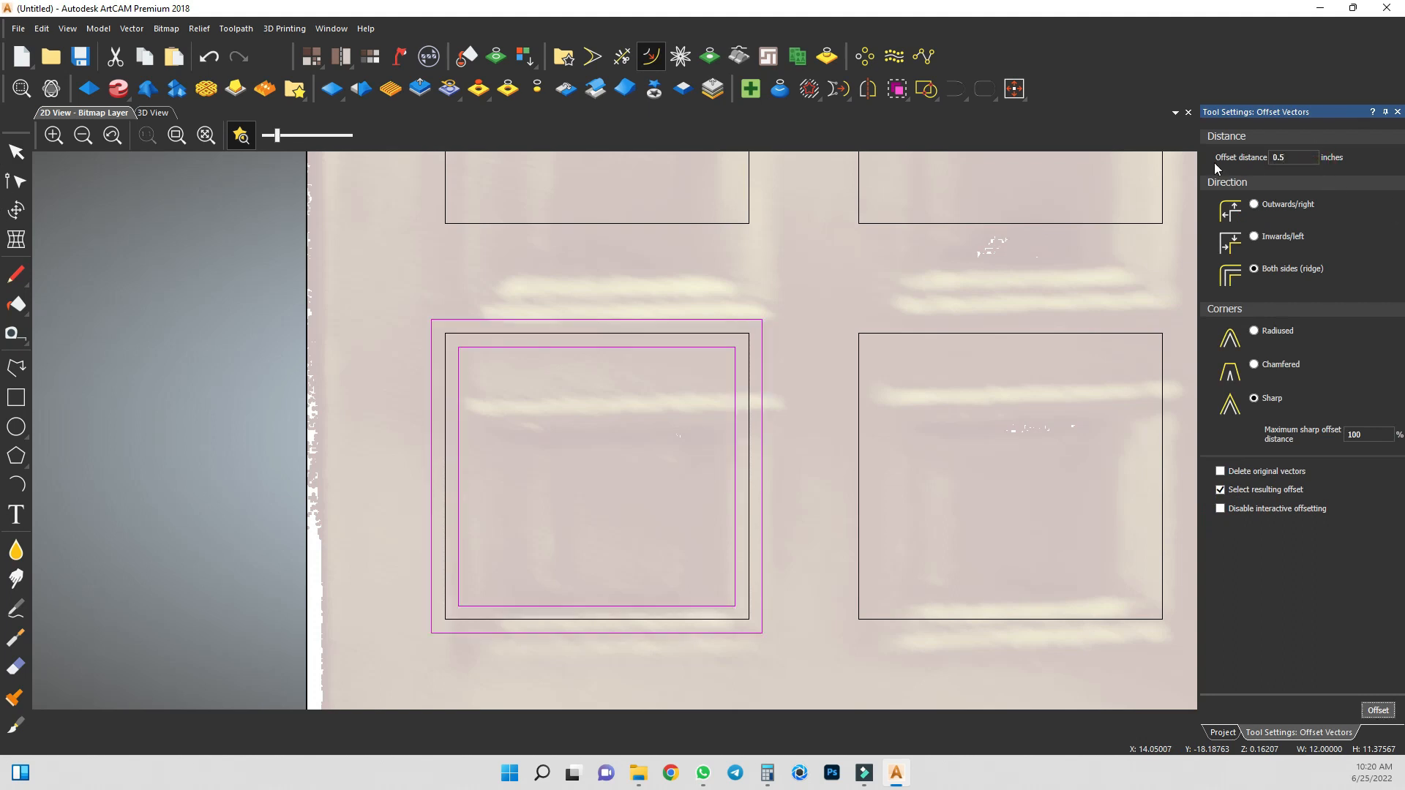
Undo the two-sided offset and offset the lower-left panel rectangle inwards twice by 0.5 inches with sharp corners.
key("ctrl+z")
left_click(1254, 237)
left_click(1379, 711)
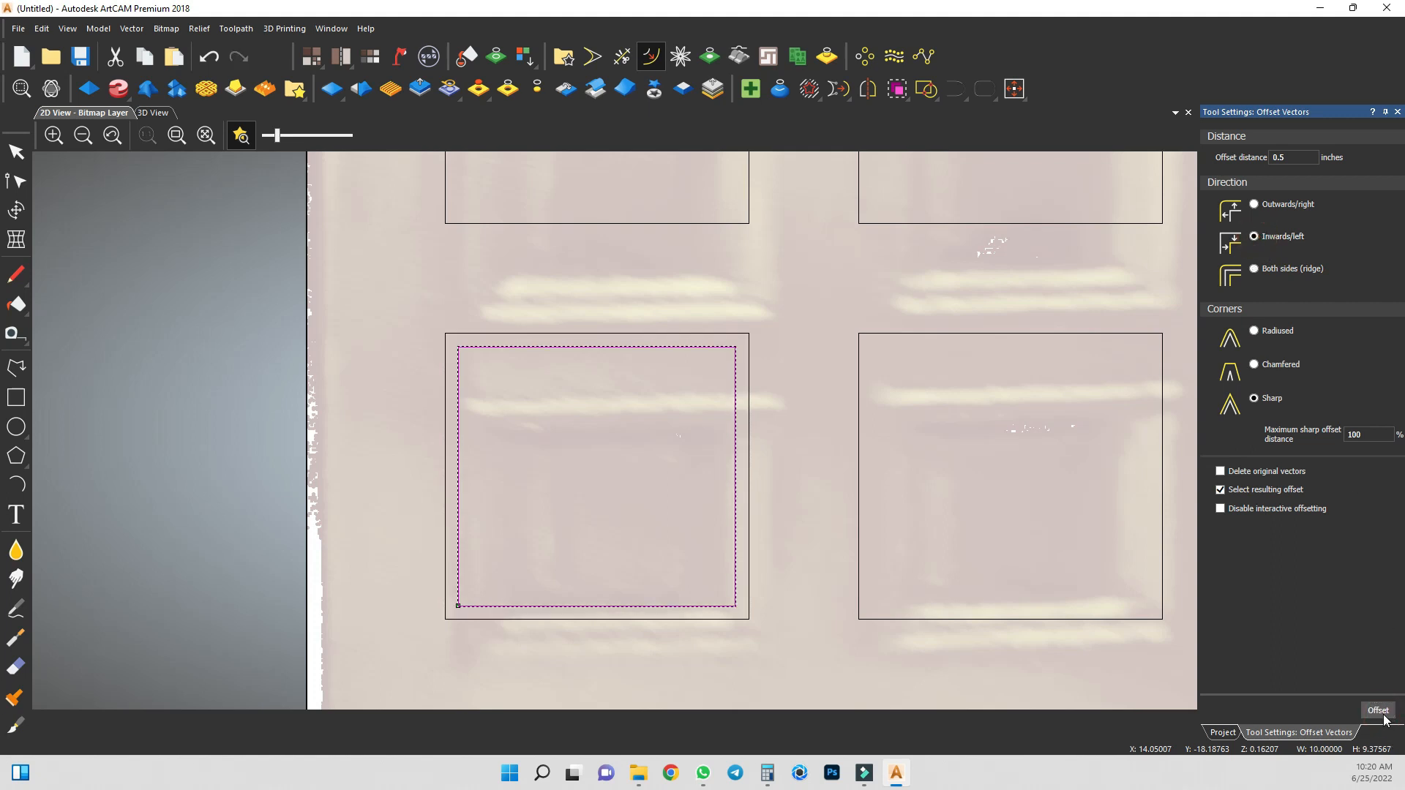
left_click(1379, 711)
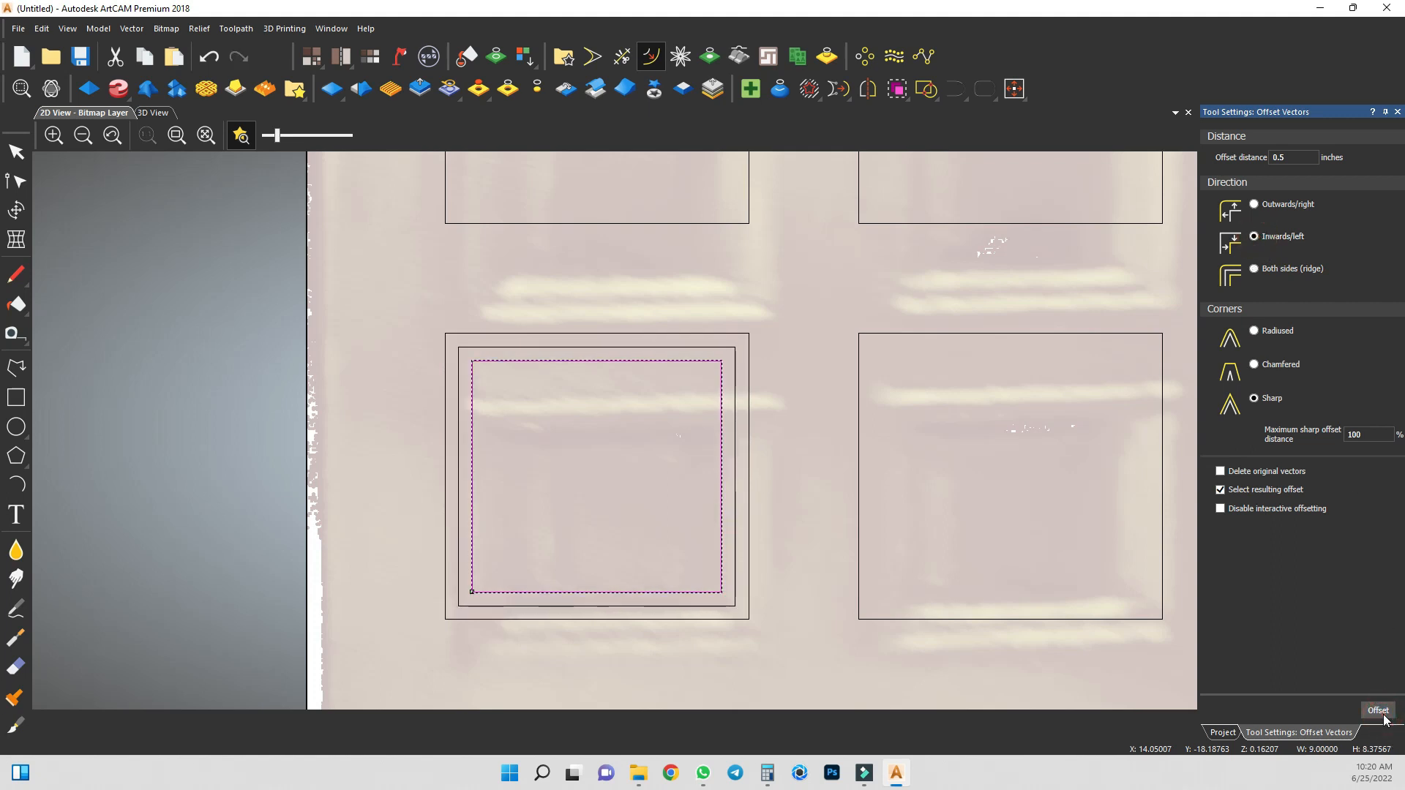
Try a 1 inch inward offset of the panel's innermost rectangle and undo it.
double_click(1280, 158)
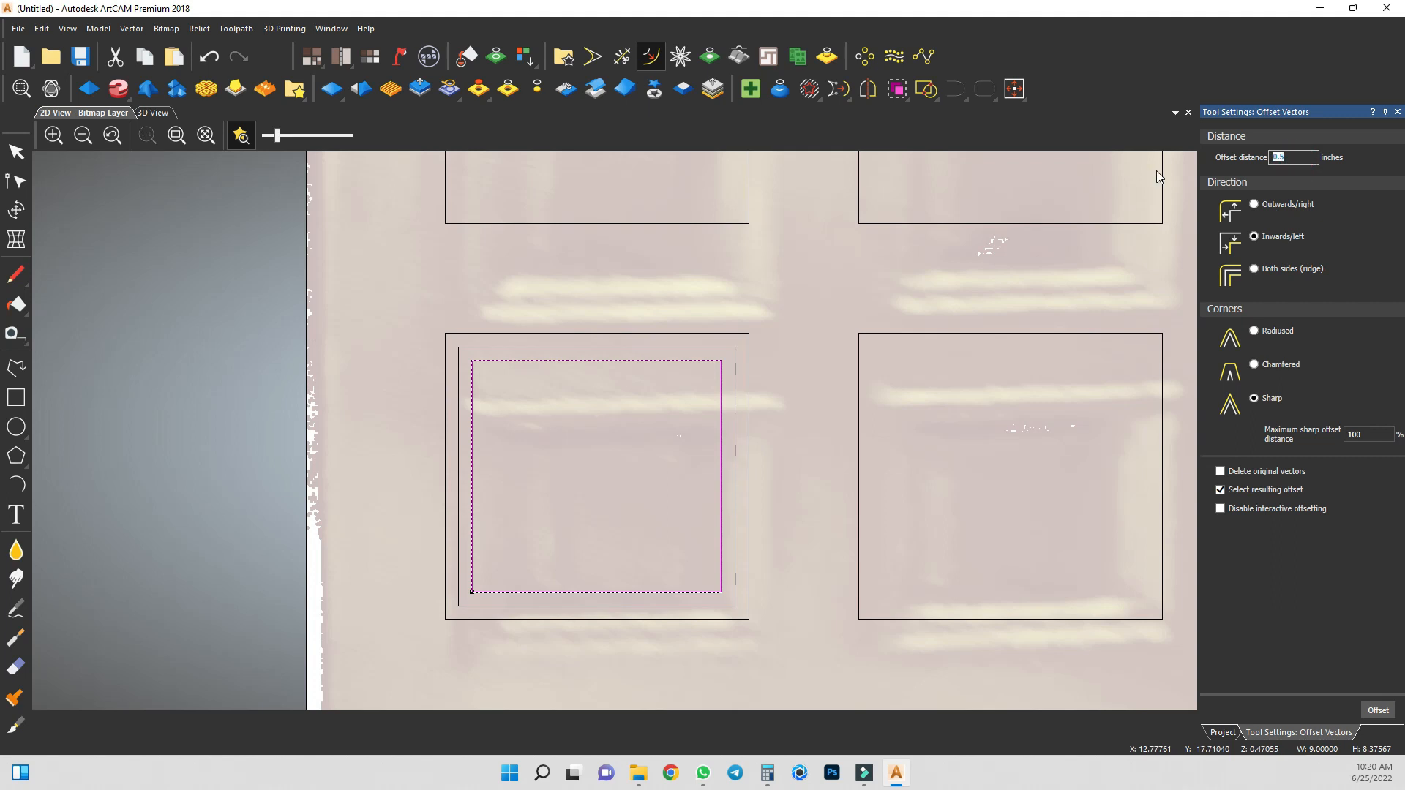
type("1")
key("Return")
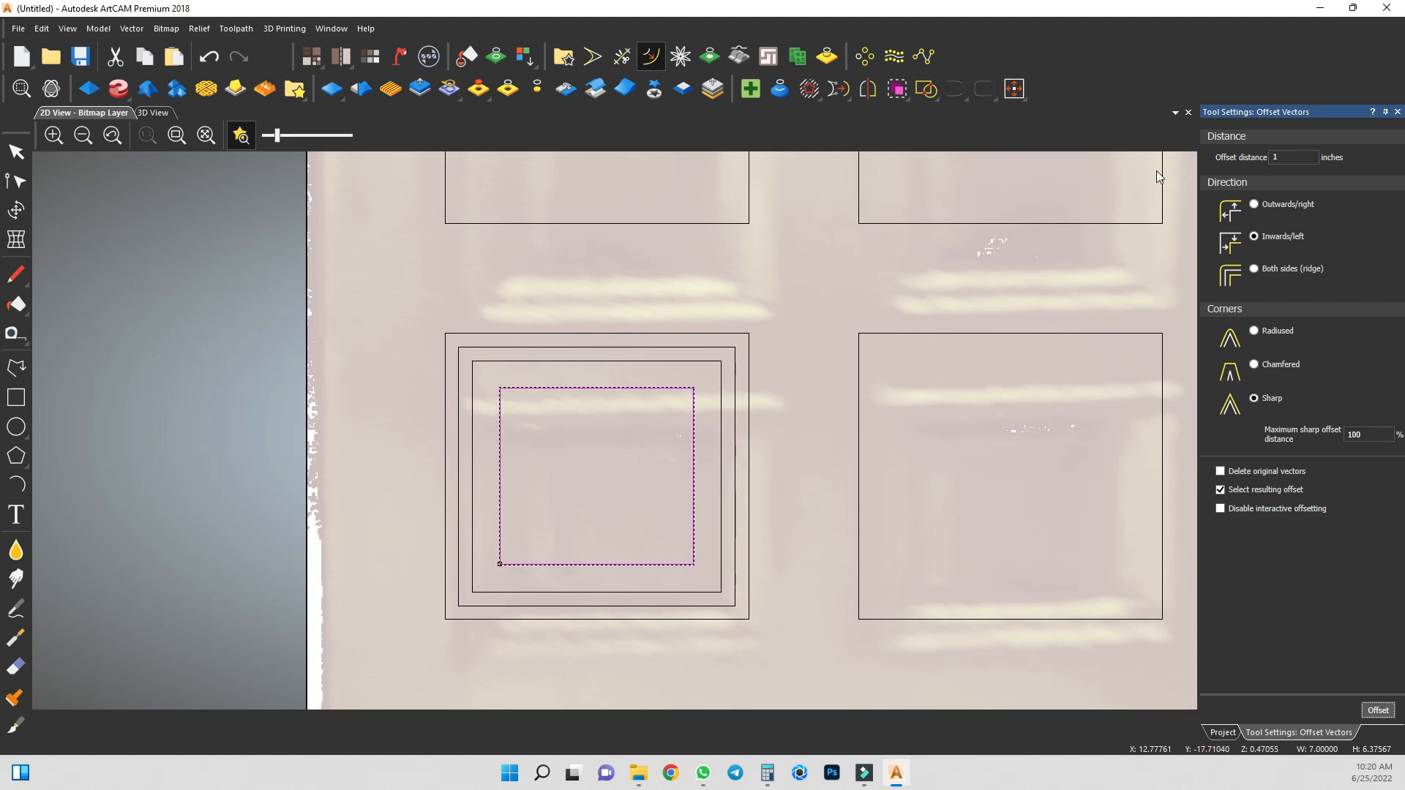
key("ctrl+z")
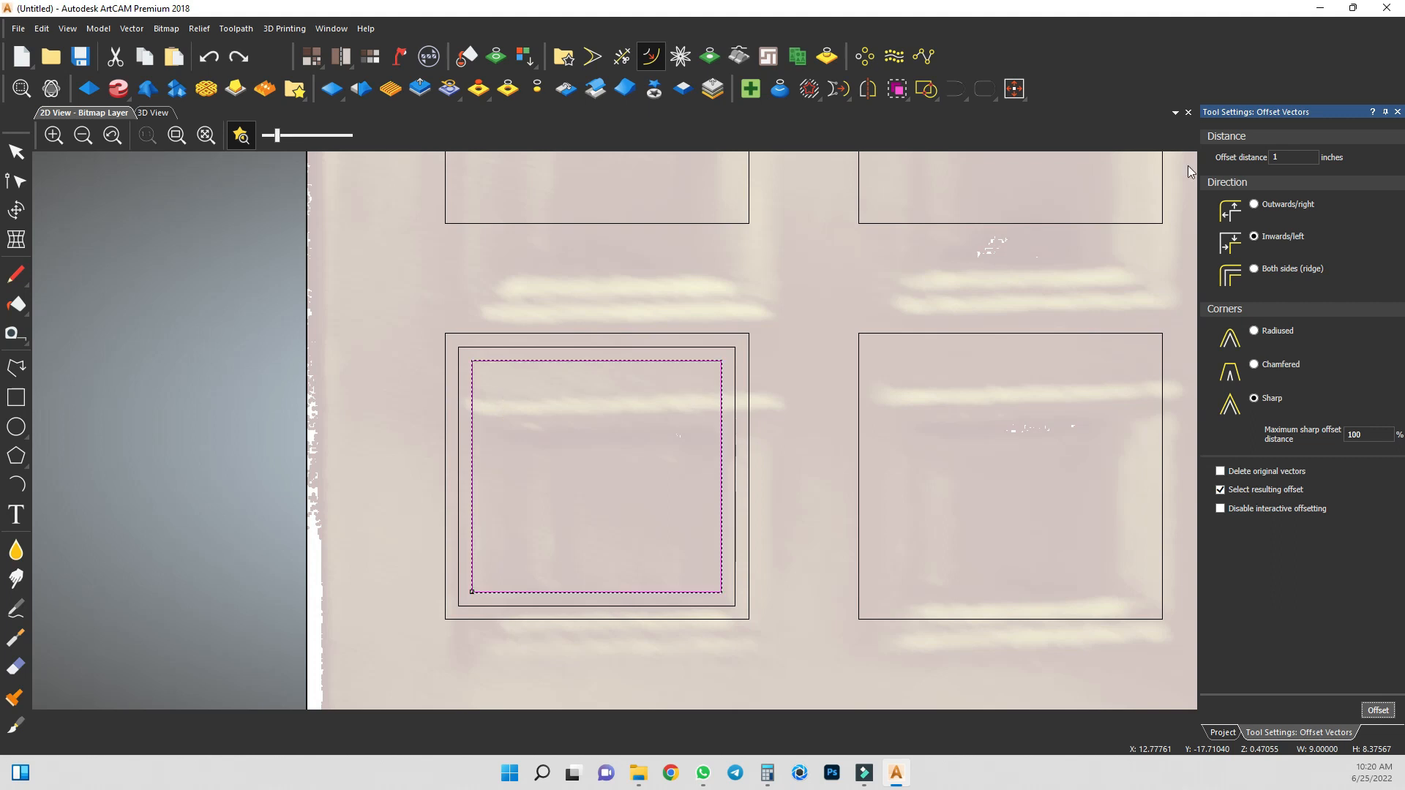
Offset the panel's innermost rectangle 1.2 inches inwards with sharp corners and leave the offset tool.
left_click(1294, 158)
key("Return")
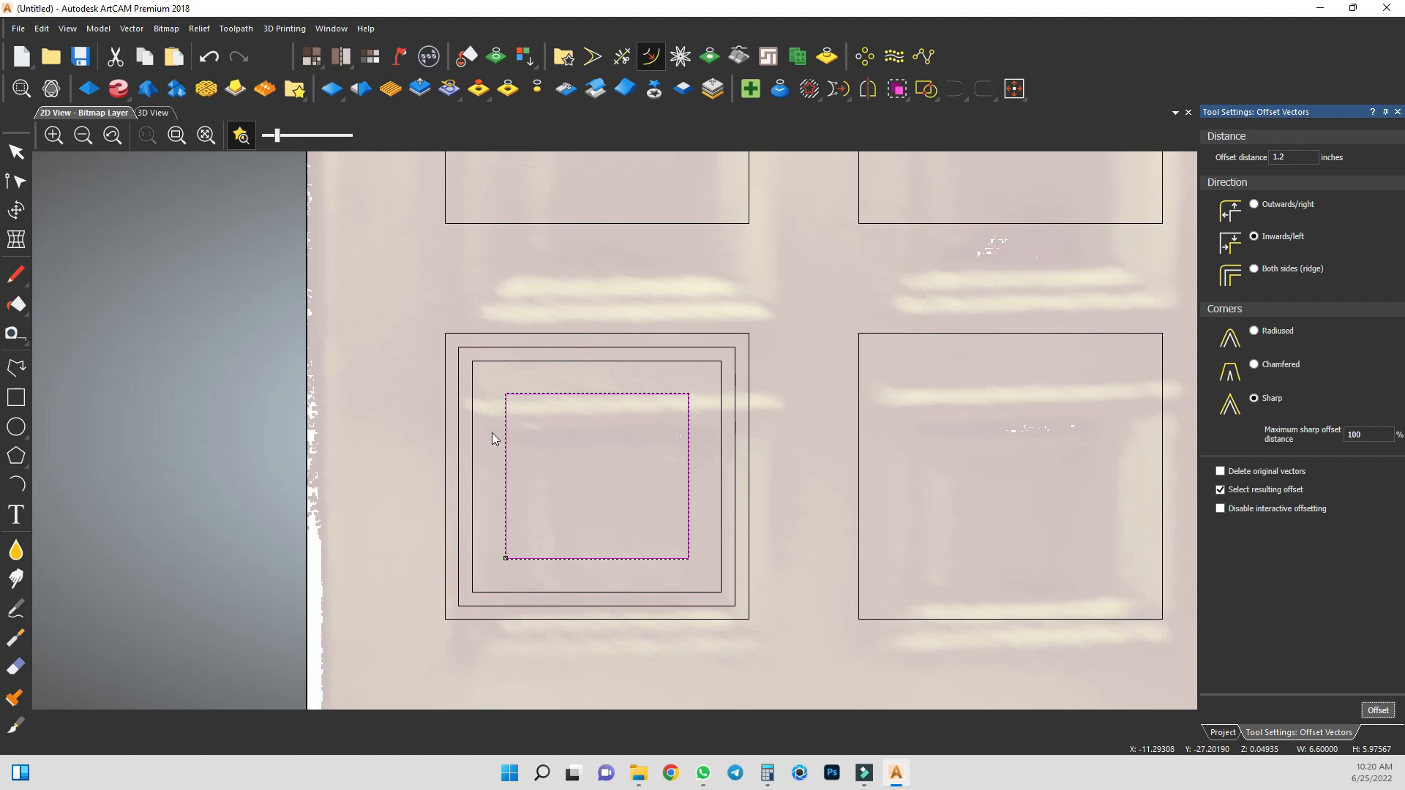
scroll(626, 432, "down", 5)
scroll(636, 420, "up", 3)
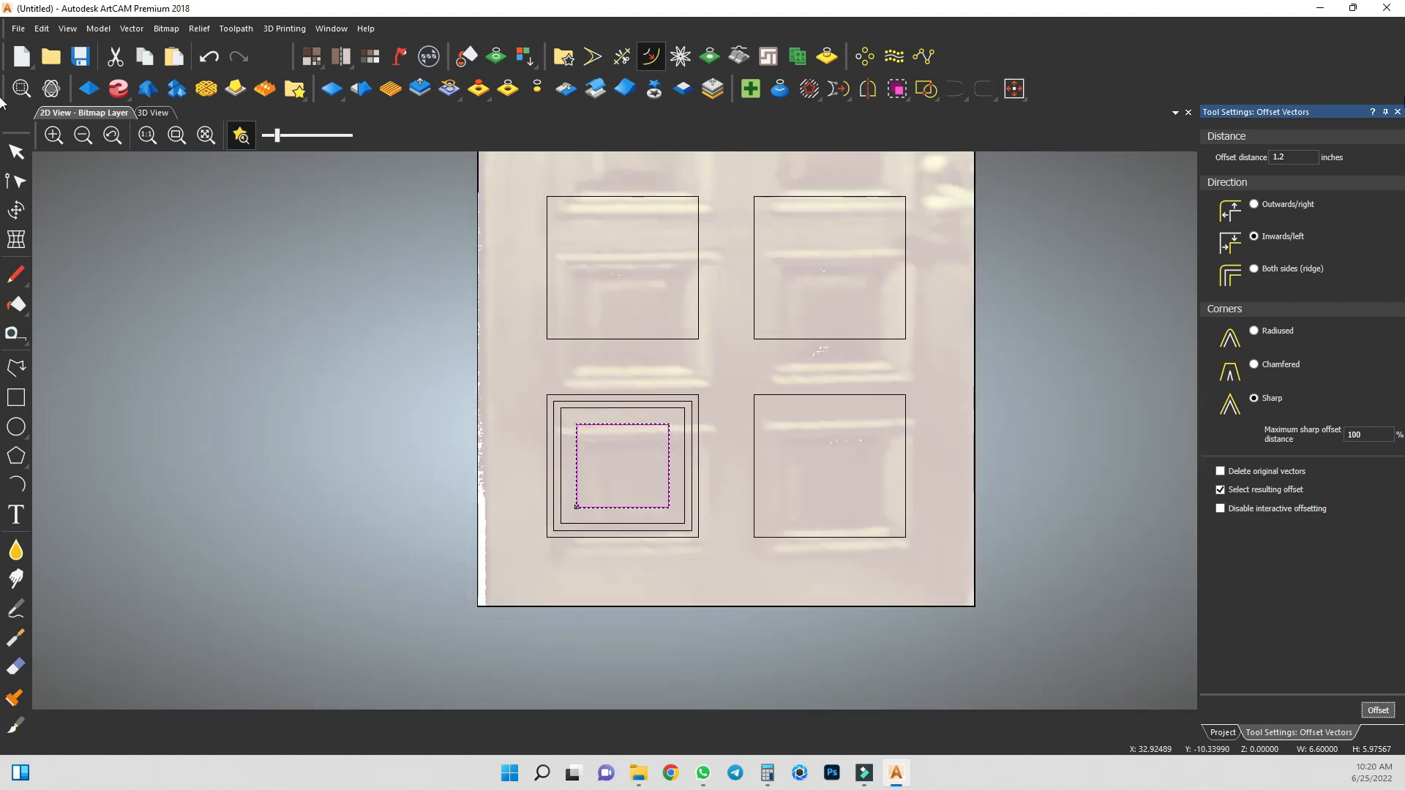
left_click(1396, 112)
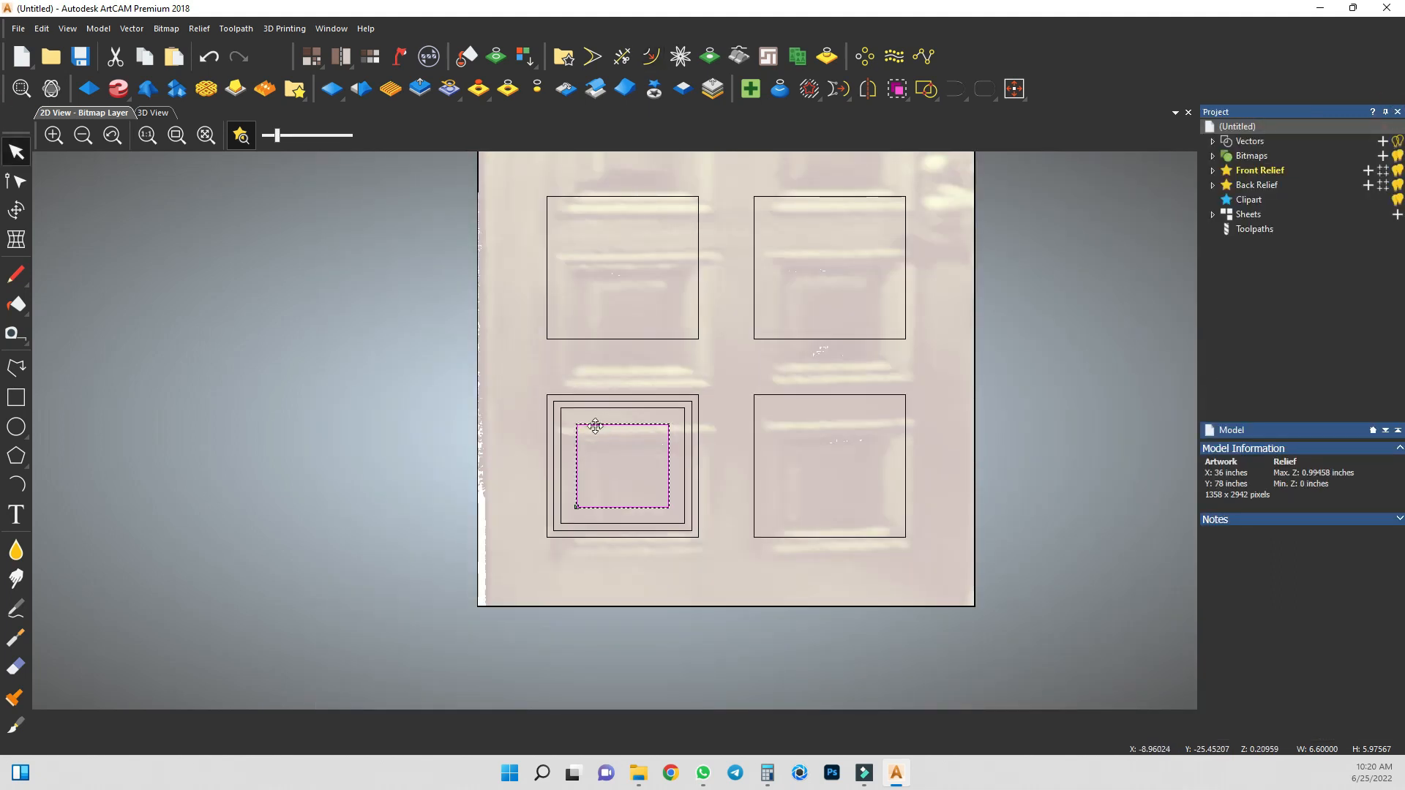
Draw a rectangle 2.2 inches wide and about 0.89 inches high, spanning the panel's left border from outermost to innermost rectangle.
scroll(567, 444, "up", 4)
left_click(405, 462)
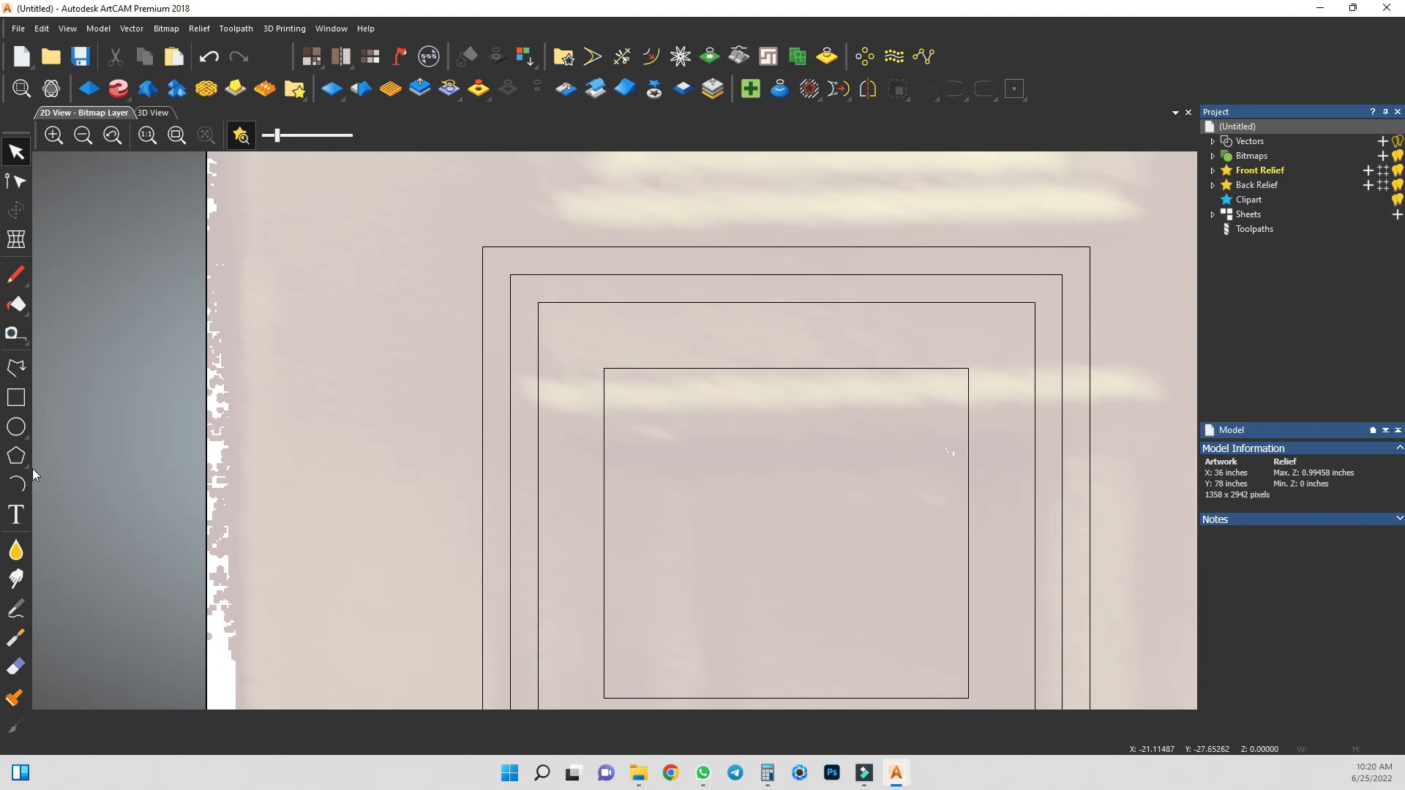
left_click(16, 398)
left_click_drag(483, 500, 605, 550)
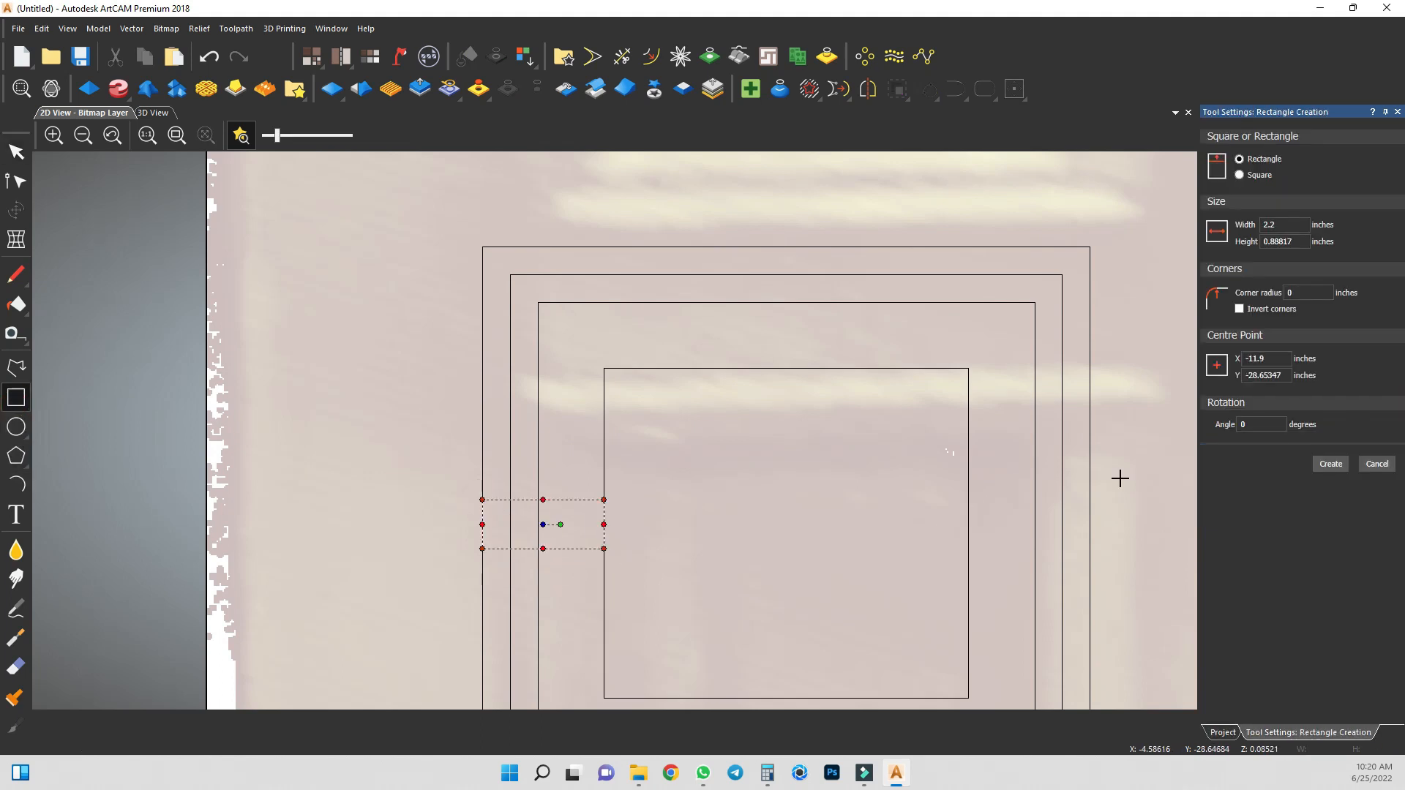
left_click(1328, 464)
left_click(1377, 464)
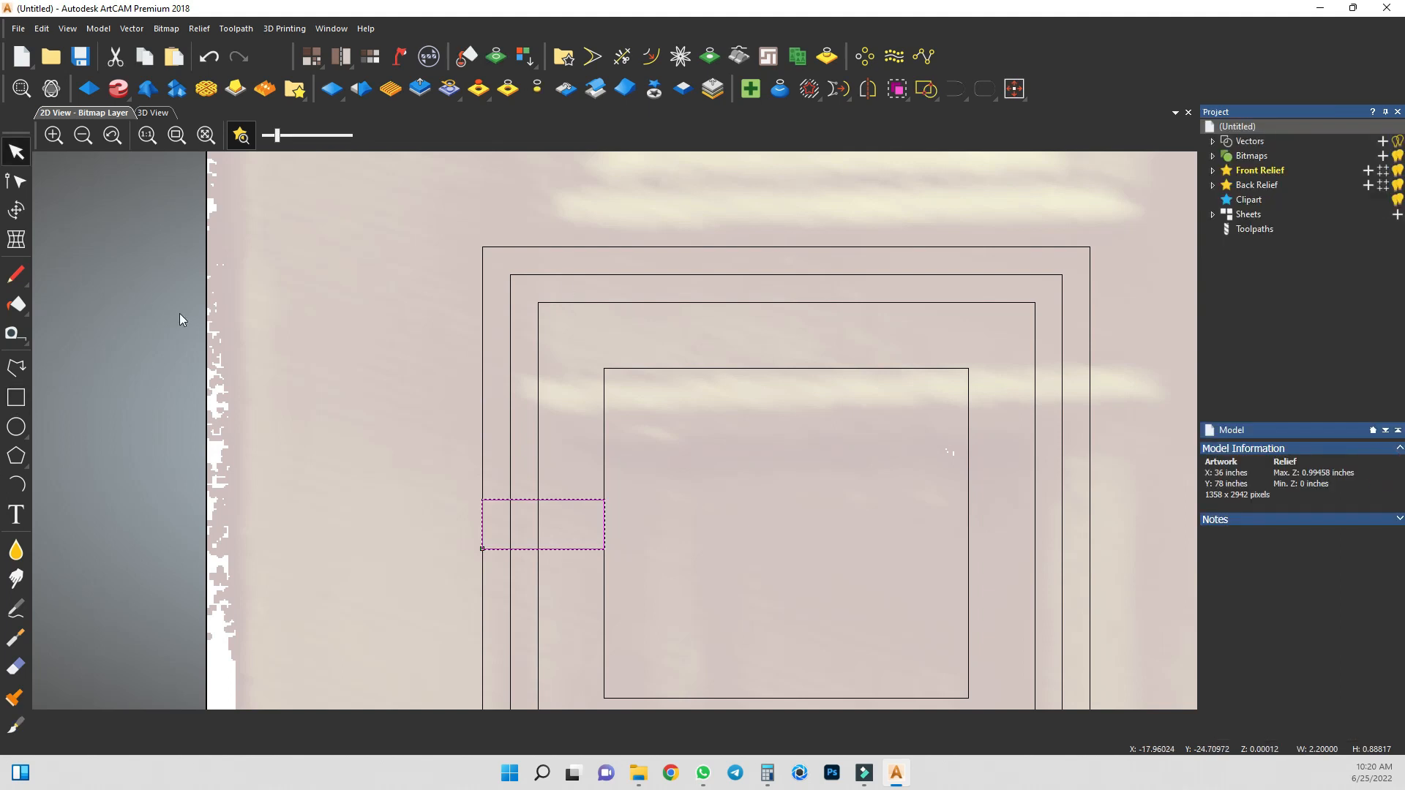
Set the height of the small border rectangle to 0.5 inches, keeping its 2.2 inch width.
left_click(16, 212)
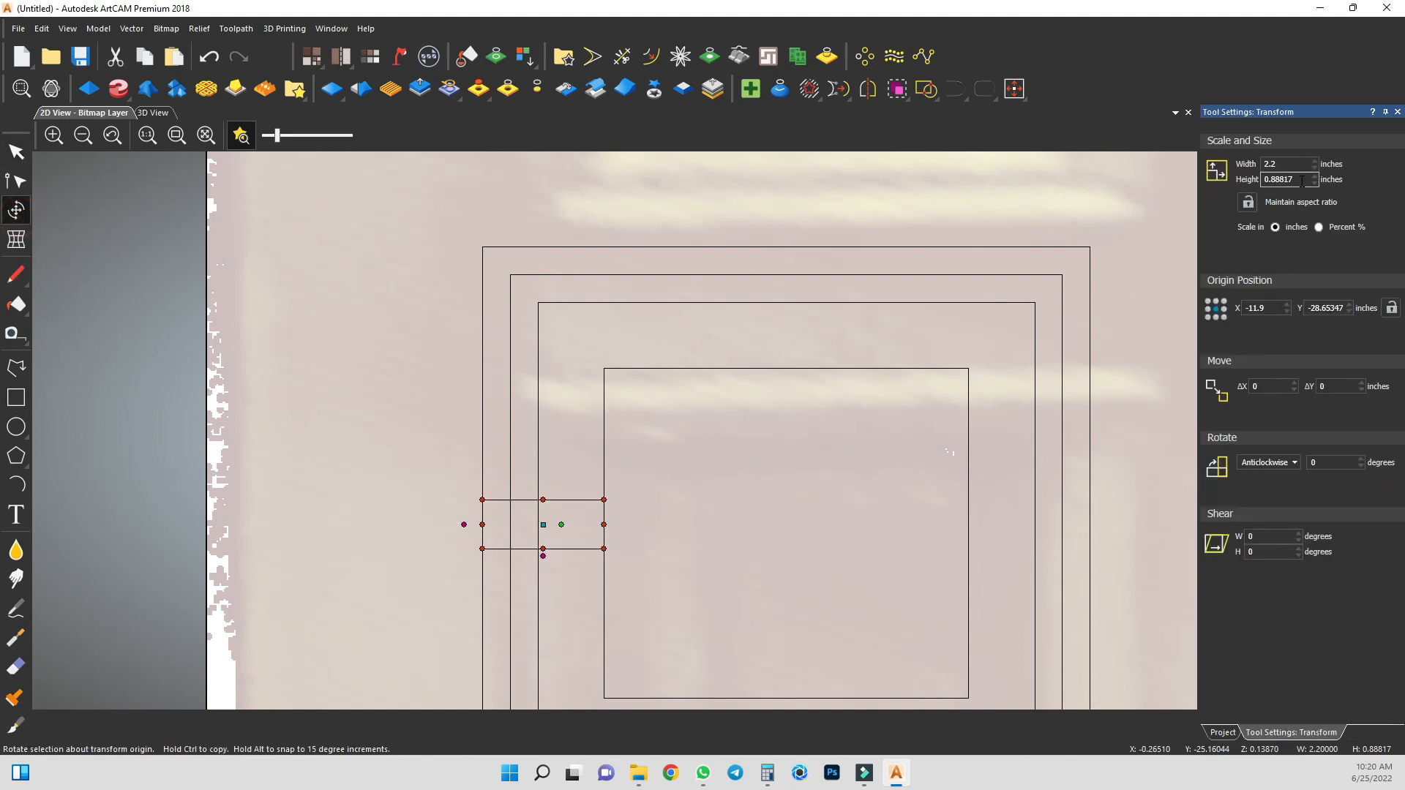
double_click(1300, 180)
type("0.5")
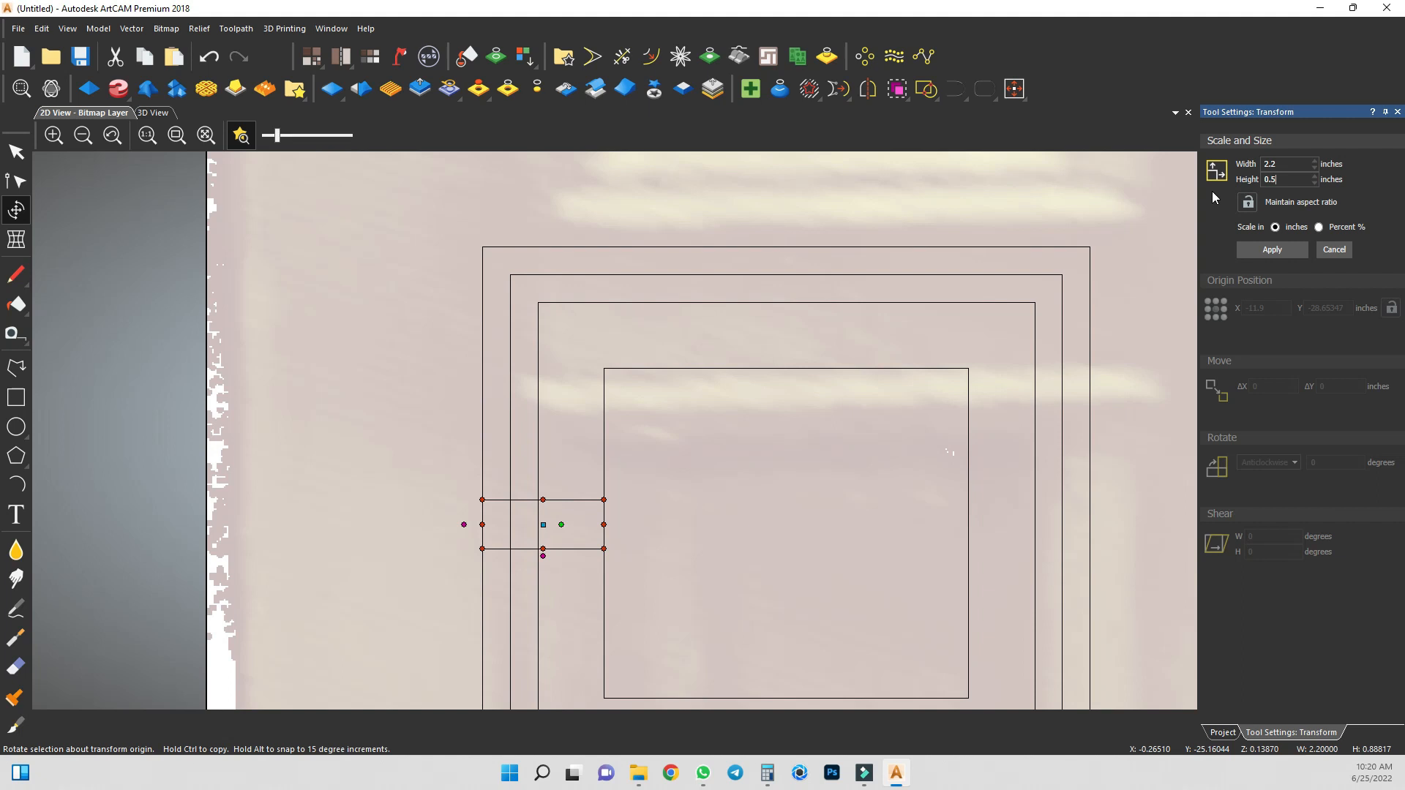
left_click(1265, 250)
left_click(790, 496)
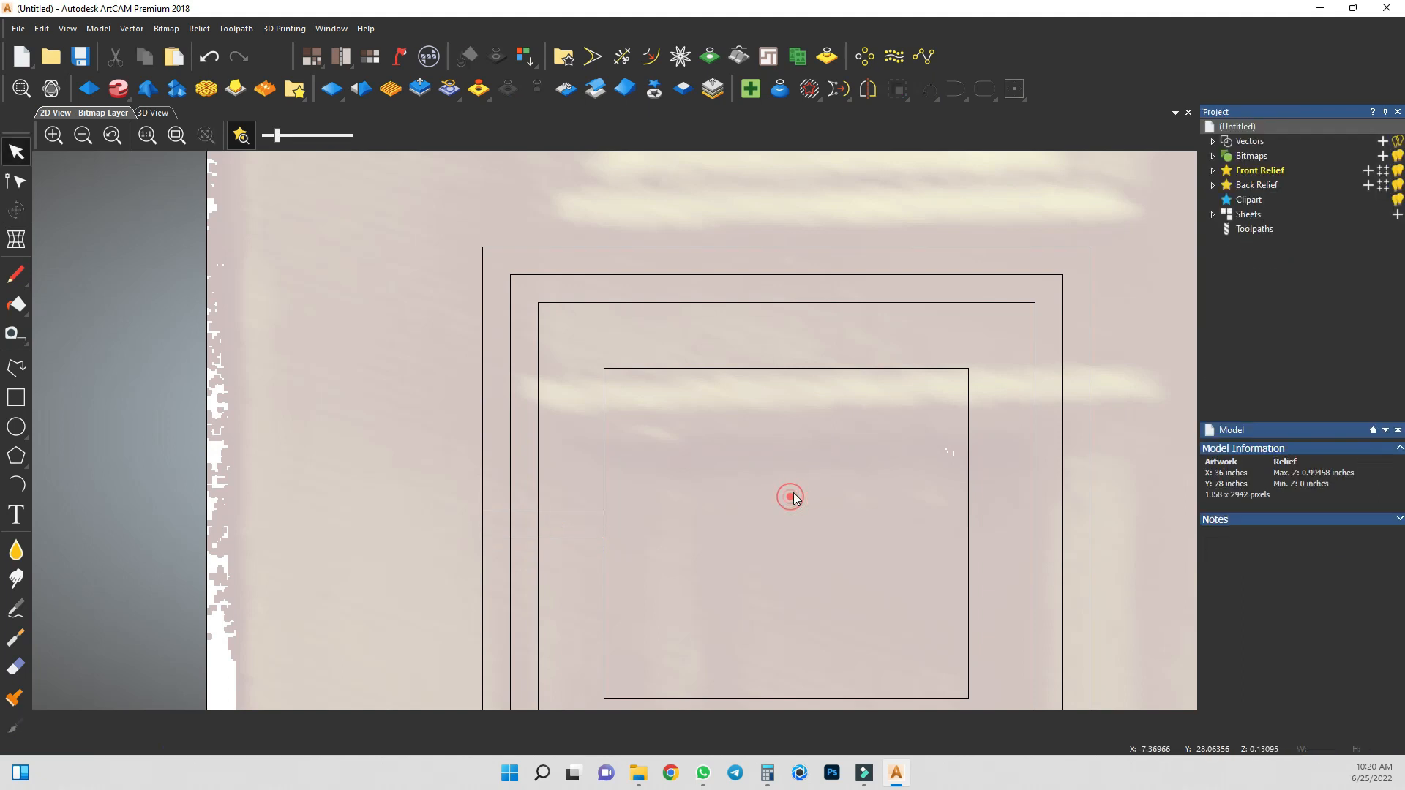
scroll(589, 524, "up", 3)
scroll(524, 497, "down", 3)
scroll(514, 455, "up", 2)
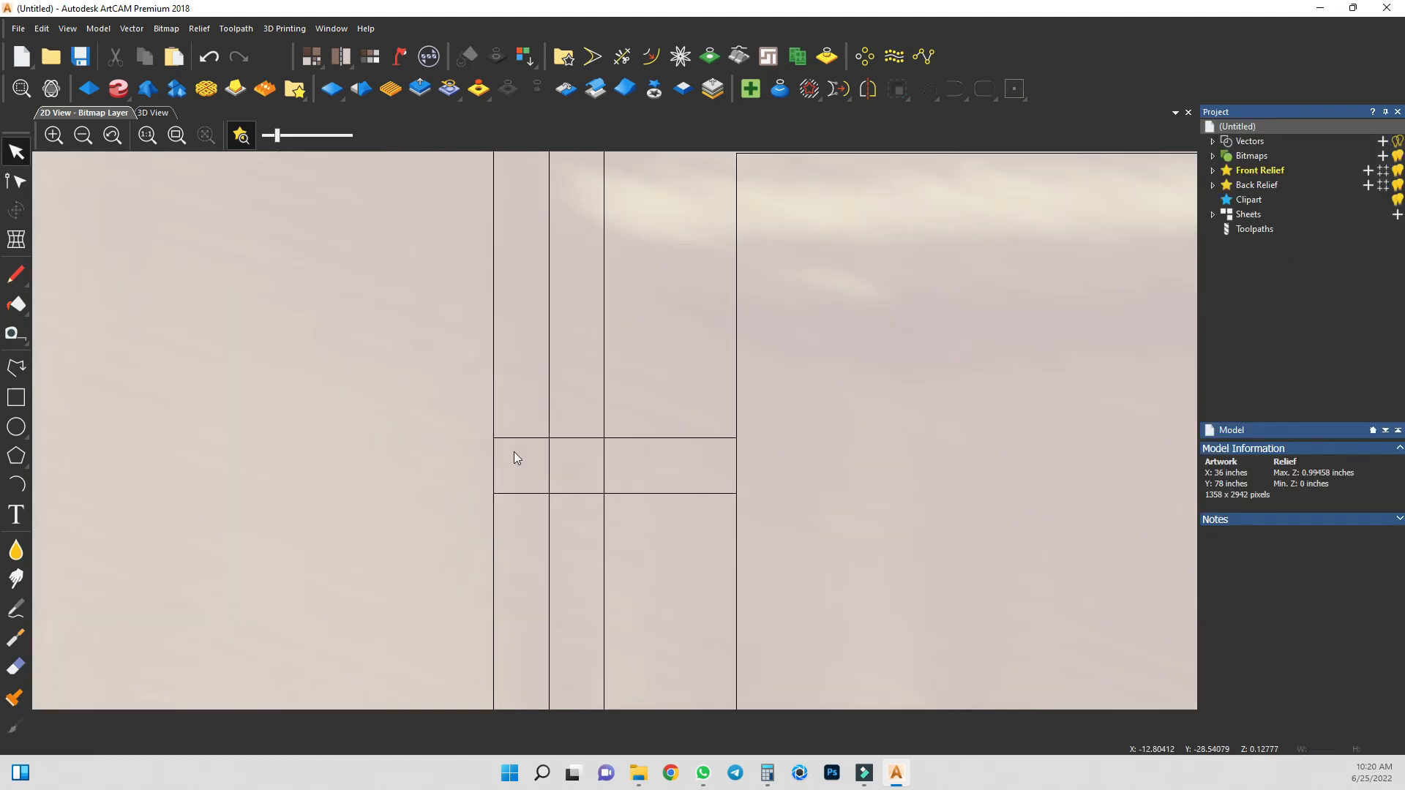
scroll(513, 450, "down", 4)
scroll(720, 445, "up", 1)
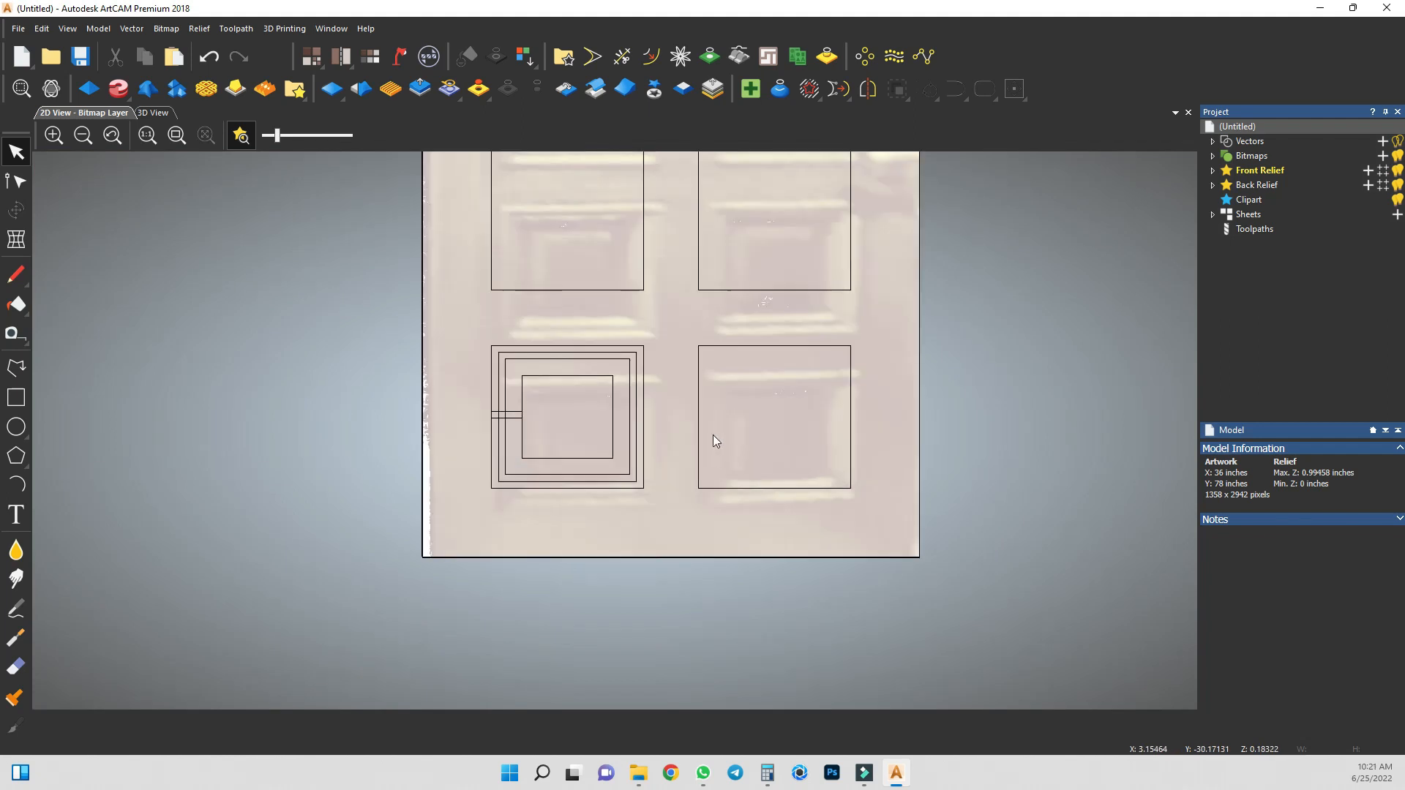
Change the model's units from inches to millimetres.
scroll(438, 373, "up", 1)
left_click(312, 57)
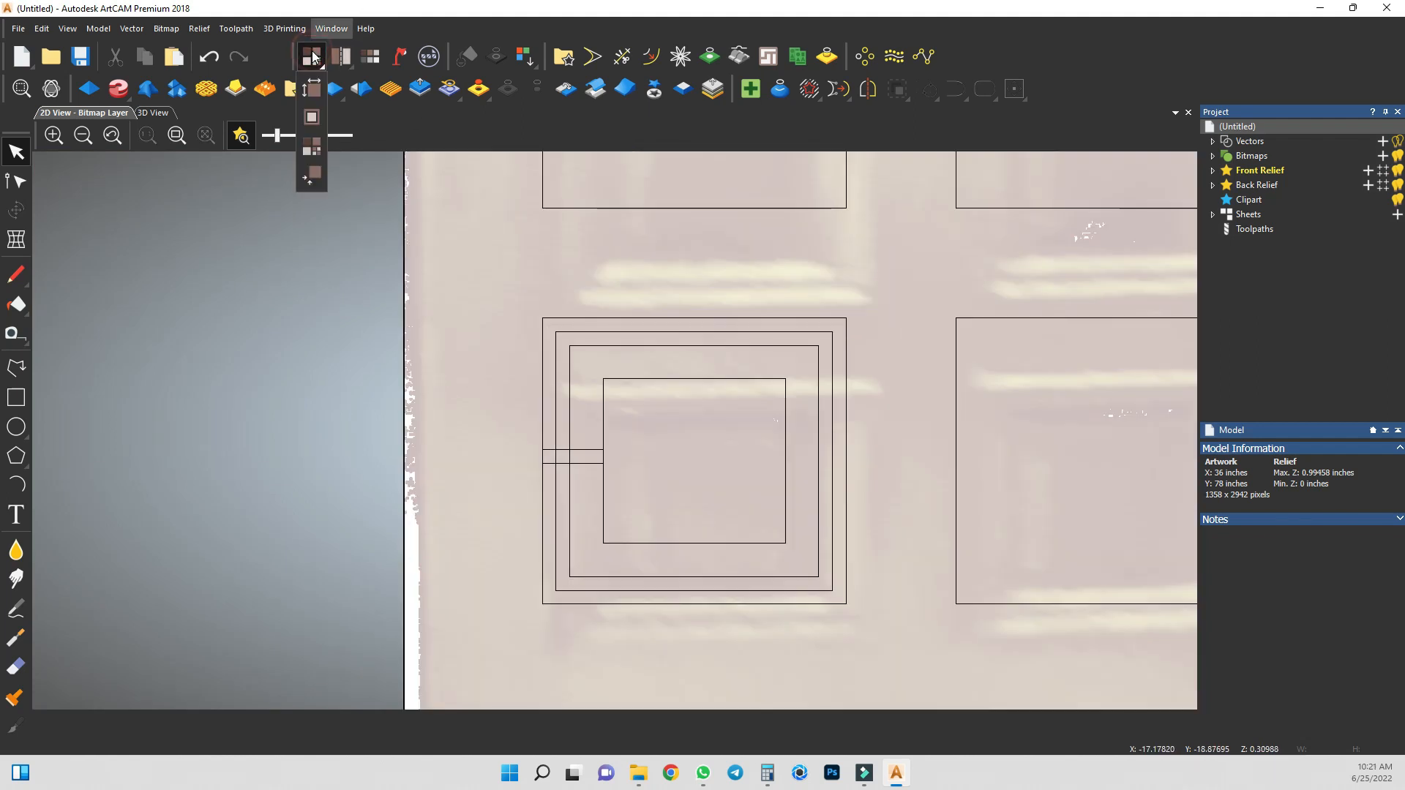
left_click(311, 87)
left_click(763, 421)
left_click(757, 466)
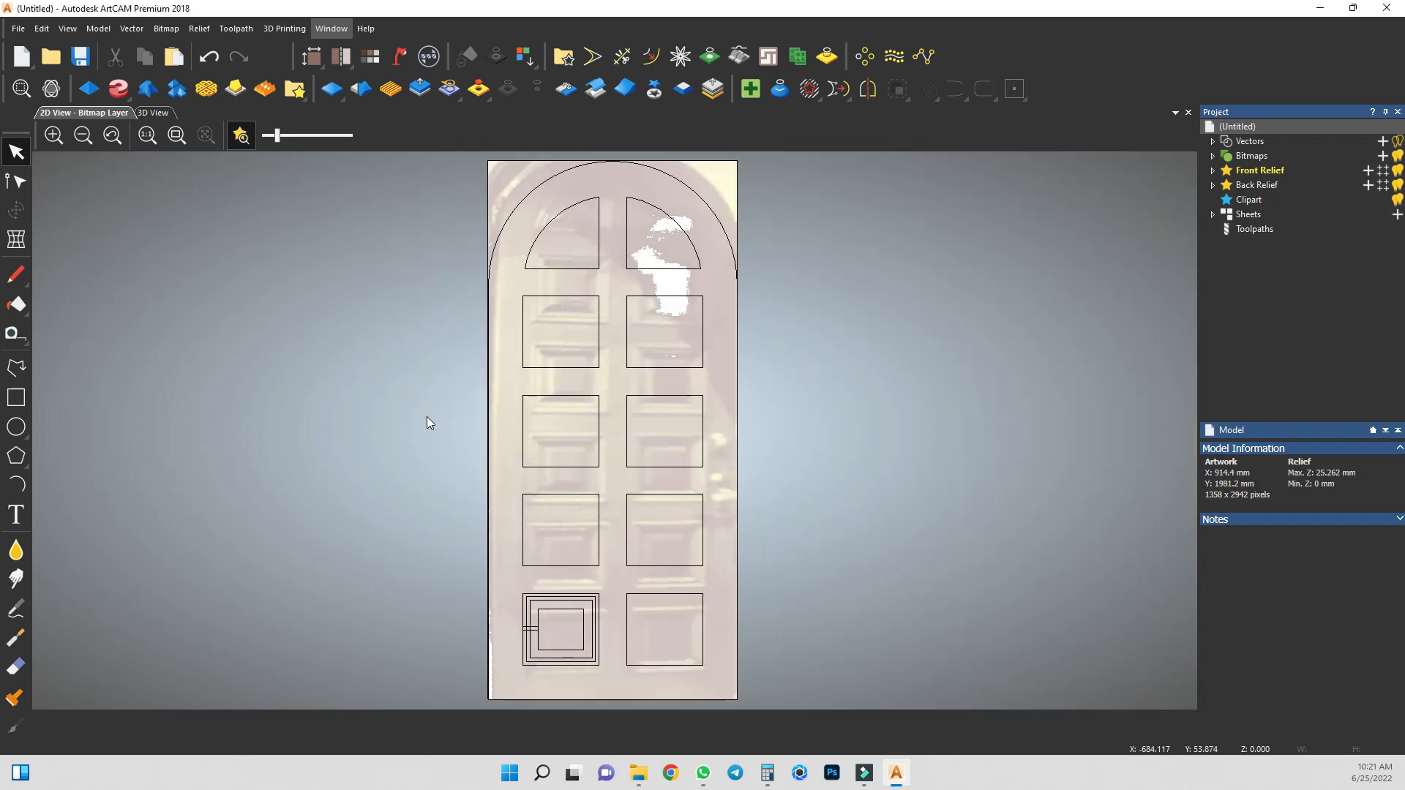
scroll(608, 459, "down", 1)
scroll(608, 459, "up", 1)
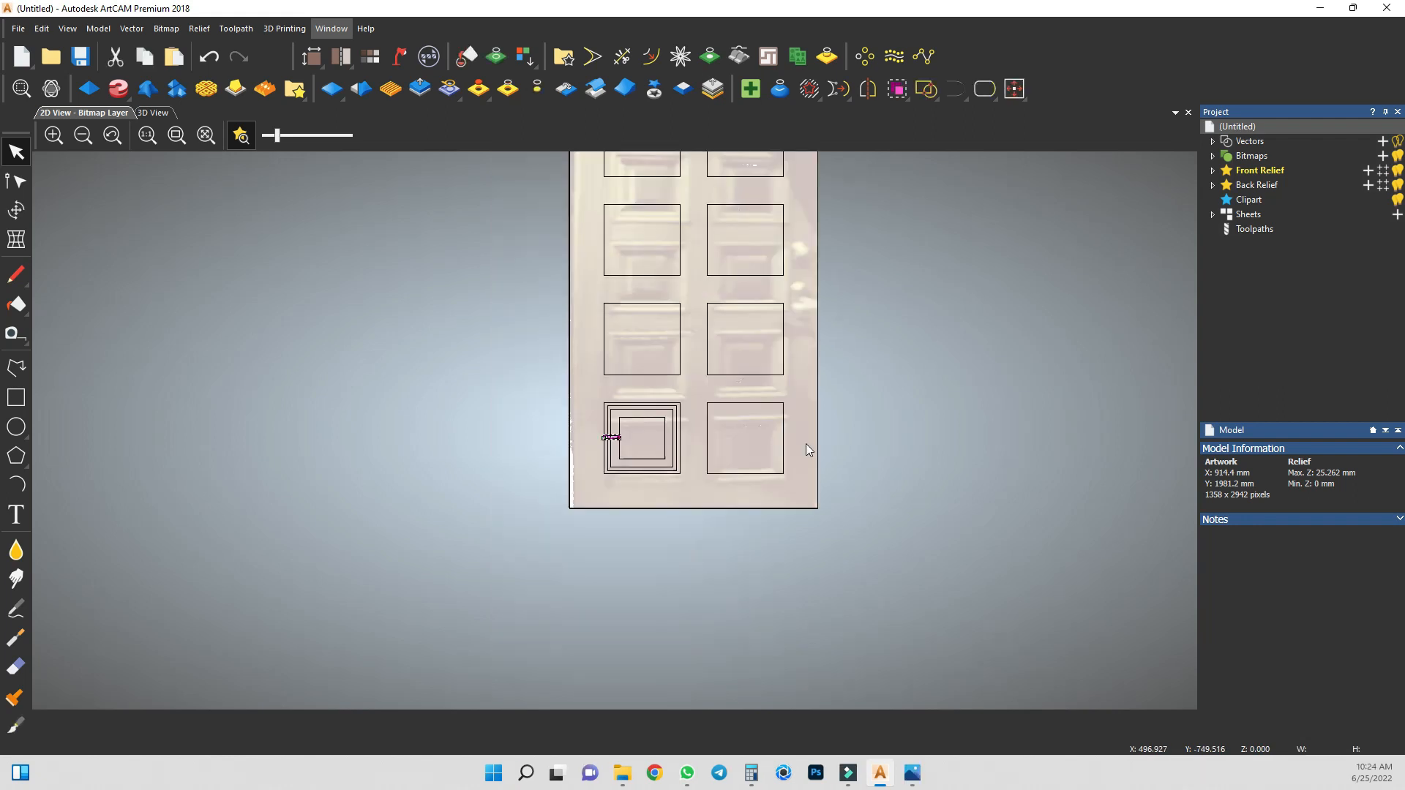
Deselect the moulding profile, switch to the 3D view and scale the relief to a height of 0.1 mm.
scroll(651, 428, "up", 5)
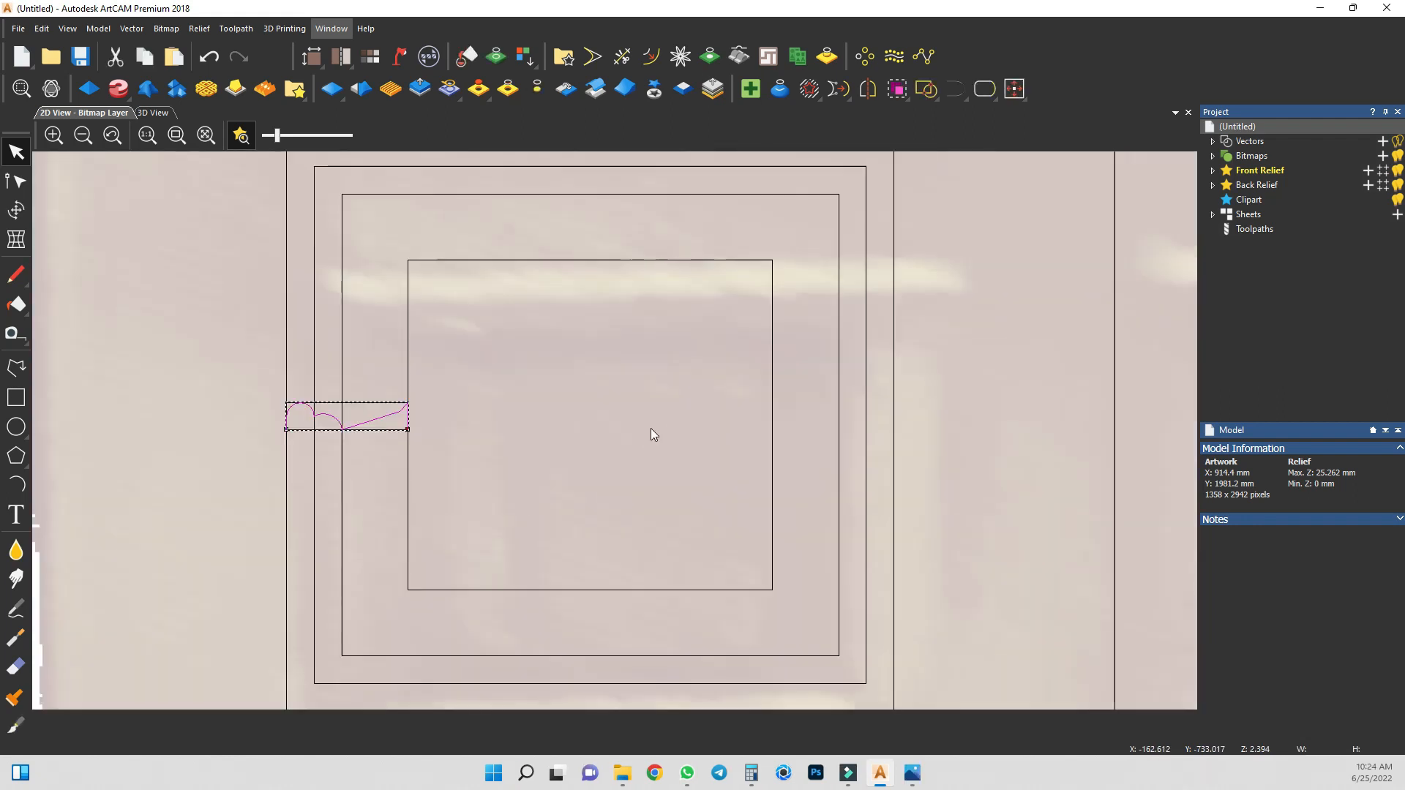
left_click(489, 391)
scroll(494, 407, "down", 3)
left_click(153, 112)
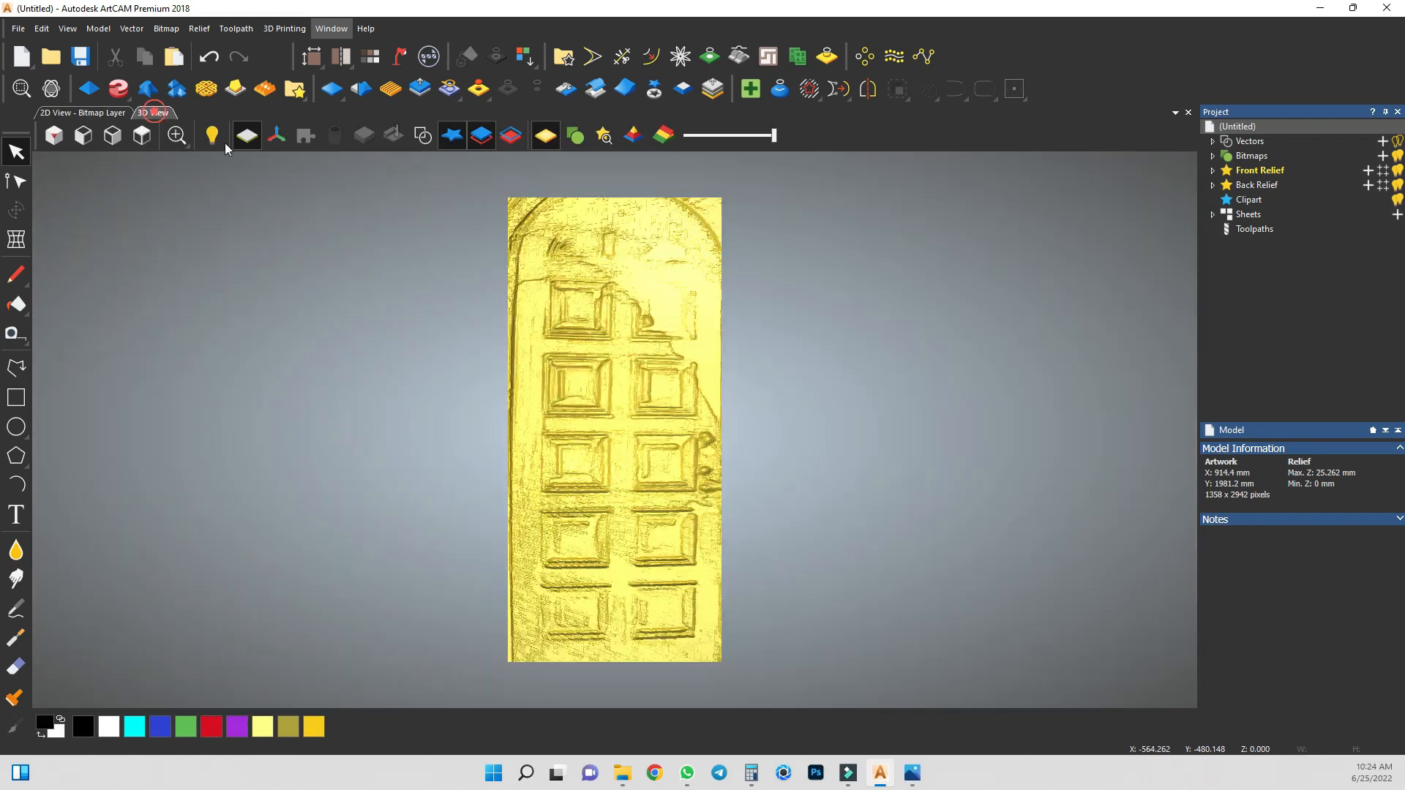
left_click(420, 88)
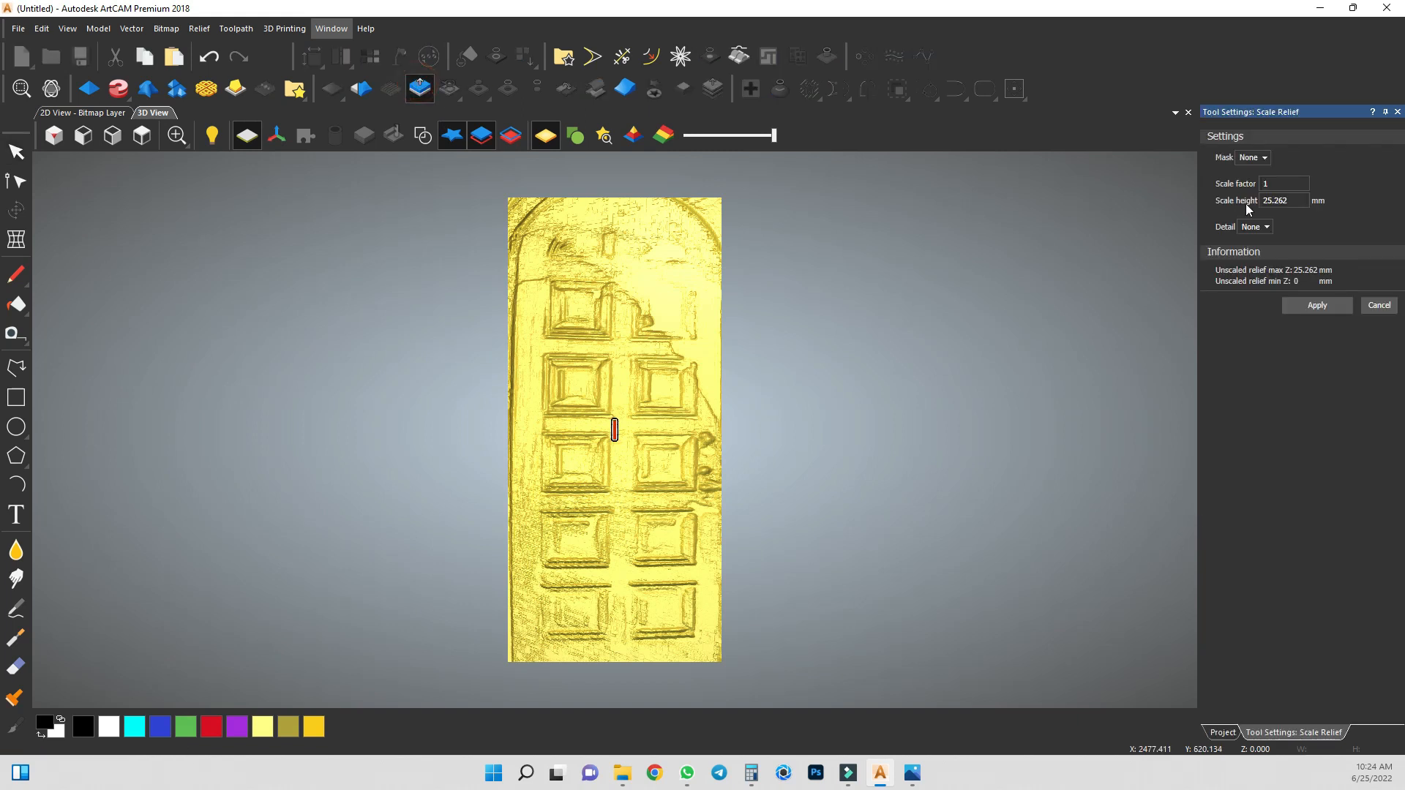
double_click(1280, 201)
type("0.1")
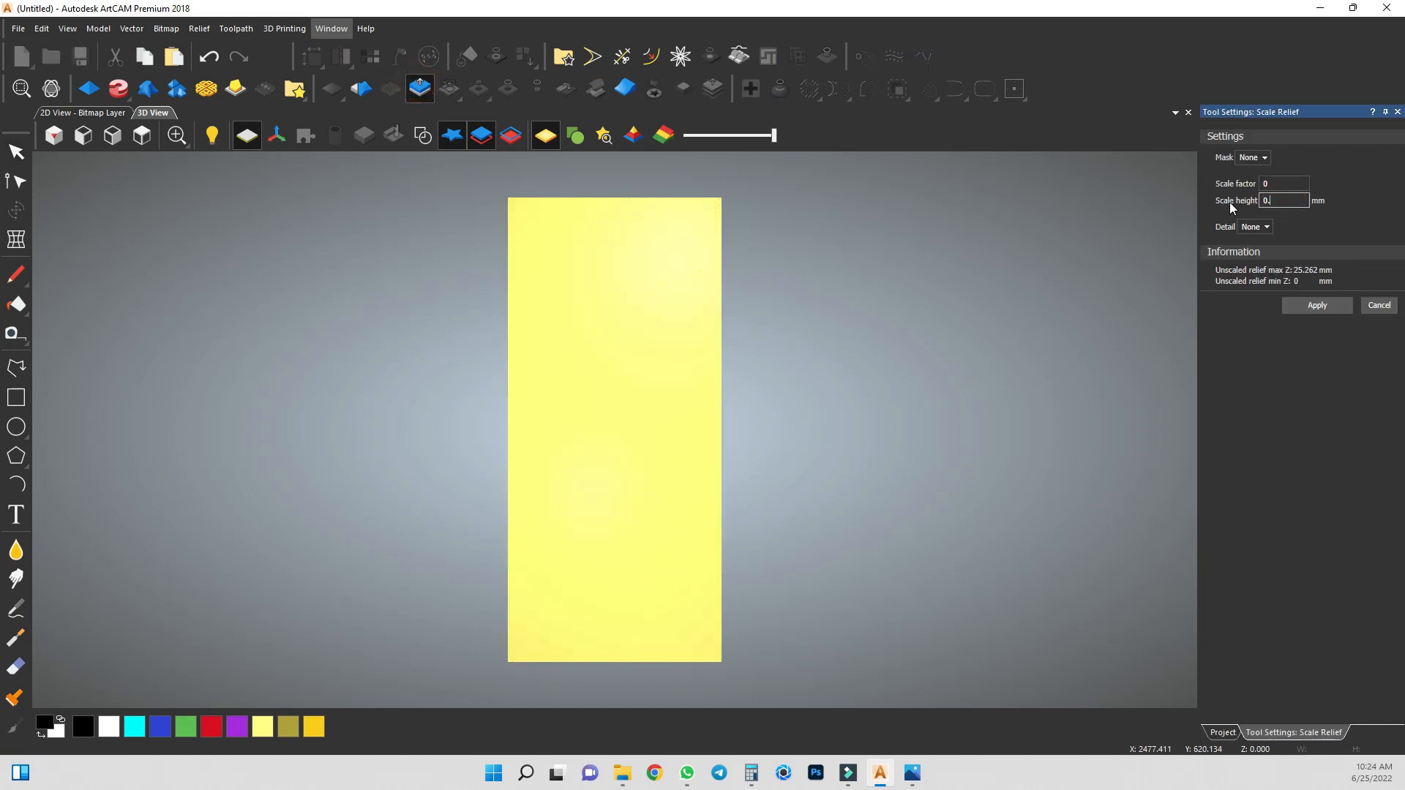
left_click(1309, 304)
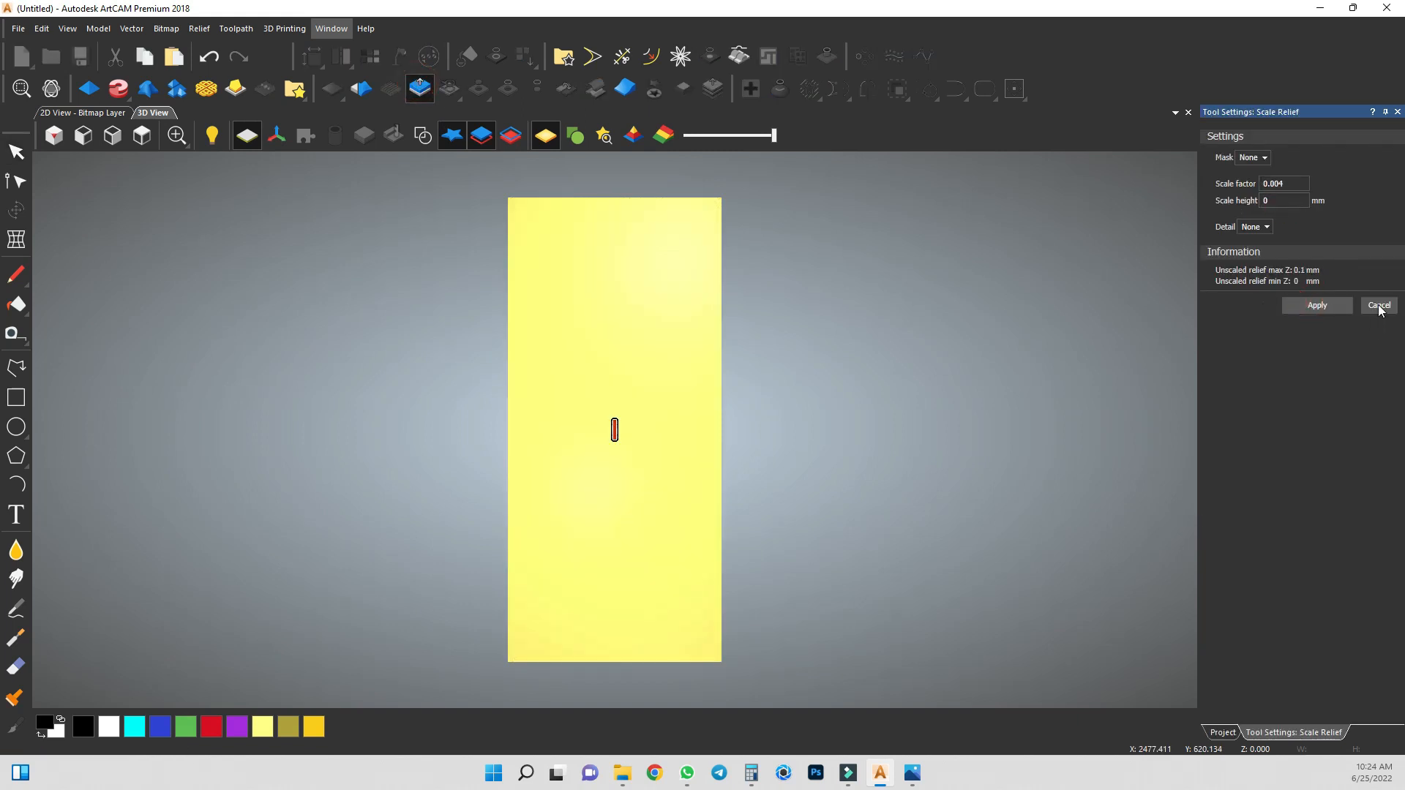
left_click(1375, 305)
Add a new layer to the front relief and show the vectors in the 3D view.
left_click(1212, 170)
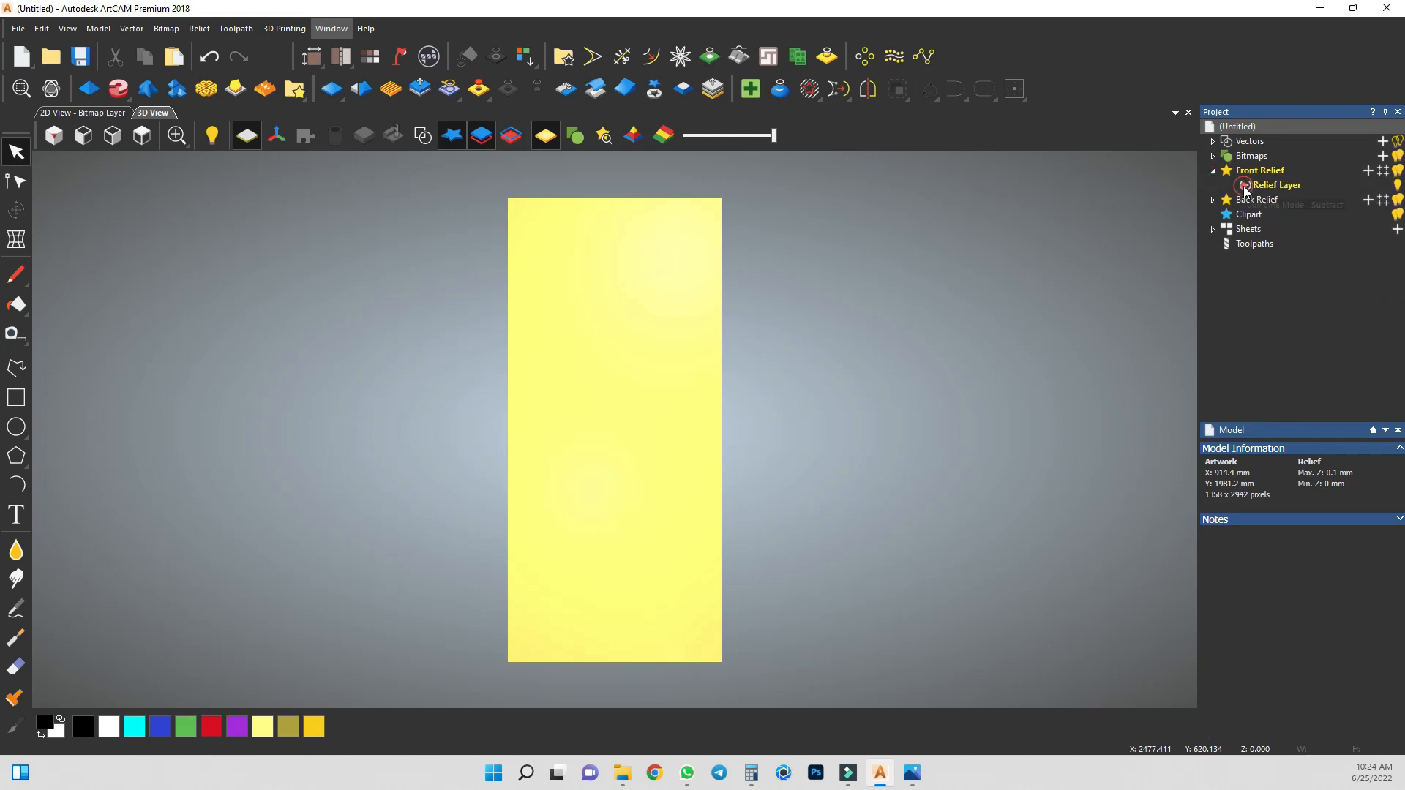
left_click(1367, 170)
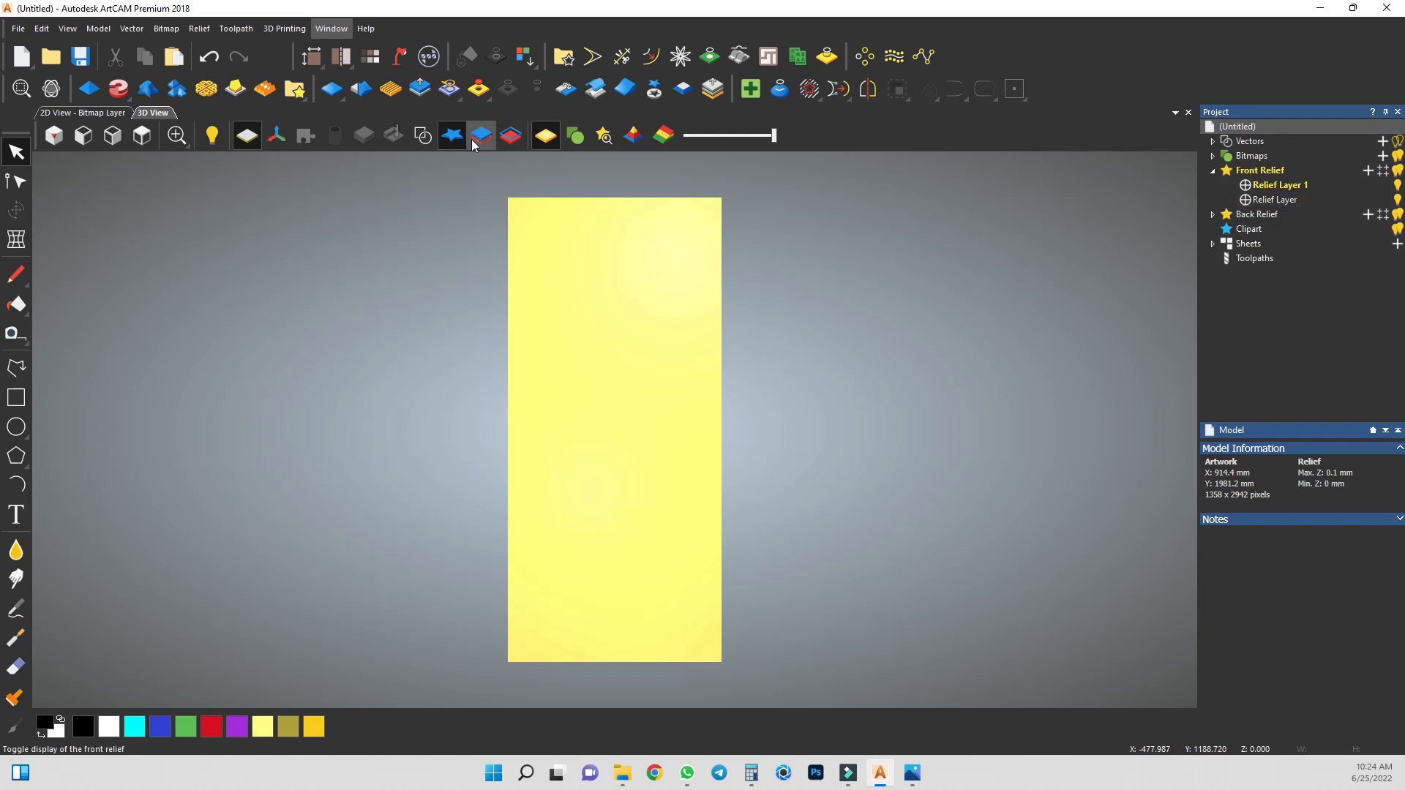
left_click(425, 137)
Start an Extrude with the lower-left panel's innermost rectangle as drive rail and the moulding curve as start profile.
scroll(559, 567, "up", 6)
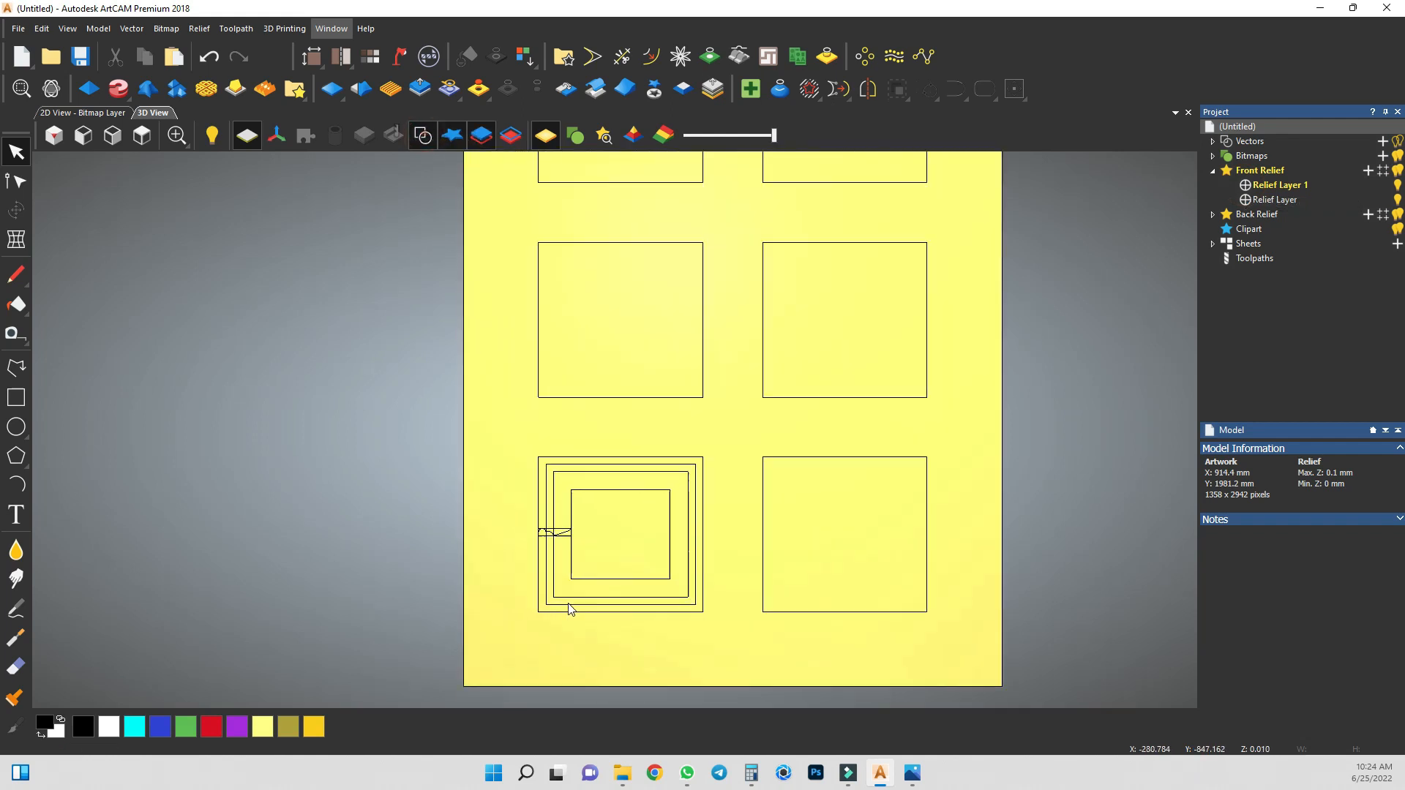
left_click(575, 438)
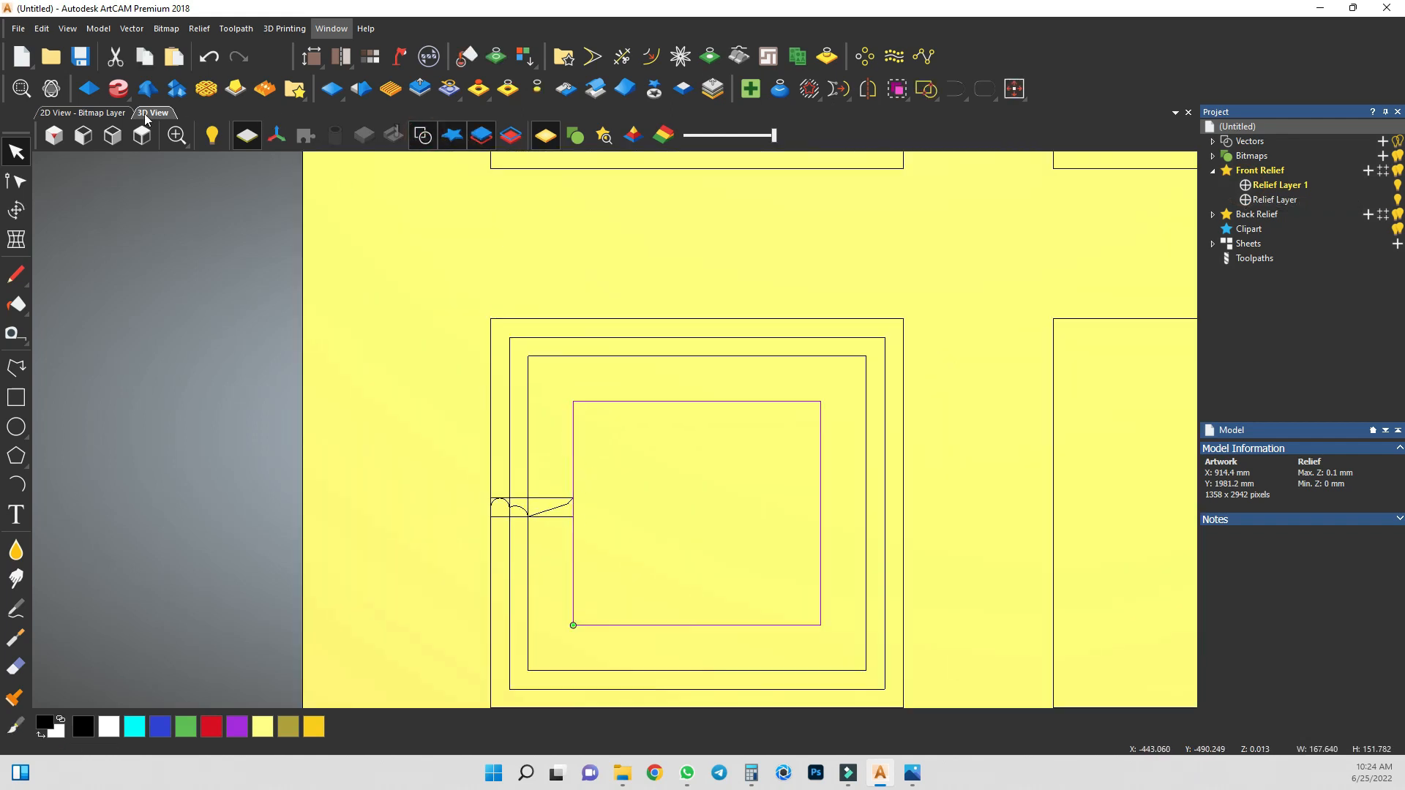
left_click(128, 95)
left_click(117, 89)
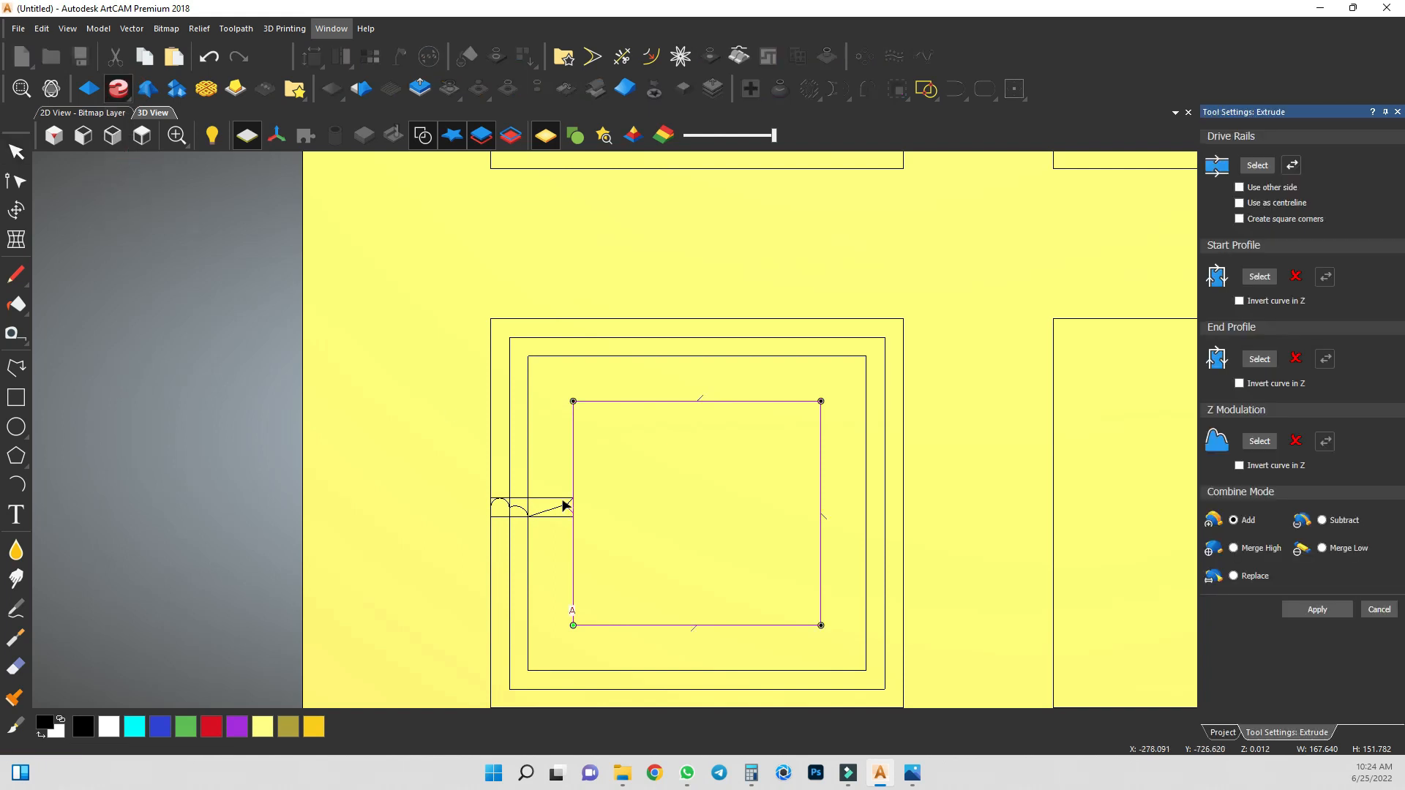
left_click(554, 511)
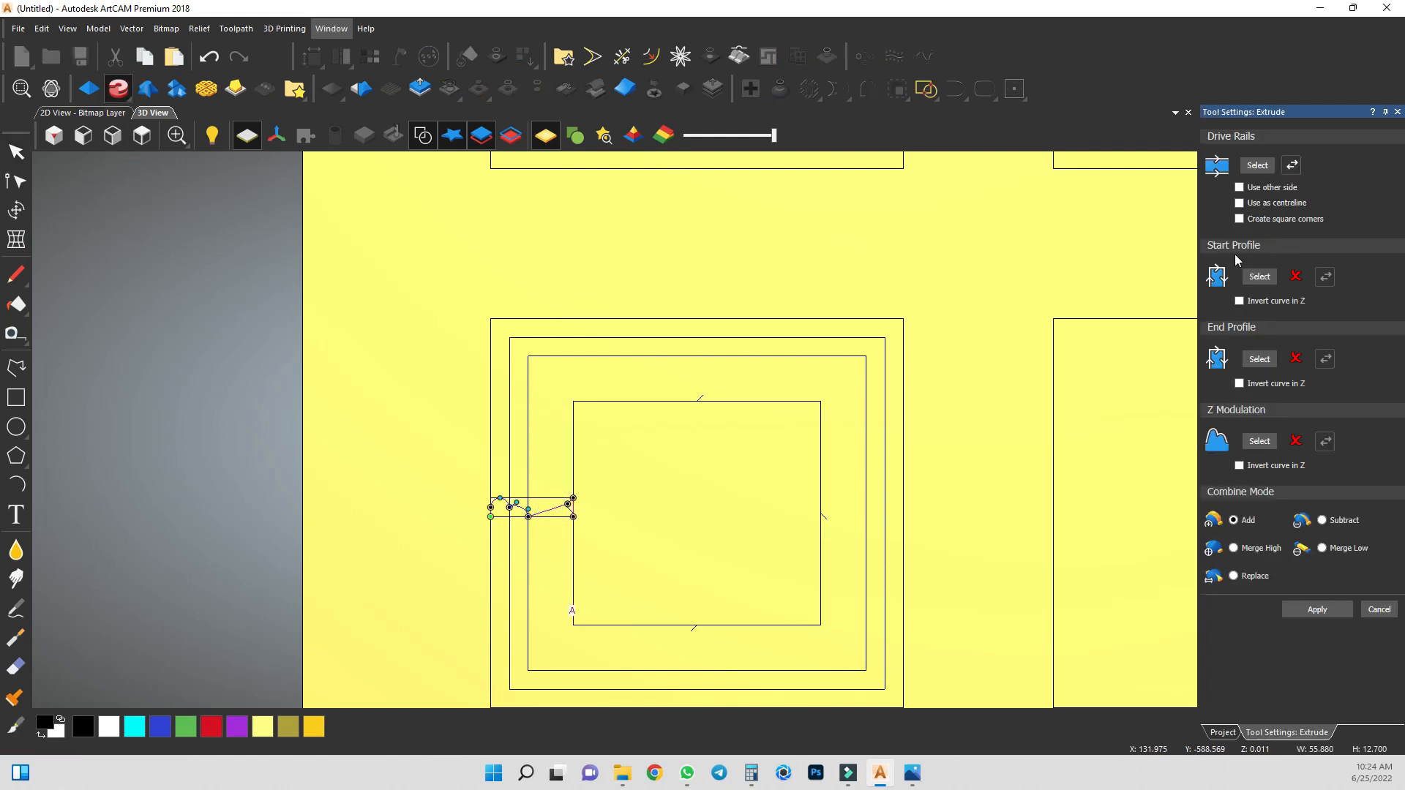
left_click(1259, 276)
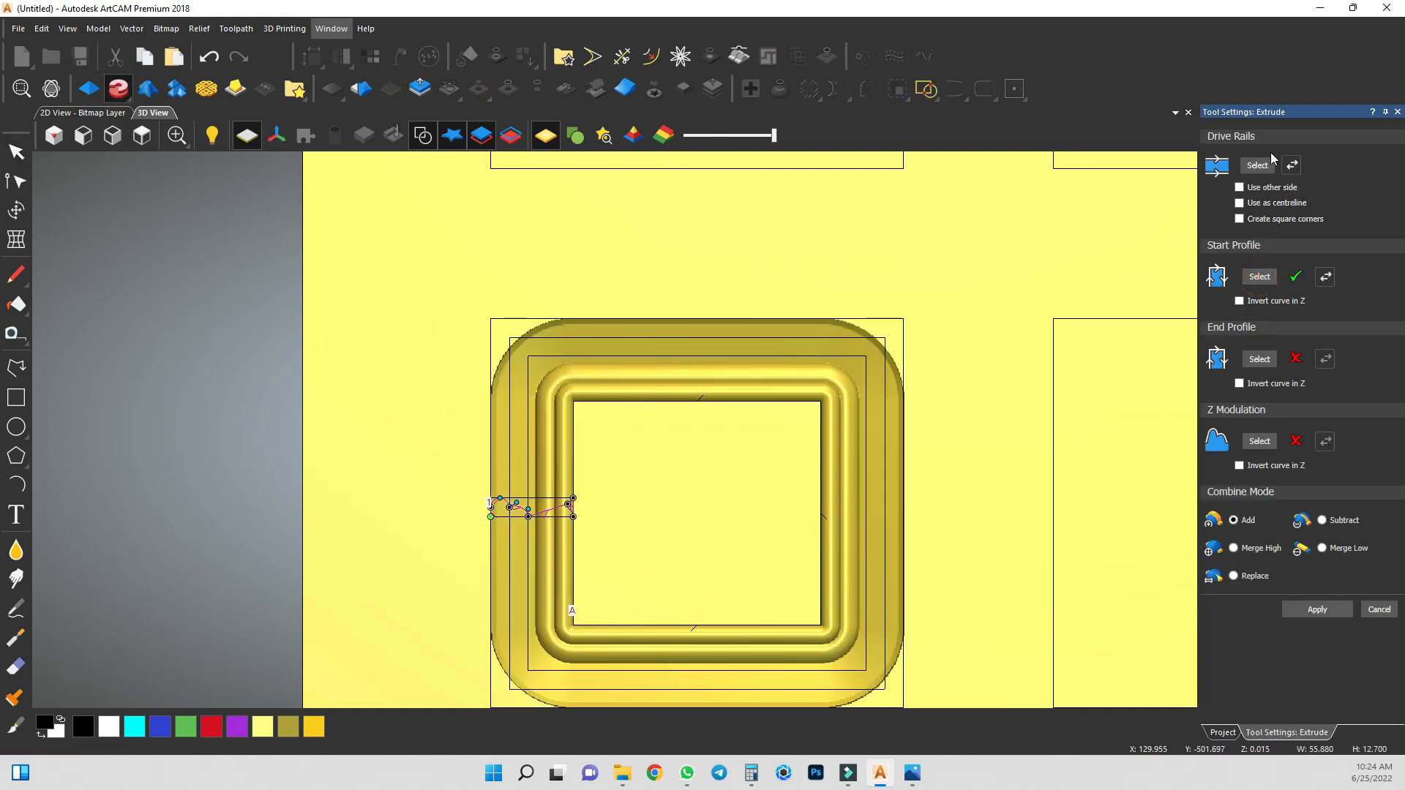
Reverse the start profile, invert its curve in Z and create square corners, with the moulding running outside the drive rail.
left_click(1292, 166)
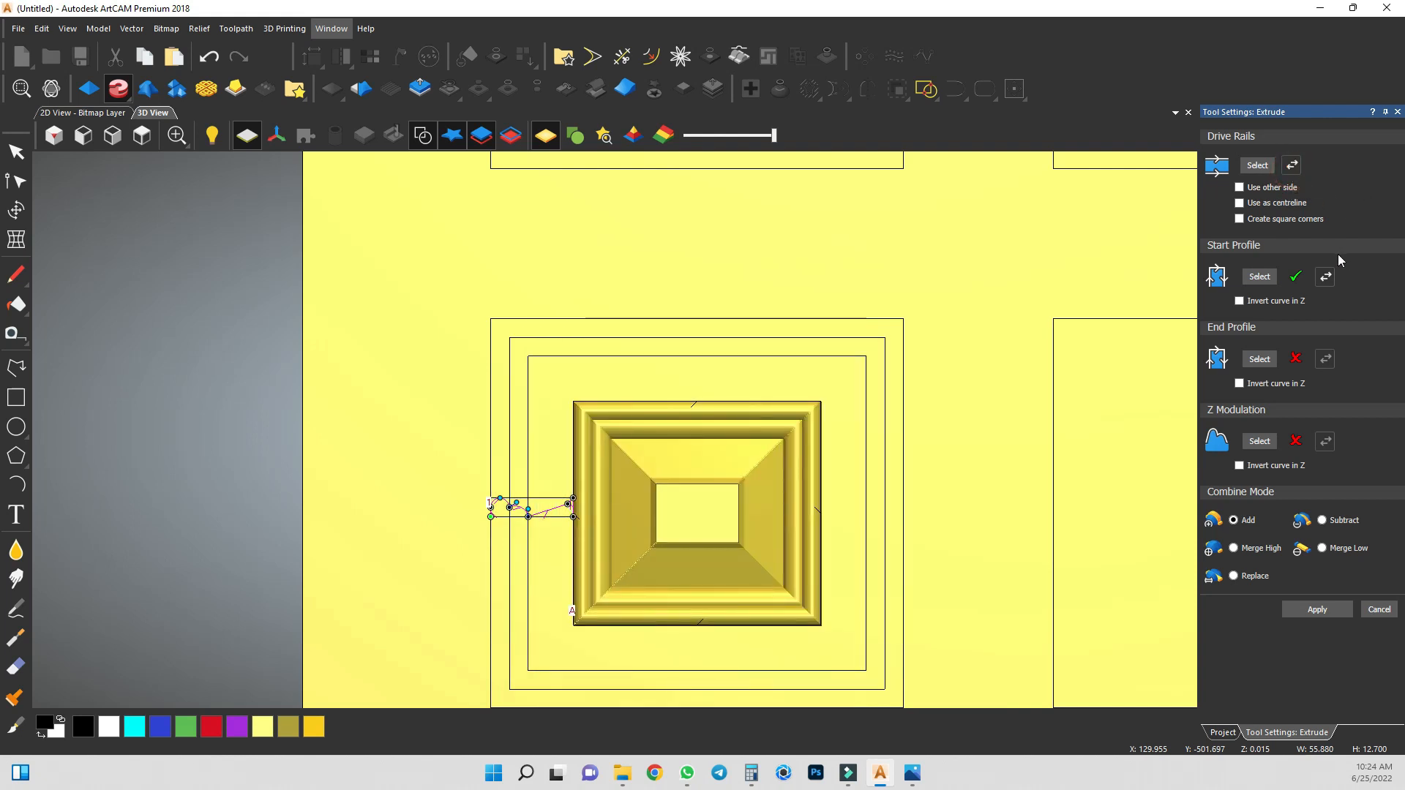
left_click(1327, 278)
left_click(1239, 301)
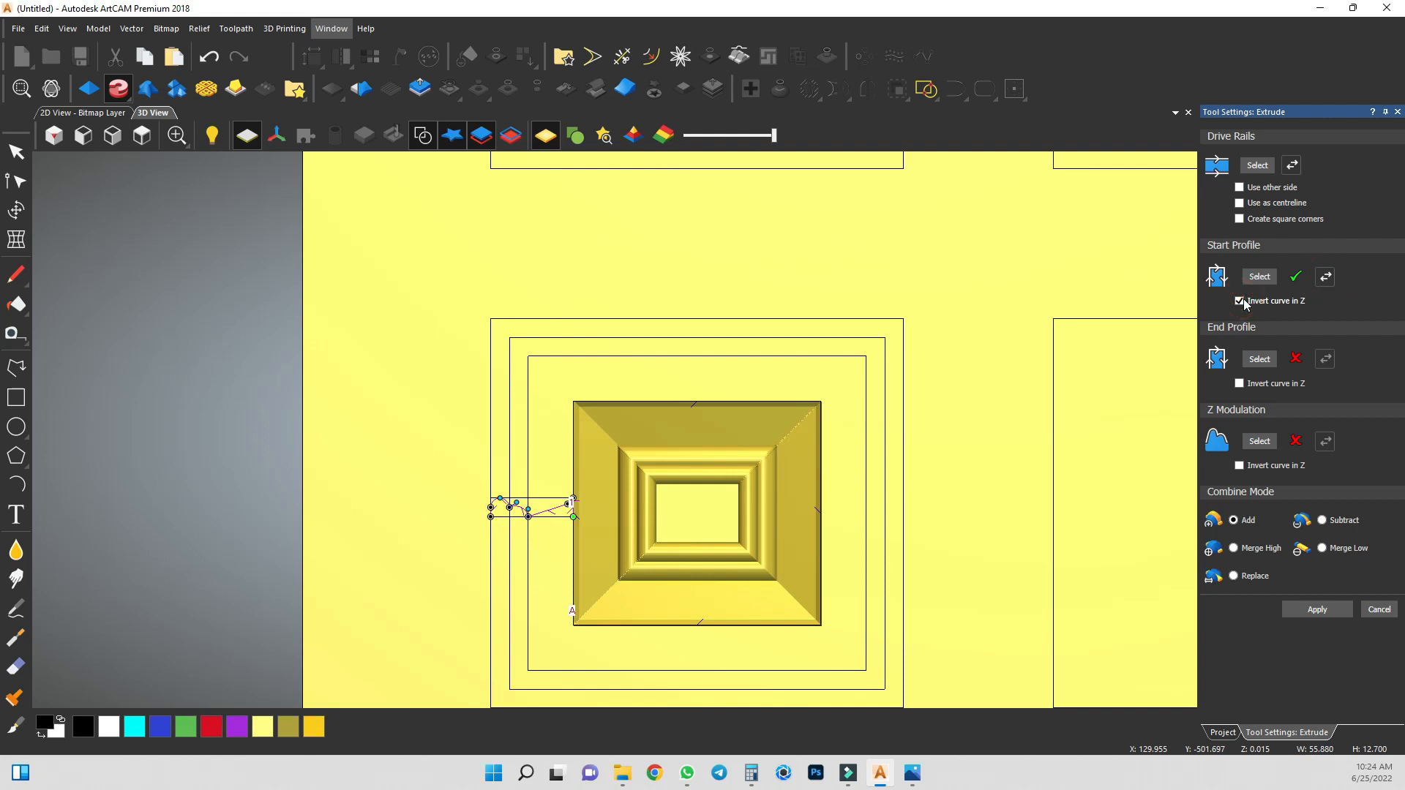
left_click(1292, 167)
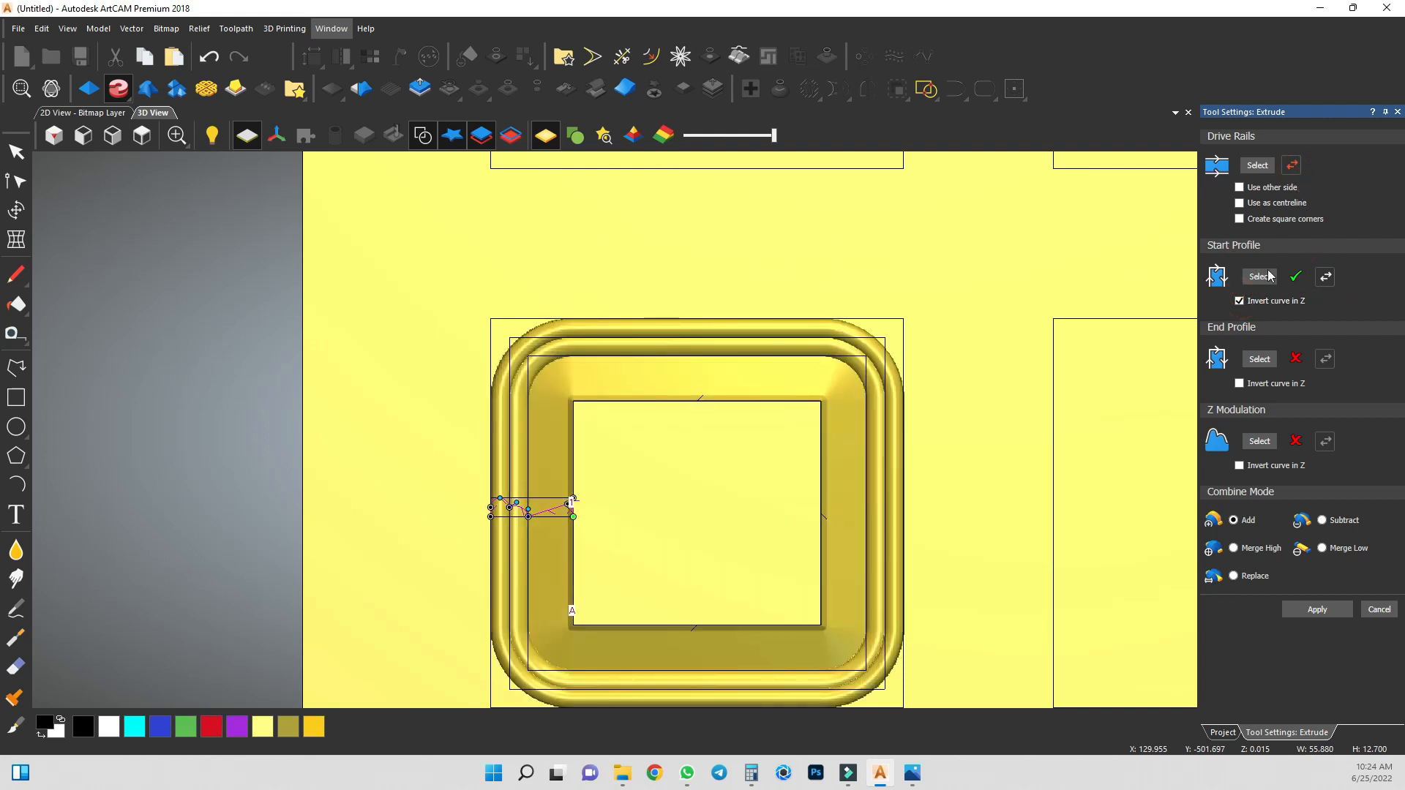
left_click(1239, 219)
left_click_drag(620, 528, 641, 478)
scroll(629, 439, "down", 2)
scroll(613, 446, "up", 5)
middle_click_drag(816, 239, 662, 480)
scroll(635, 460, "down", 2)
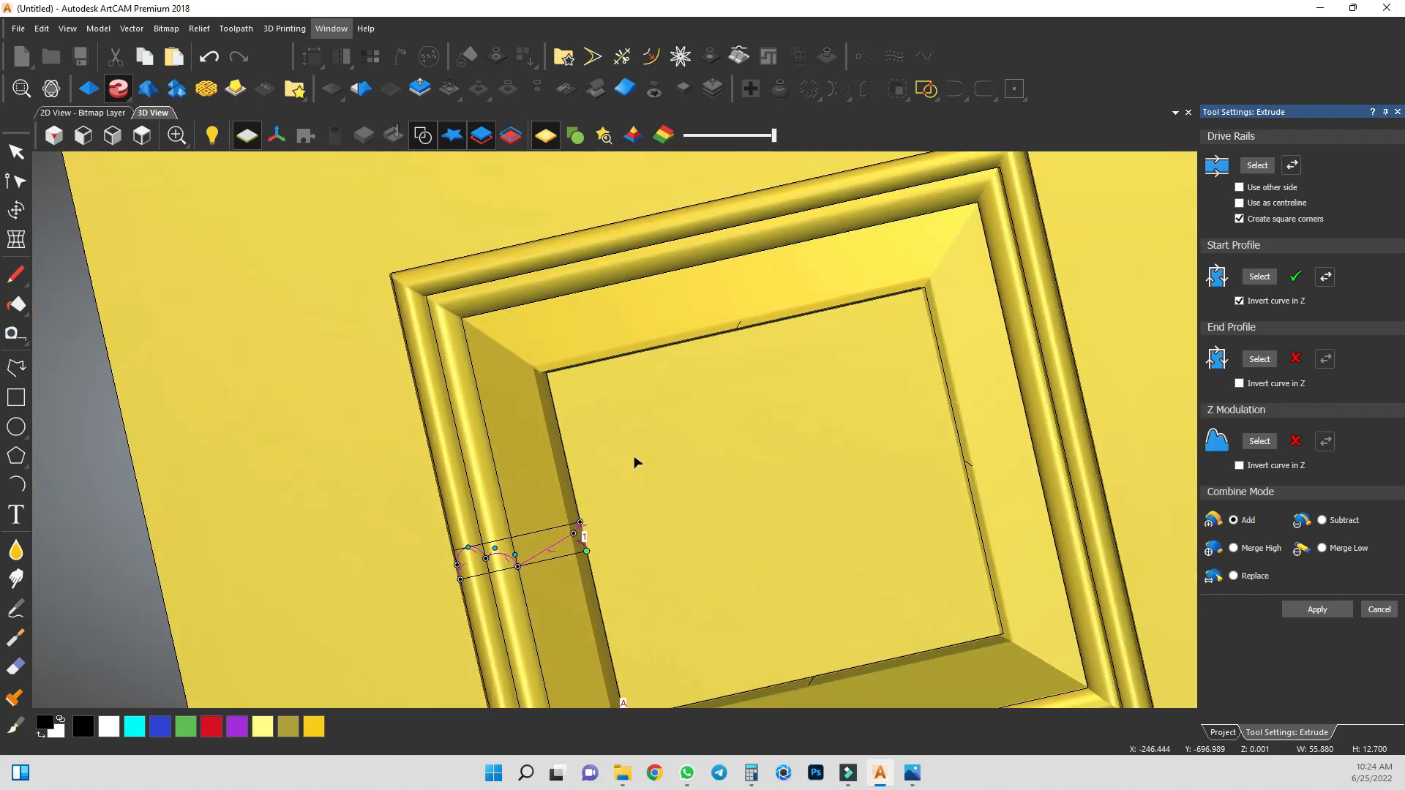
Set the combine mode to Merge High and apply the moulding extrude to the lower-left panel, checking it without vectors.
left_click(428, 134)
scroll(589, 379, "down", 4)
middle_click_drag(591, 382, 552, 313)
left_click(142, 136)
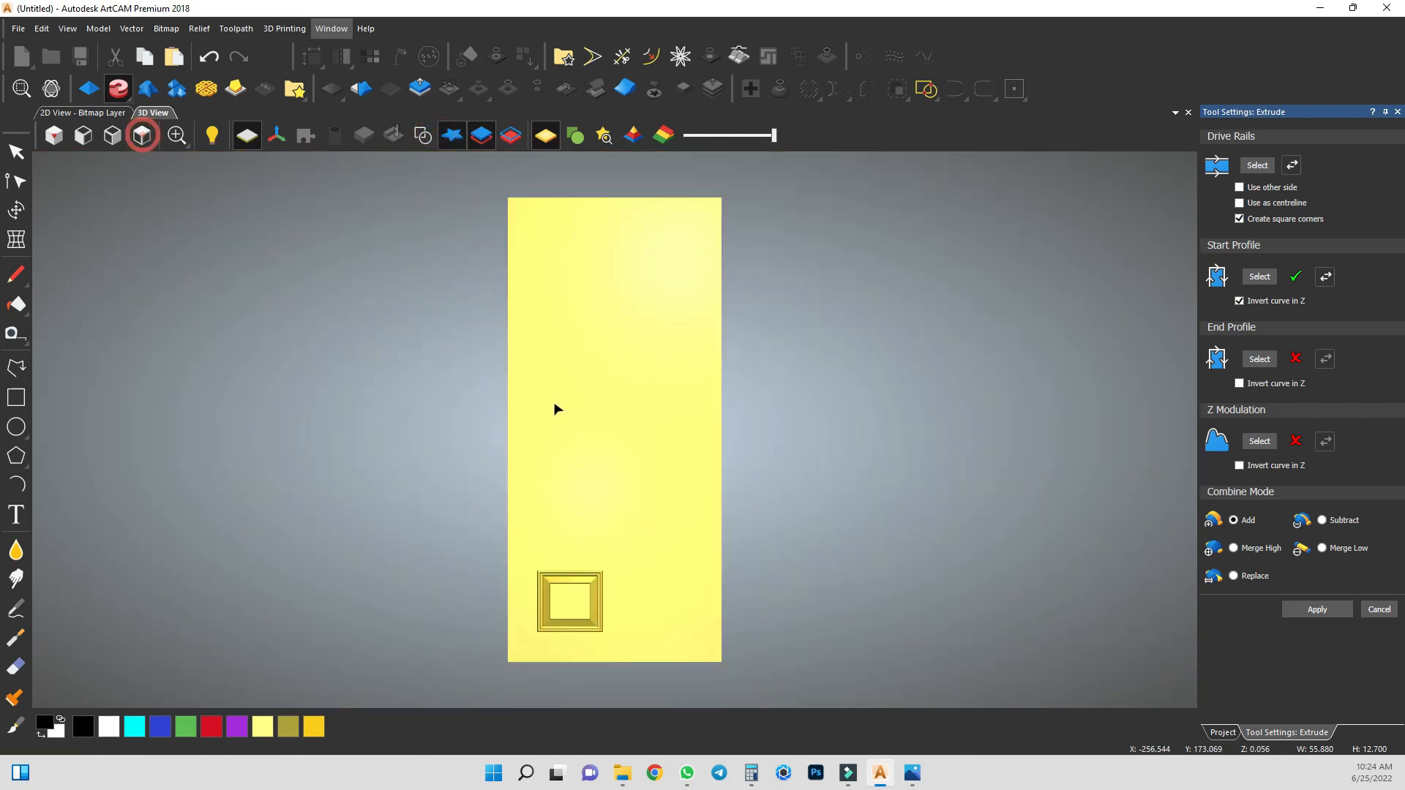
scroll(572, 673, "up", 5)
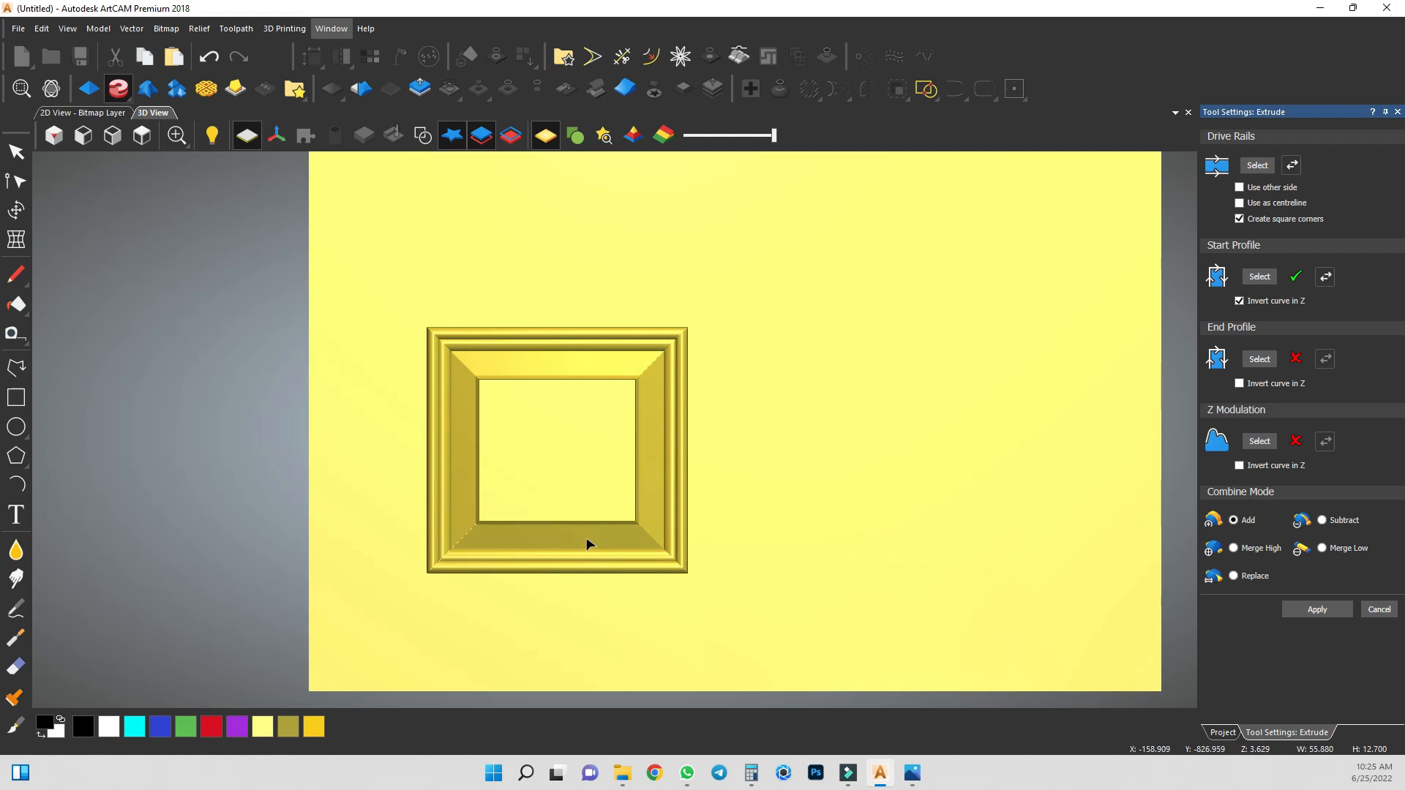
left_click(1237, 548)
left_click(1307, 613)
left_click(423, 135)
scroll(721, 373, "up", 2)
left_click(717, 372)
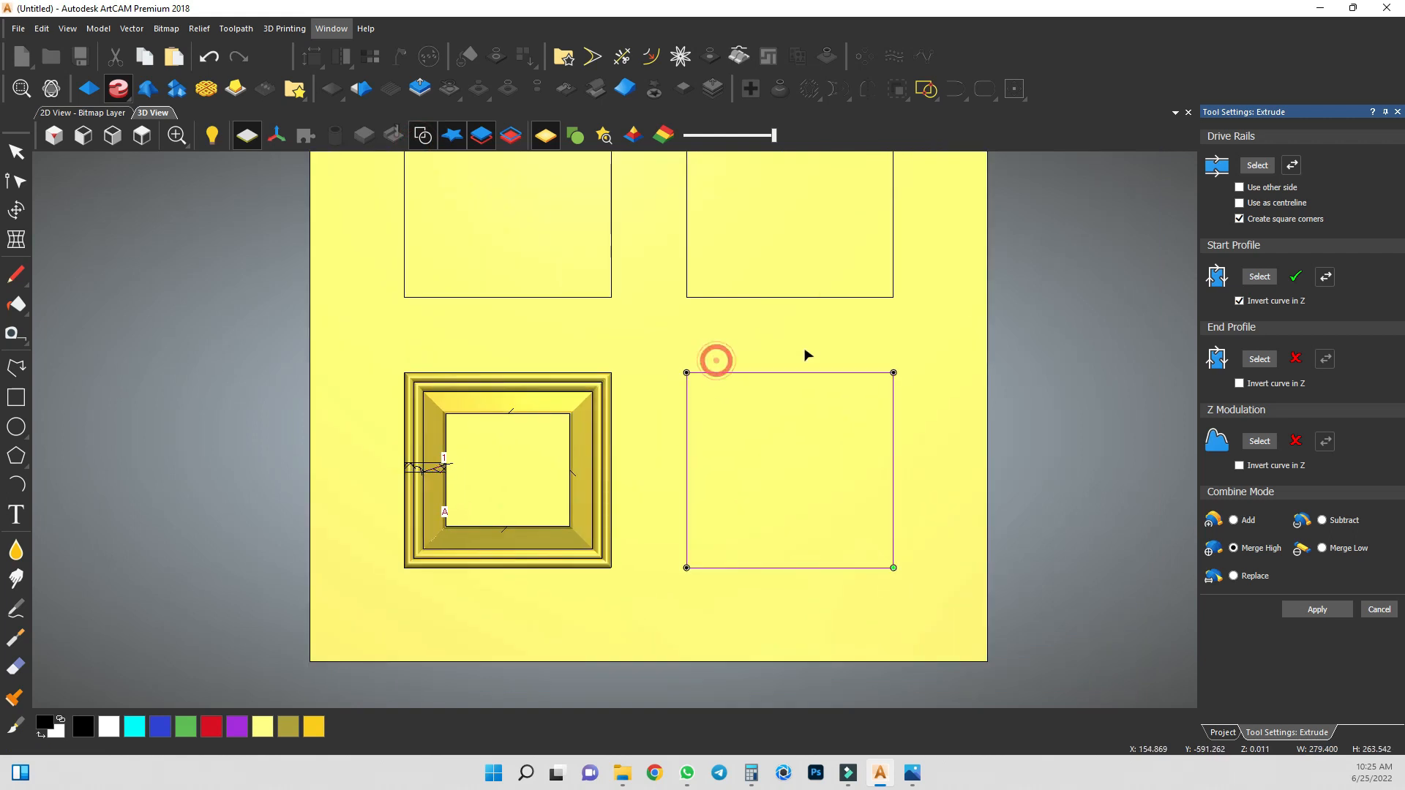
left_click(1262, 171)
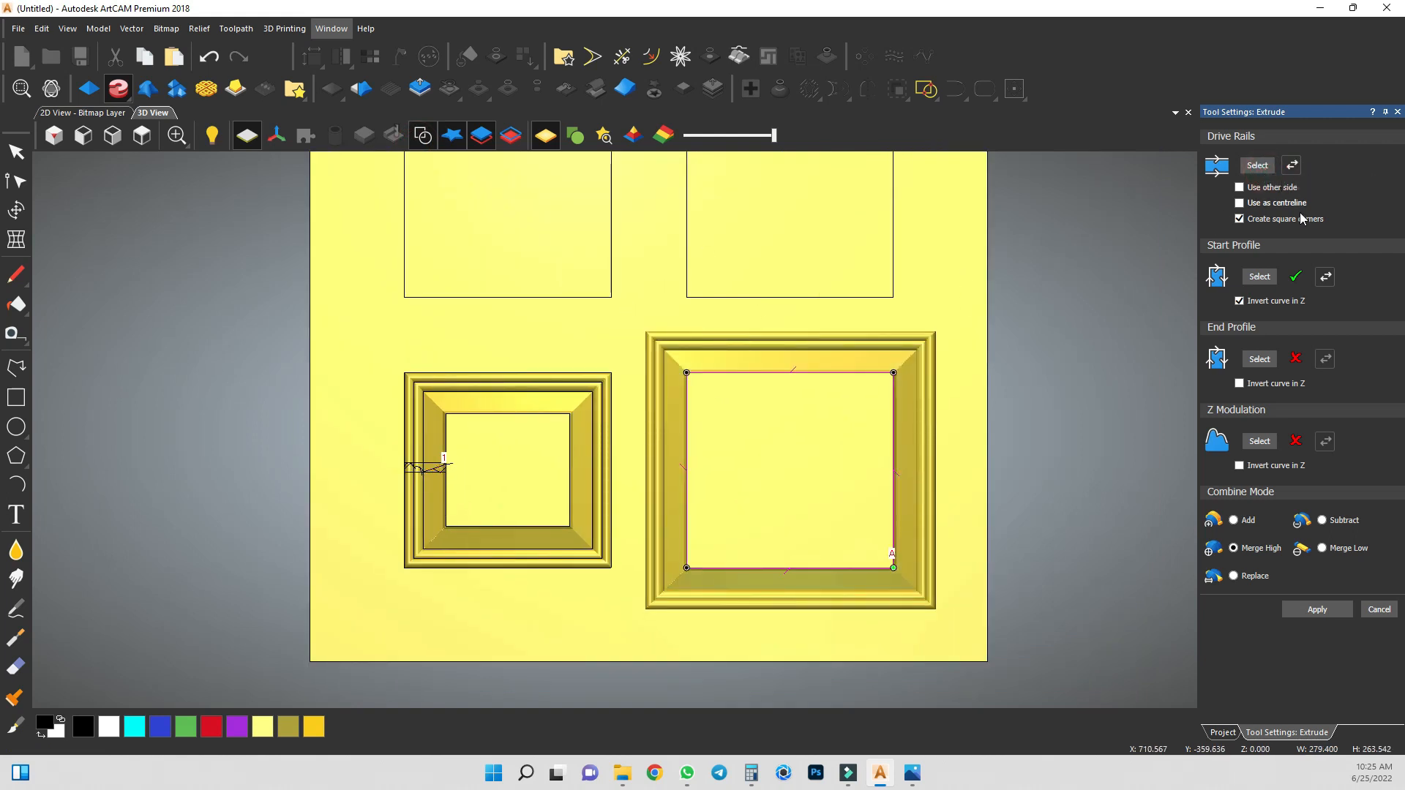
Extrude the moulding inside the left column's second panel from the bottom, reversing the start profile and turning off its Z inversion.
left_click(553, 297)
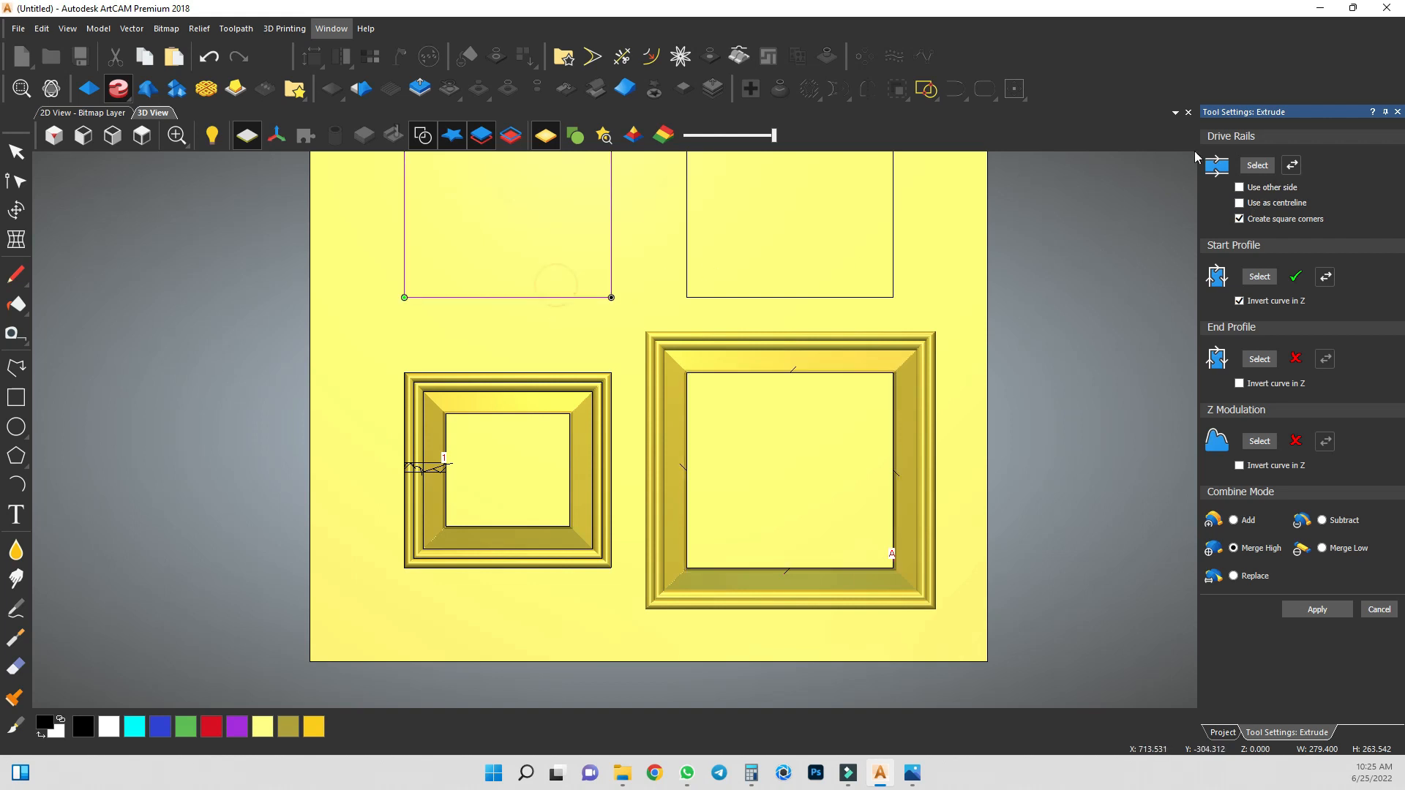
left_click(1259, 165)
scroll(586, 285, "down", 2)
scroll(548, 295, "up", 3)
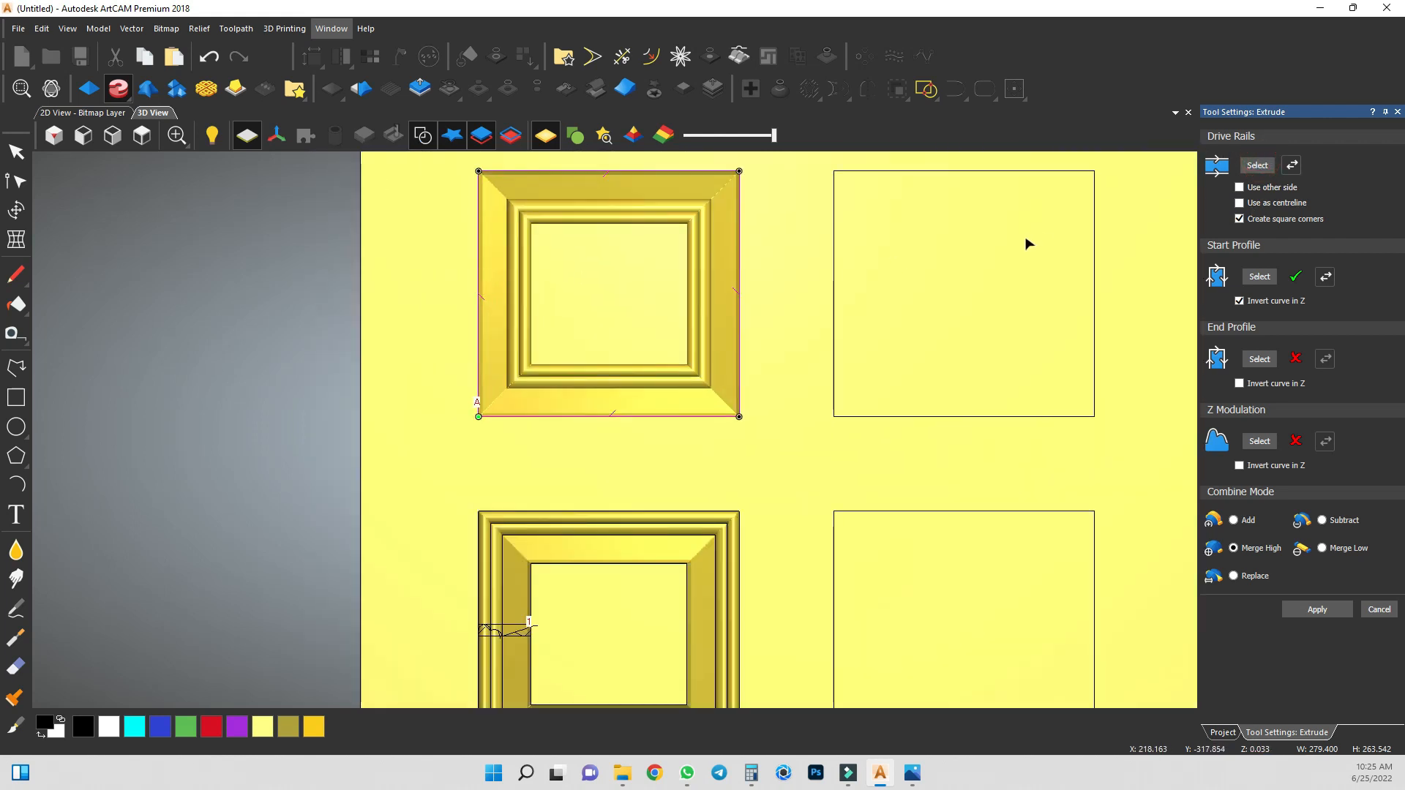
scroll(665, 307, "up", 2)
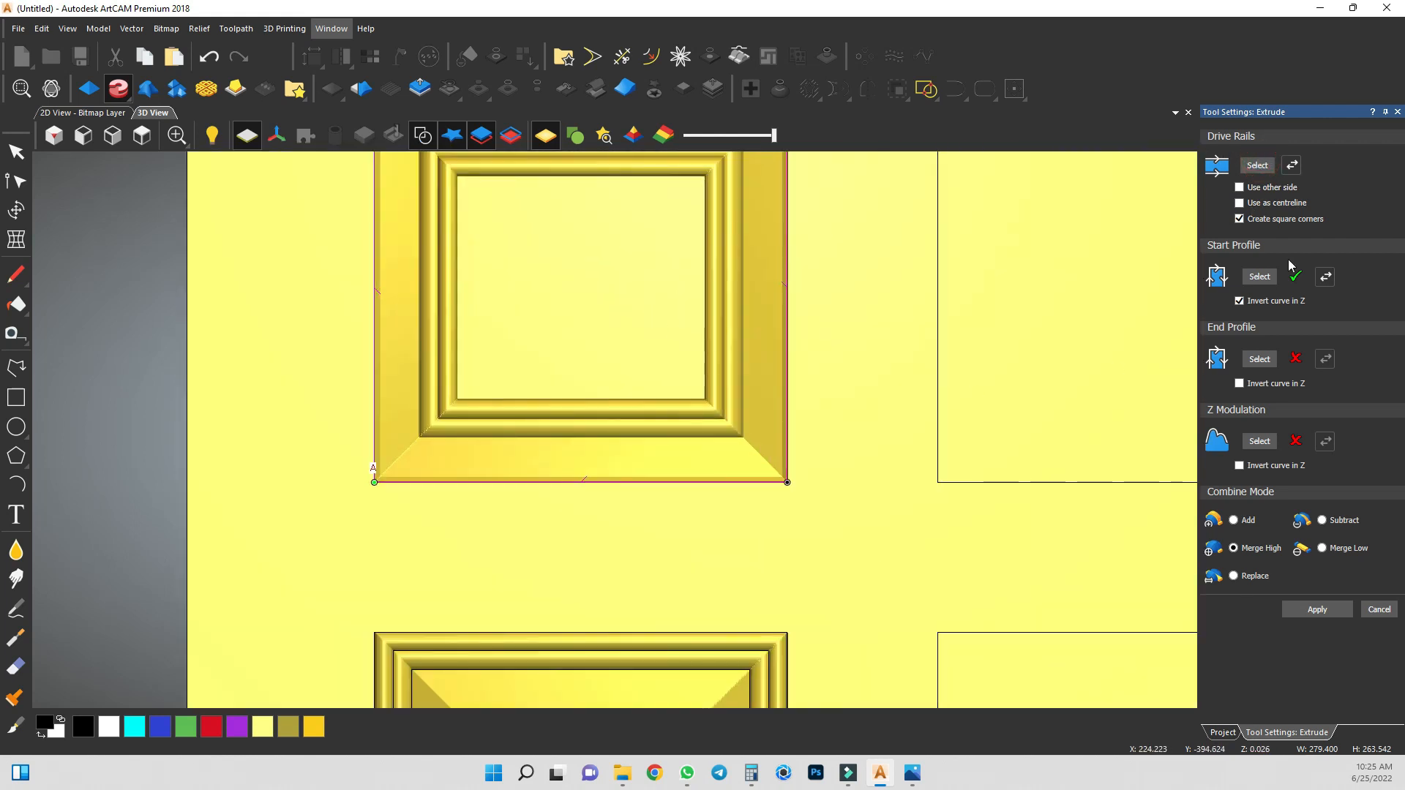
left_click(1292, 165)
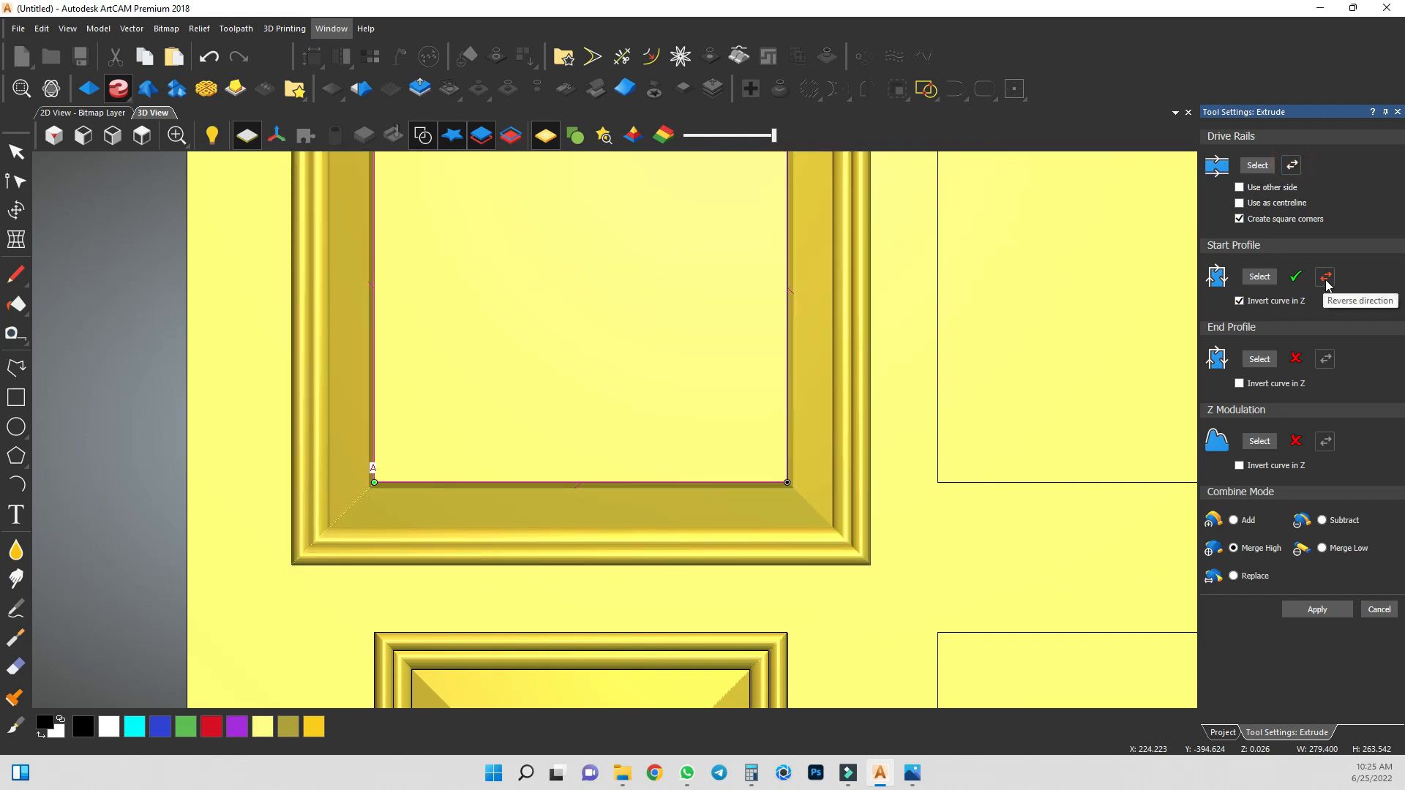
left_click(1294, 167)
left_click(1329, 277)
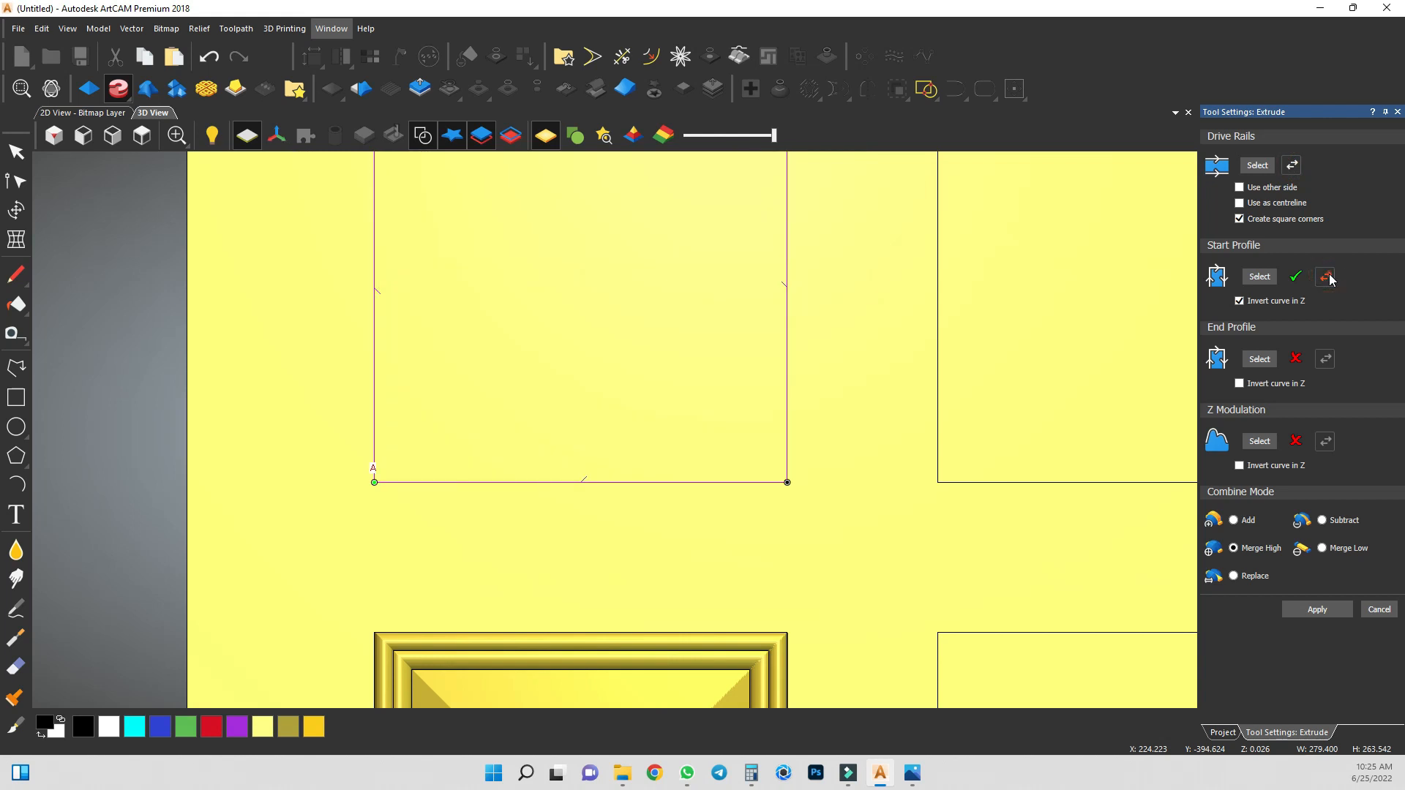
left_click(1238, 301)
scroll(668, 395, "down", 5)
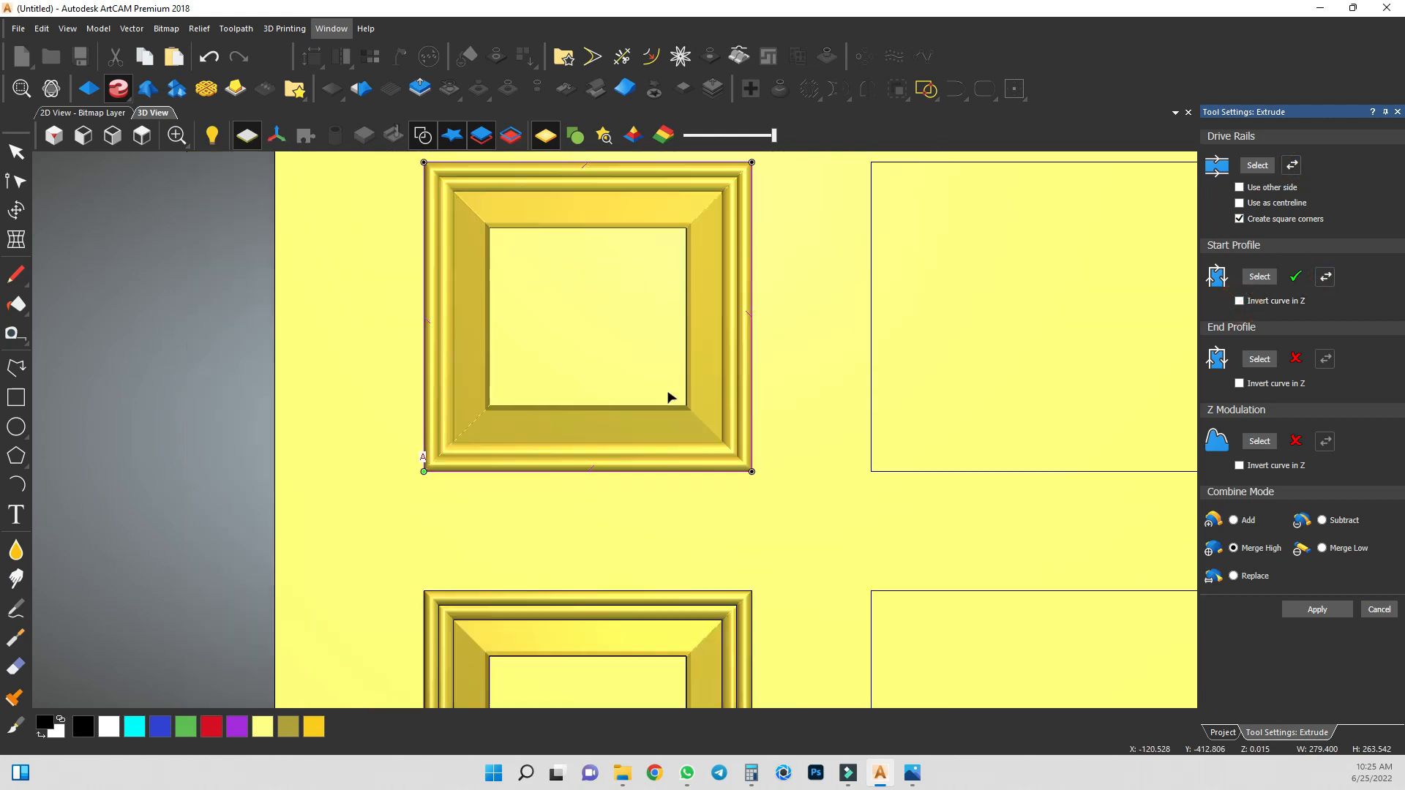
left_click(1314, 610)
Extrude the moulding with the same settings along the left column's third panel rectangle from the bottom.
left_click(634, 276)
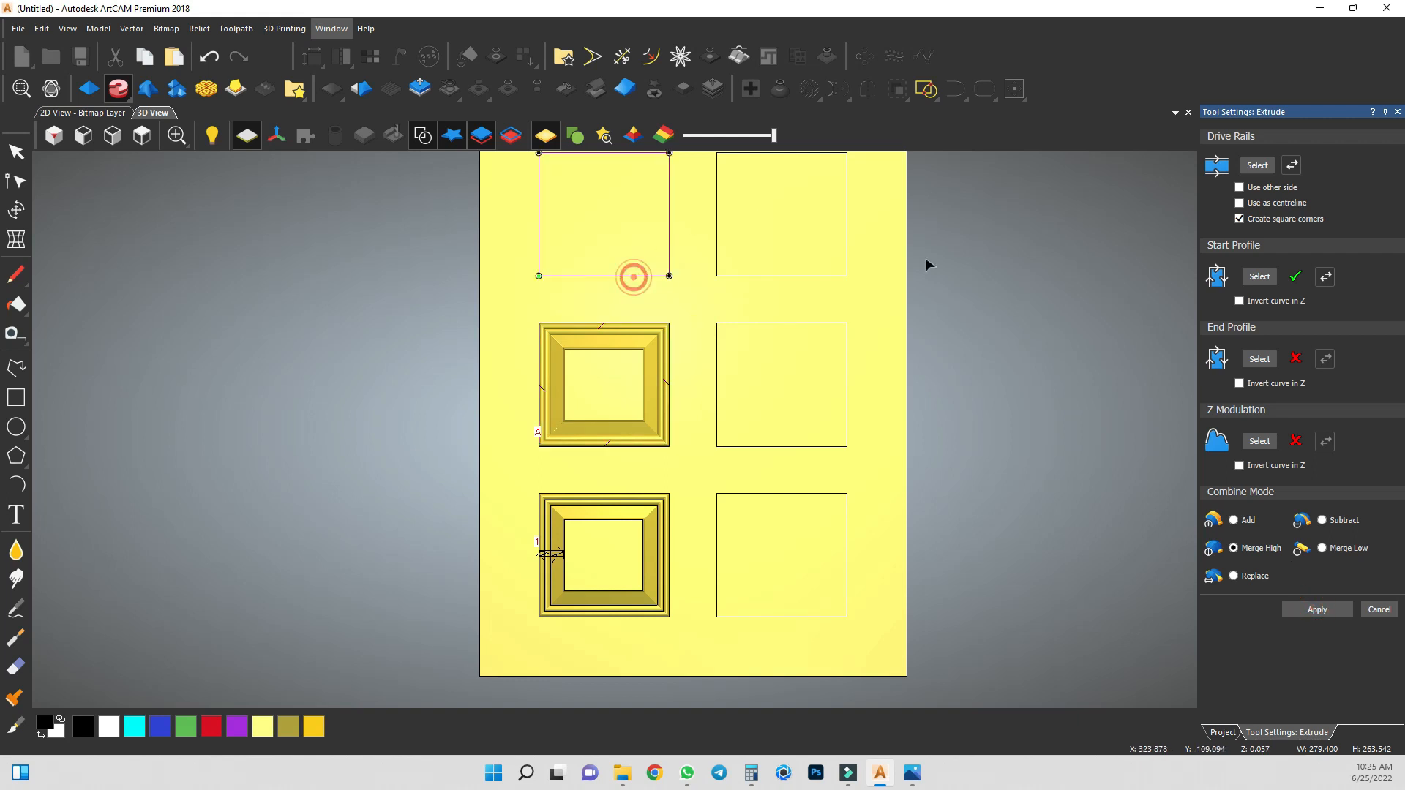
left_click(1257, 165)
scroll(665, 305, "down", 2)
scroll(629, 263, "up", 2)
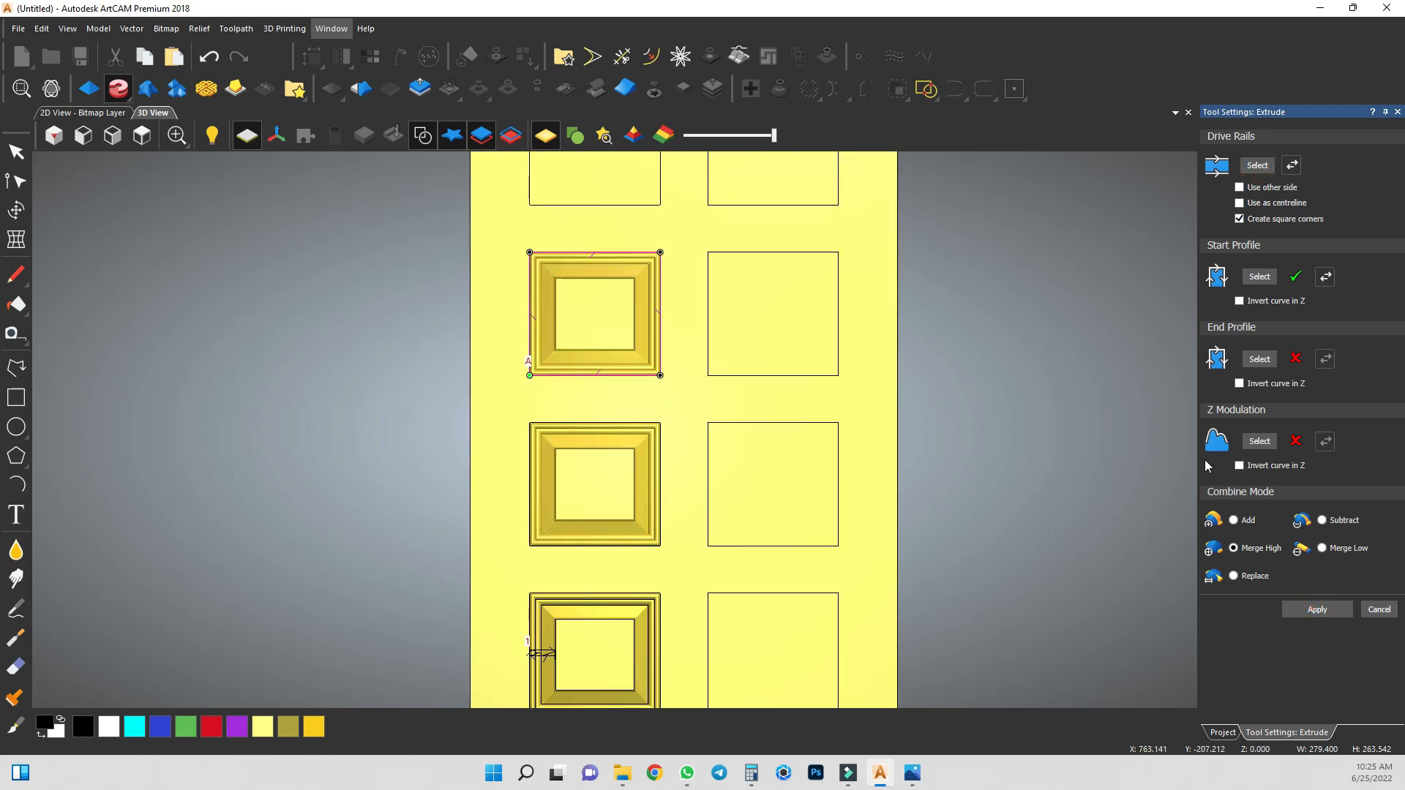
left_click(1316, 610)
Extrude the moulding along the left column's top square panel, just below the arched panel.
scroll(592, 279, "down", 2)
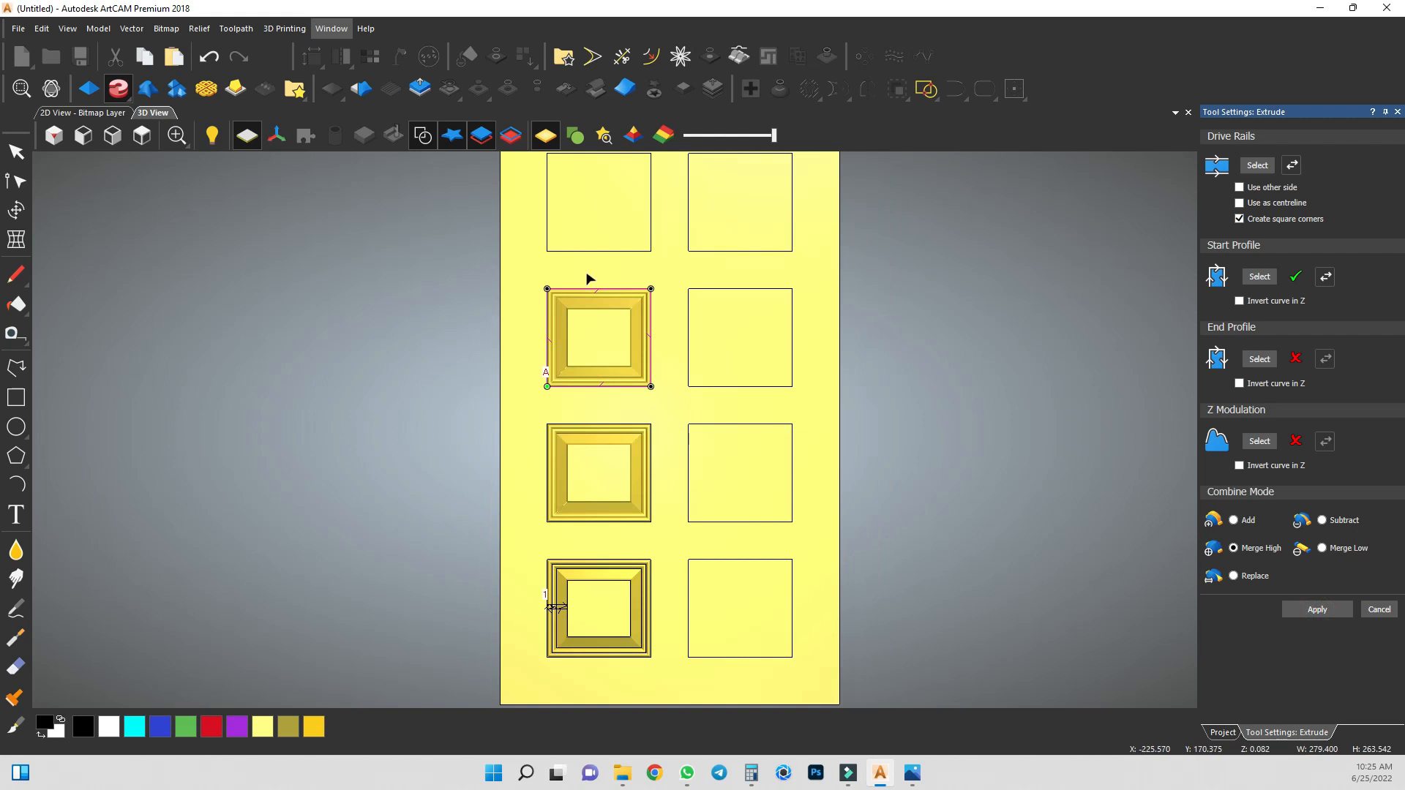
scroll(593, 271, "up", 2)
left_click(595, 249)
left_click(1256, 166)
scroll(771, 305, "down", 3)
scroll(592, 292, "up", 1)
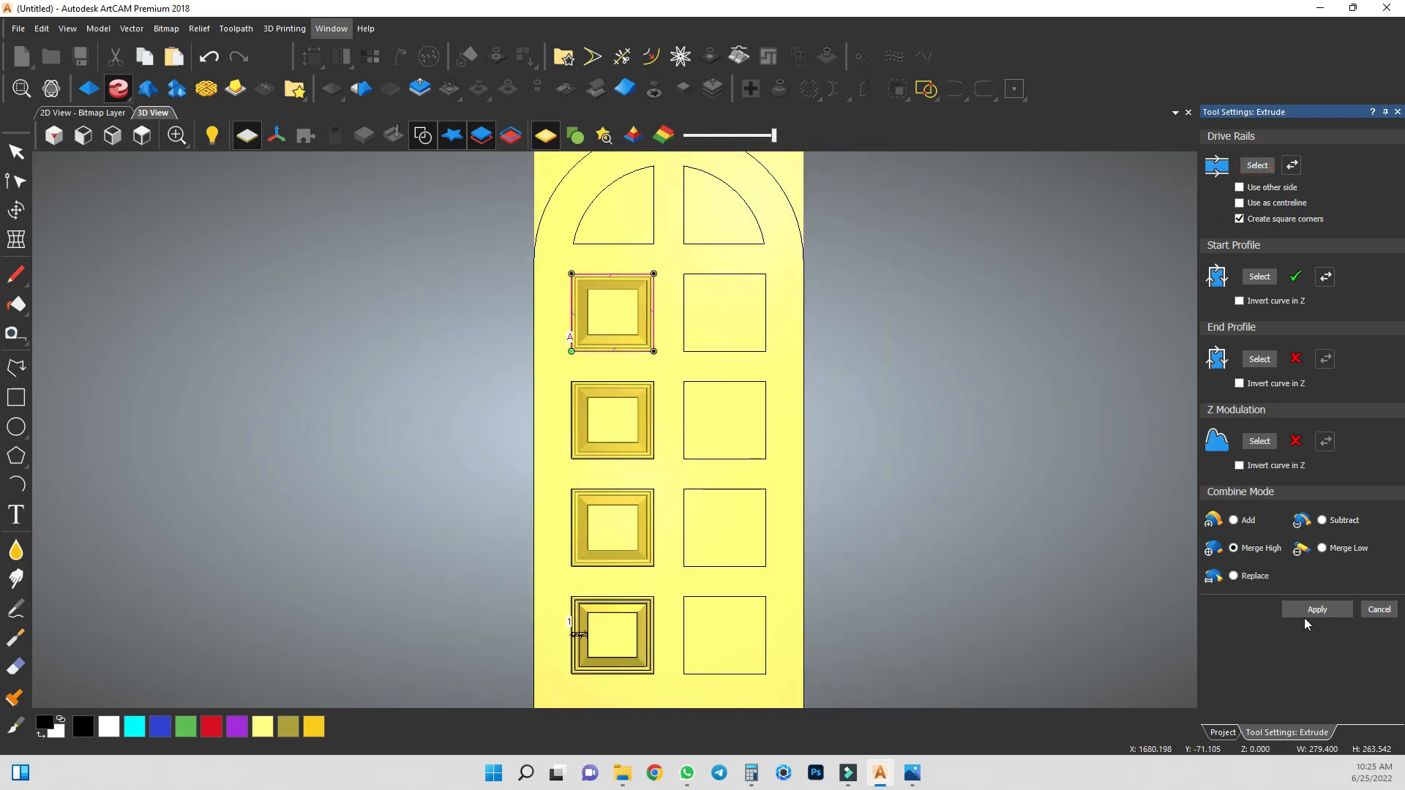
left_click(1309, 614)
Try the left arched panel's outline as the drive rail and examine how the moulding preview meets at its corners.
left_click(621, 244)
left_click(1257, 165)
scroll(634, 249, "up", 4)
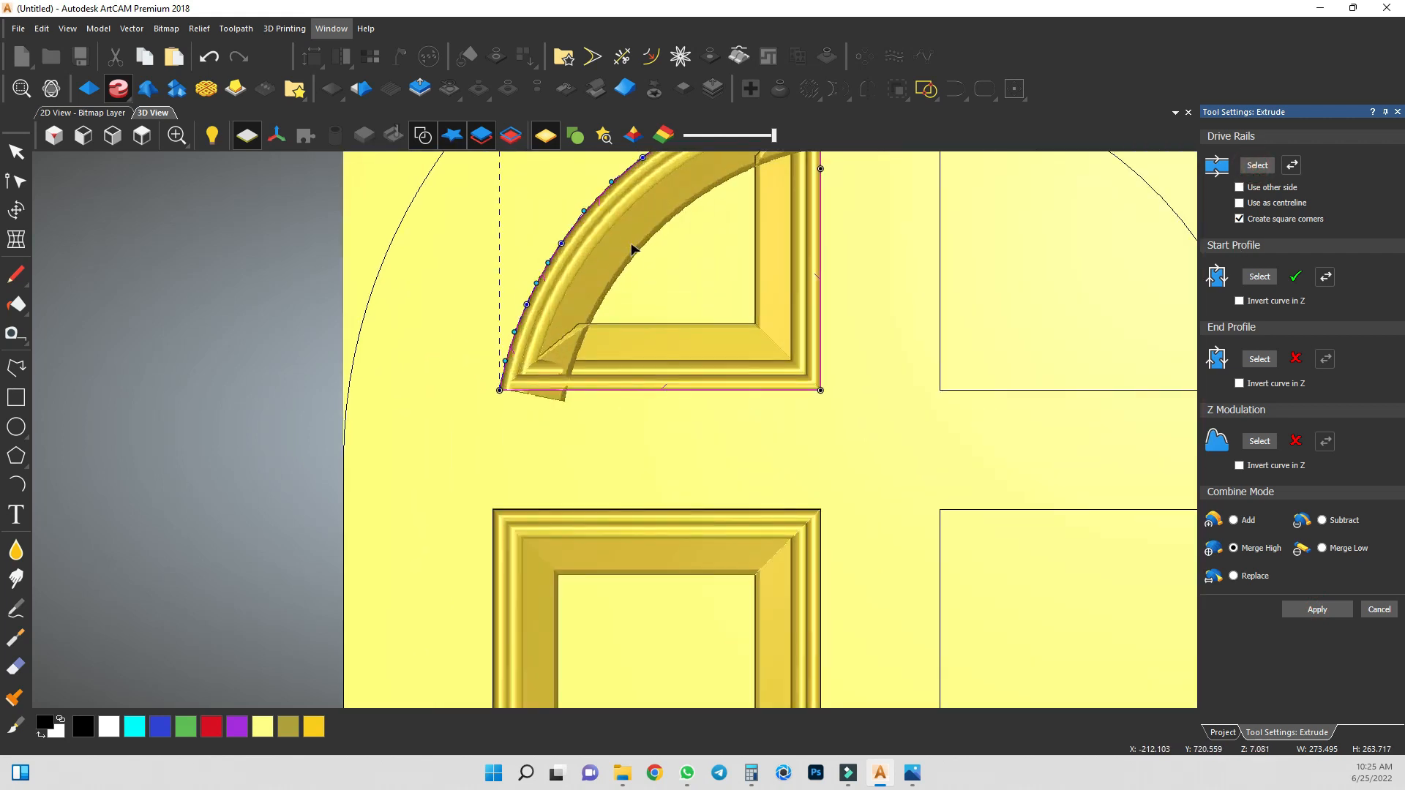
scroll(634, 249, "down", 2)
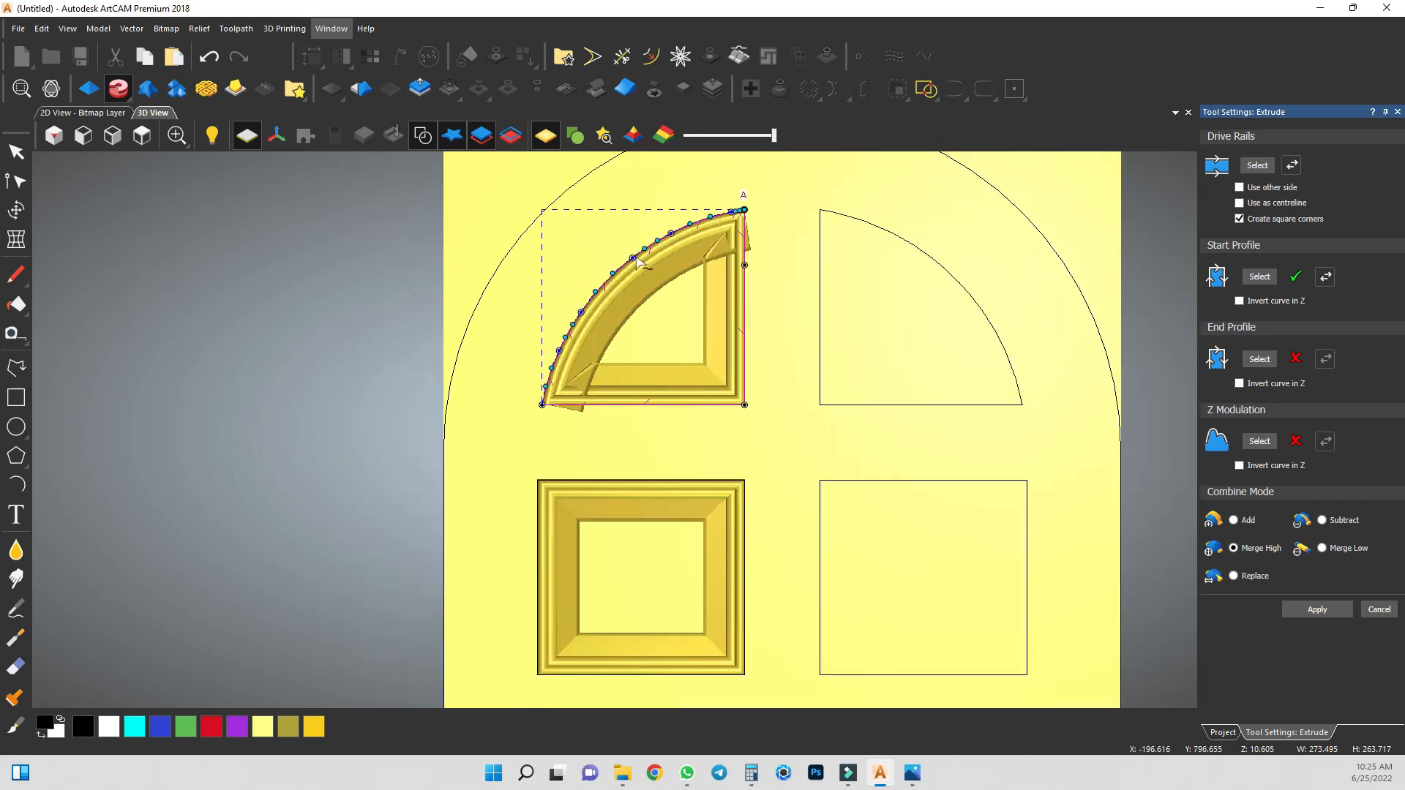
scroll(638, 260, "down", 1)
scroll(634, 294, "up", 2)
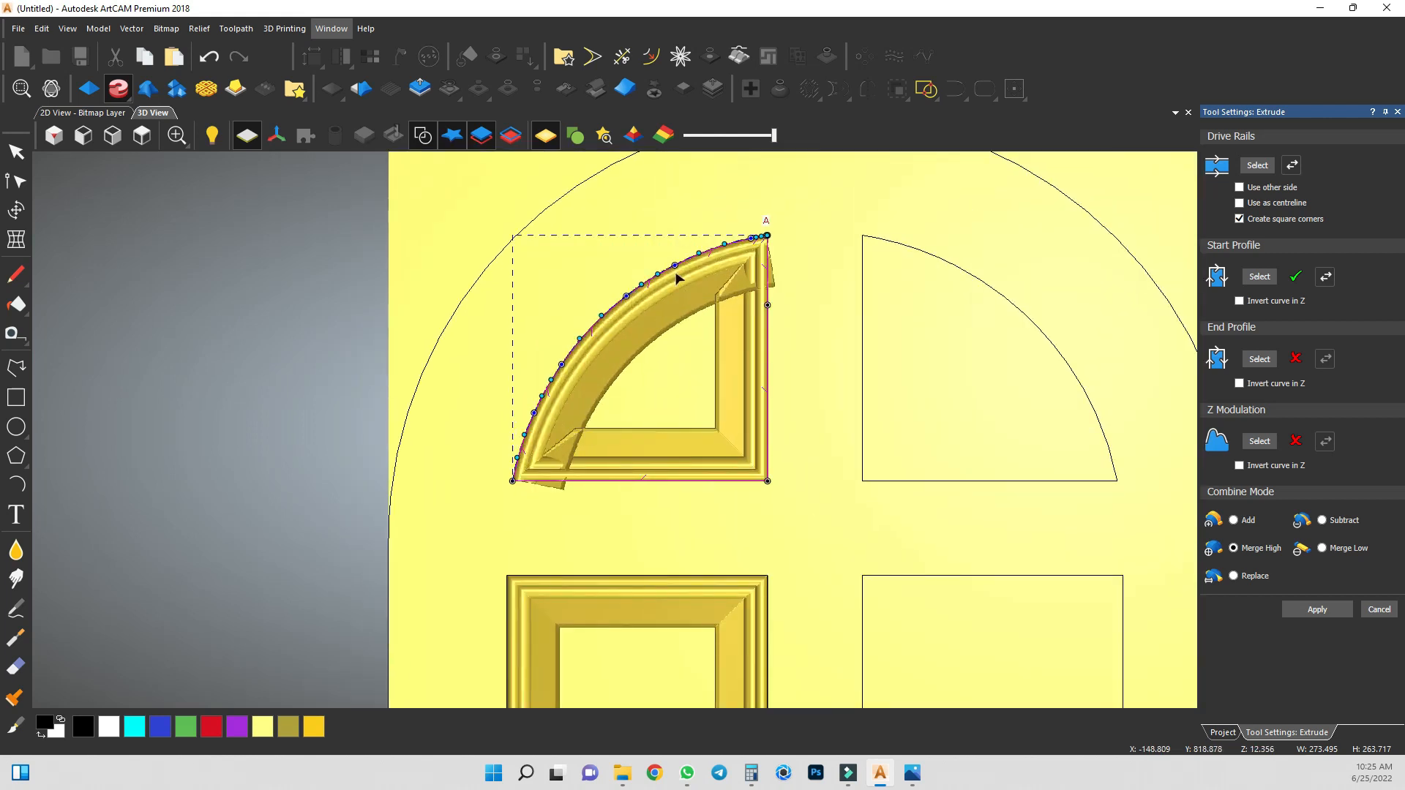
scroll(676, 278, "up", 1)
Extrude the moulding inside the lower-right panel, using its rectangle as the drive rail with the direction reversed.
scroll(676, 278, "down", 5)
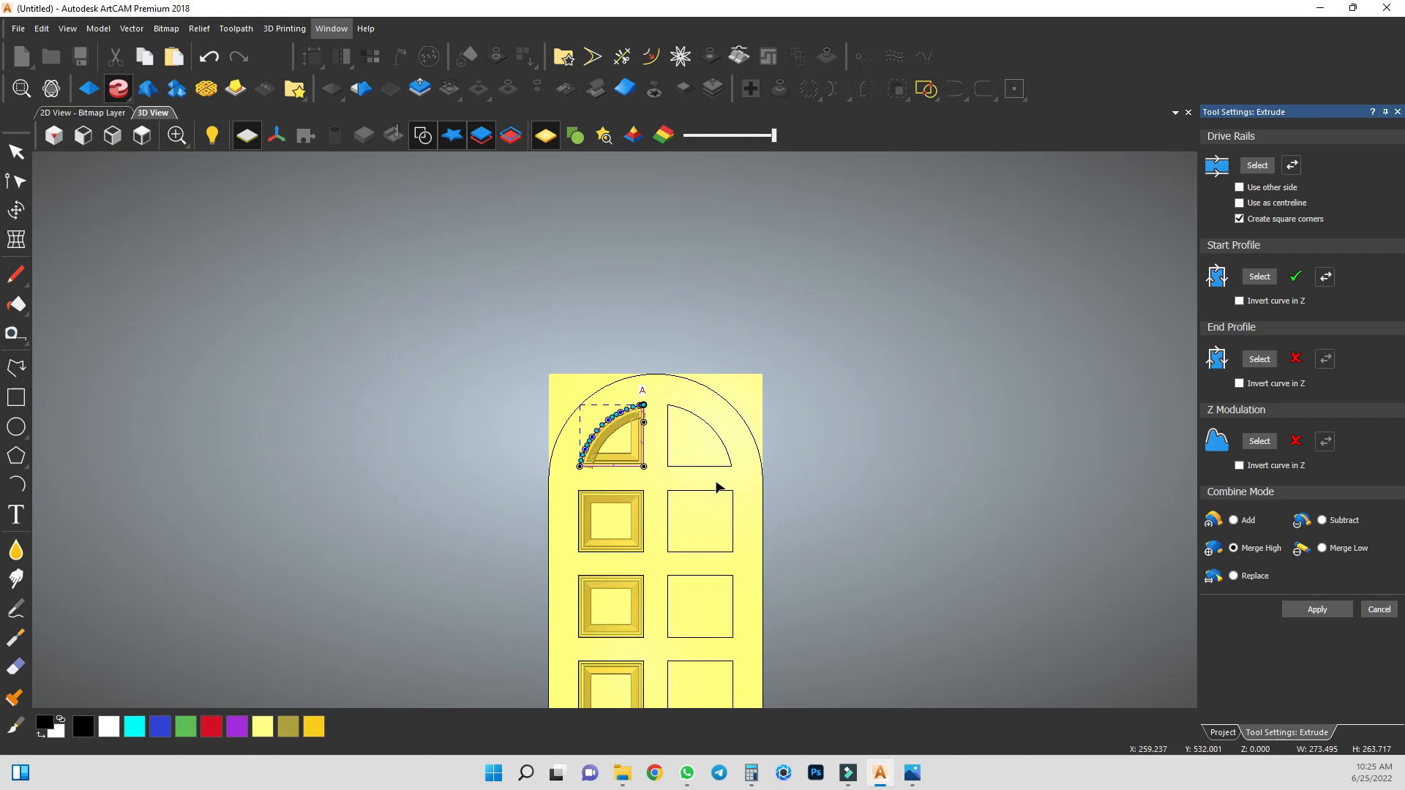
scroll(665, 621, "down", 2)
scroll(665, 661, "up", 4)
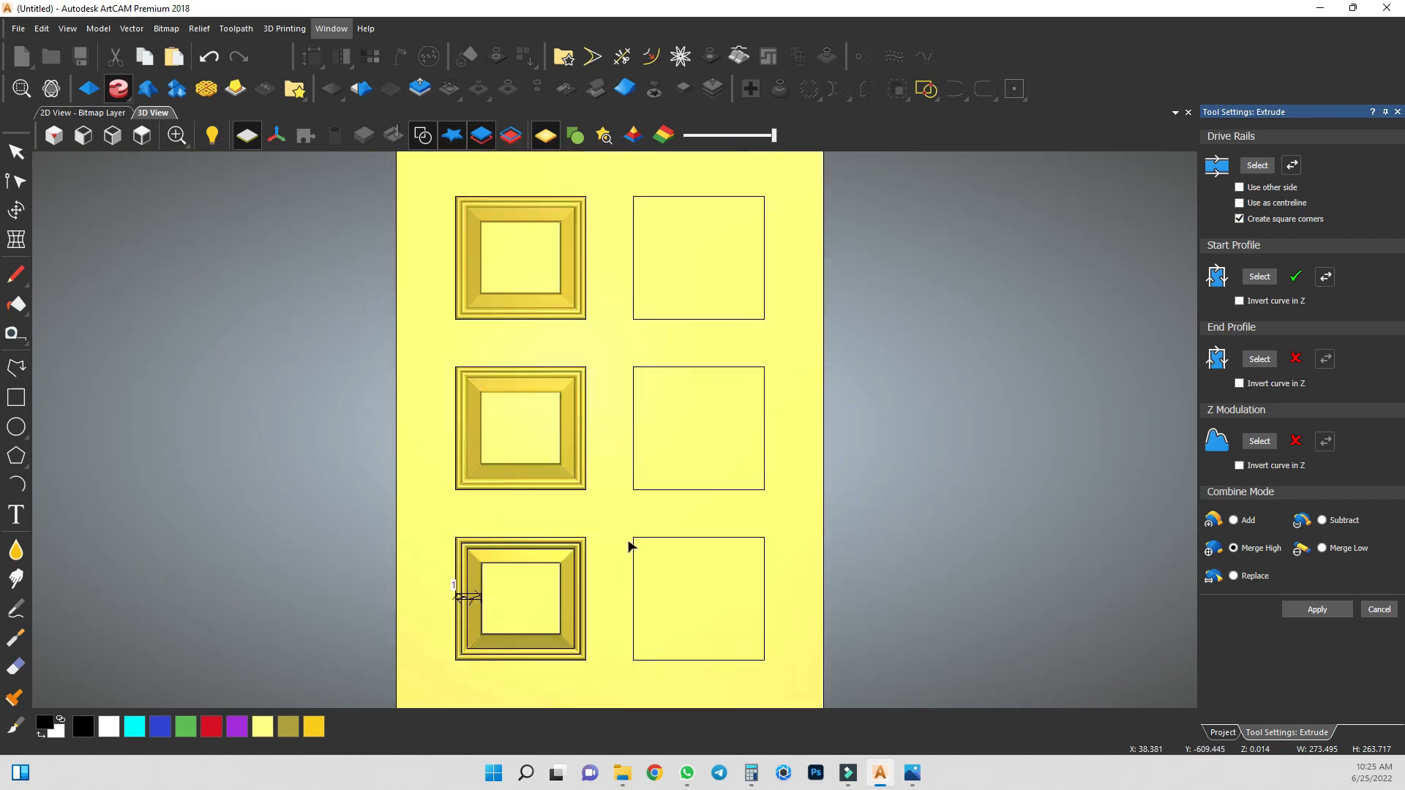
left_click(635, 538)
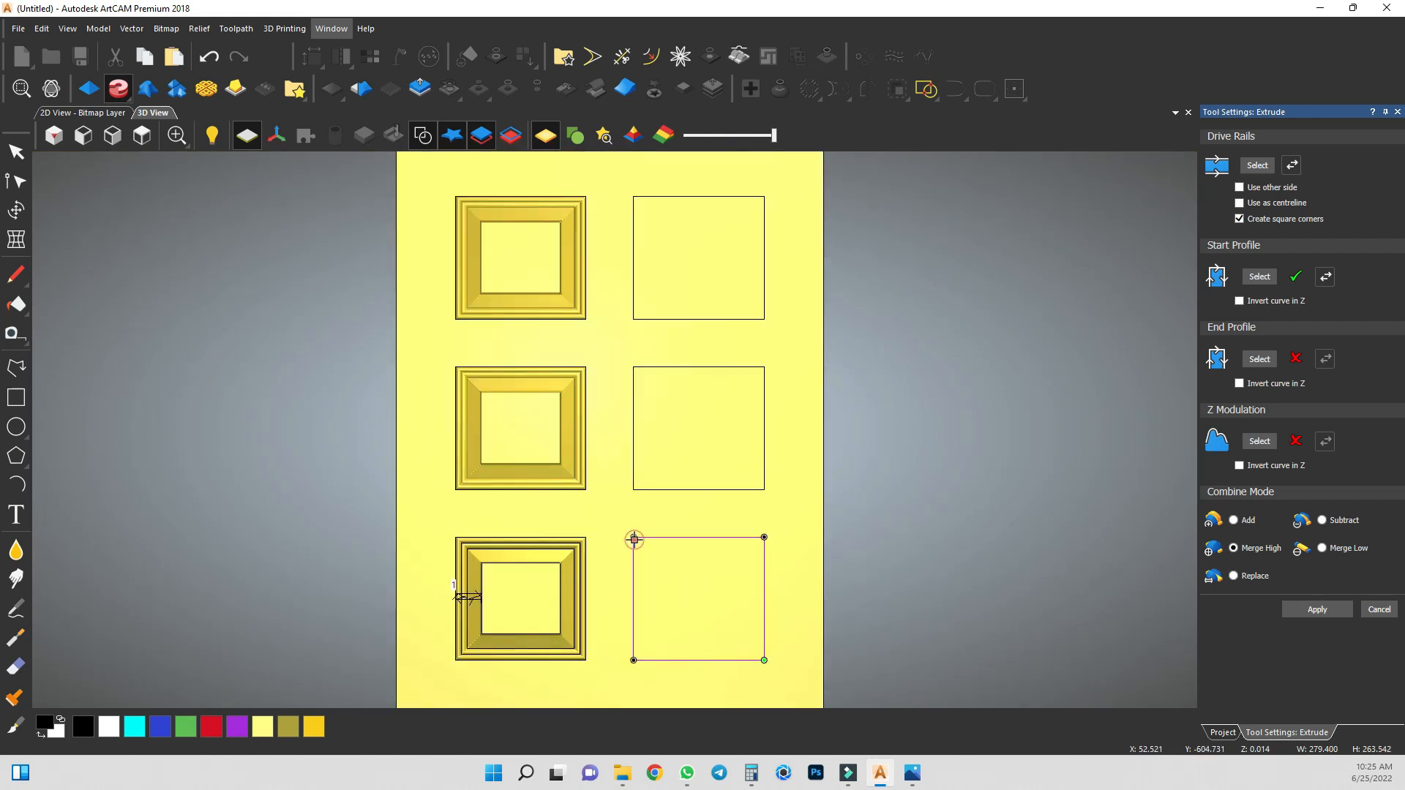
left_click(1258, 168)
left_click(1293, 167)
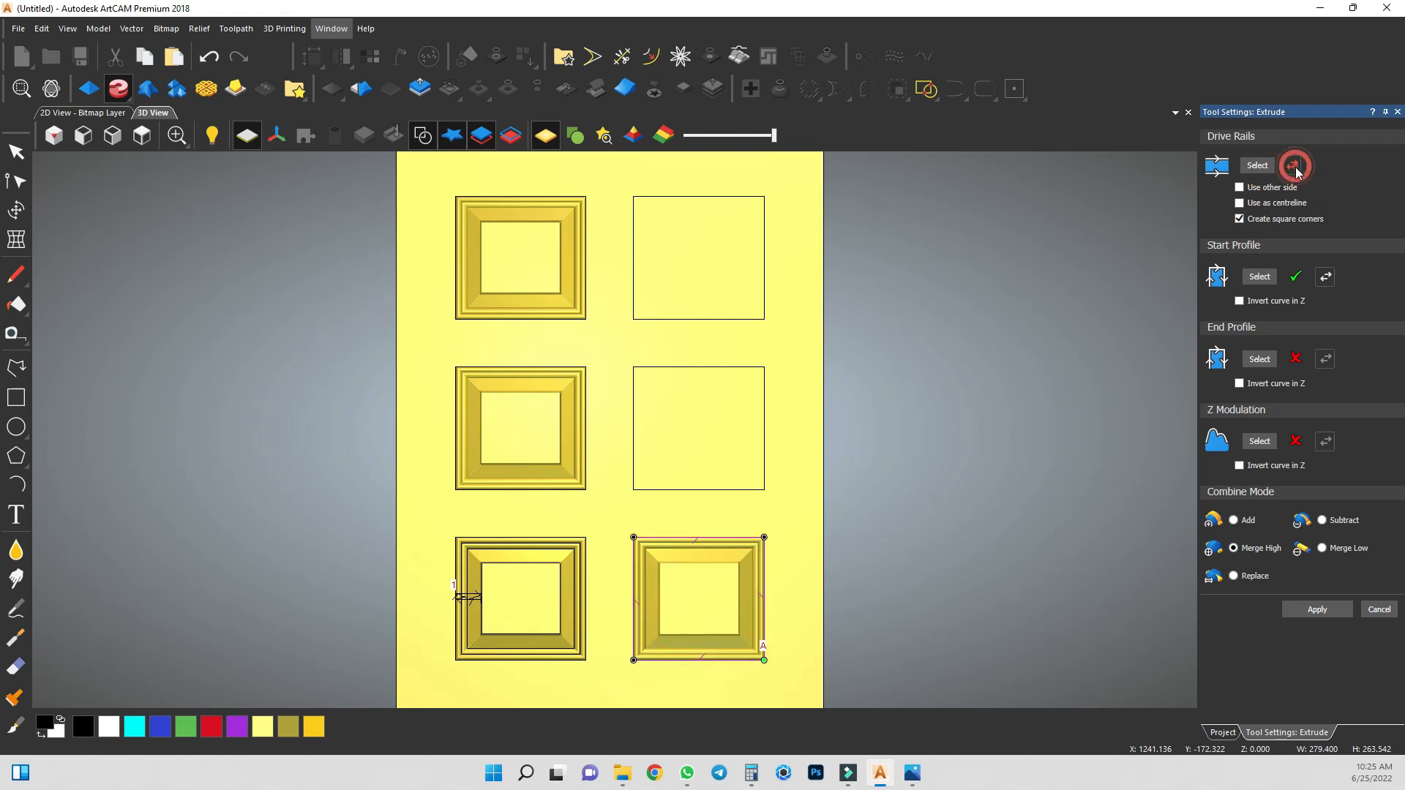
scroll(690, 612, "up", 2)
left_click_drag(690, 612, 777, 528)
left_click(1345, 610)
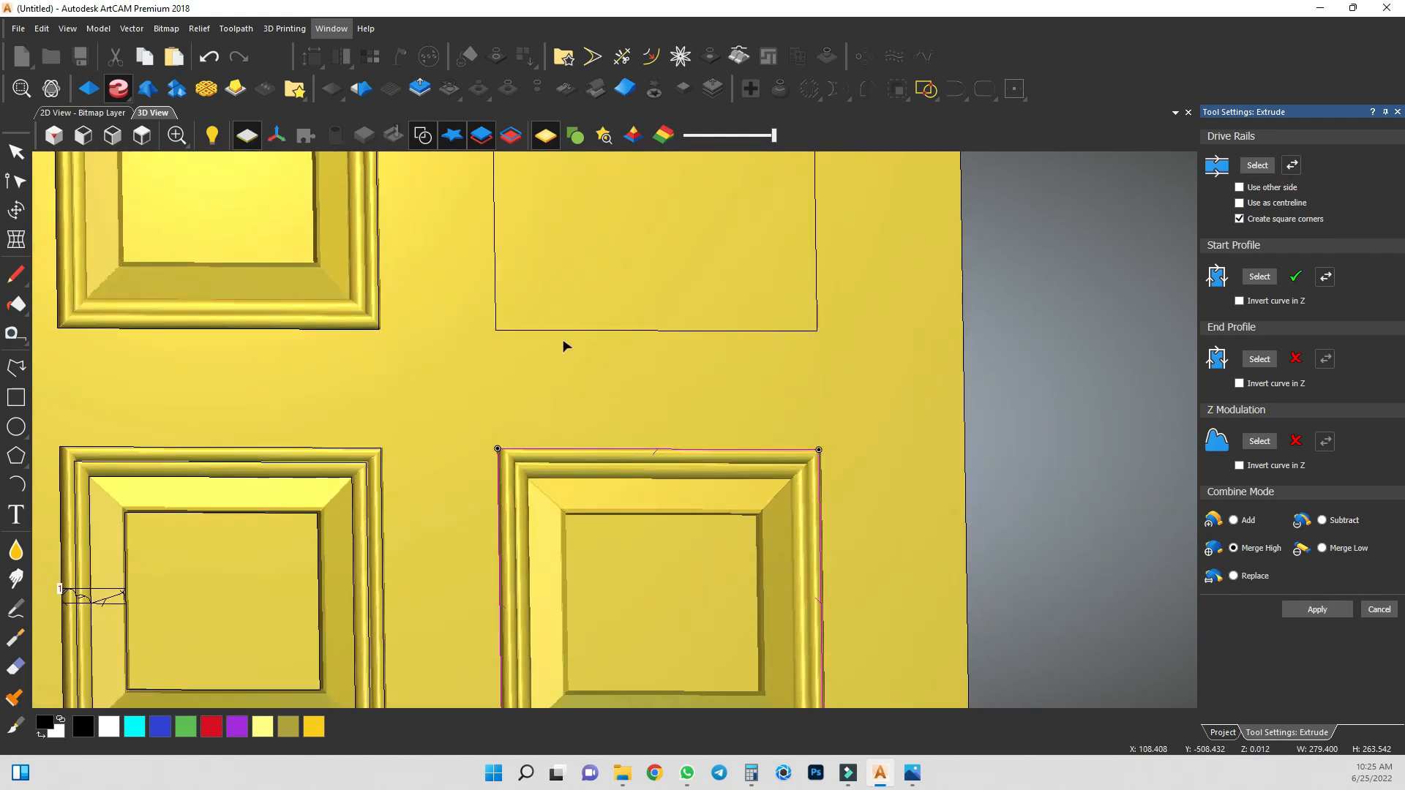
Extrude the moulding inside the right column's second panel from the bottom with the drive rail direction reversed.
left_click(569, 330)
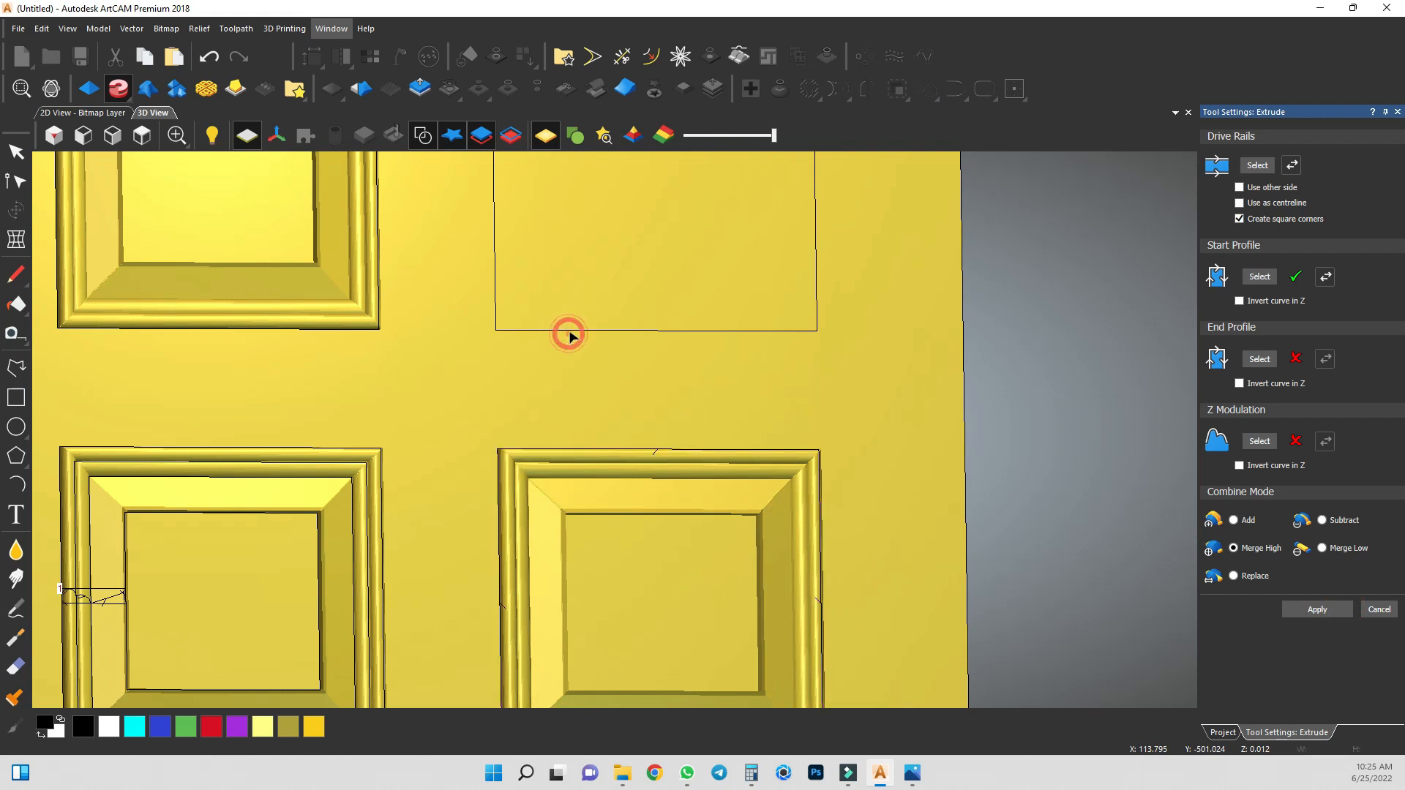
left_click(1257, 166)
left_click(1287, 167)
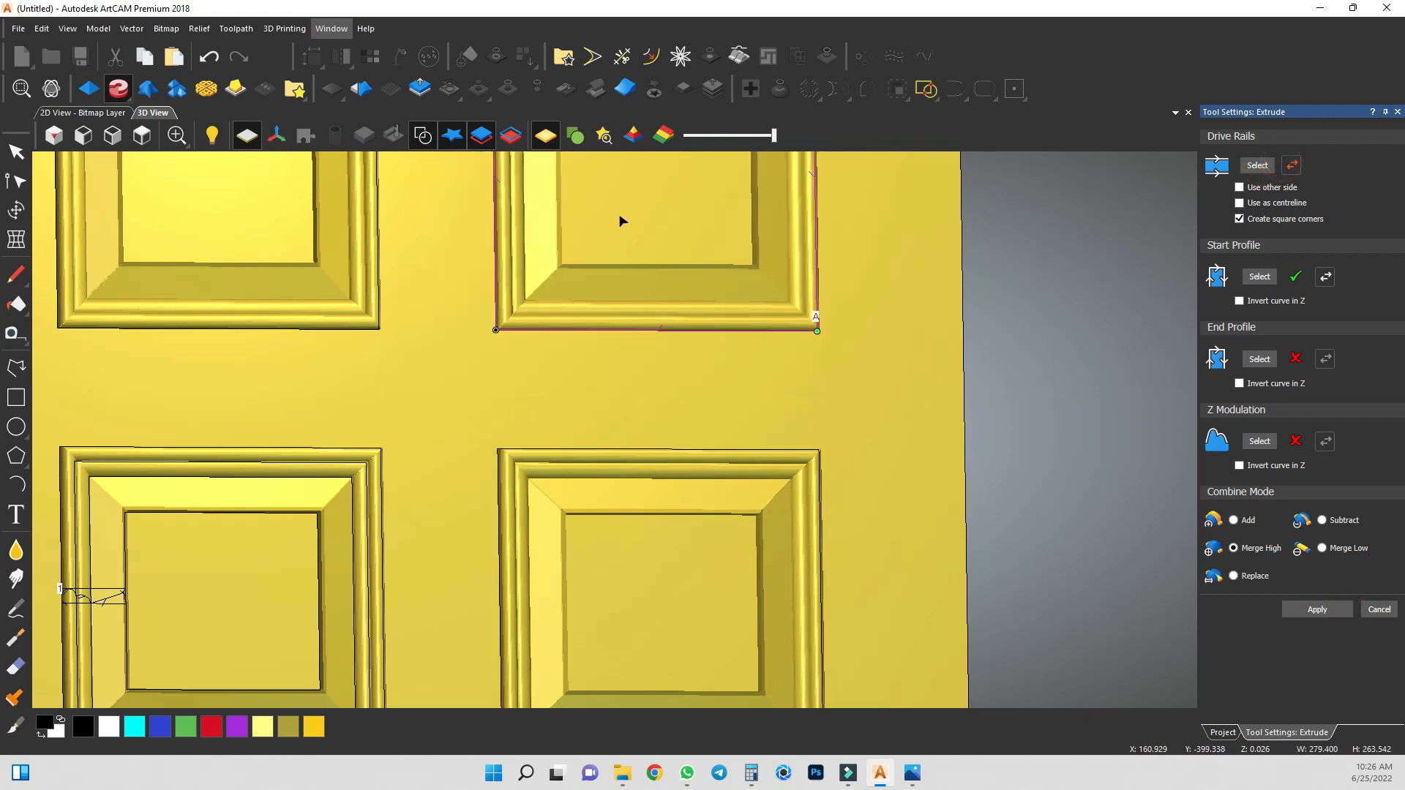
scroll(624, 217, "down", 5)
scroll(602, 299, "up", 3)
left_click(1315, 621)
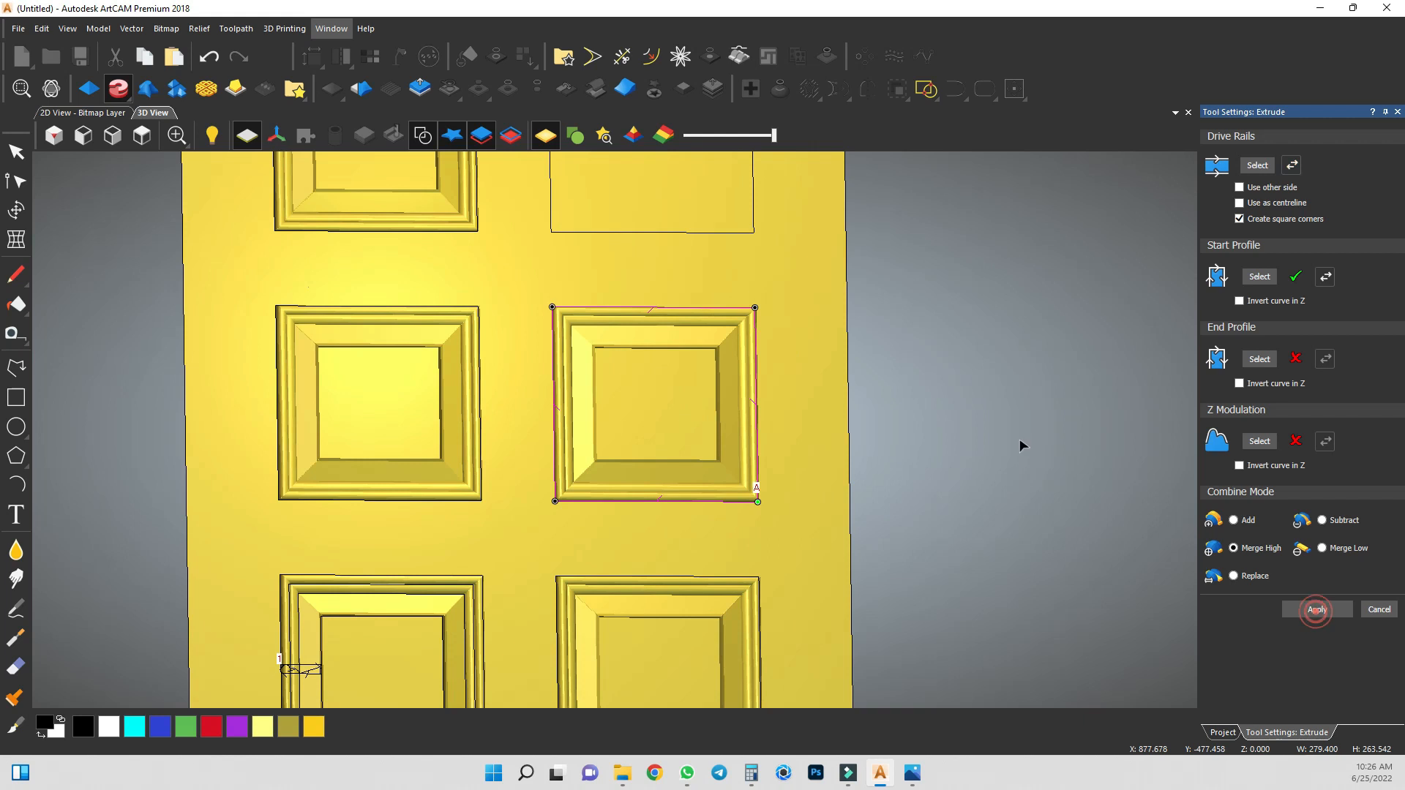
Extrude the moulding inside the right column's third panel from the bottom, reversing the drive rail direction.
left_click(656, 234)
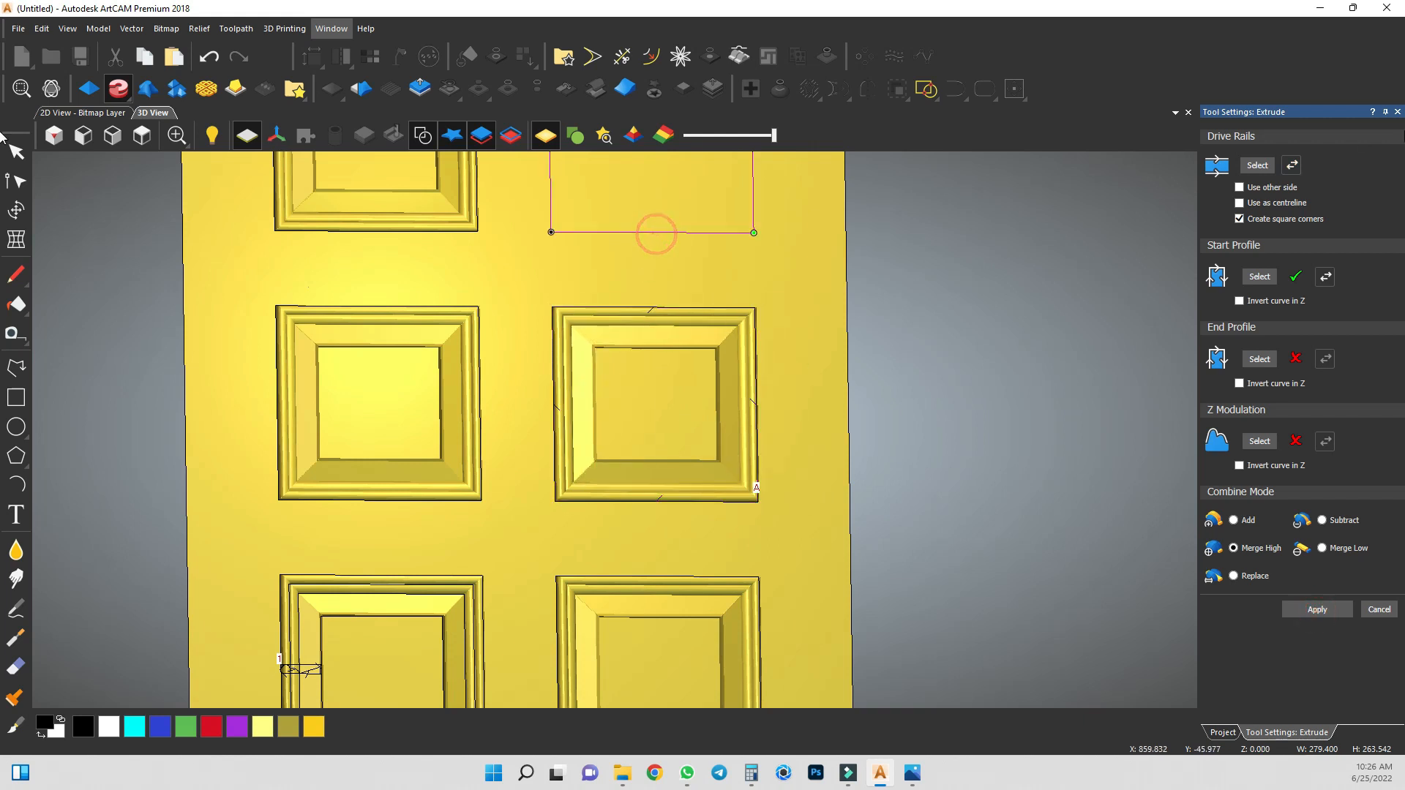
left_click(1257, 165)
left_click(1292, 166)
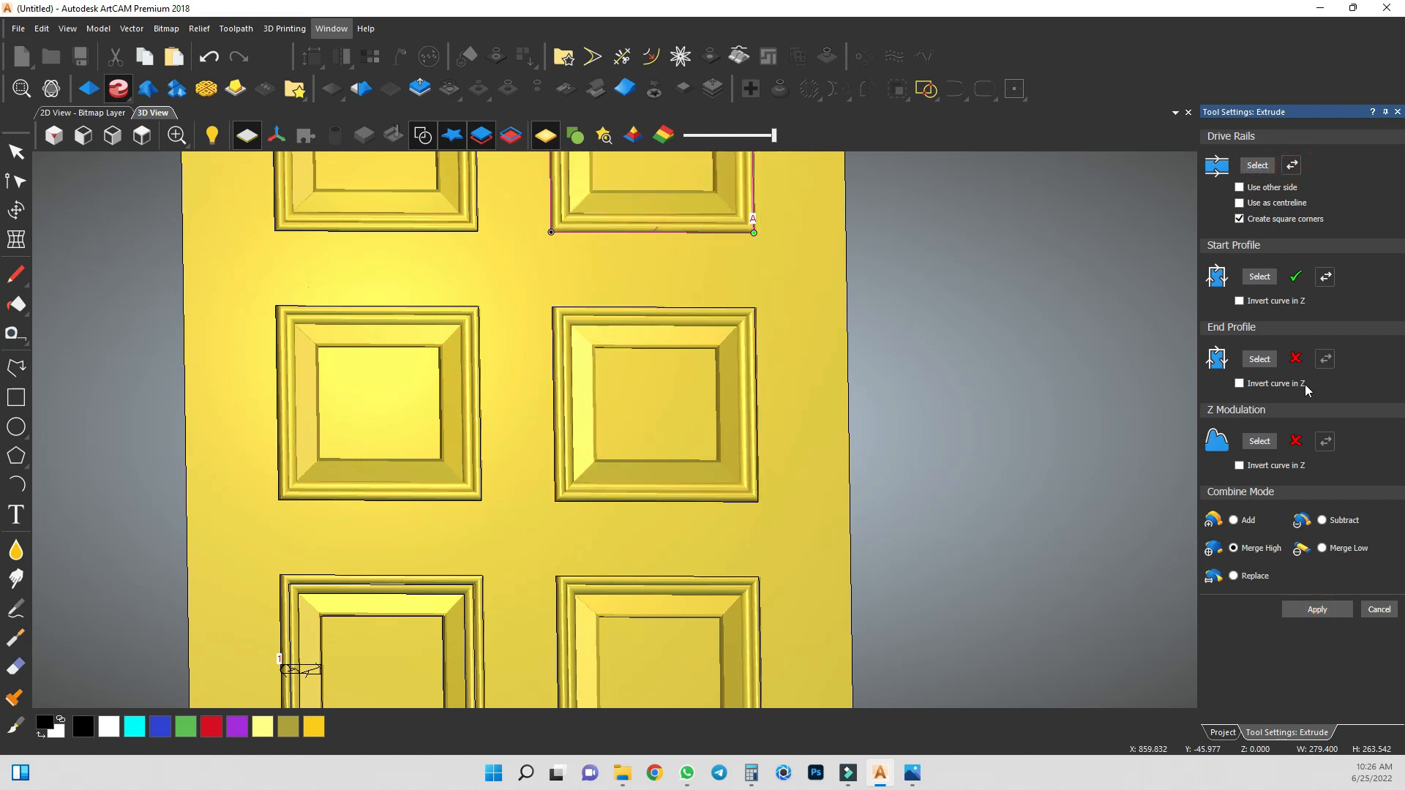
Extrude the moulding inside the right column's top square panel with the rail reversed, check the door from above and close Extrude.
scroll(728, 332, "down", 5)
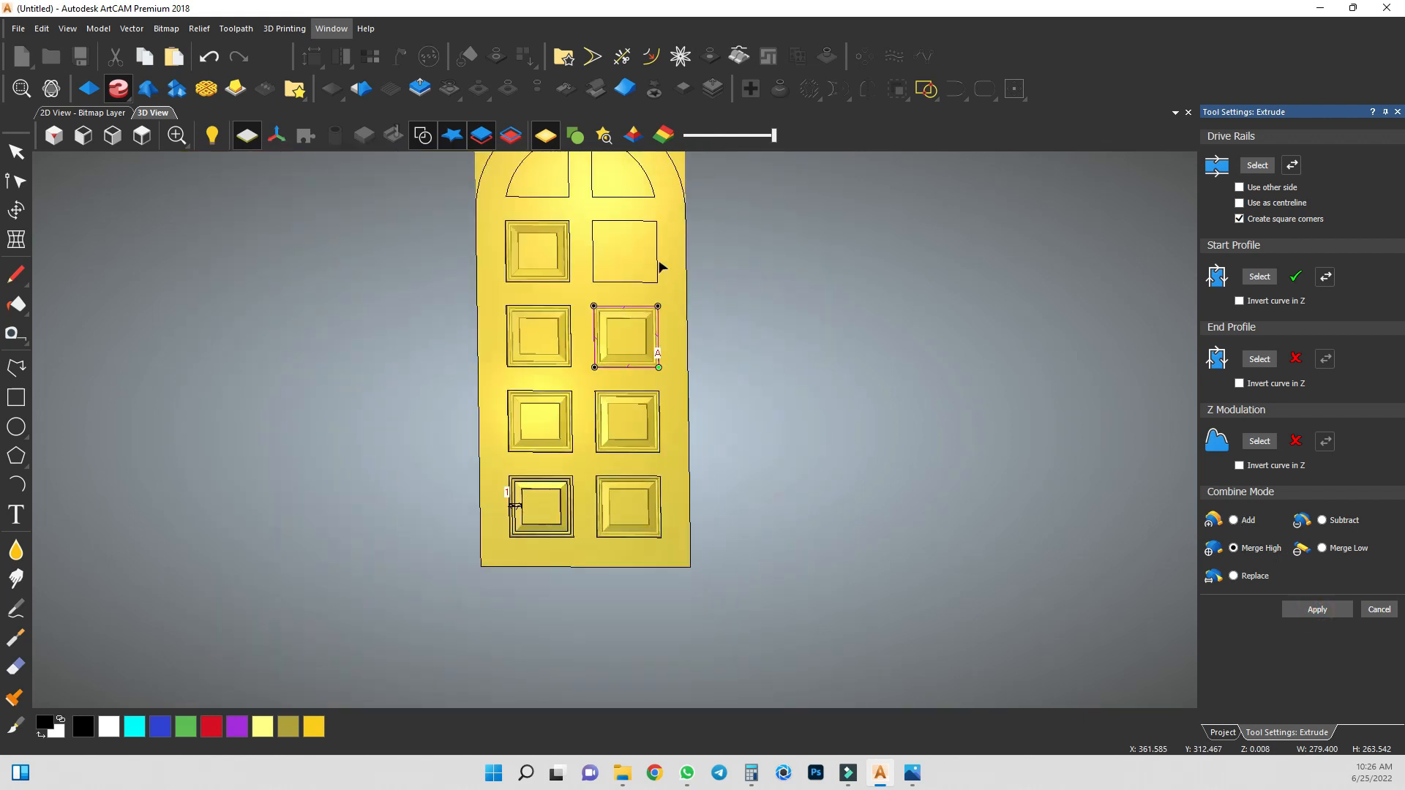
scroll(631, 296, "up", 2)
left_click(627, 296)
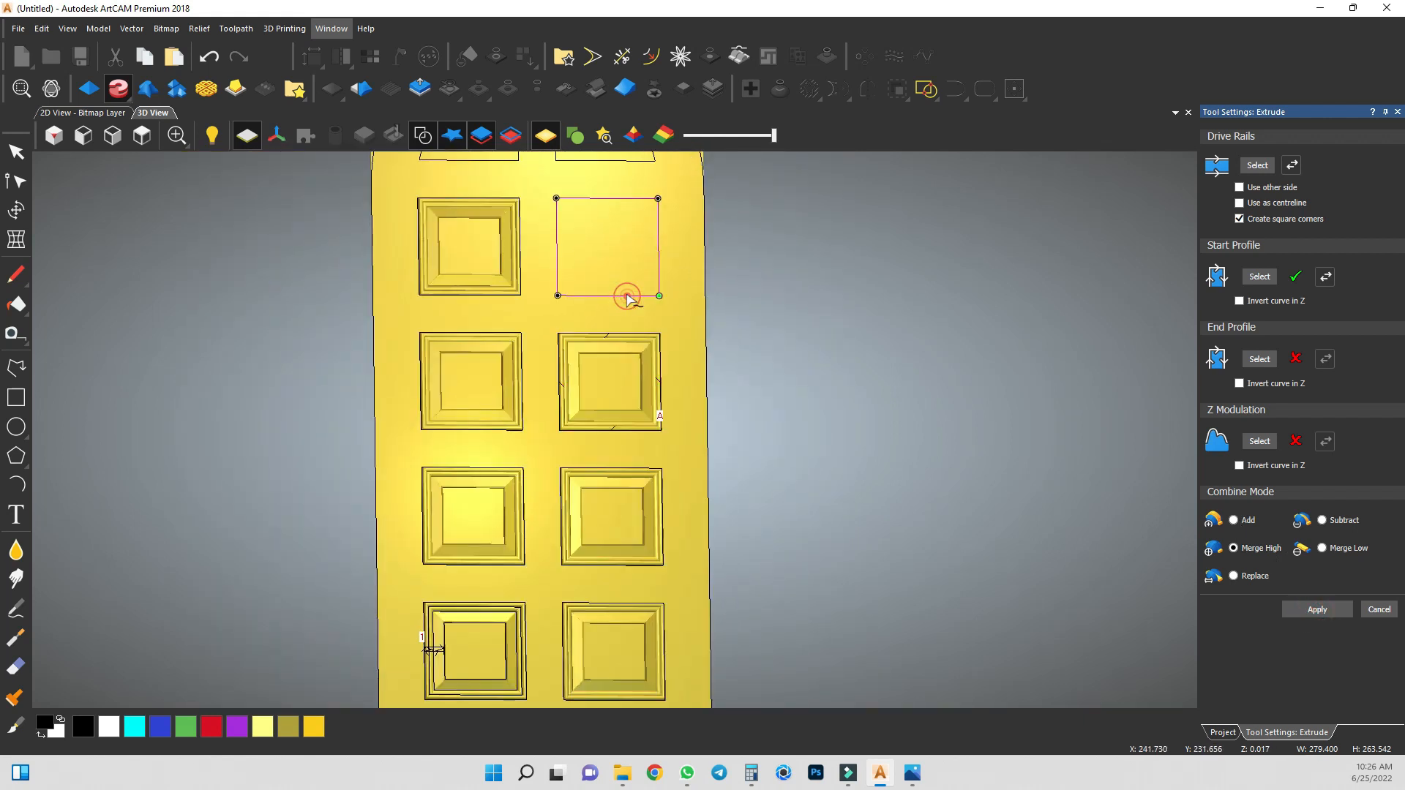
left_click(1258, 167)
left_click(1291, 165)
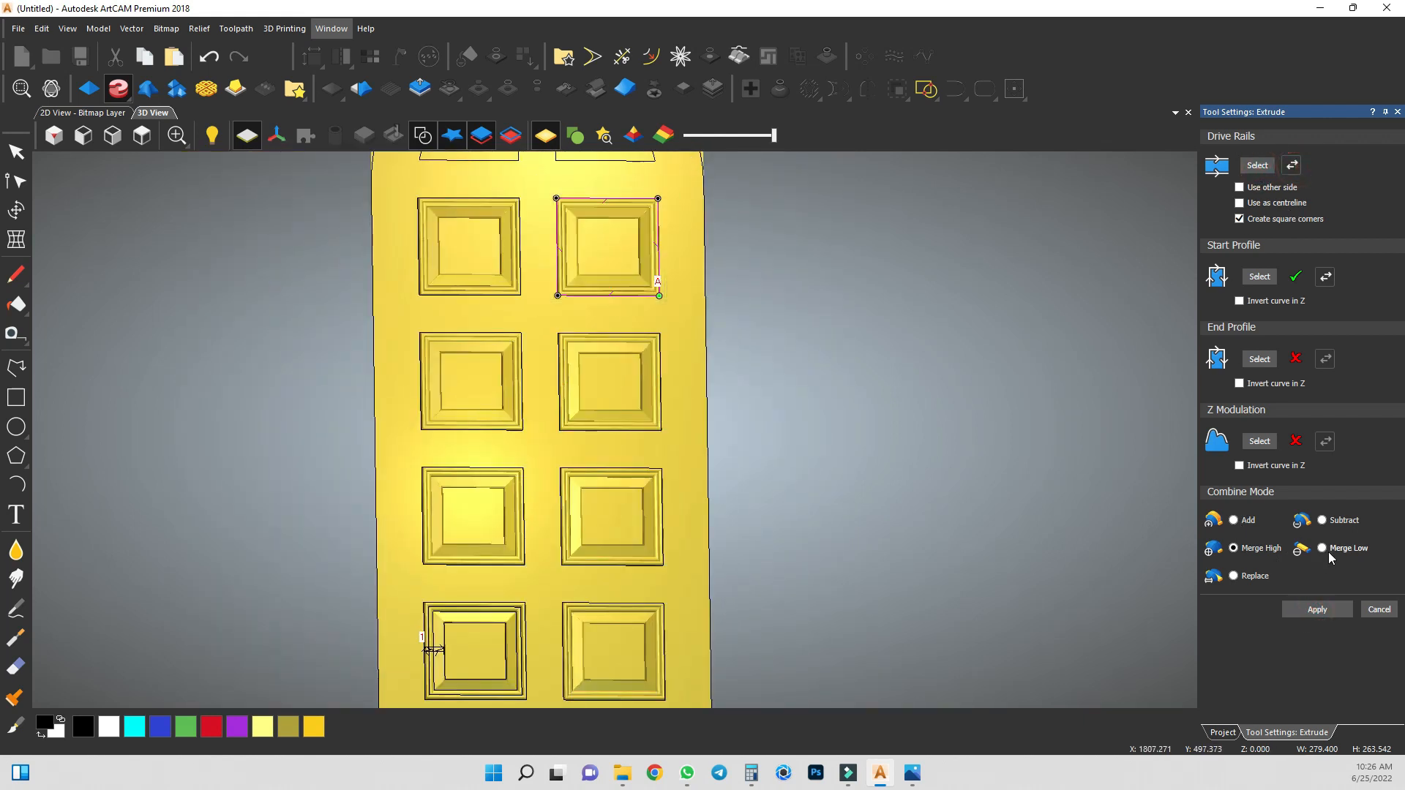
scroll(599, 277, "down", 2)
scroll(592, 270, "up", 2)
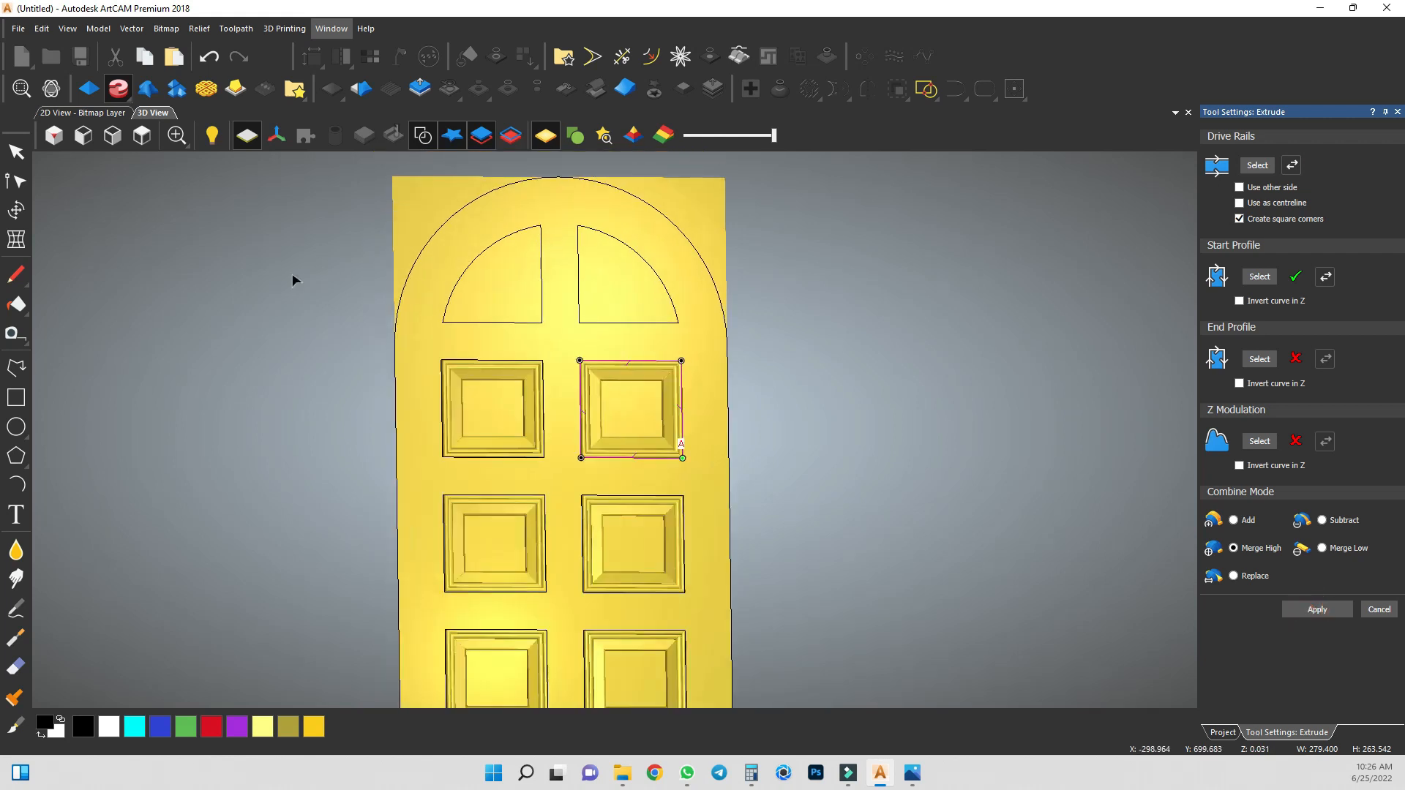
left_click(142, 136)
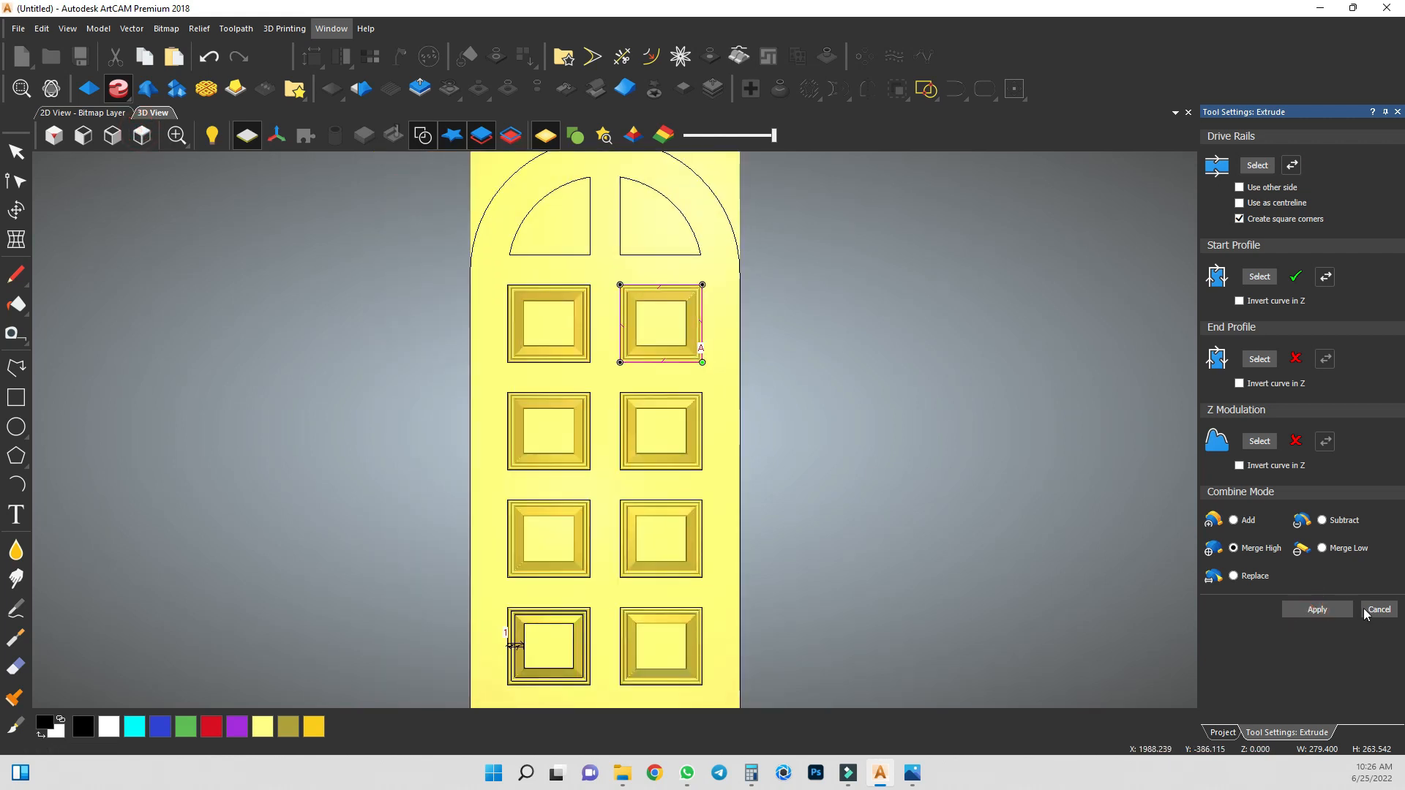
left_click(1365, 612)
Offset the outer rectangle of the lower-left panel 55.88 mm inwards with sharp corners, keeping the original vector.
scroll(546, 646, "up", 5)
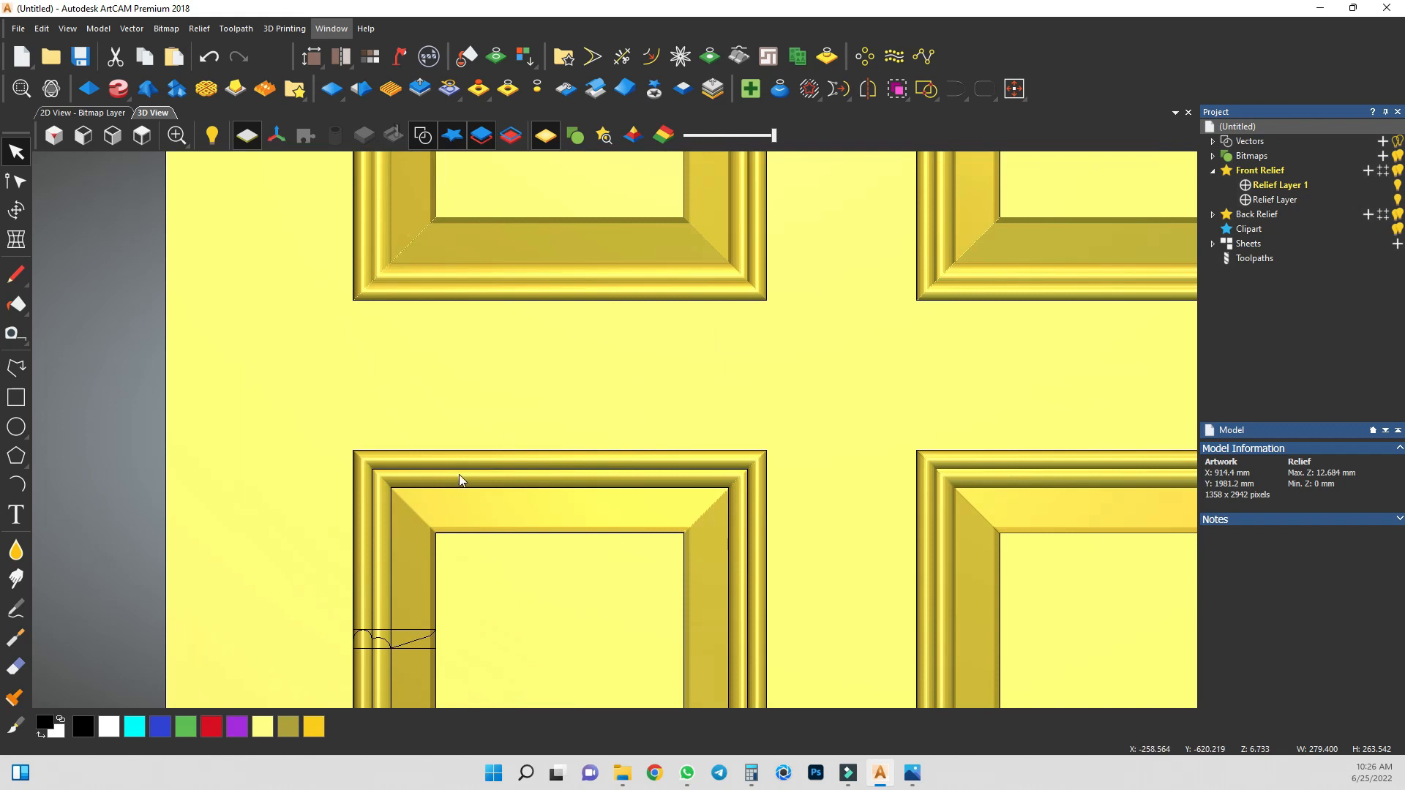
left_click(455, 451)
key("o")
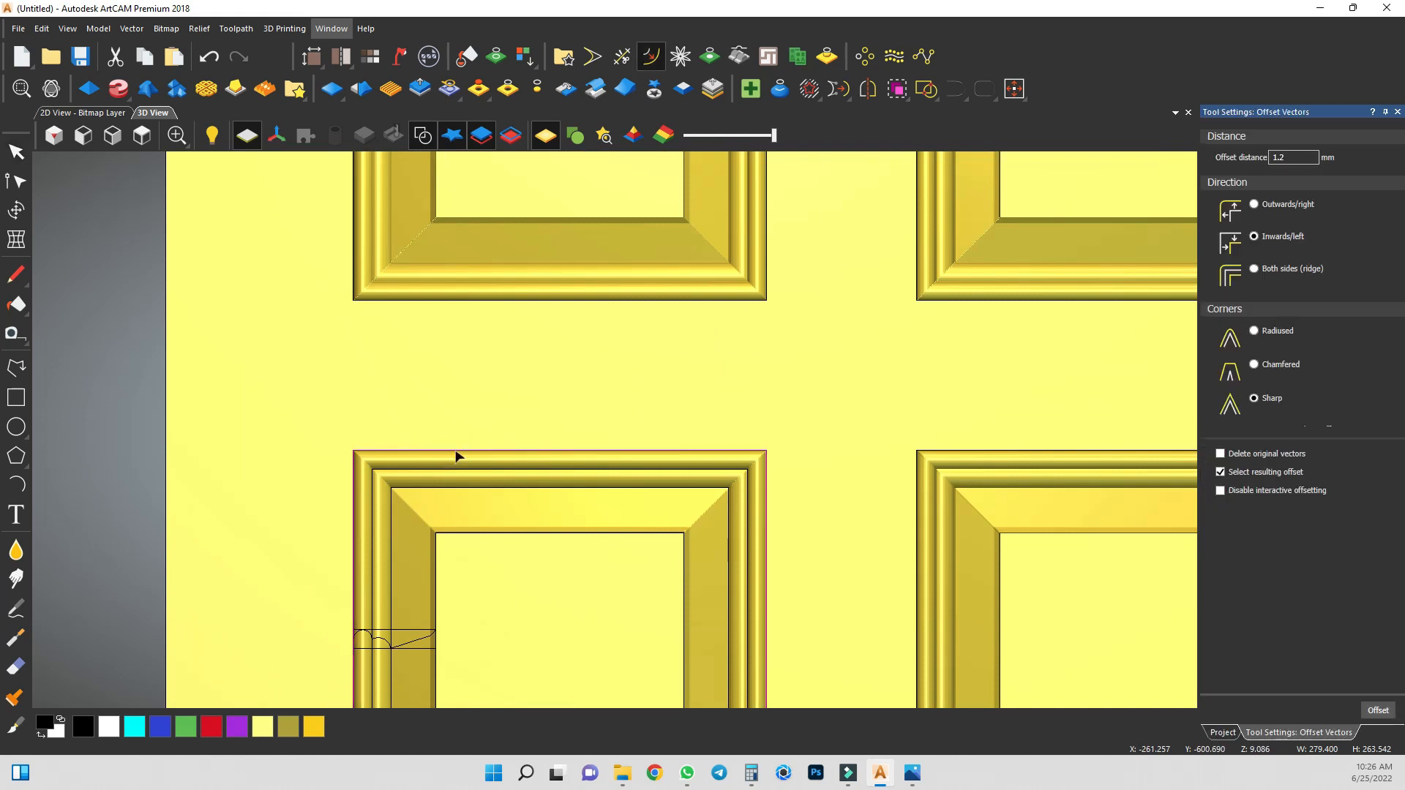
left_click(474, 540)
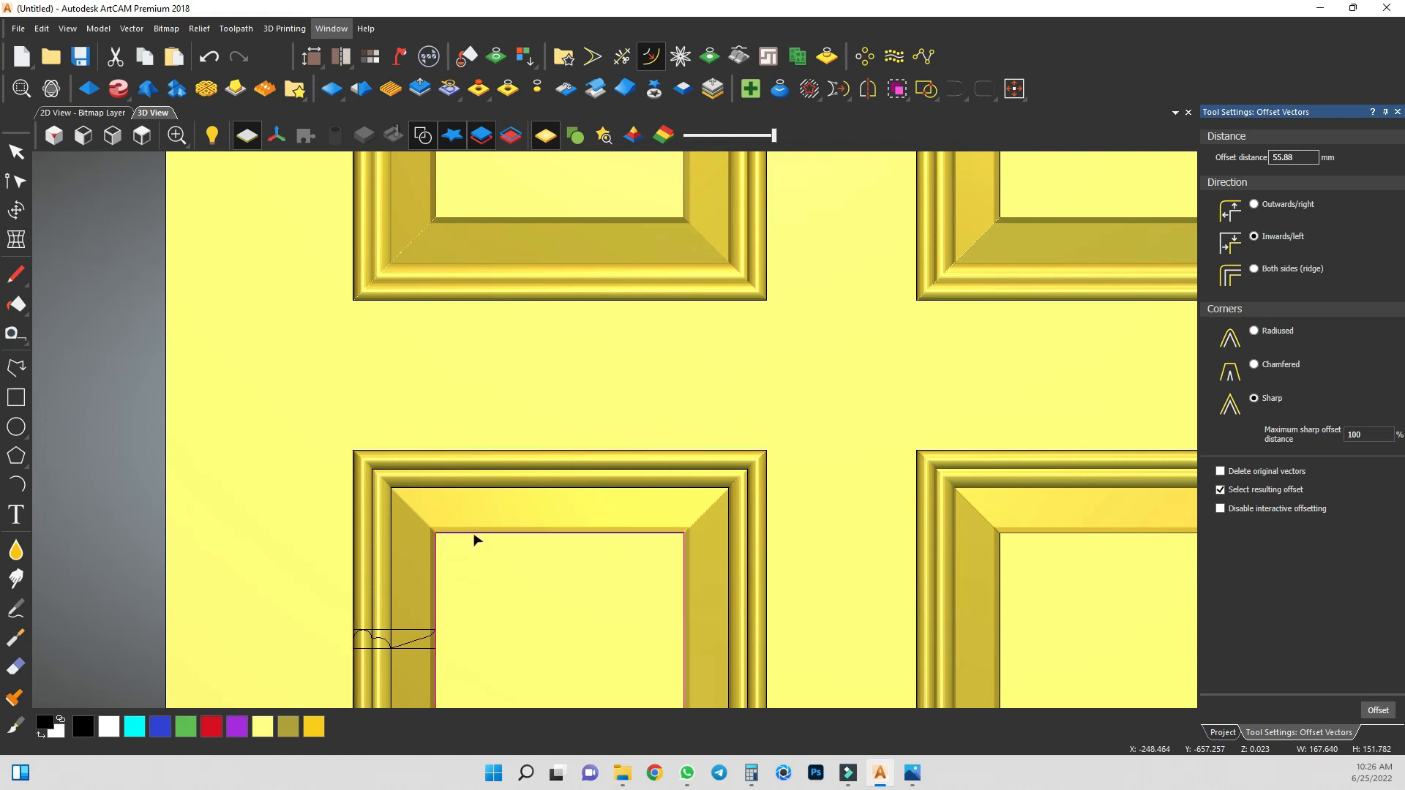
Examine how the new offset rectangle aligns with the moulding's inner edge at the lower-left panel's corner.
scroll(477, 539, "up", 4)
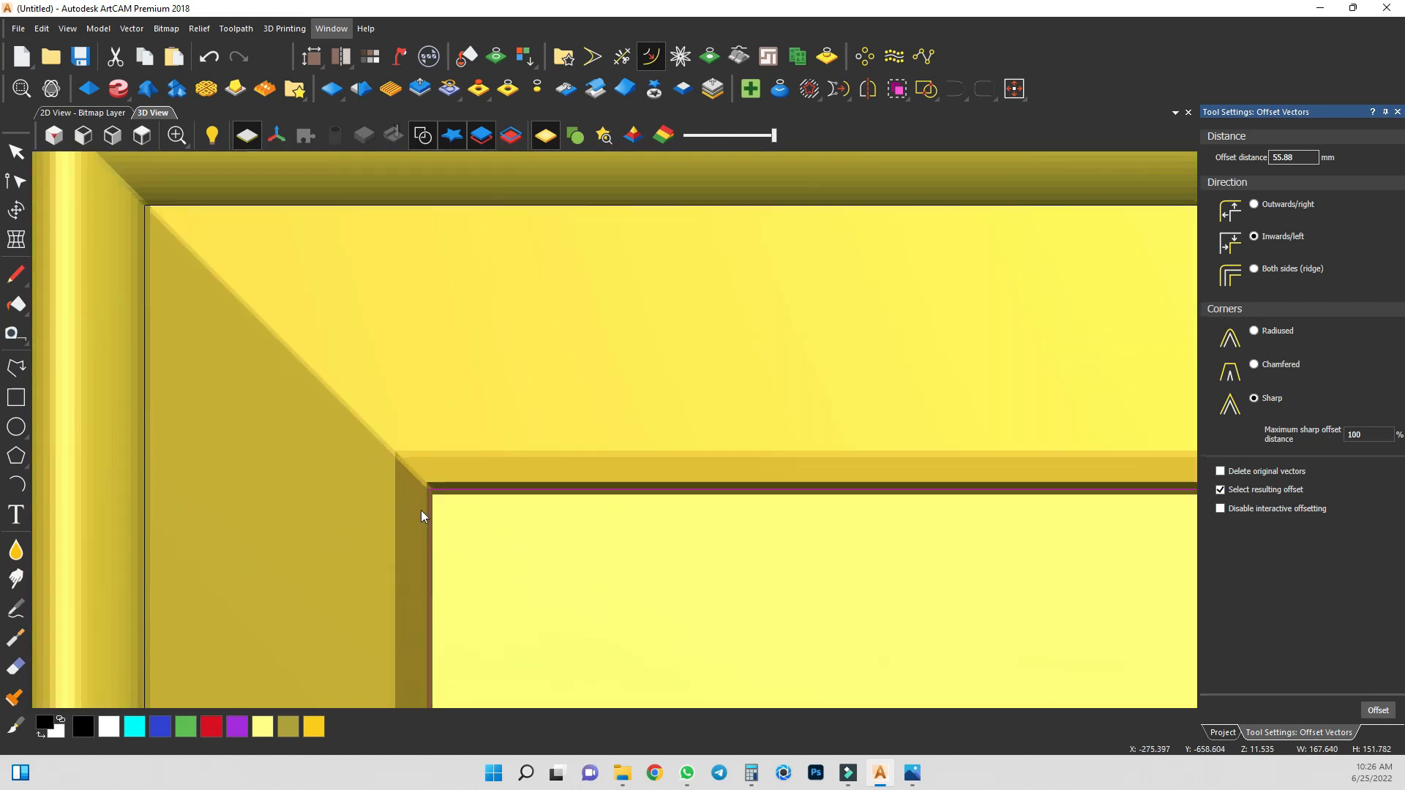
scroll(420, 510, "down", 2)
scroll(519, 498, "up", 5)
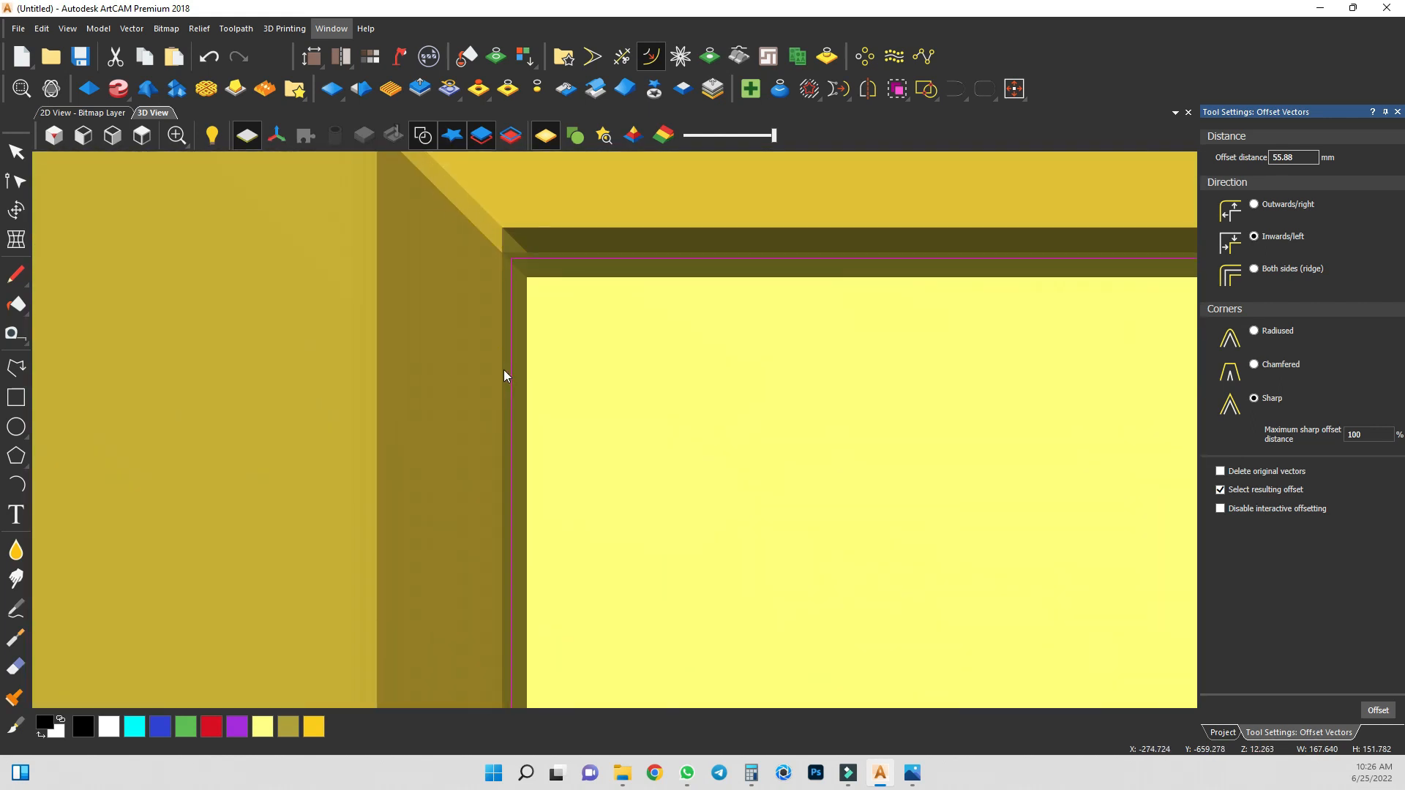
scroll(504, 382, "down", 10)
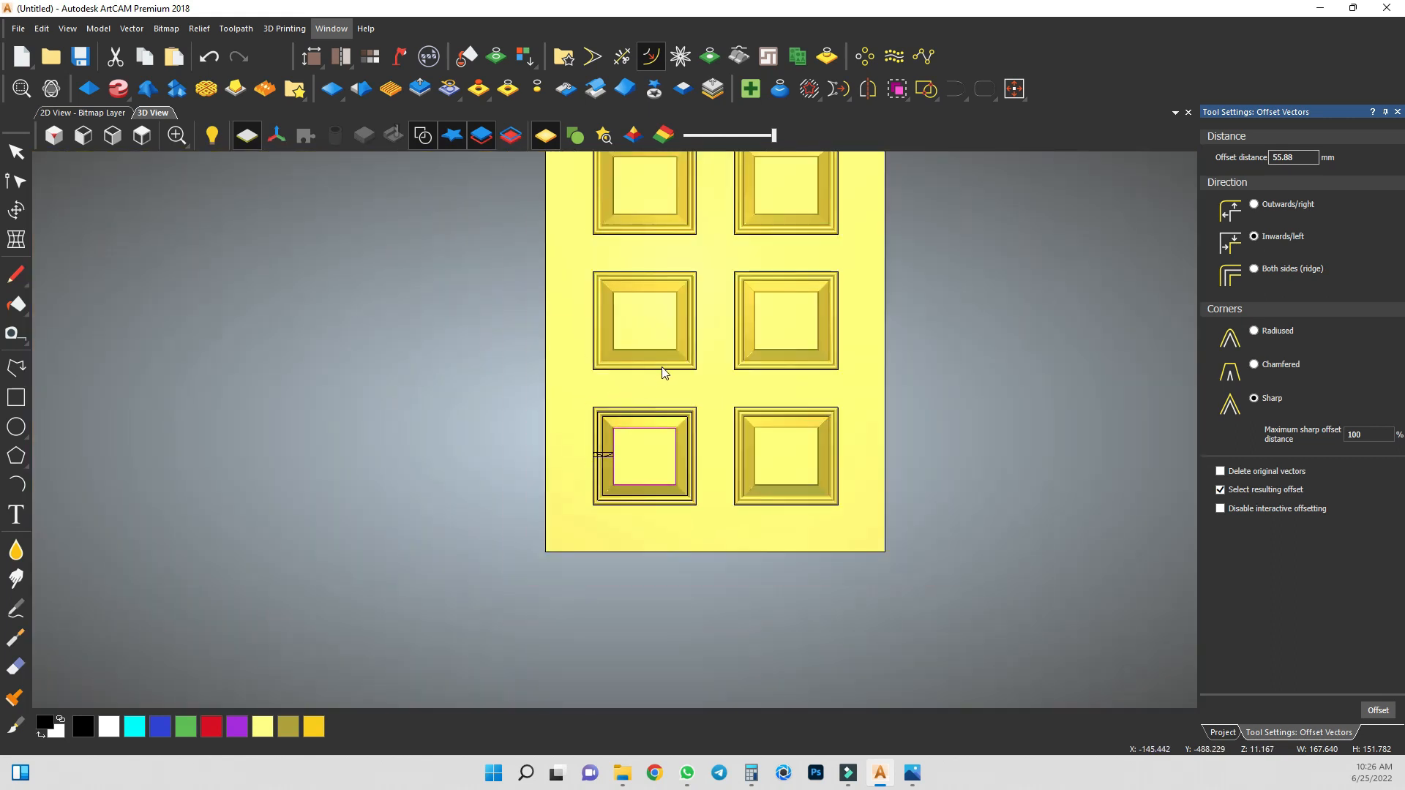
scroll(692, 188, "up", 2)
scroll(691, 220, "down", 1)
scroll(622, 216, "up", 1)
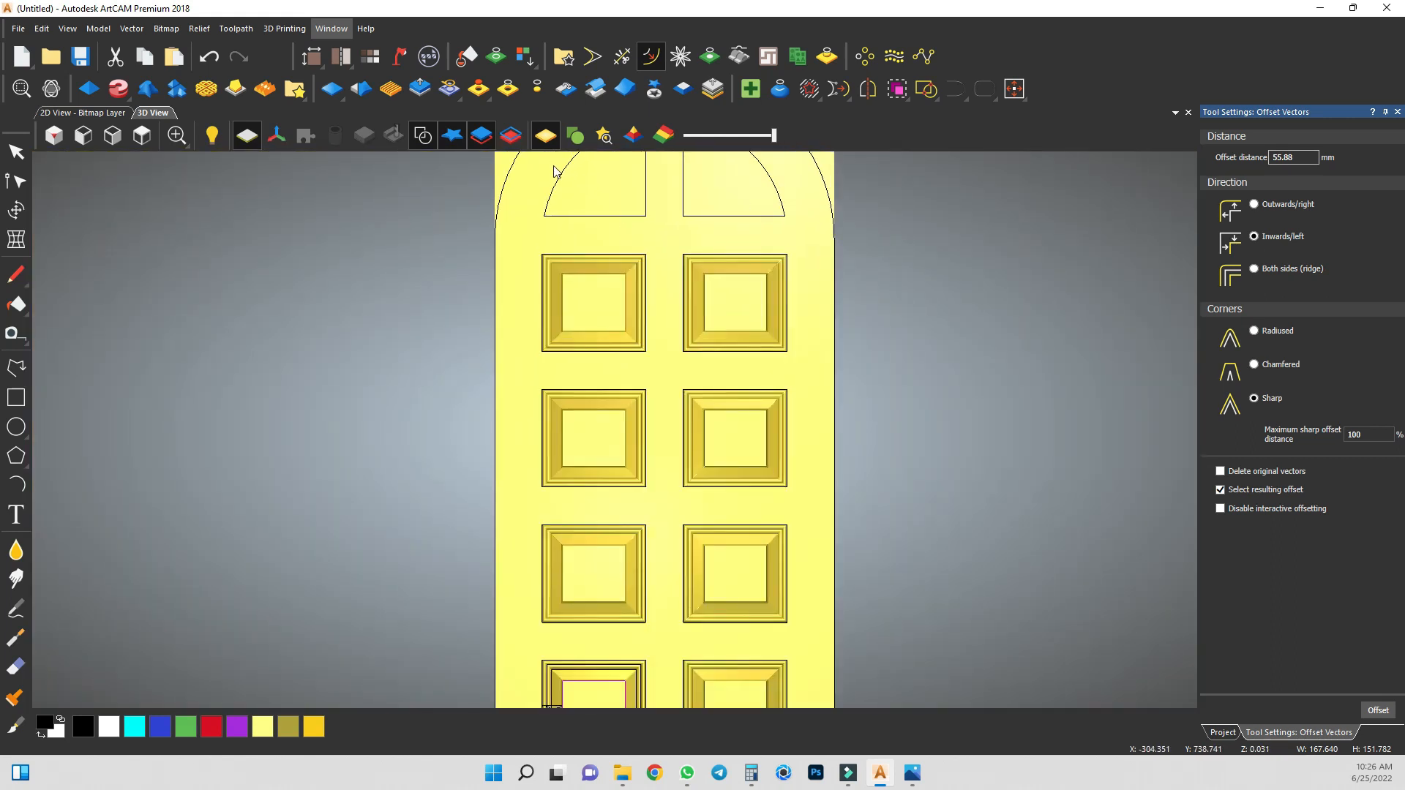
Offset both arched top panel vectors 55.88 mm inwards with sharp corners, keeping the originals.
left_click(558, 186)
key("Escape")
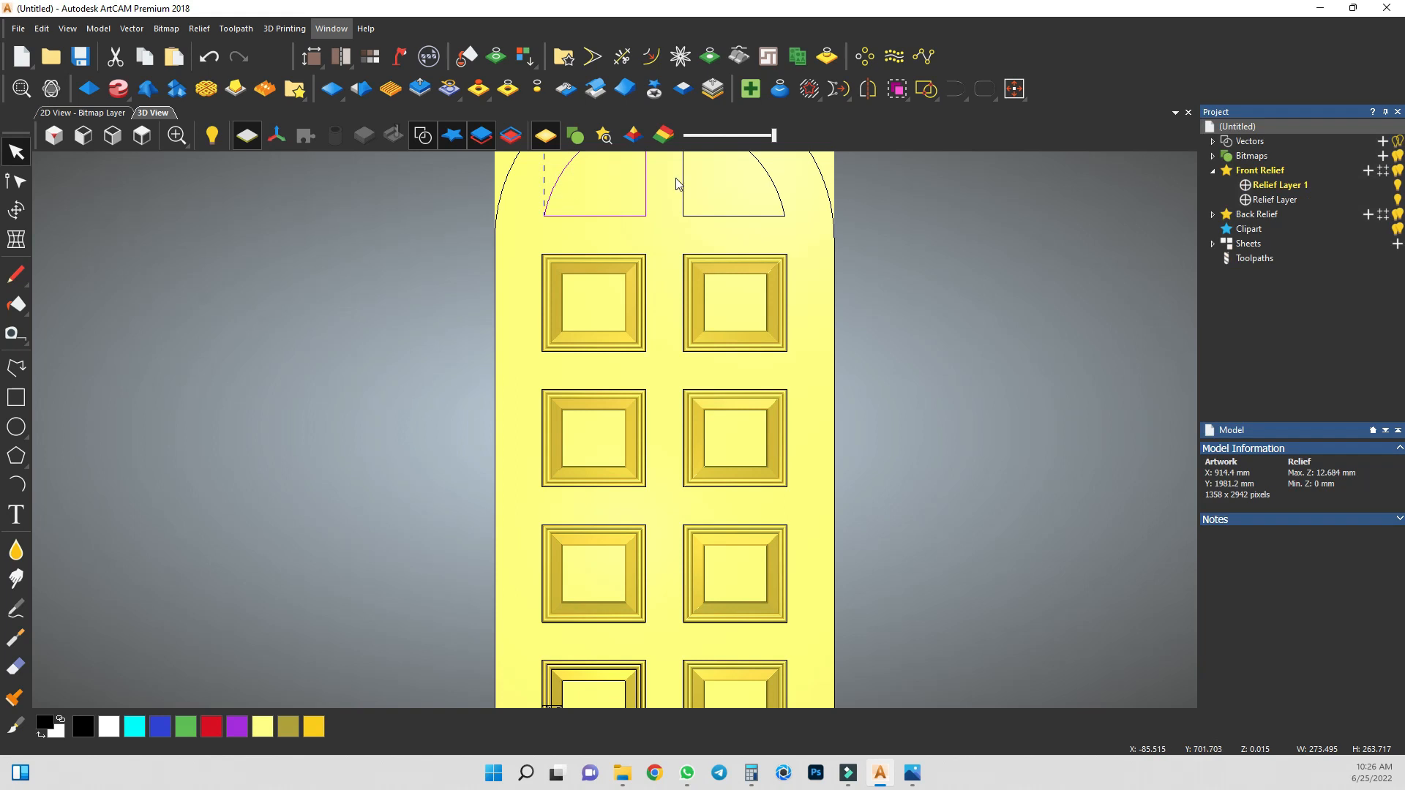
left_click(775, 179, "shift")
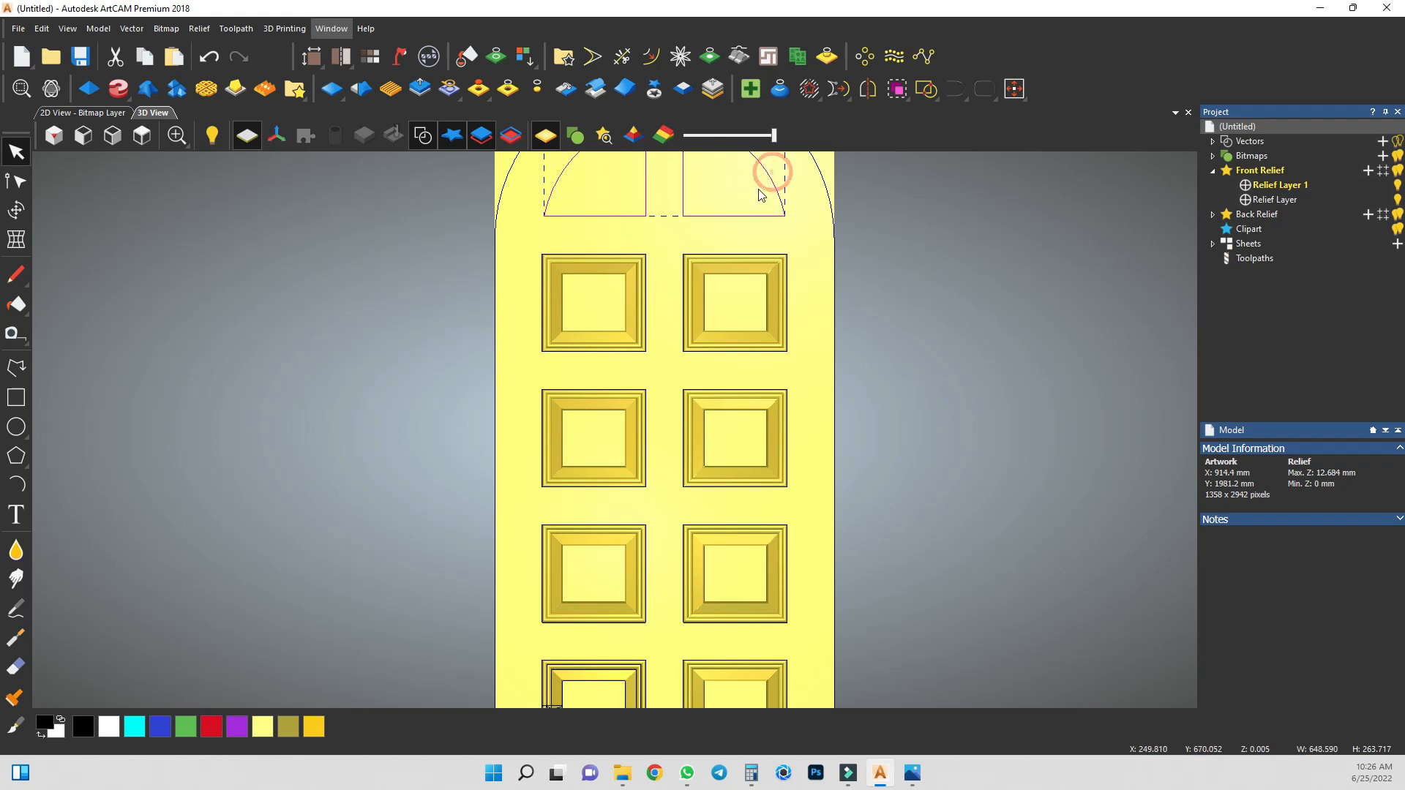
key("o")
left_click(1378, 711)
scroll(658, 339, "down", 3)
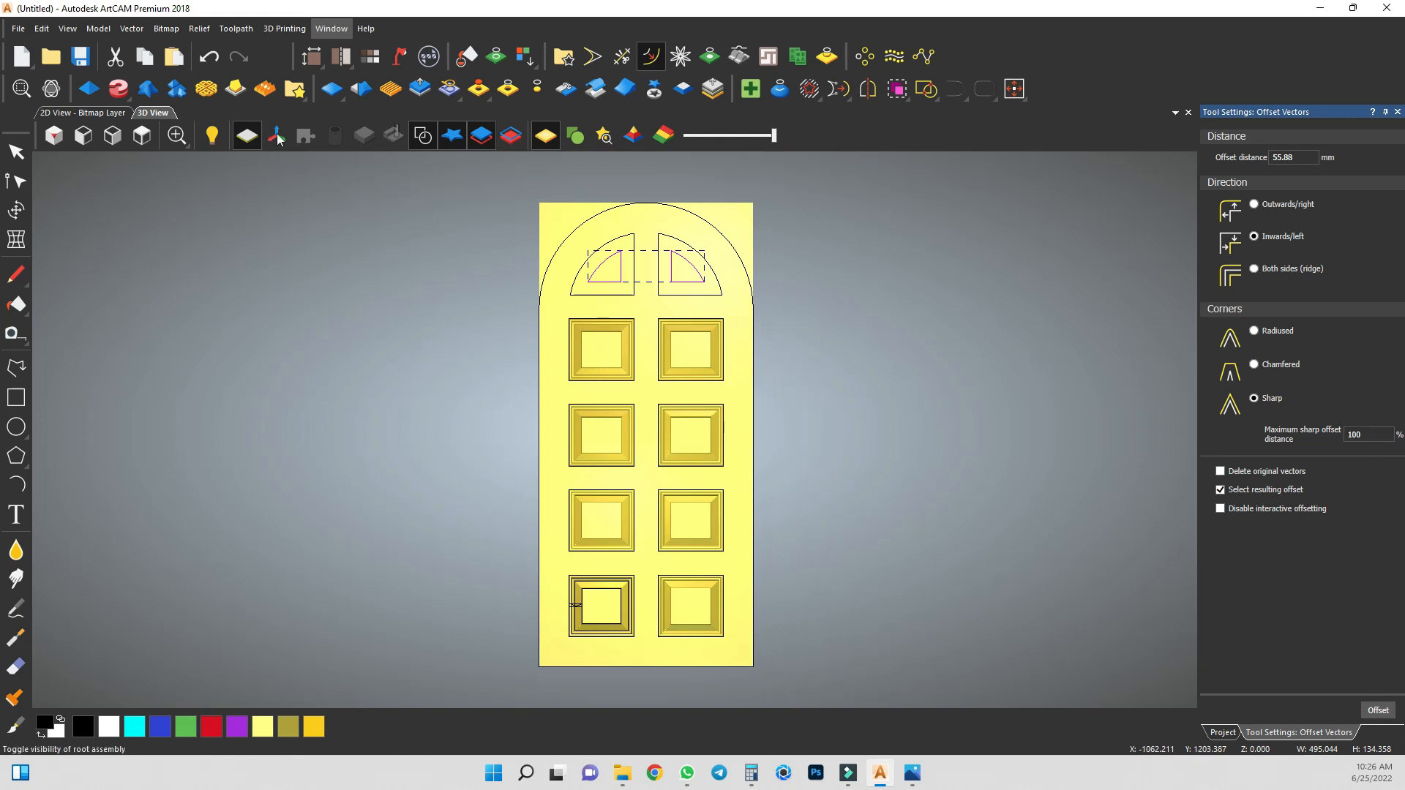
Set up an Extrude with the left arched panel's inner offset as drive rail and the lower-left moulding profile as start profile.
left_click(333, 265)
left_click(626, 261)
left_click(119, 89)
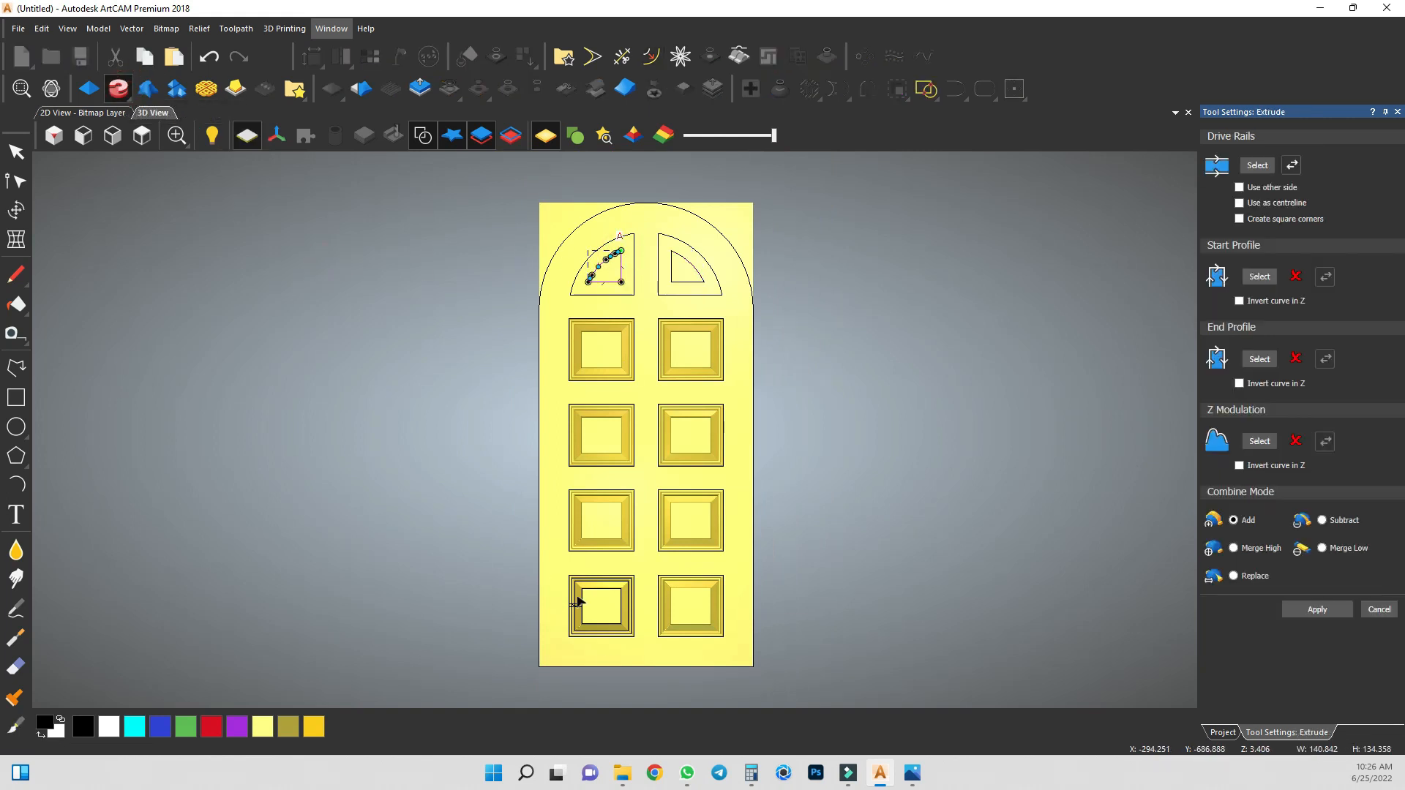
scroll(577, 601, "up", 3)
left_click(573, 613)
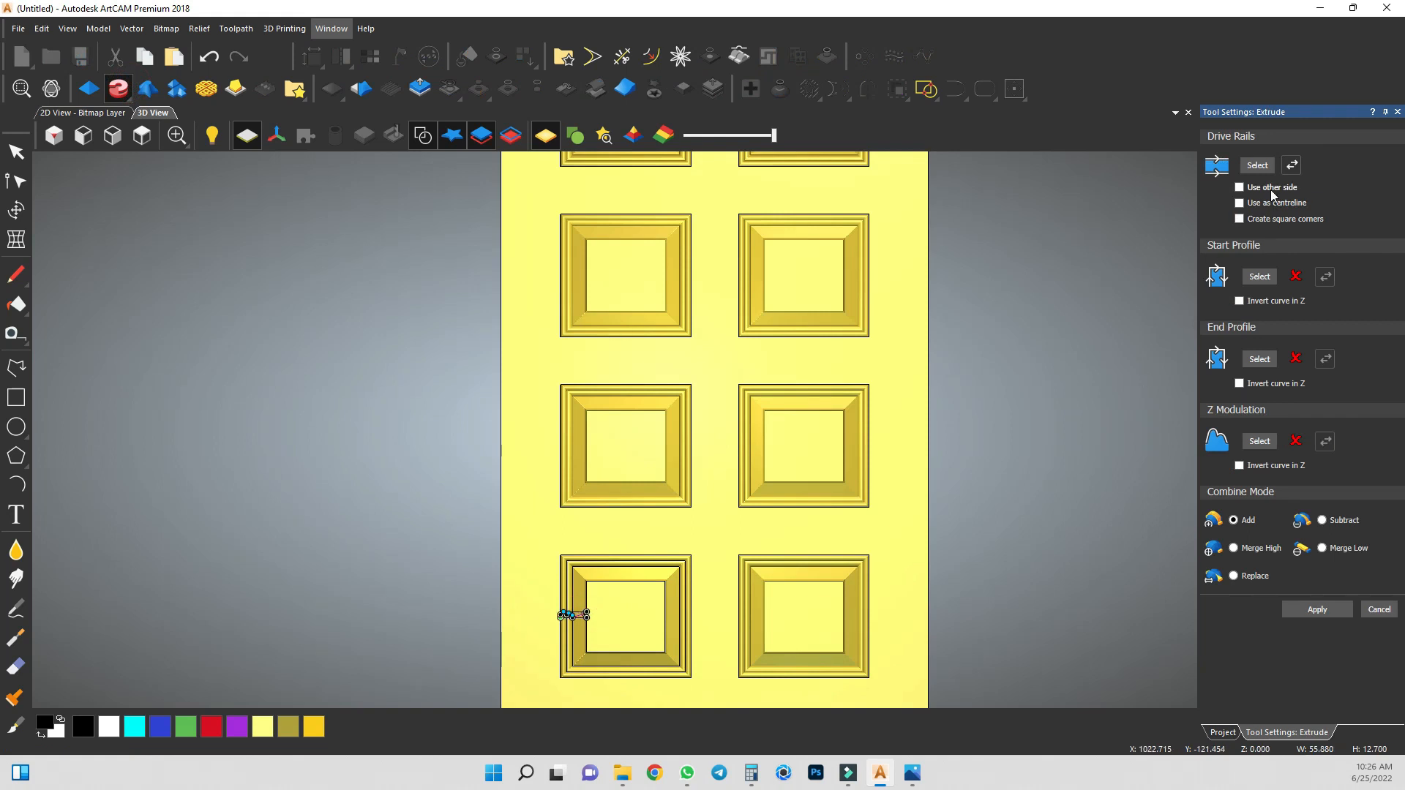
left_click(1260, 277)
scroll(661, 366, "down", 3)
scroll(618, 229, "up", 6)
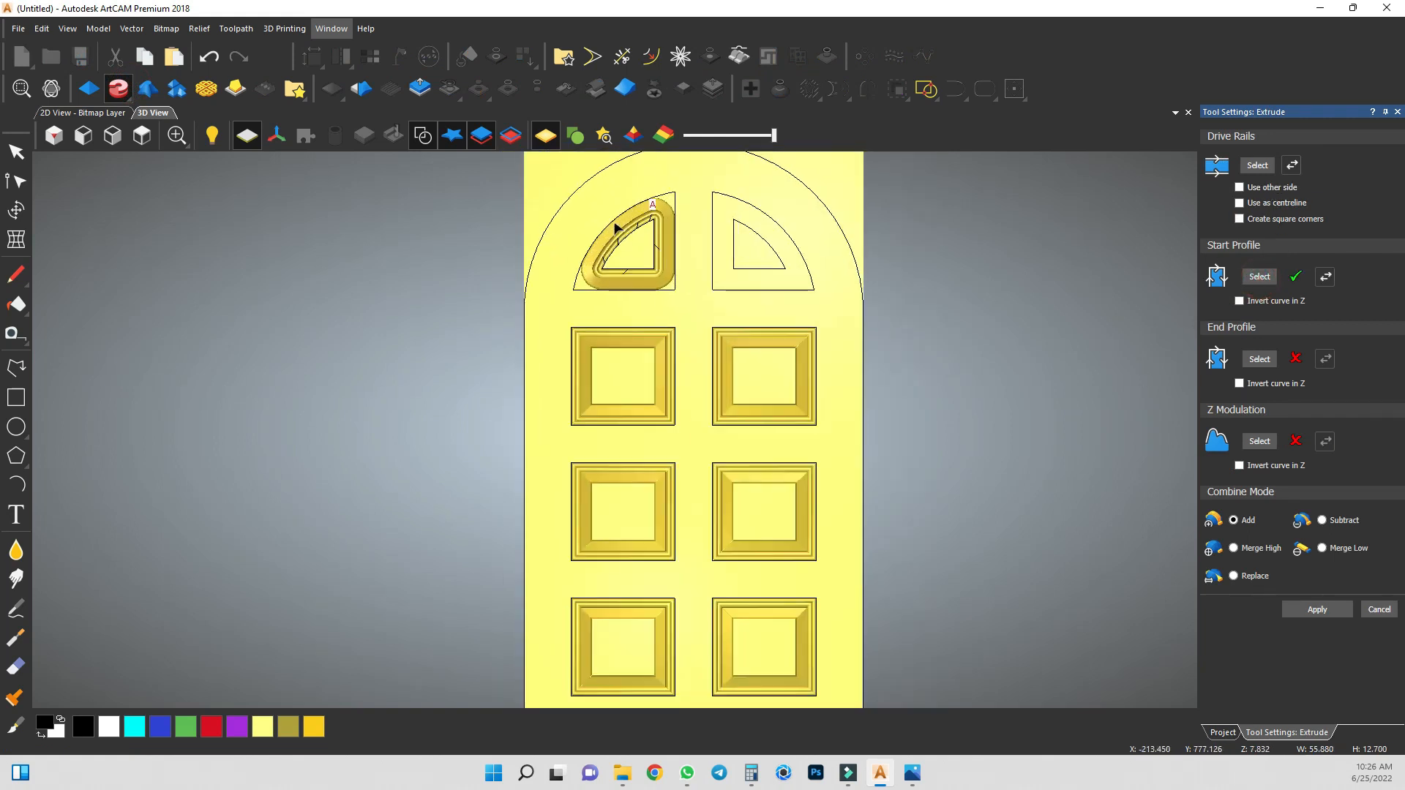
Reverse the start profile, invert its curve in Z and create square corners for the left arched panel's moulding.
left_click(1324, 277)
left_click(1239, 300)
left_click(1239, 218)
scroll(712, 386, "down", 3)
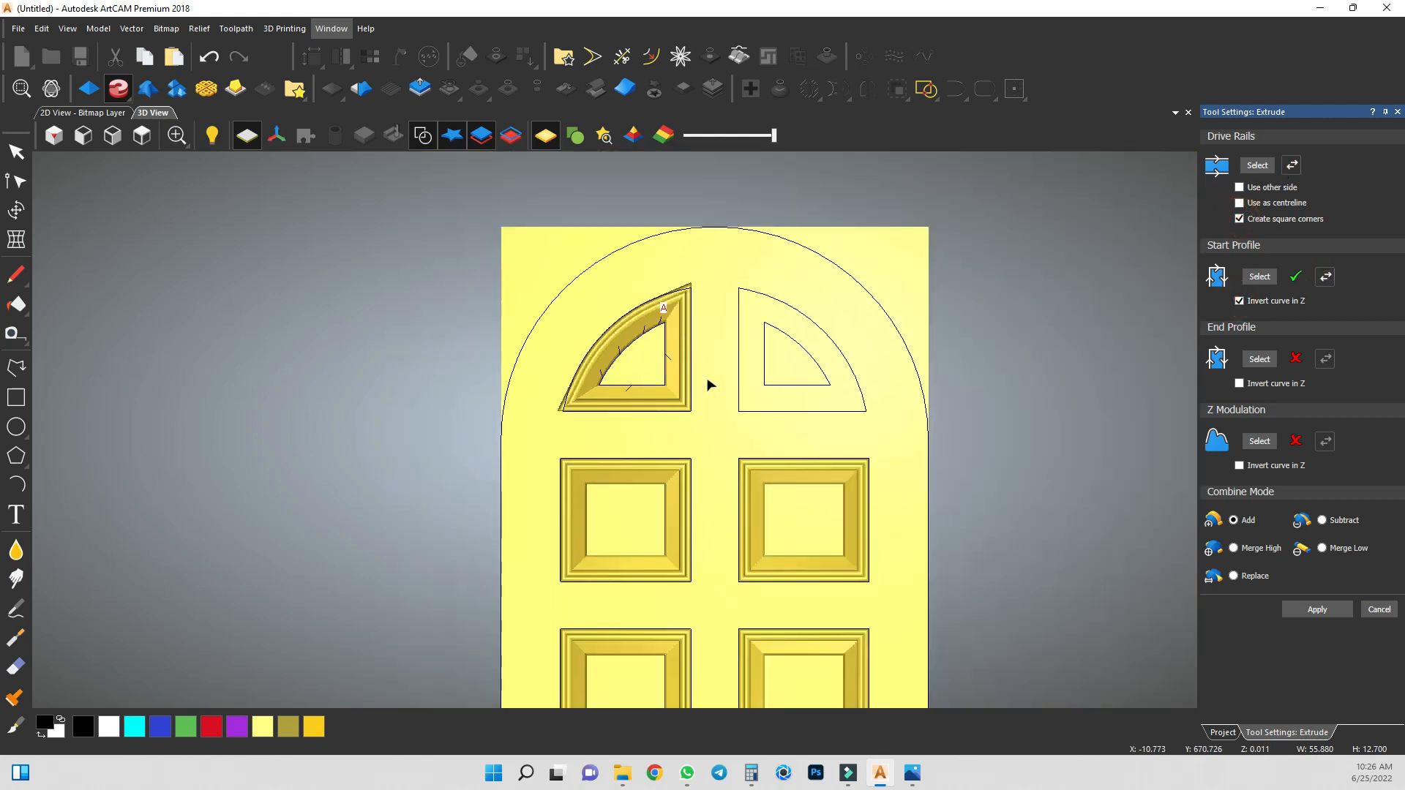
scroll(614, 375, "up", 2)
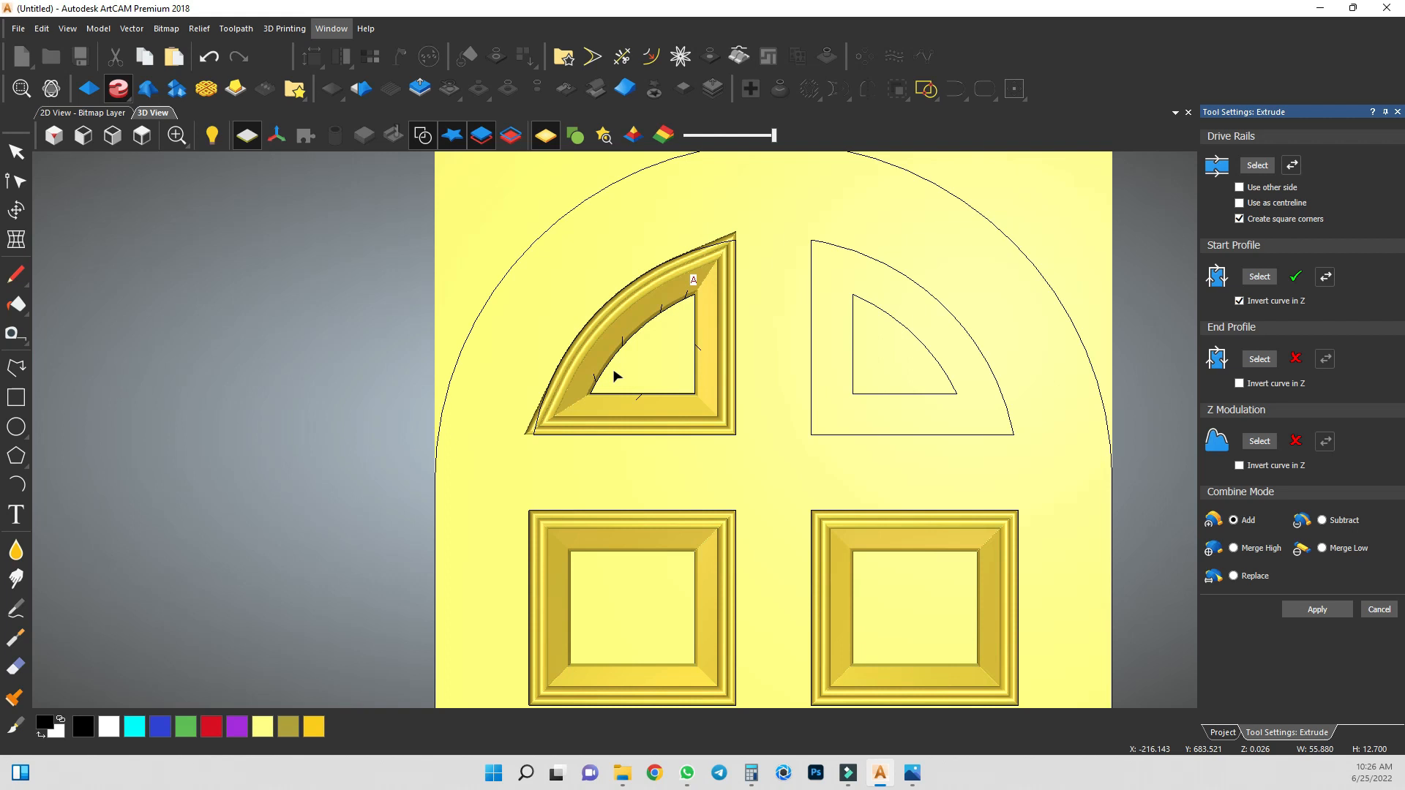
scroll(578, 441, "up", 6)
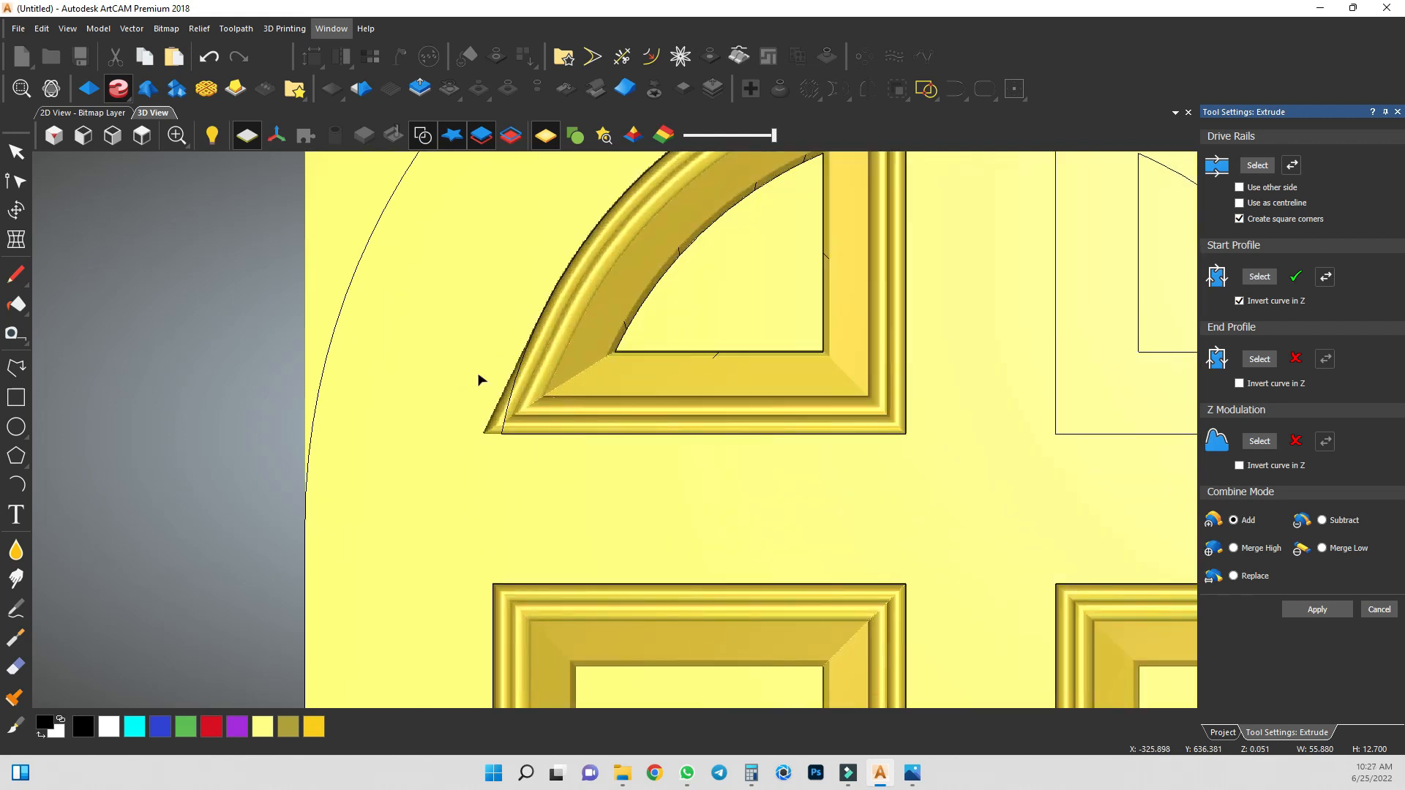
scroll(781, 515, "down", 6)
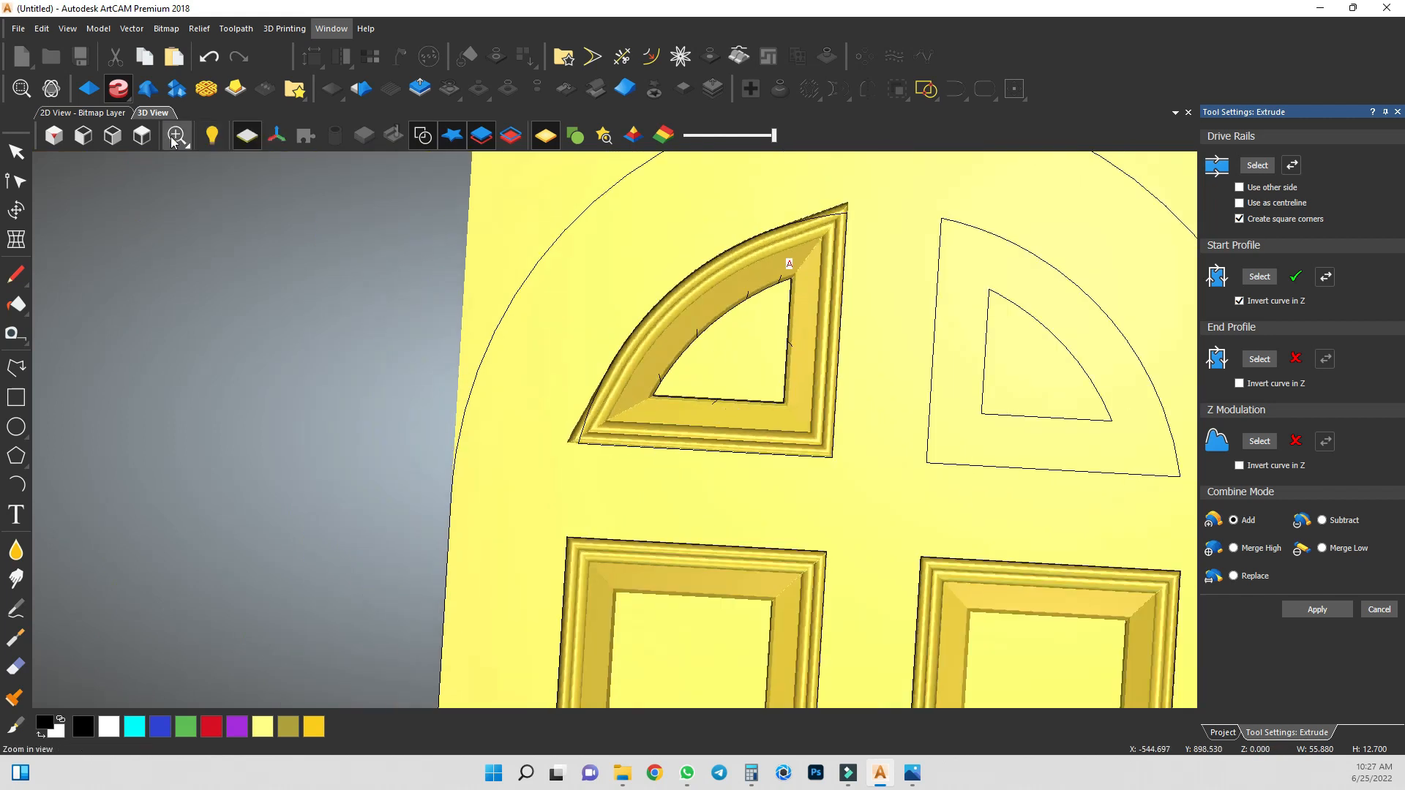
Try to move the lower-left corner node of the left arched panel's outer vector slightly to the right.
left_click(141, 136)
scroll(554, 279, "up", 2)
scroll(554, 279, "up", 1)
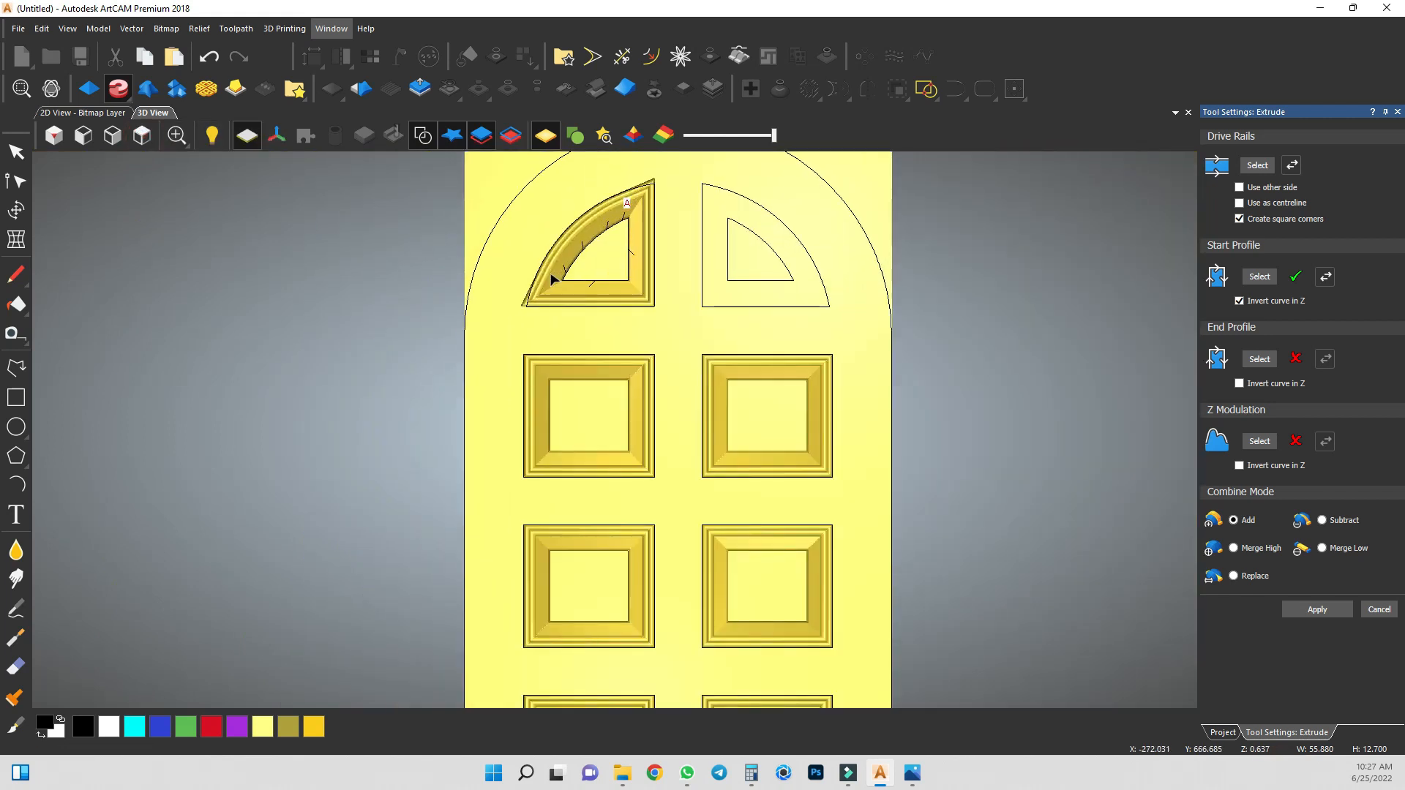
scroll(528, 306, "up", 4)
left_click(524, 316)
scroll(523, 315, "up", 2)
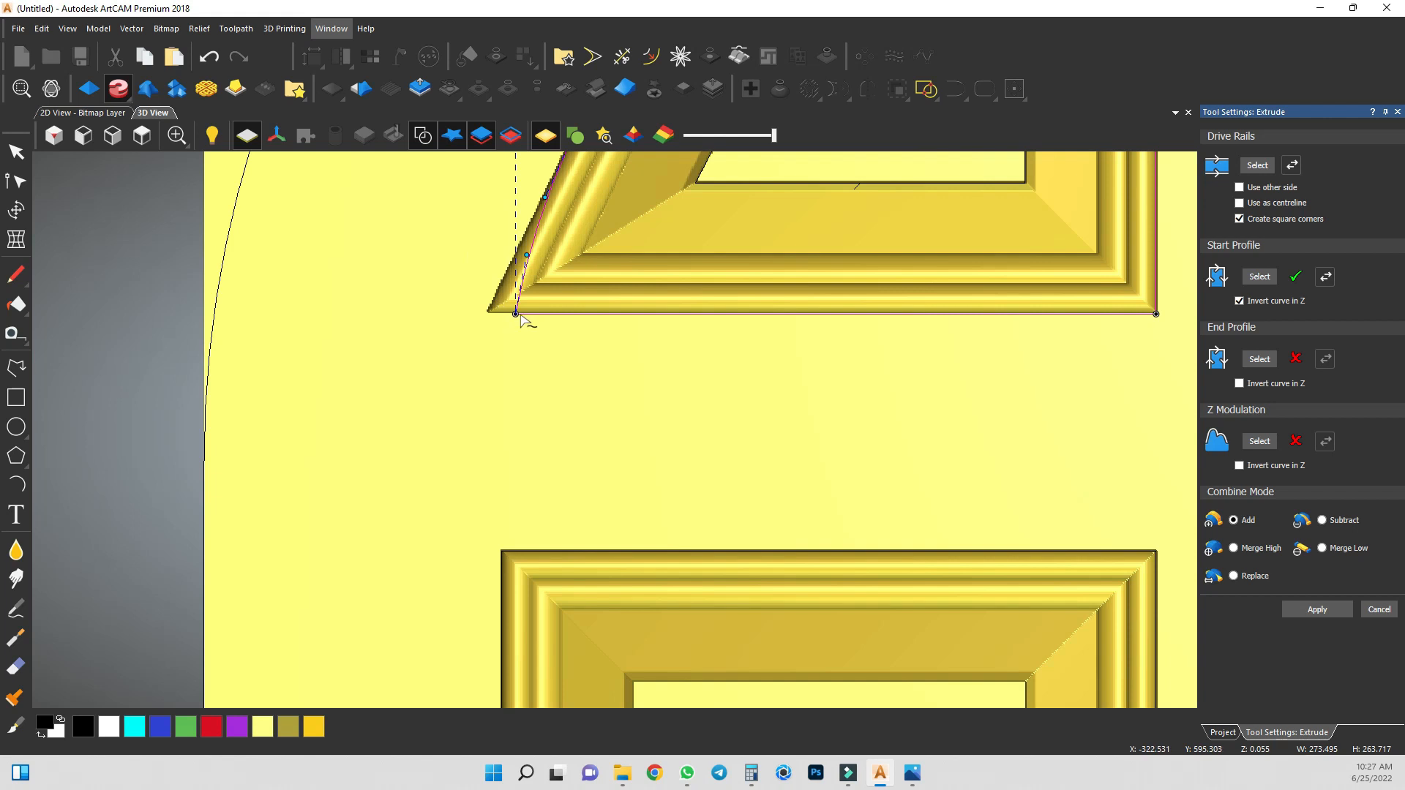
left_click_drag(517, 315, 536, 314)
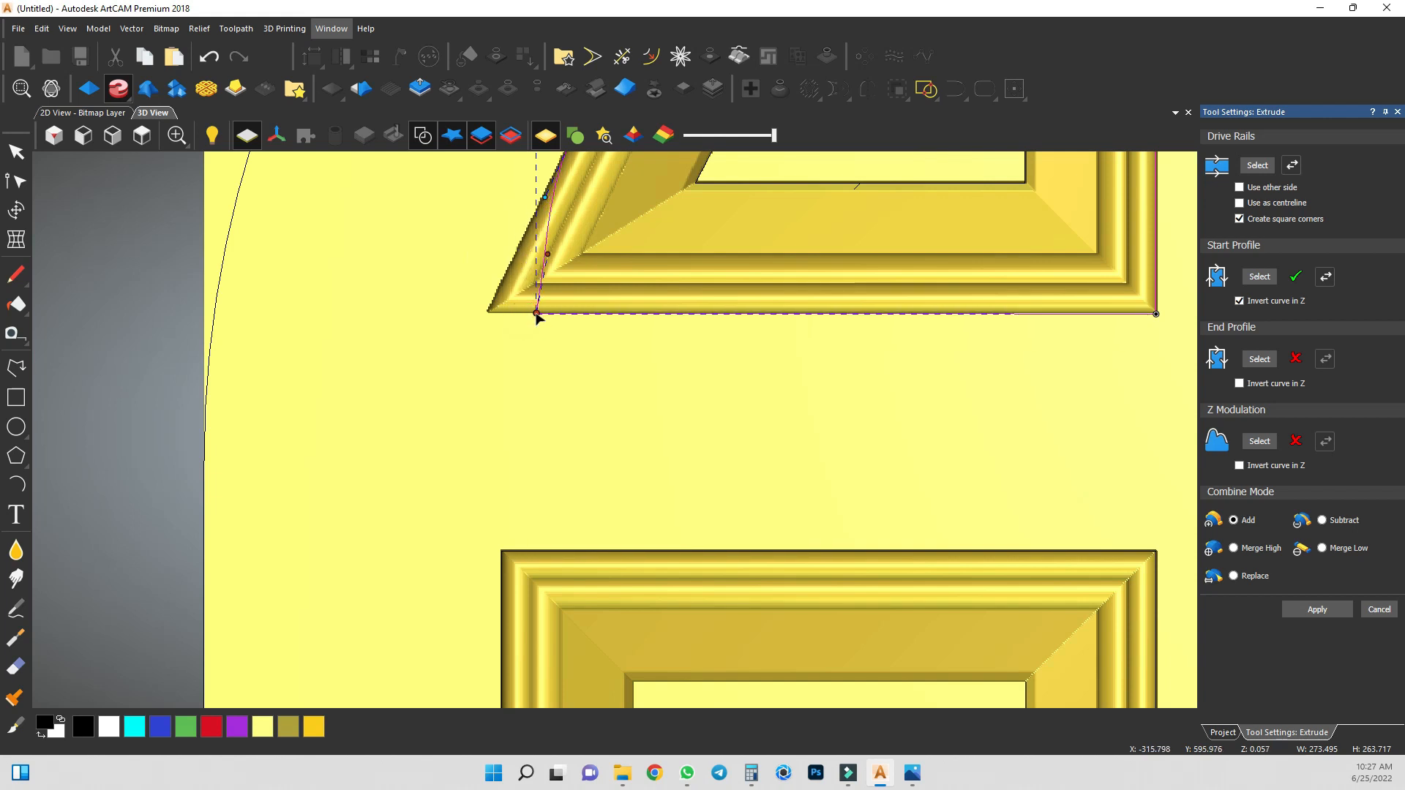
left_click(547, 253)
scroll(552, 264, "down", 5)
scroll(754, 248, "up", 3)
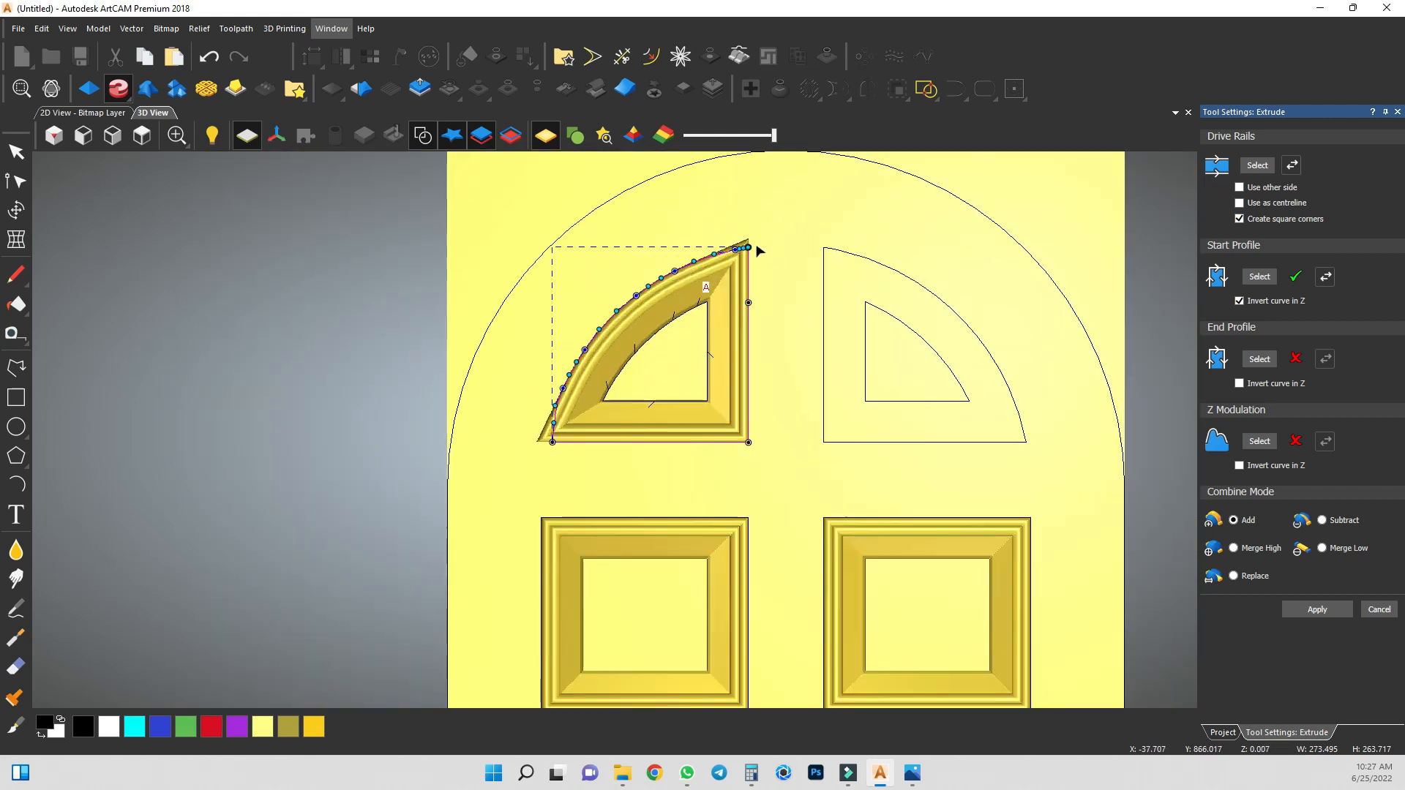
Undo the node move on the outer arched vector and set the extrusion to create square corners again.
key("ctrl+z")
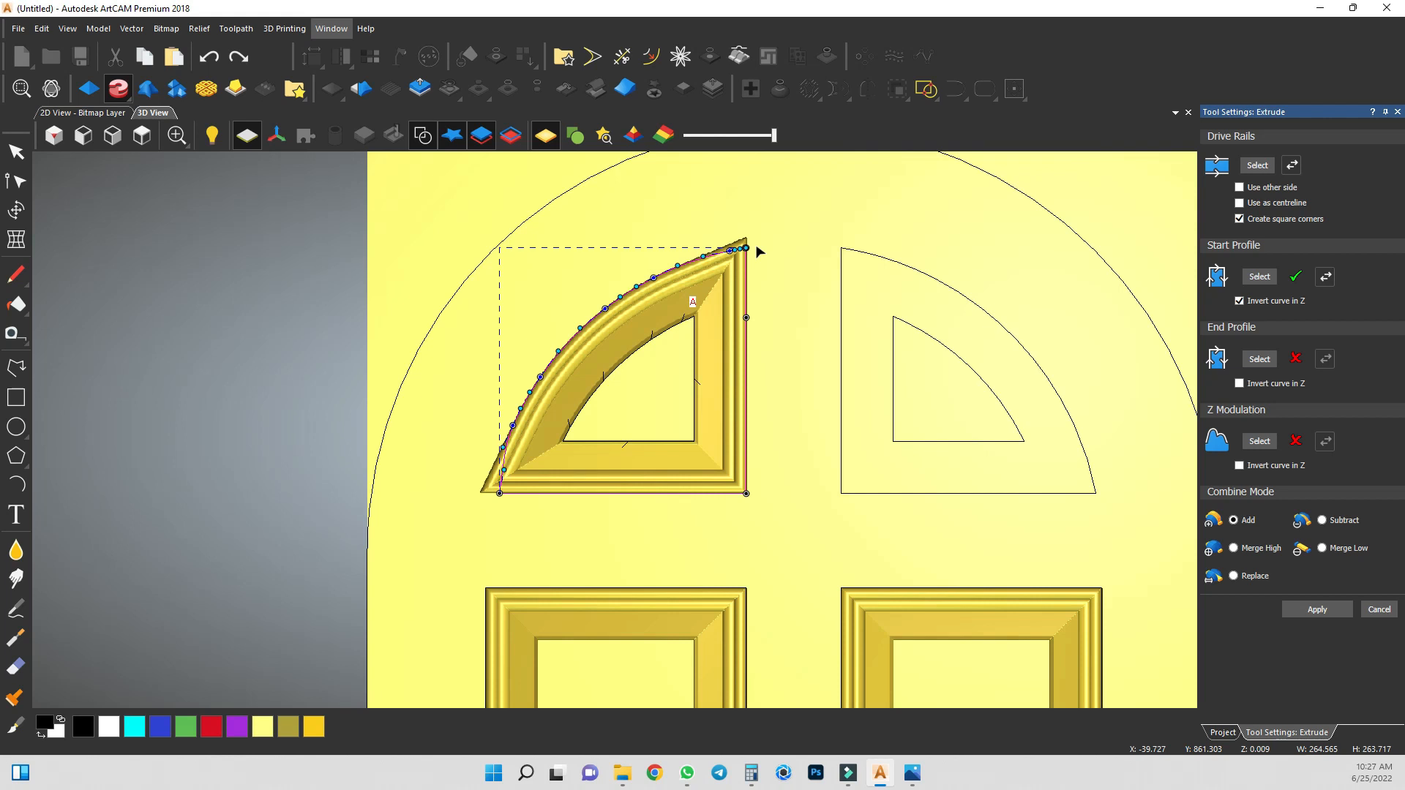
key("ctrl+z")
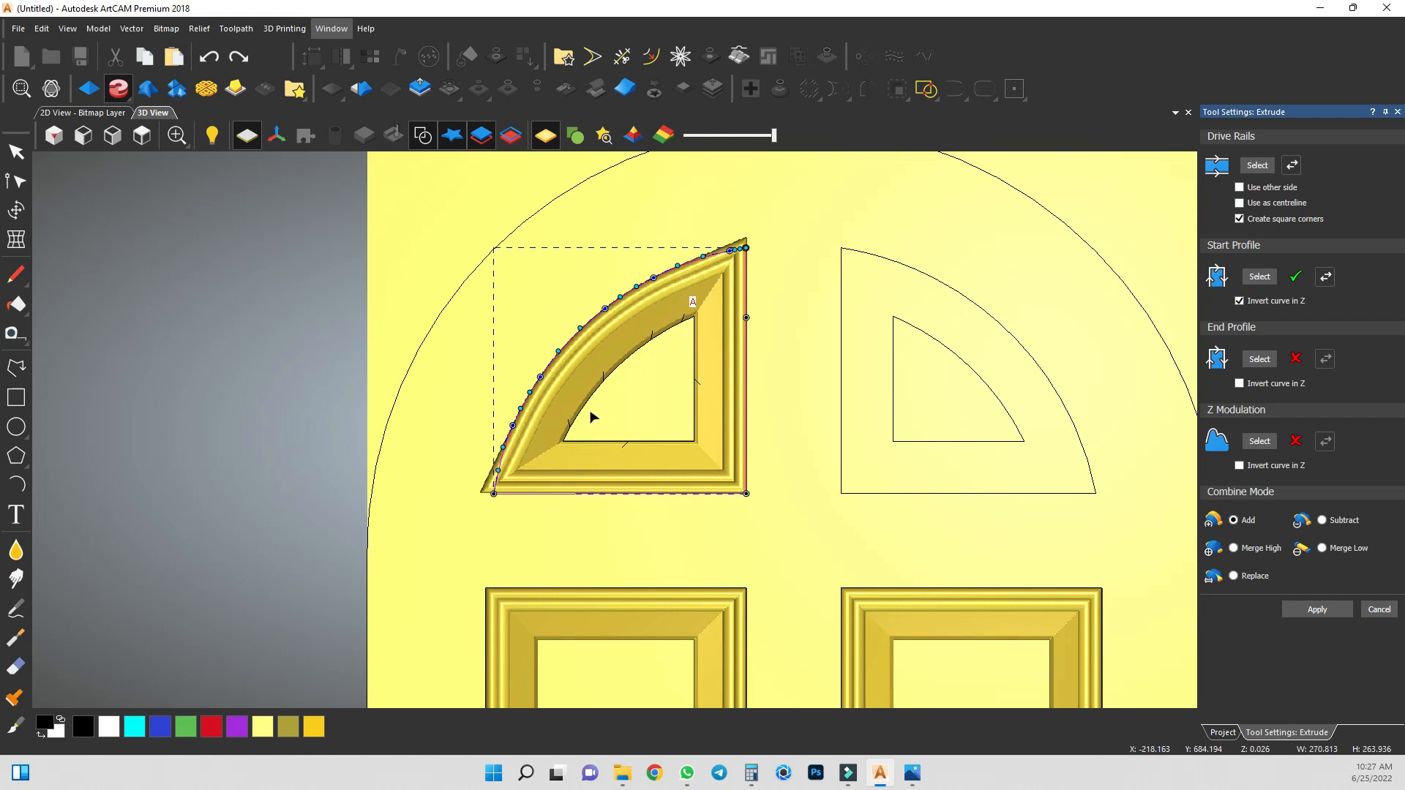
key("ctrl+z")
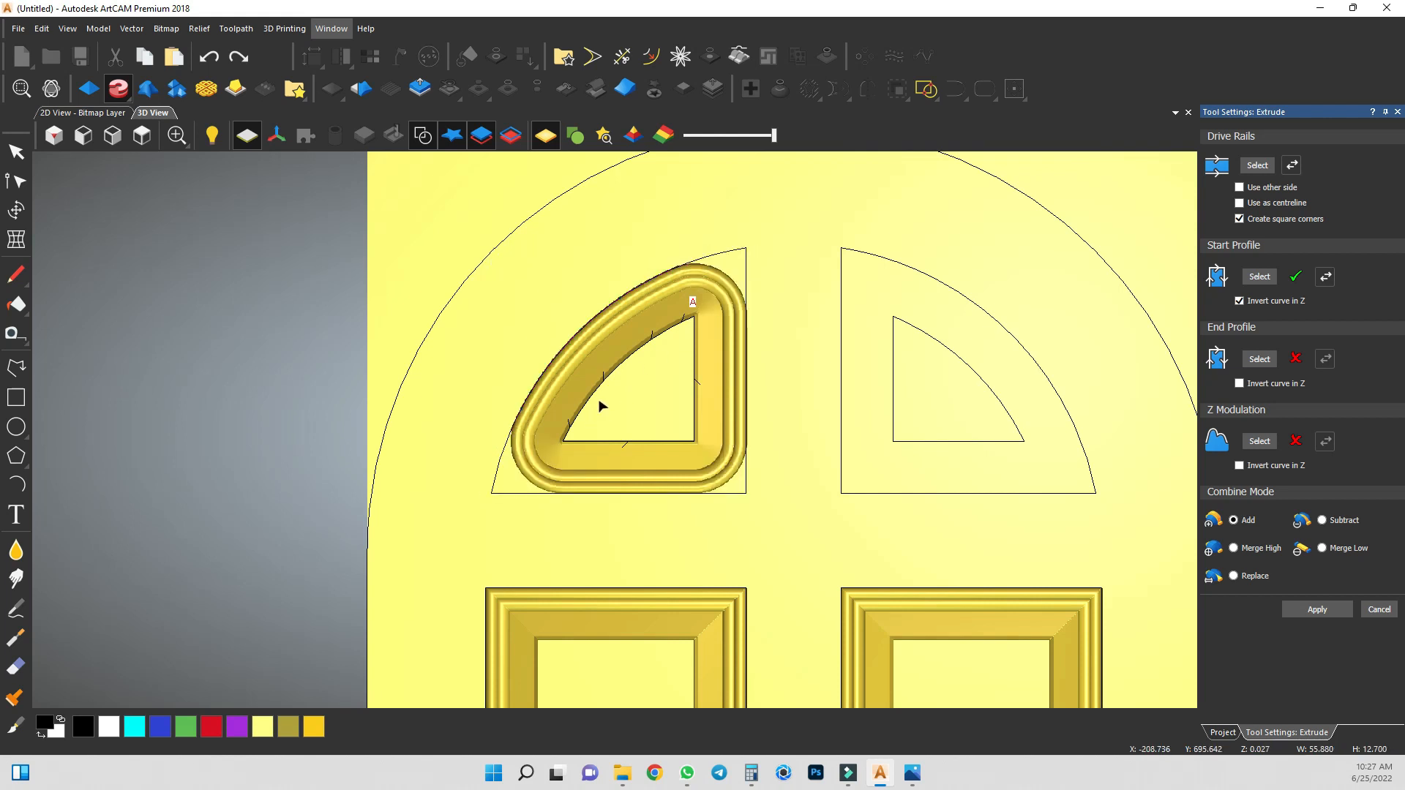
left_click(1239, 219)
Try to shift the lower-left corner node of the left arch's inner vector slightly to the right.
scroll(556, 446, "up", 5)
left_click(618, 398)
left_click_drag(611, 397, 622, 399)
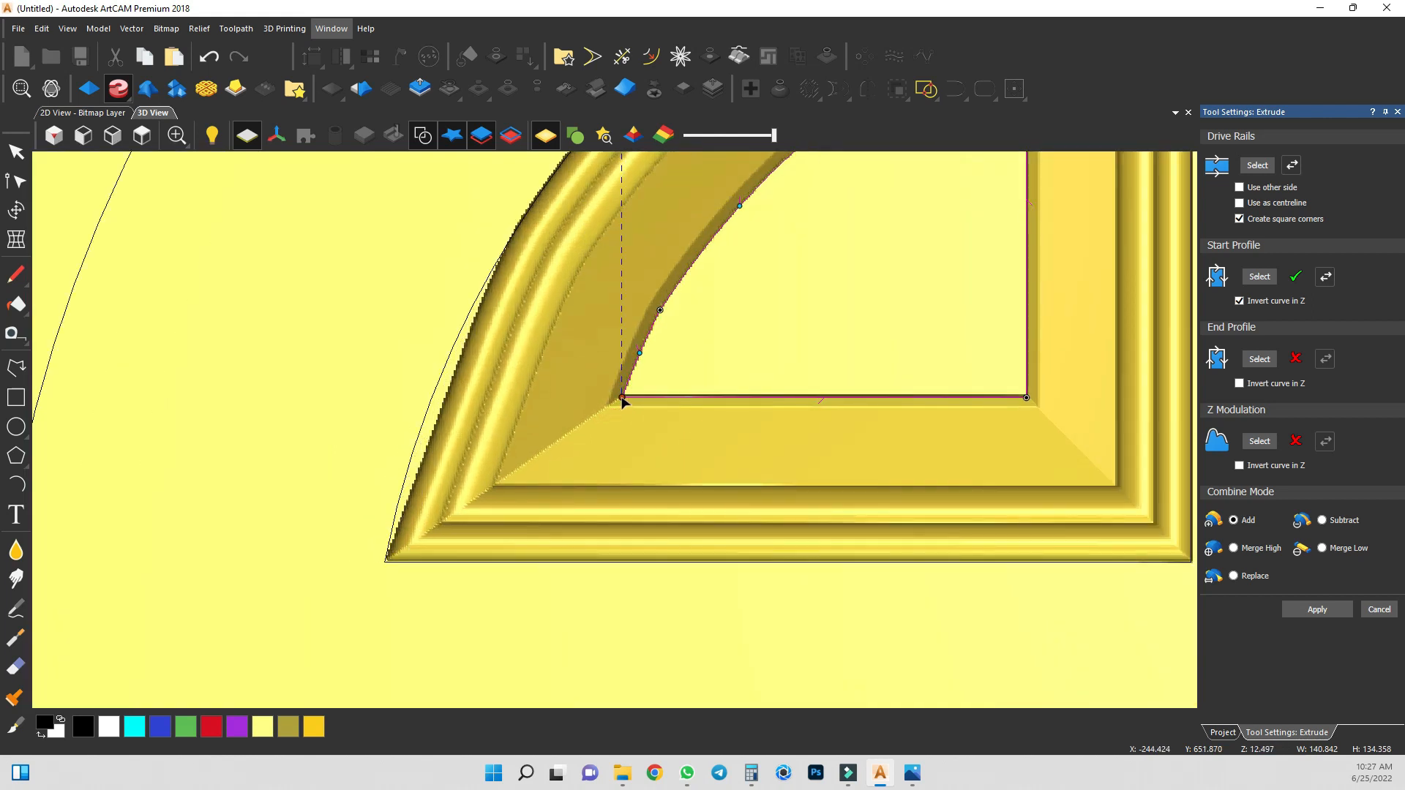
left_click_drag(641, 351, 640, 350)
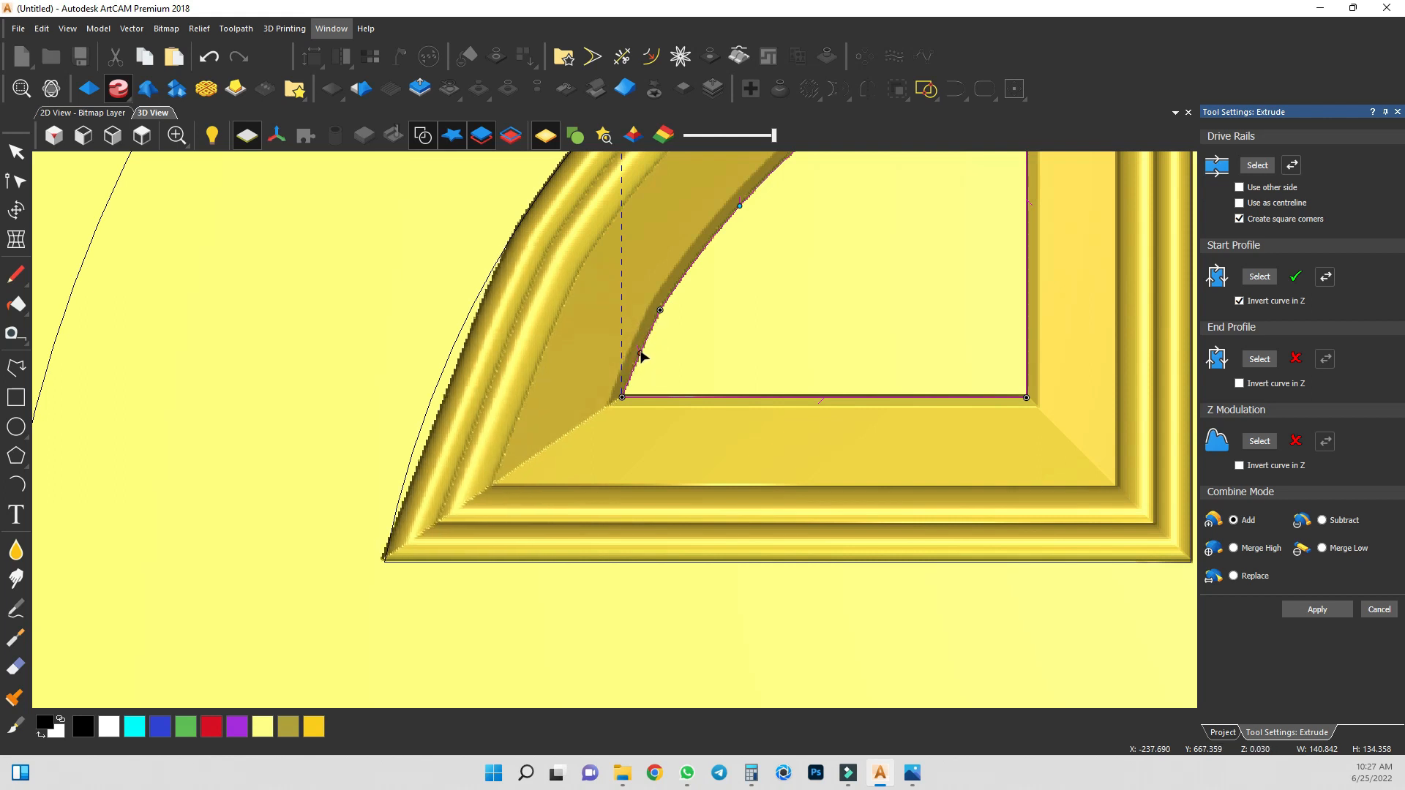
Try to reshape the inner arched vector's curve near its lower-left corner by adjusting the node and control points.
left_click(660, 312)
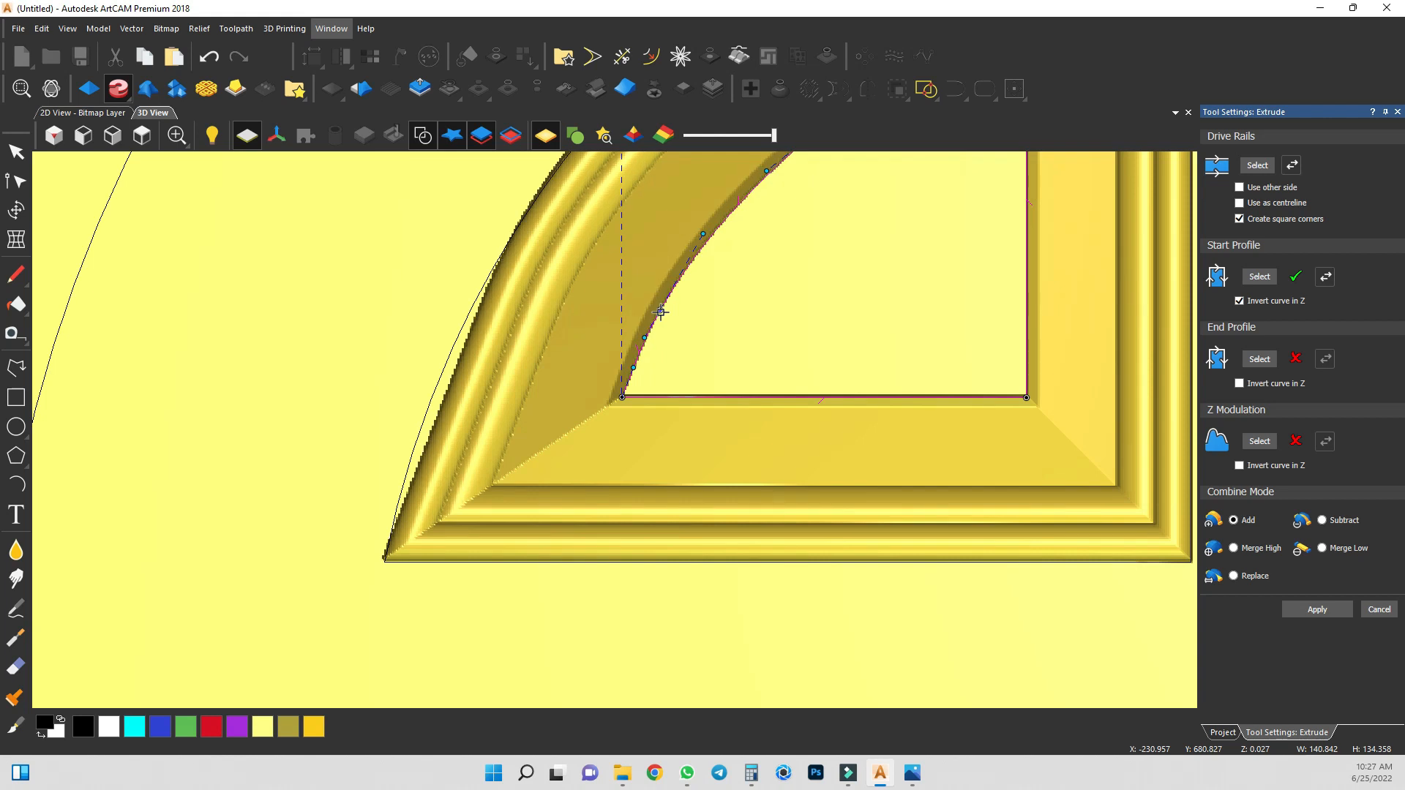
left_click(701, 234)
left_click(634, 365)
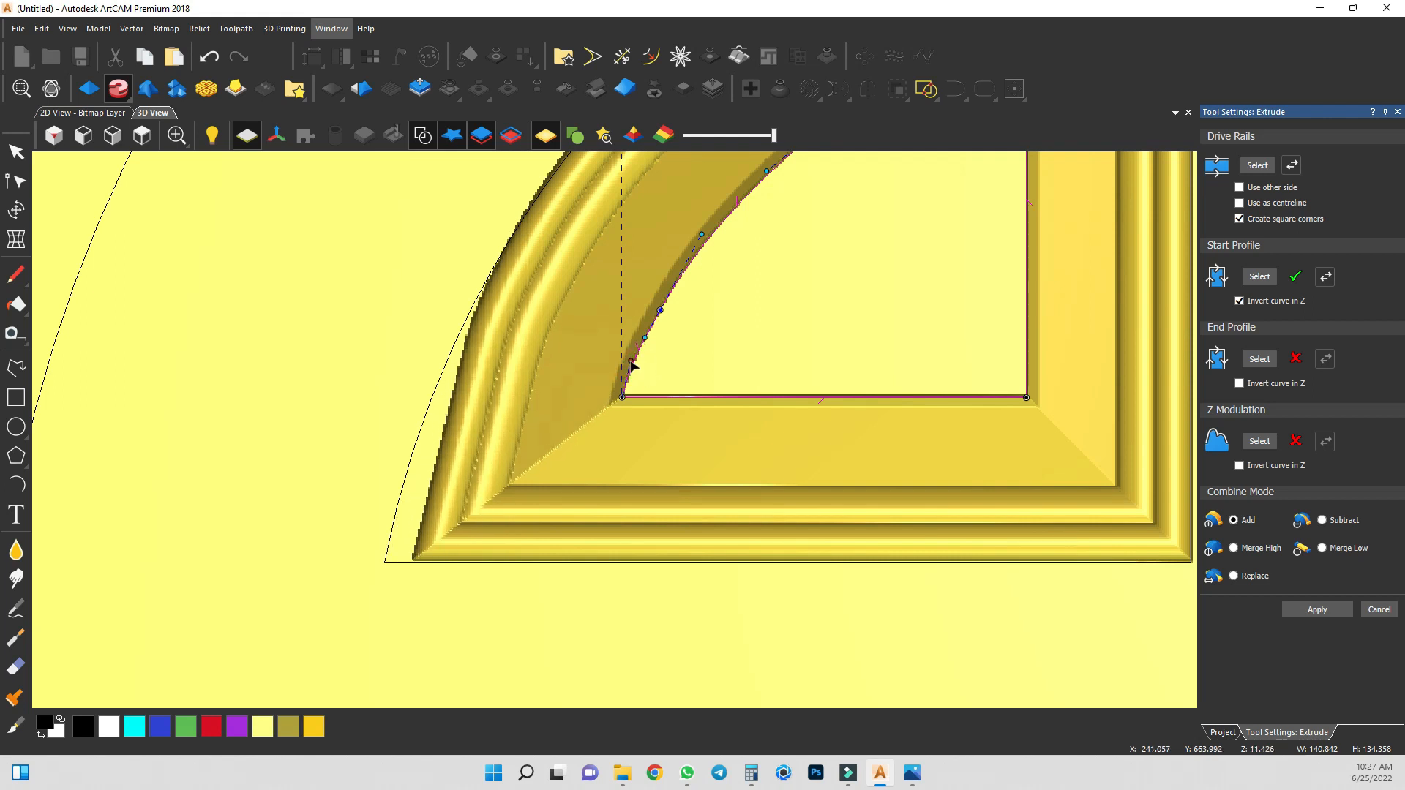
left_click_drag(634, 366, 608, 397)
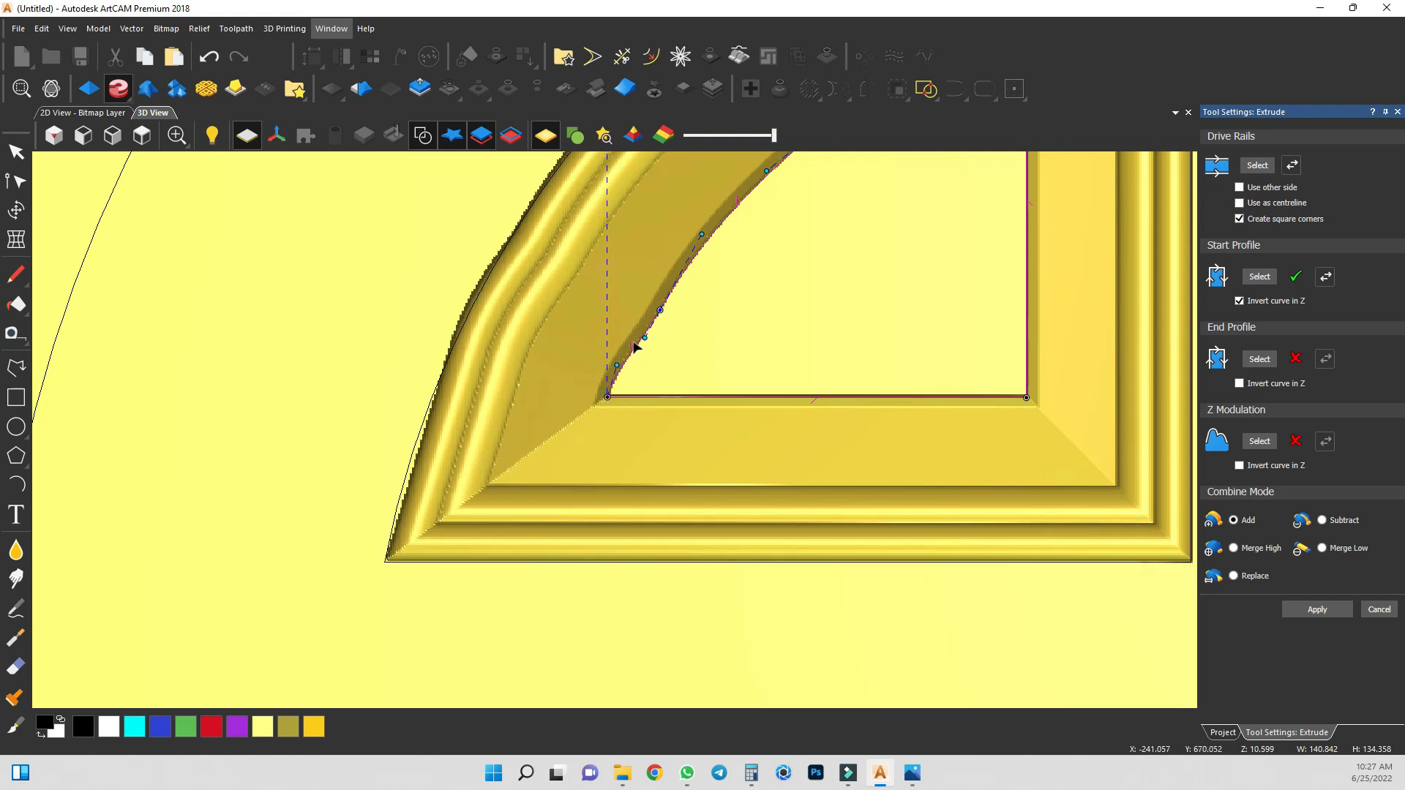
left_click_drag(643, 339, 627, 398)
Undo the curve and corner edits on the inner arched vector, including another trial shift of its lower-left node.
key("ctrl+z")
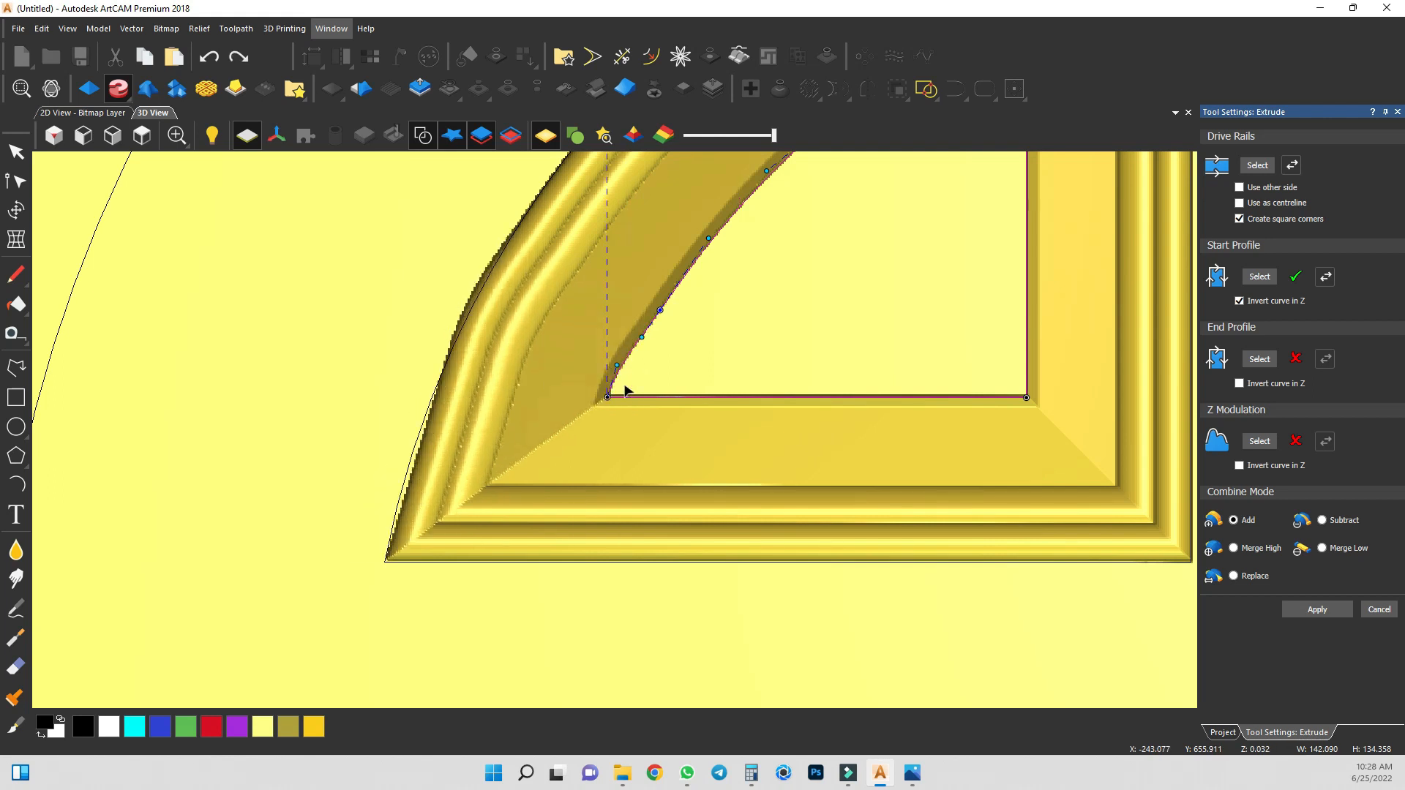
key("ctrl+z")
key("ctrl+z")
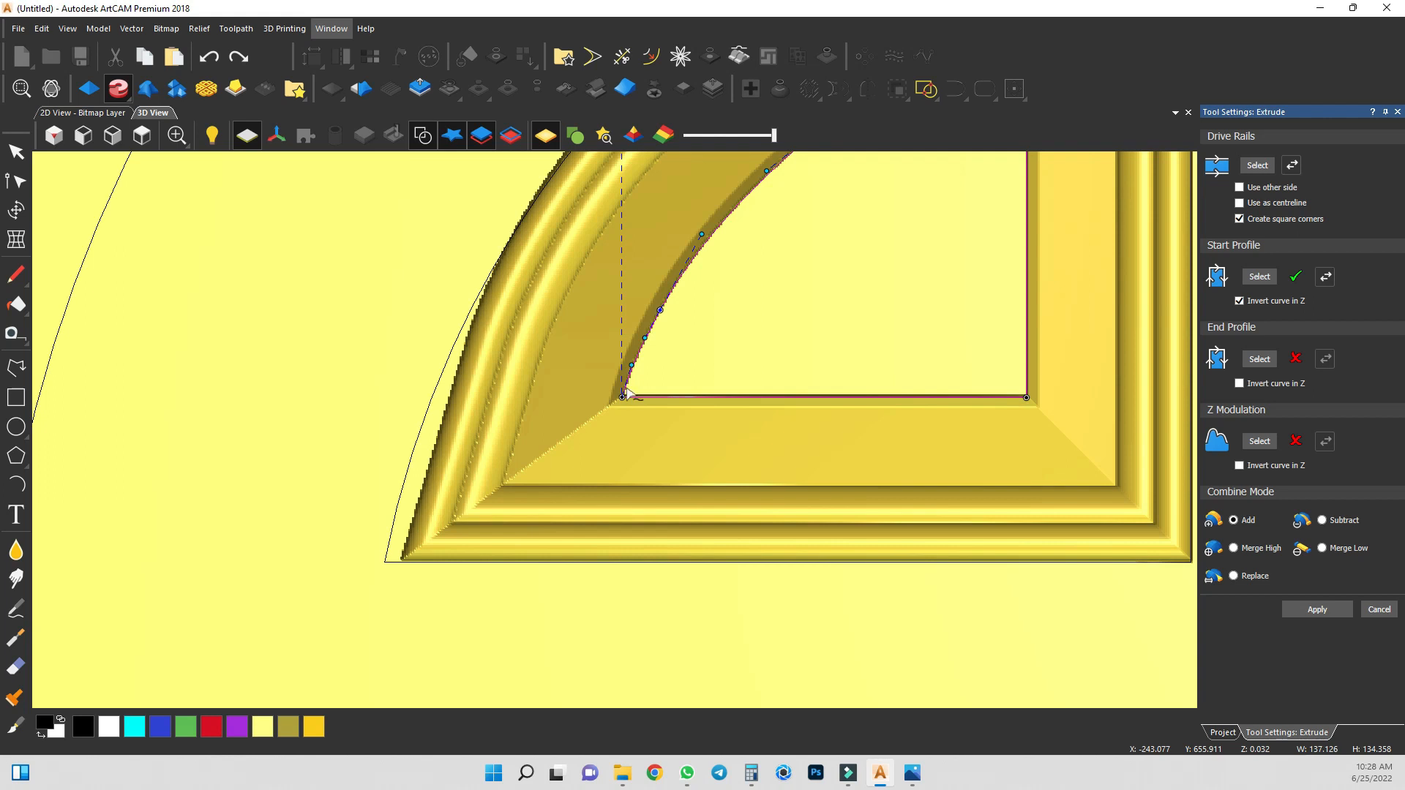
left_click_drag(621, 398, 614, 398)
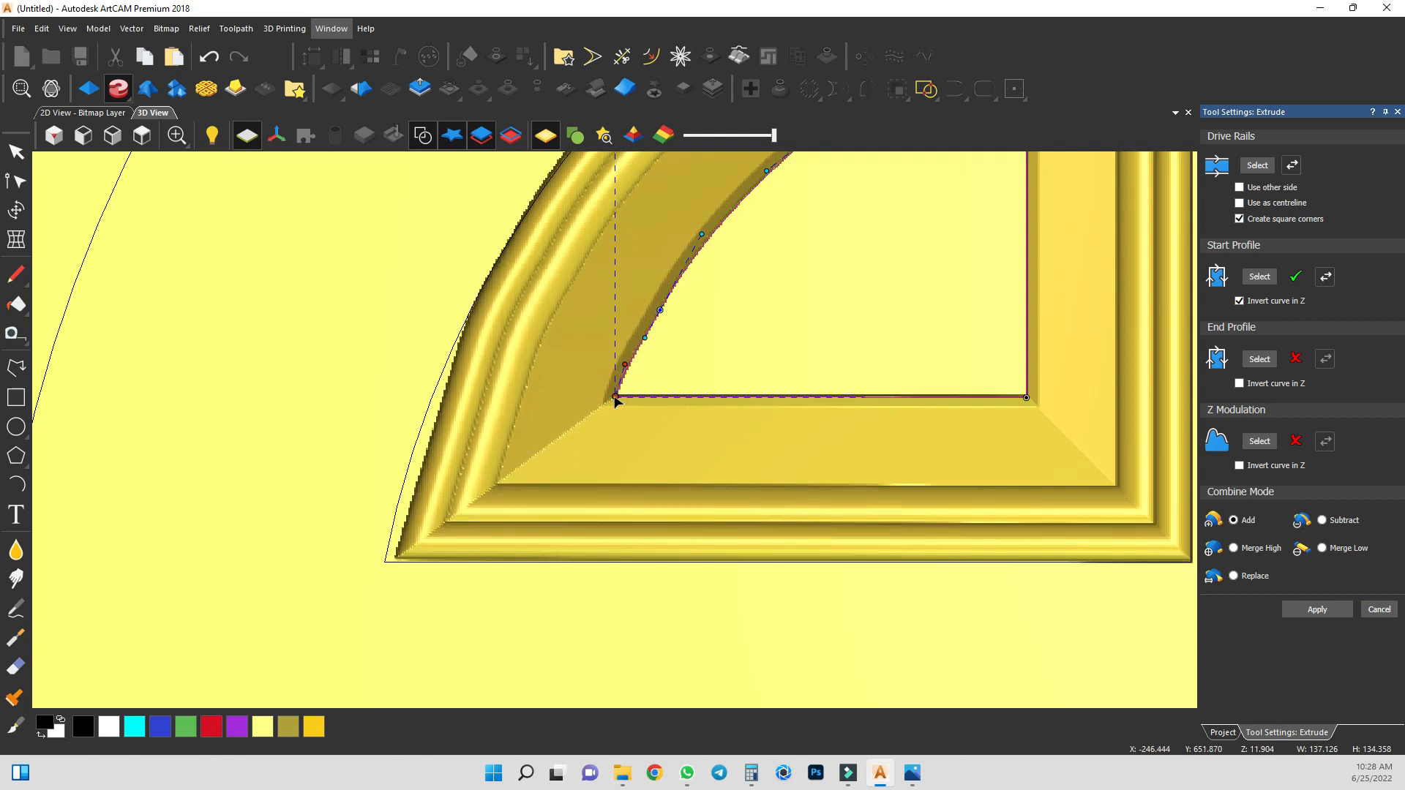
key("ctrl+z")
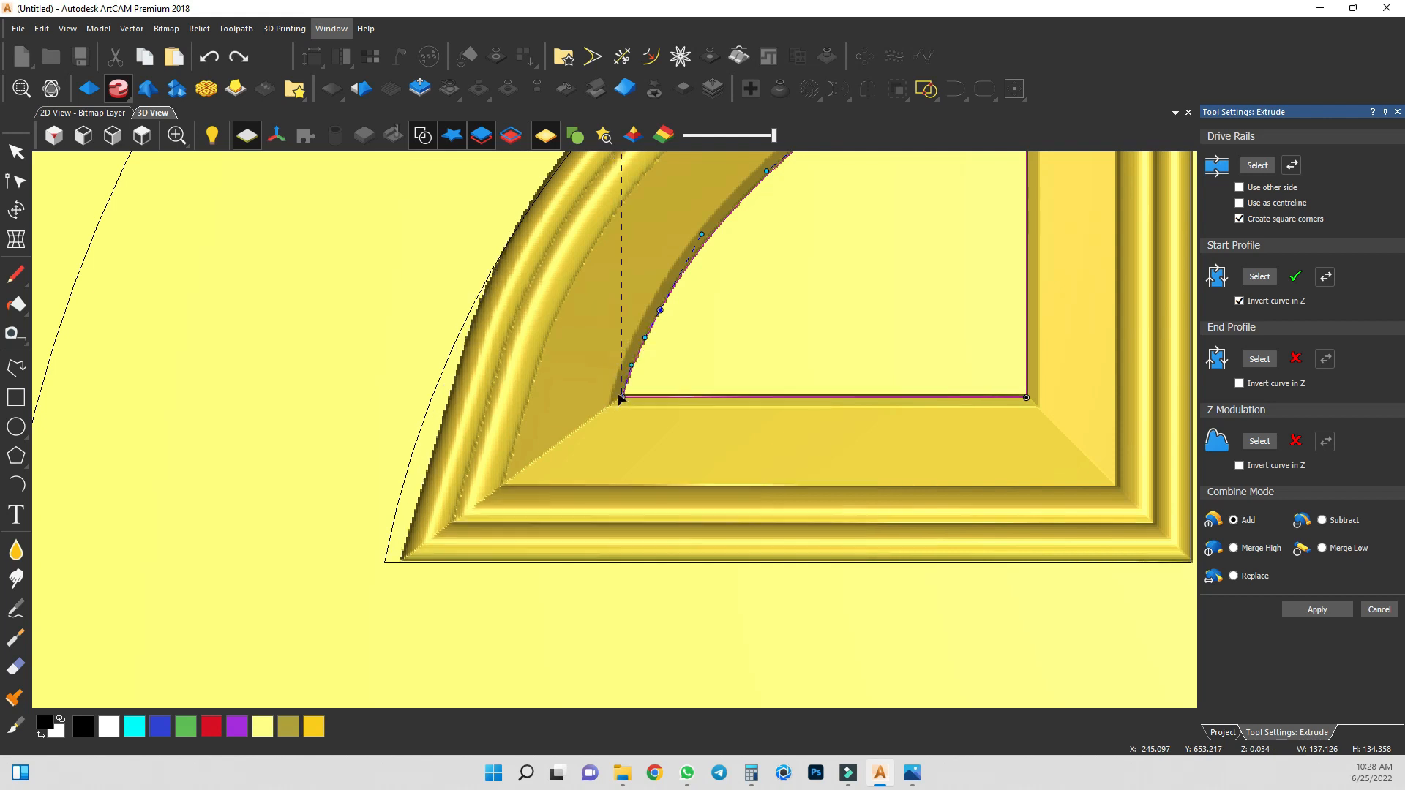
scroll(620, 397, "down", 3)
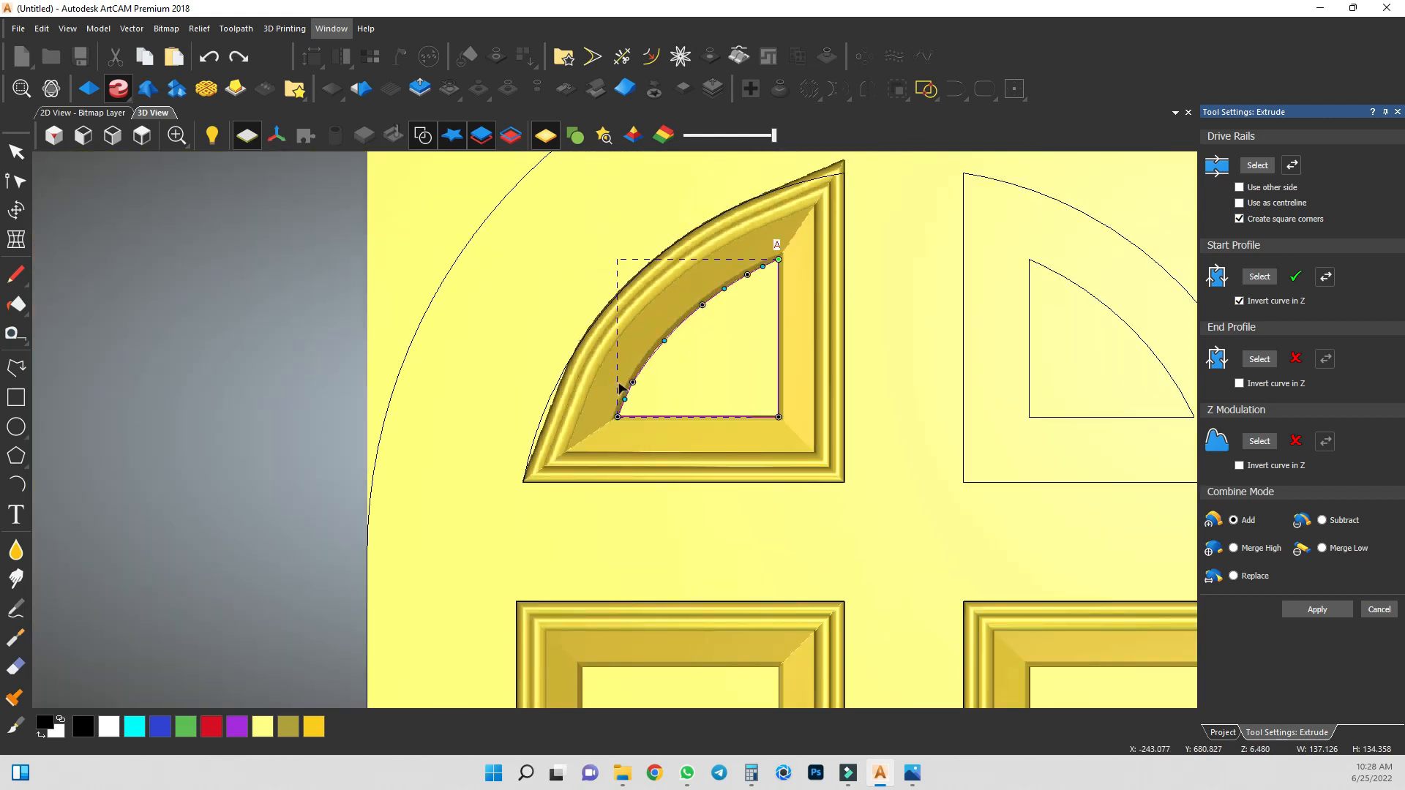
key("ctrl+z")
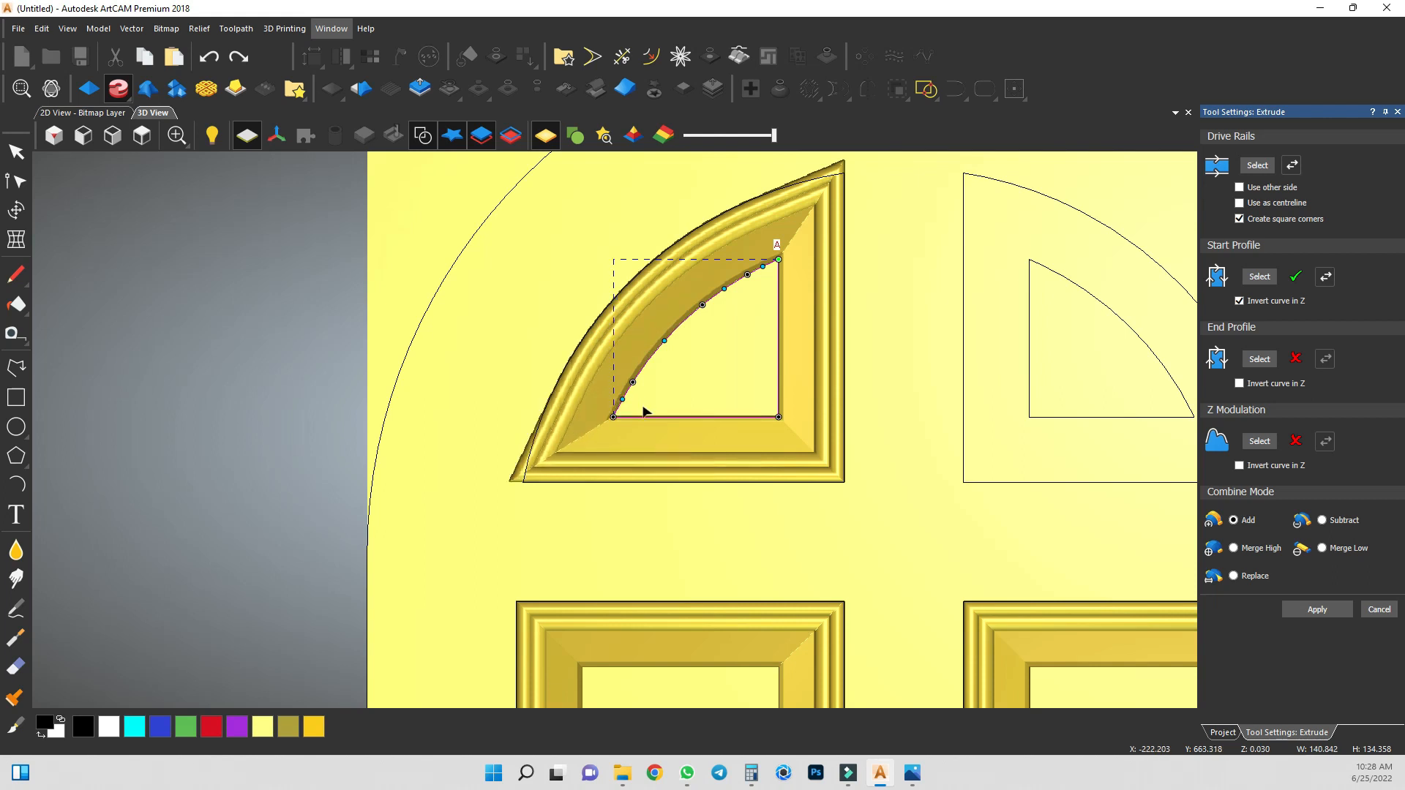
Move the inner arched vector's lower-left corner node slightly to the right to bring the moulding closer to the outer outline.
scroll(642, 412, "up", 3)
left_click_drag(588, 424, 592, 426)
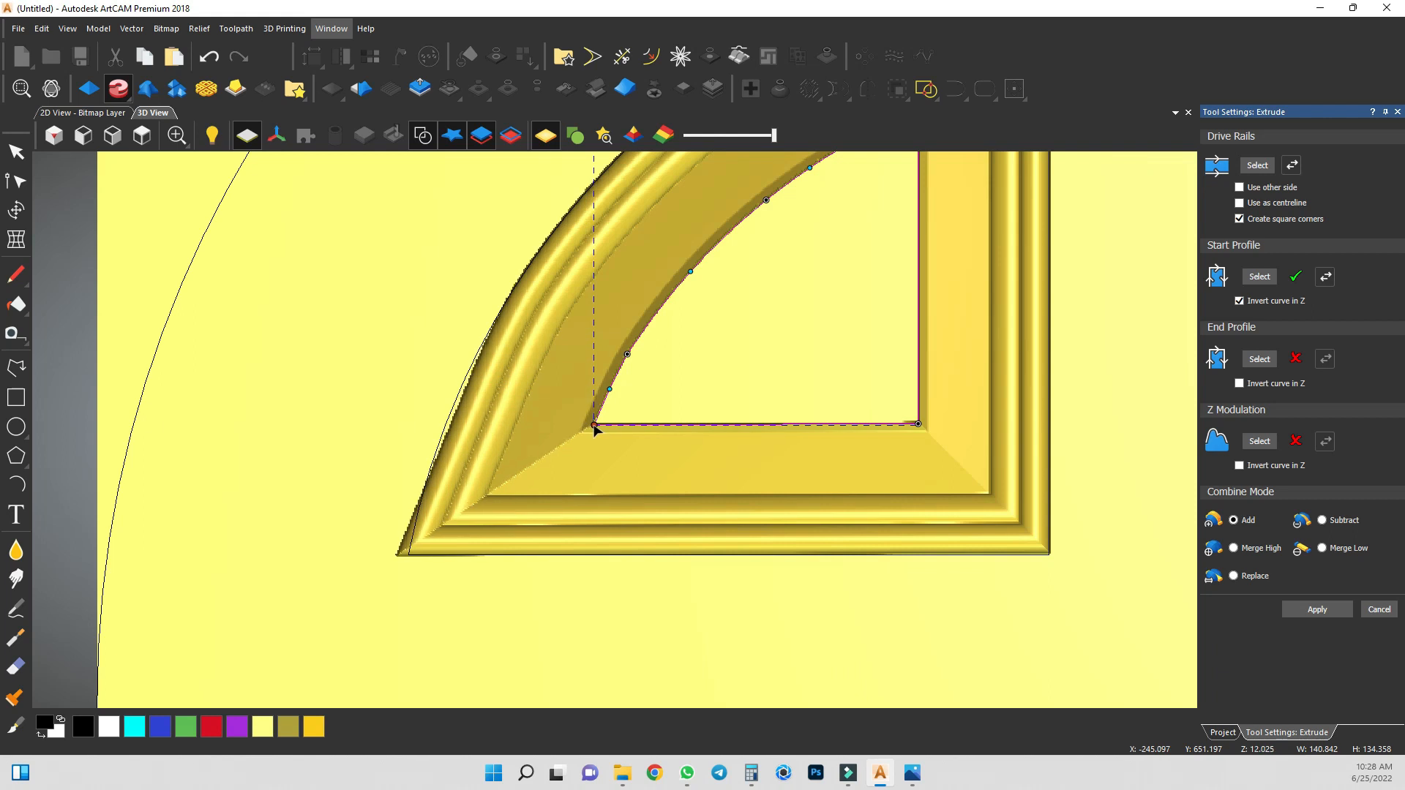
scroll(590, 426, "down", 3)
scroll(569, 381, "down", 2)
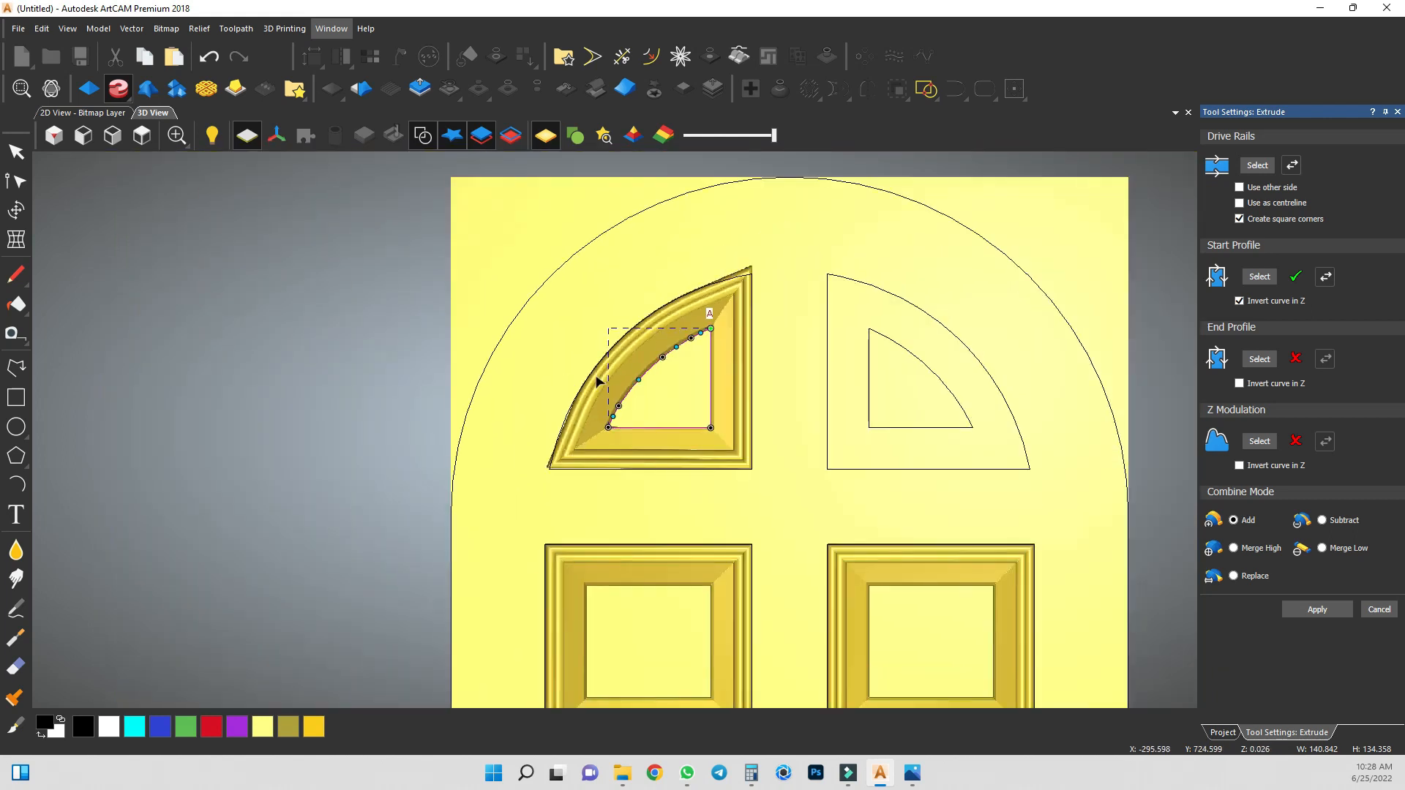
scroll(608, 414, "up", 1)
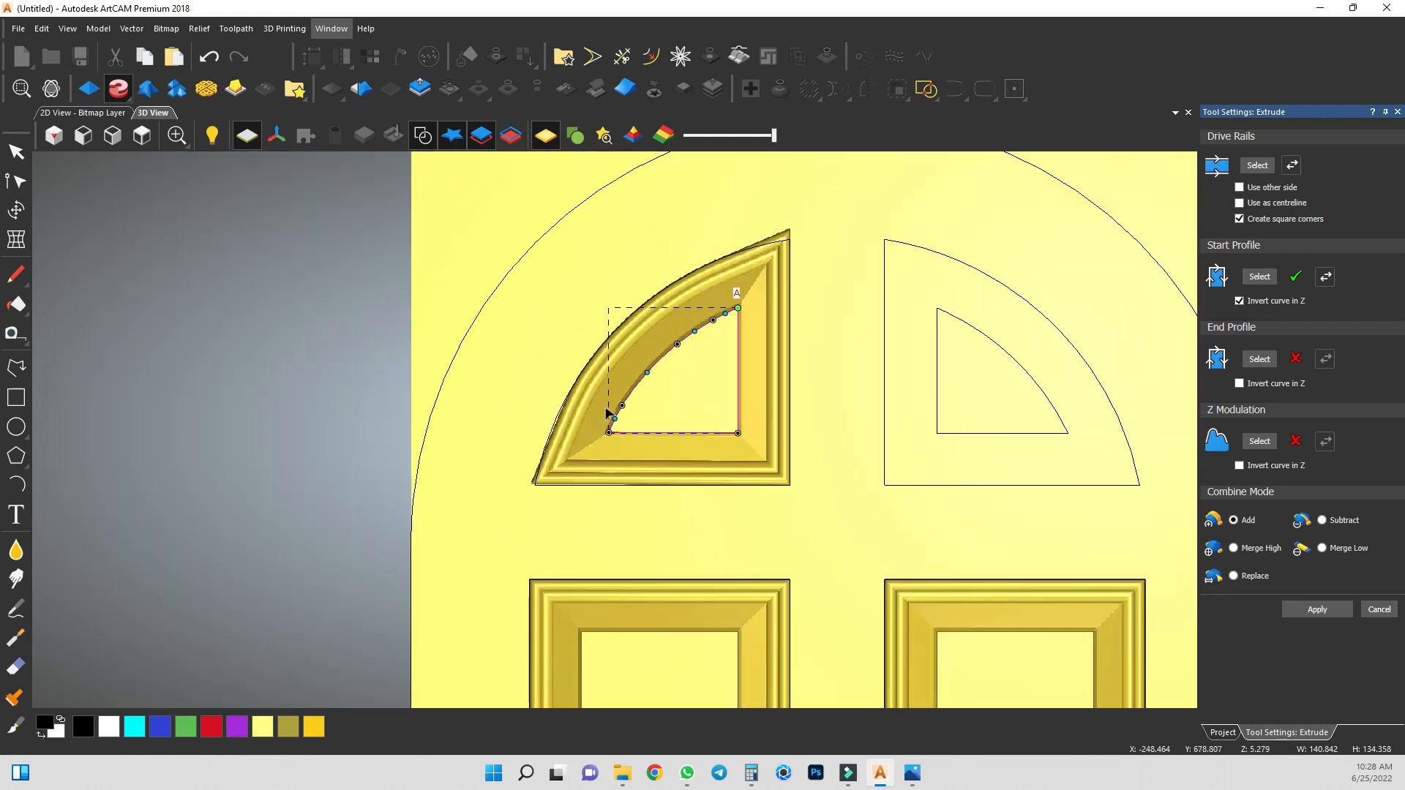
Undo the last shift of the inner arched vector's lower-left corner node.
scroll(607, 414, "down", 1)
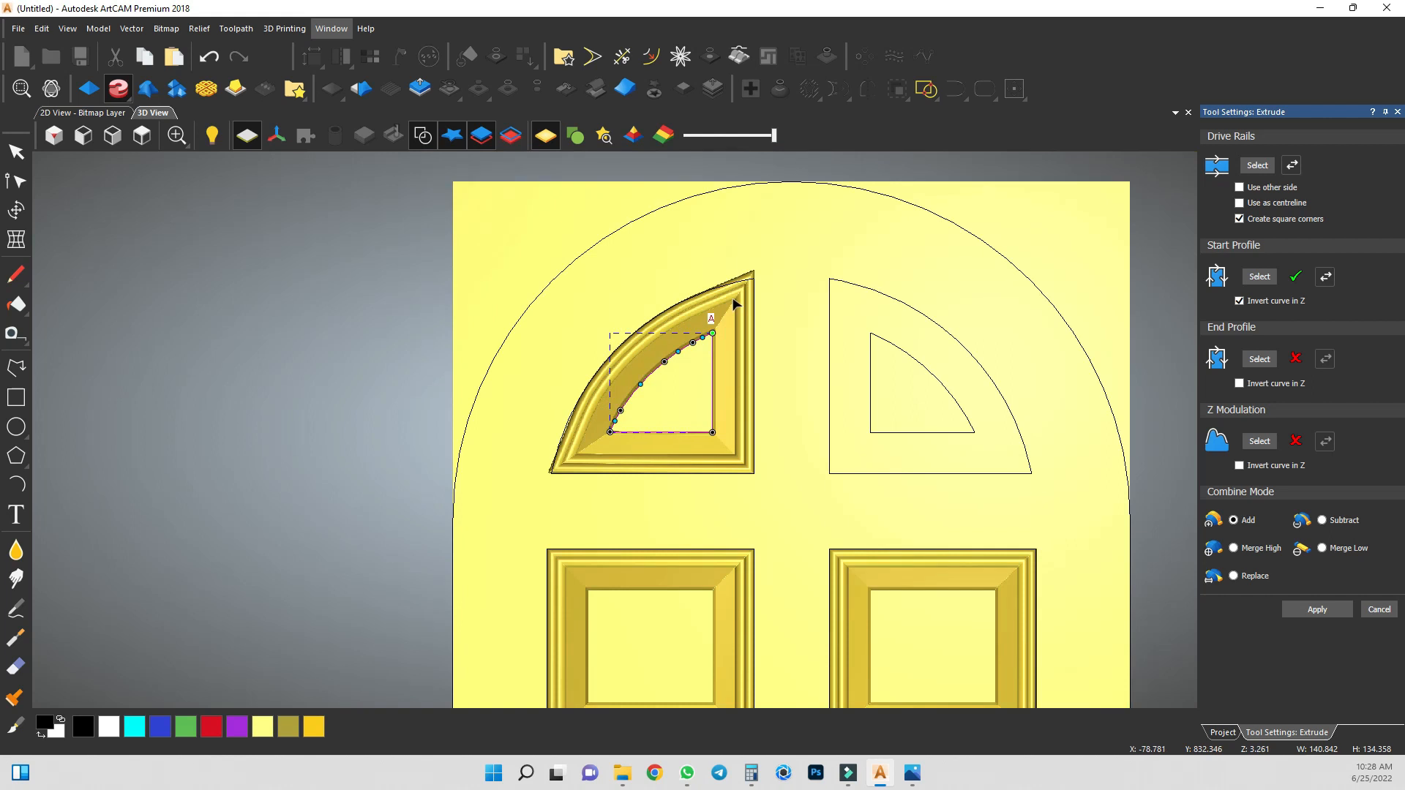
key("ctrl+z")
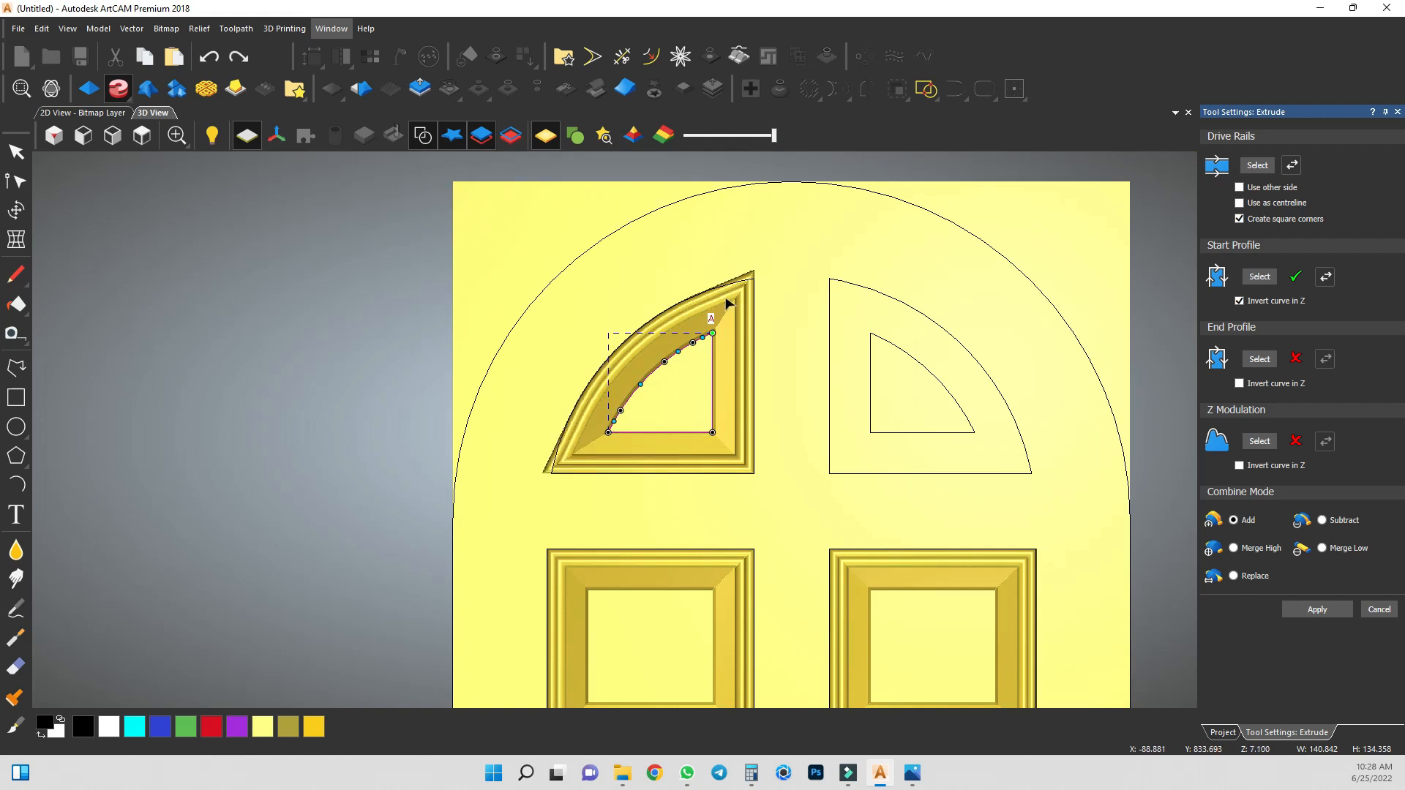
scroll(742, 278, "up", 1)
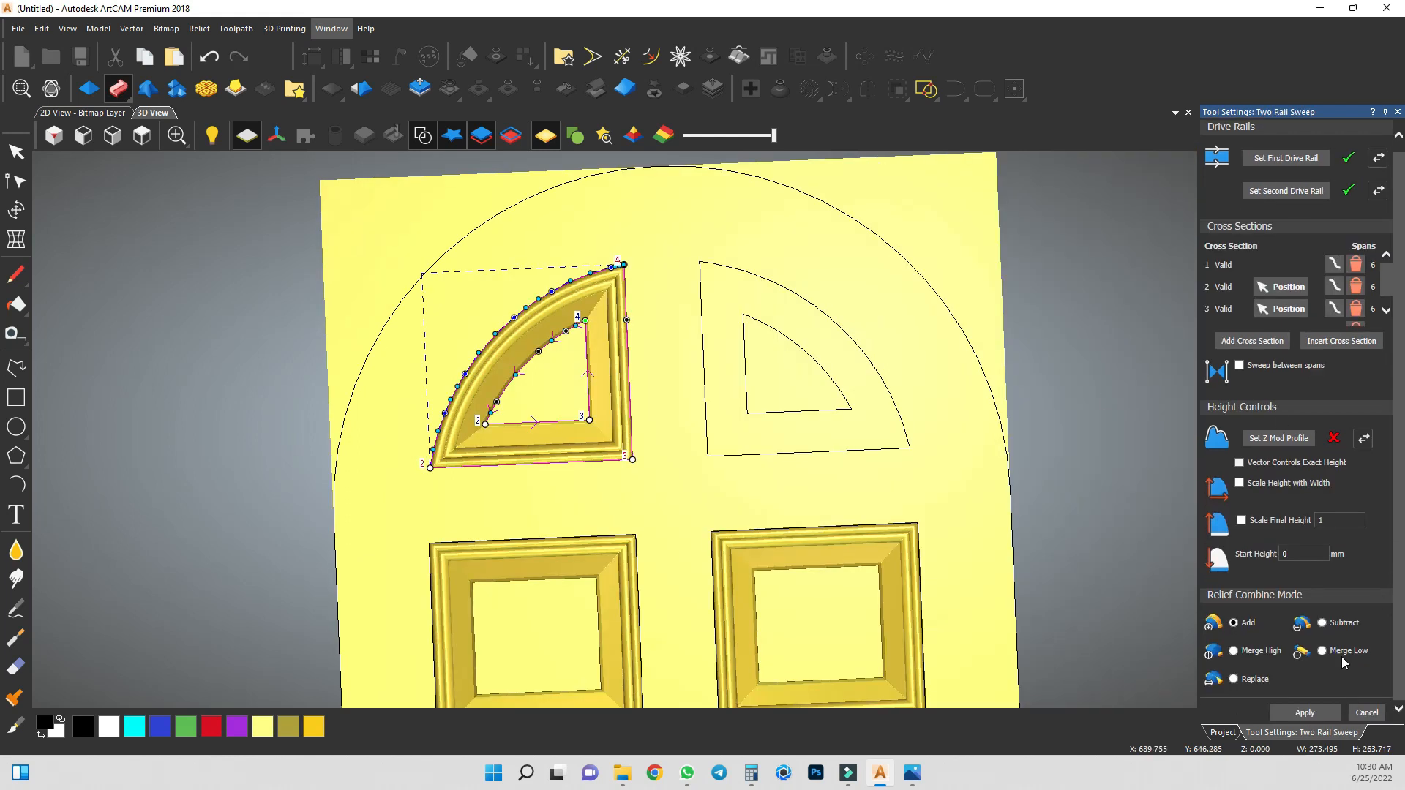
Apply the two-rail sweep between the left arch's outer and inner vectors in Add mode and close the tool.
left_click(1306, 712)
left_click(1366, 713)
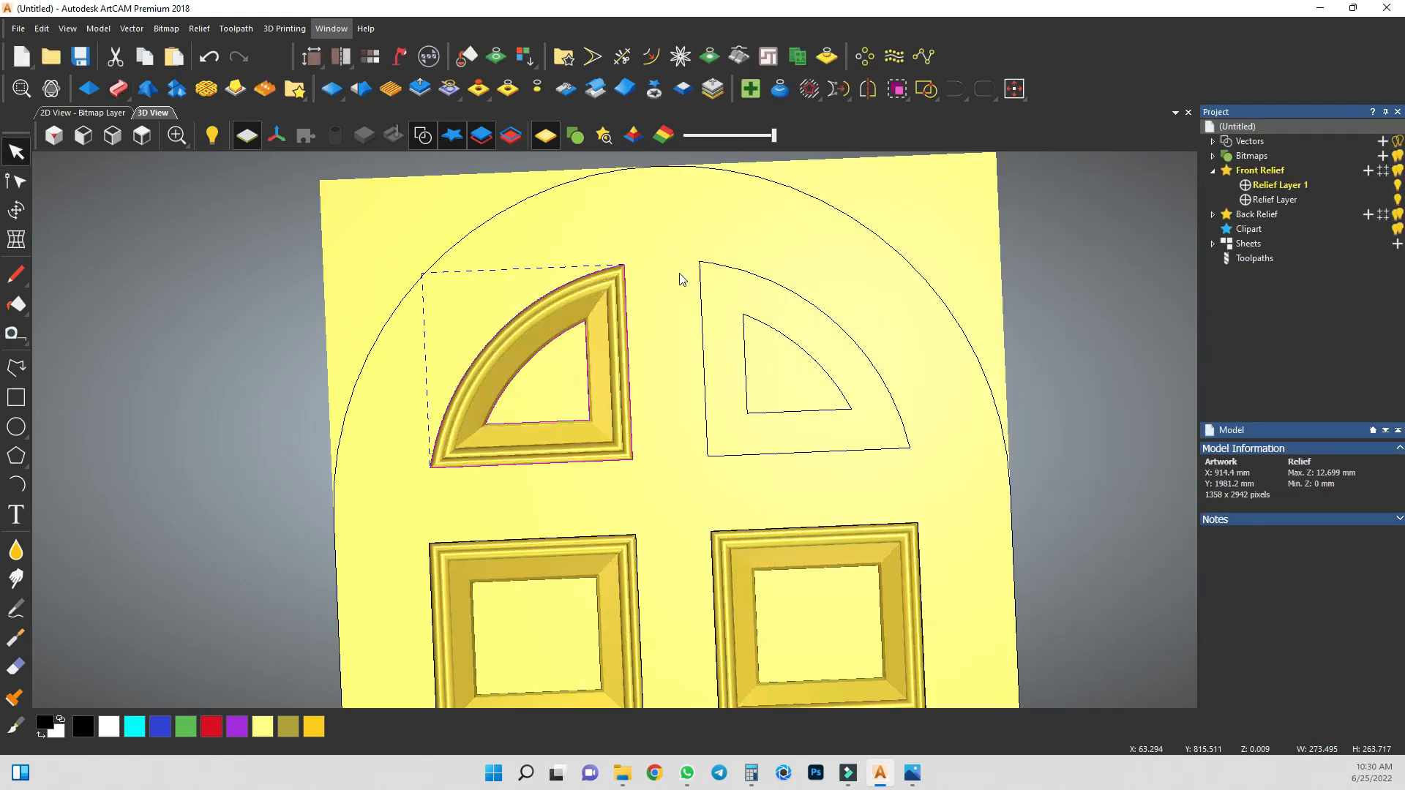
left_click(654, 89)
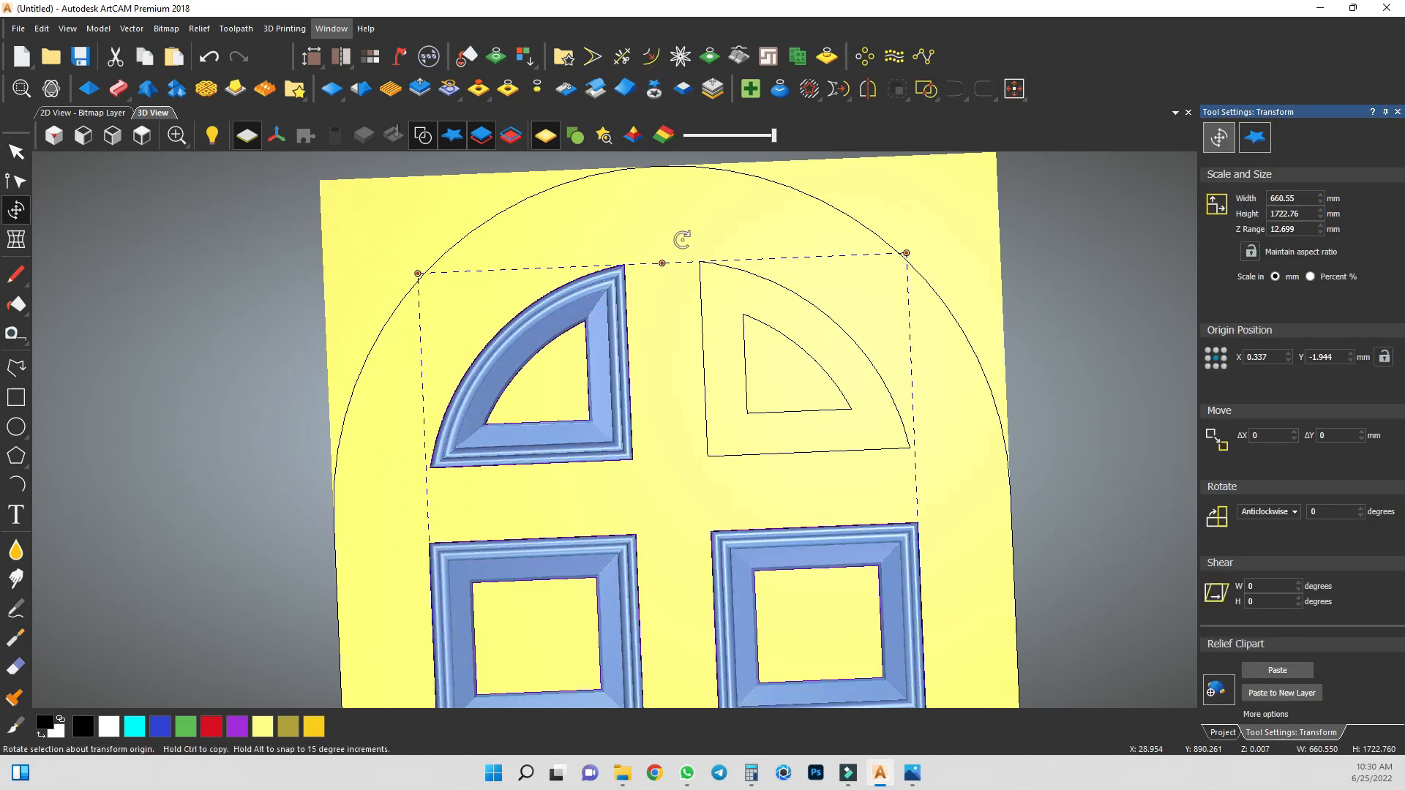
key("Escape")
key("ctrl+z")
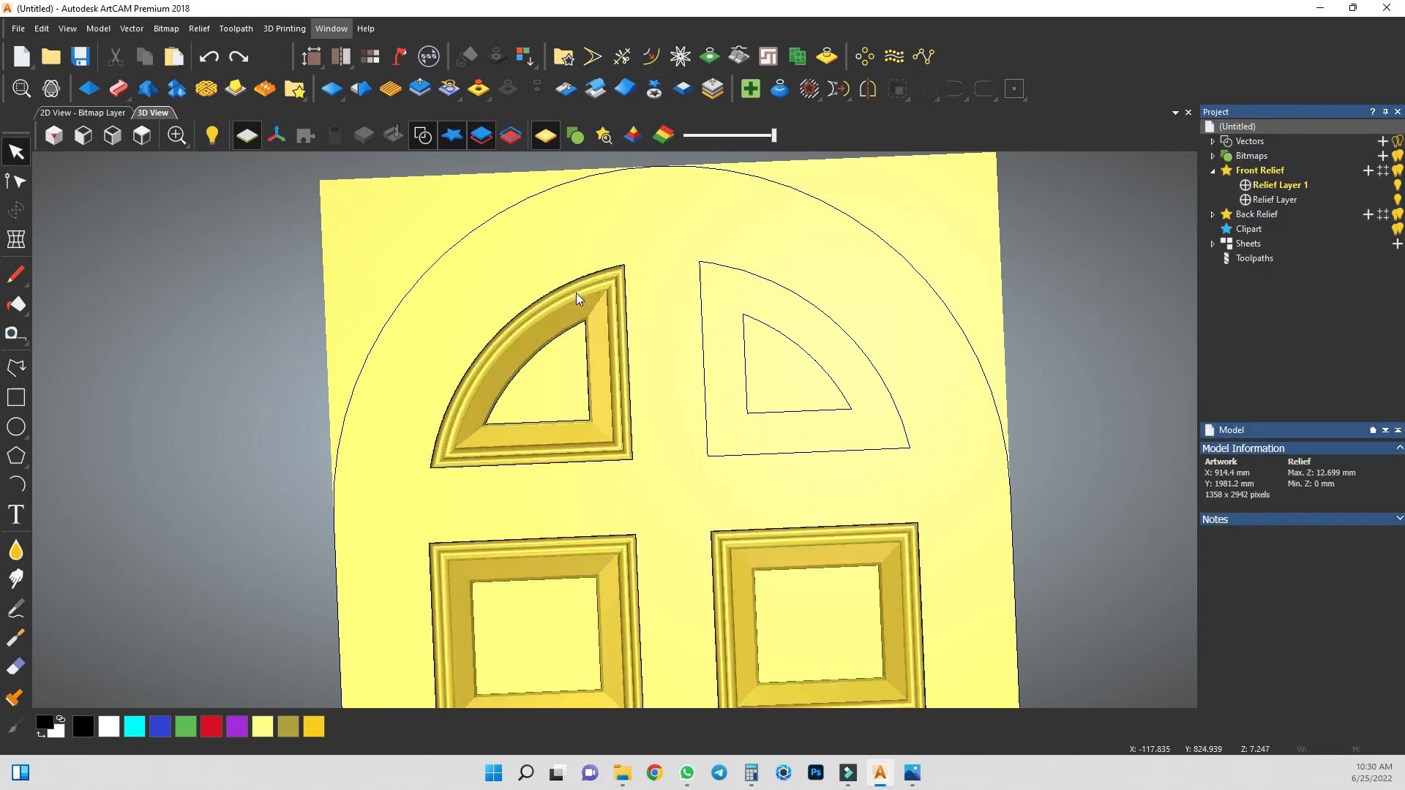
Create a rectangle about 419 by 366 mm around the left arched panel.
left_click(661, 294)
left_click(16, 397)
left_click_drag(348, 241, 692, 502)
left_click(1346, 466)
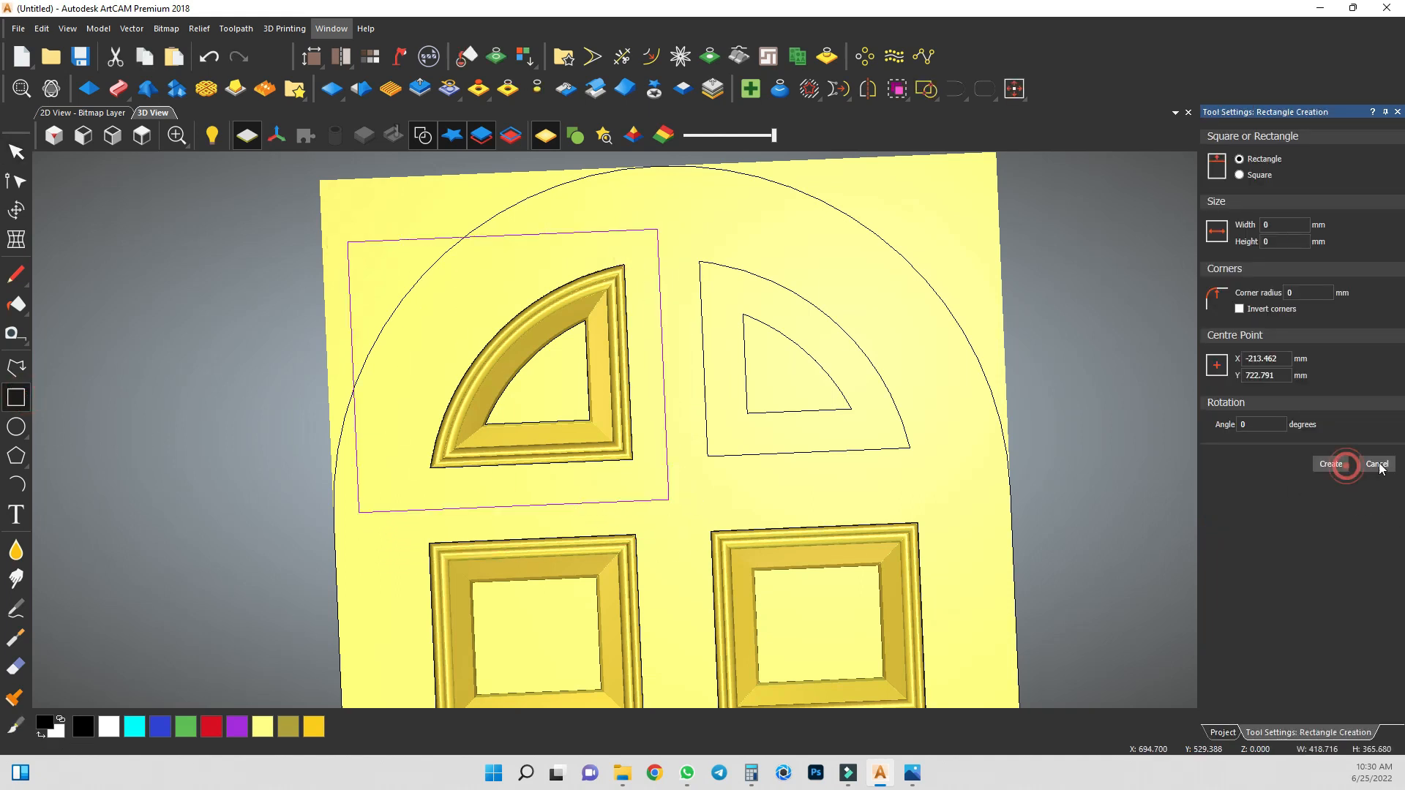
left_click(1376, 463)
Convert the left arch's moulding and the remaining square panel mouldings into separate relief clipart pieces.
left_click(654, 89)
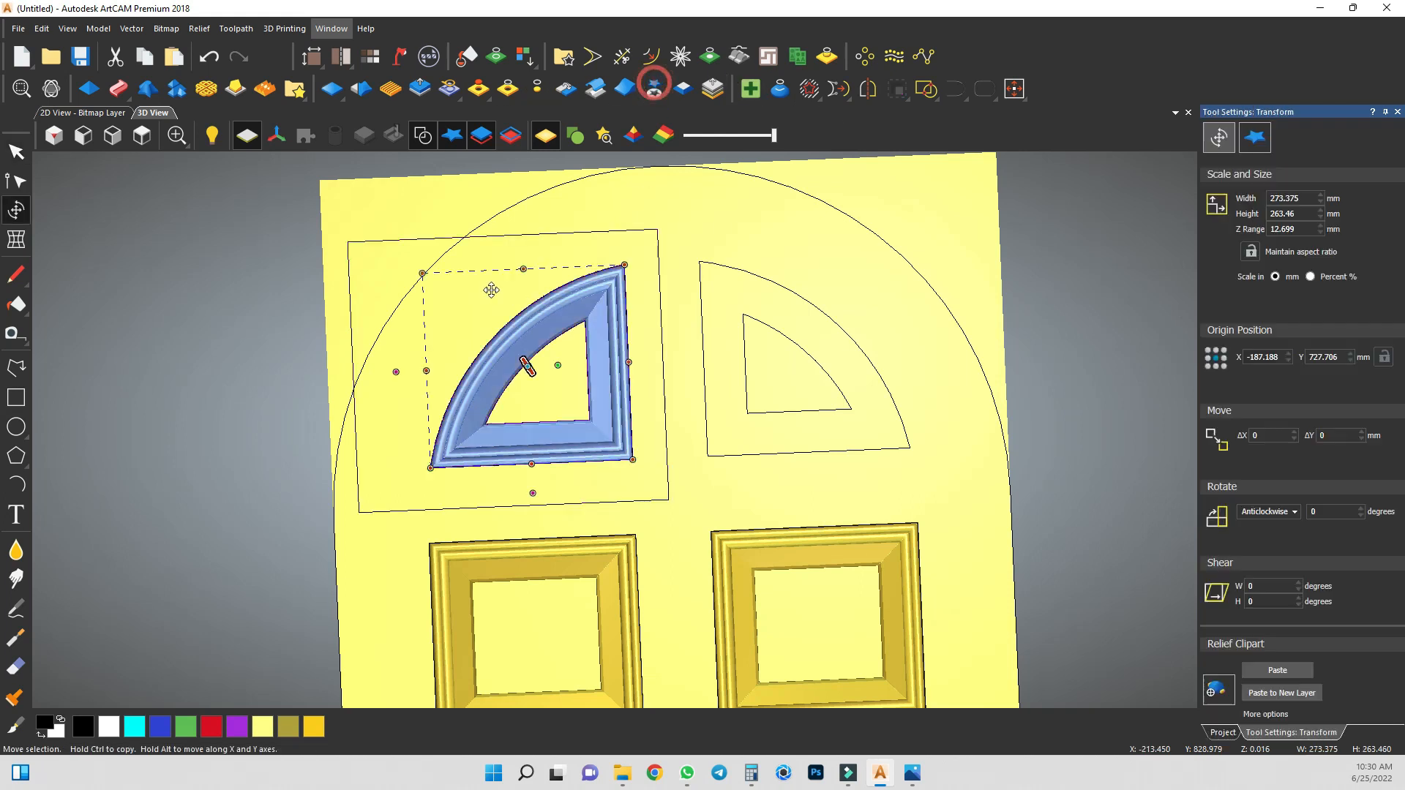
left_click(604, 221)
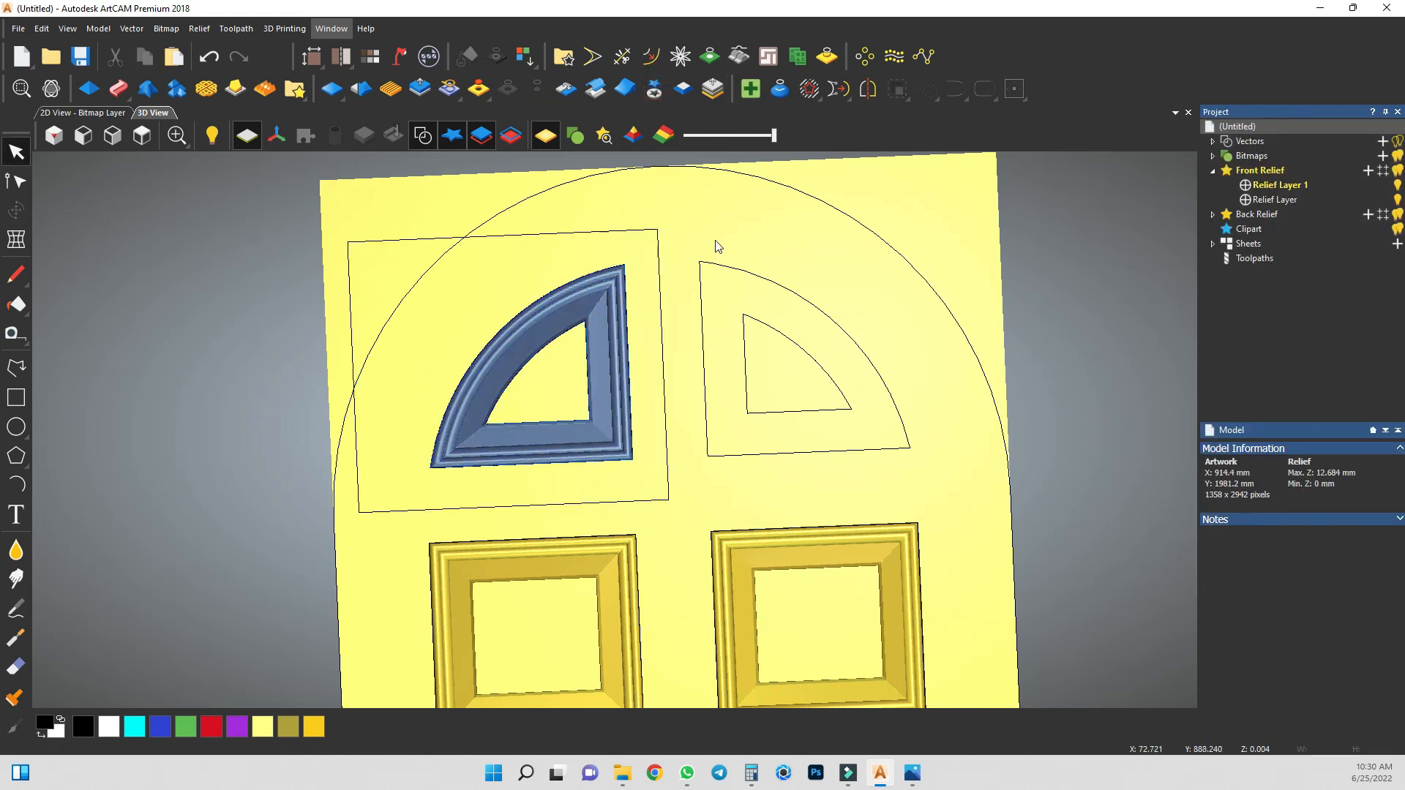
left_click(659, 87)
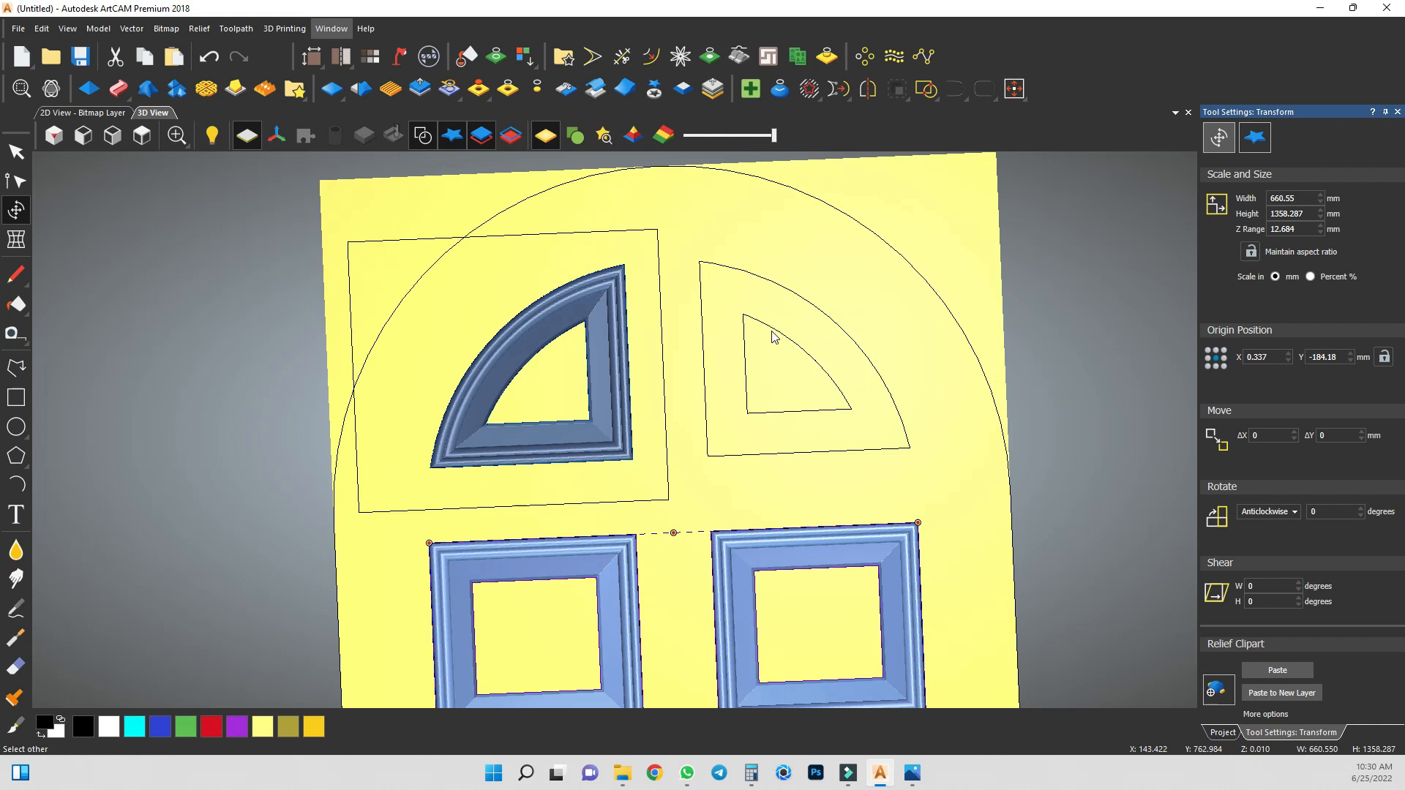
left_click(832, 286)
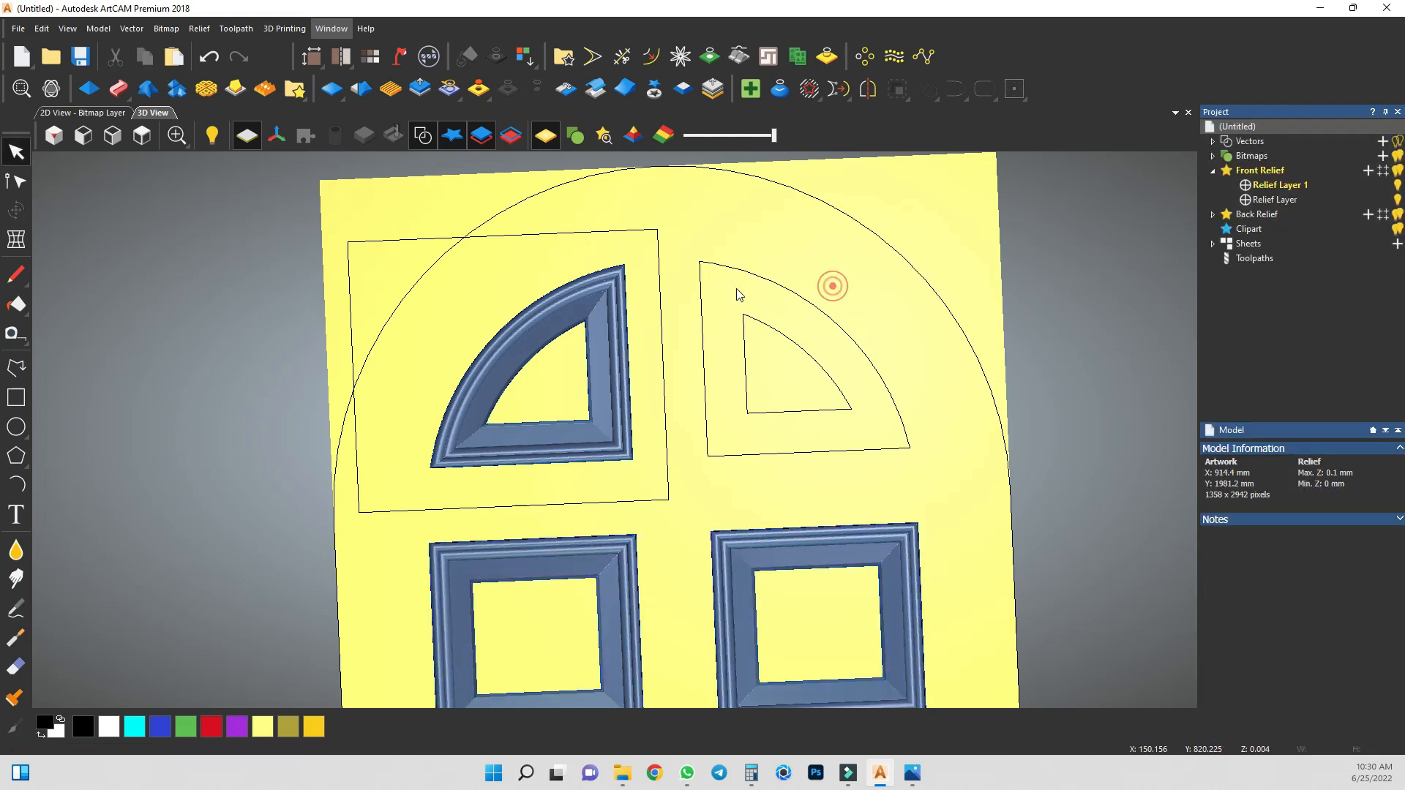
Mirror a copy of the left arch's moulding clipart horizontally across the model into the right arched panel.
left_click(589, 303)
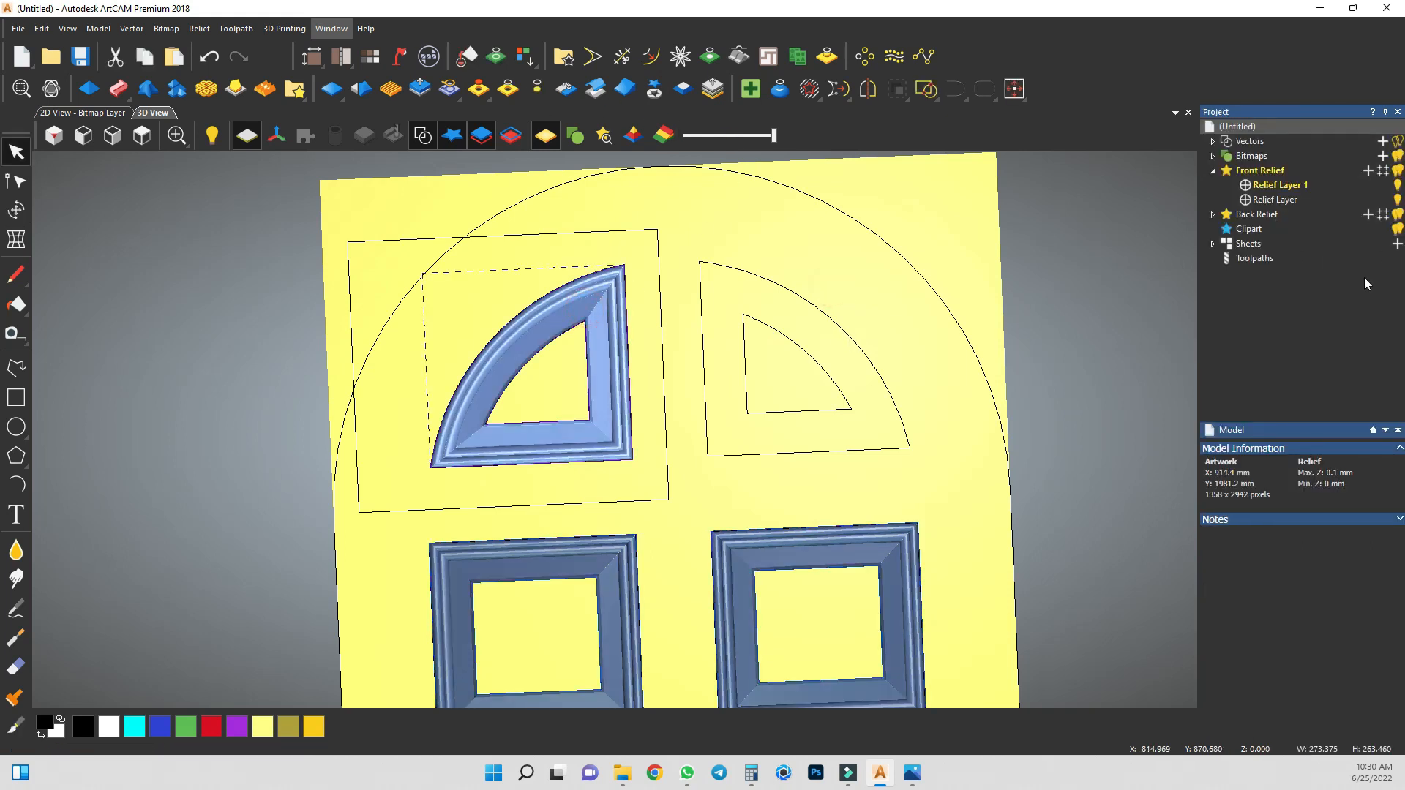
left_click(16, 209)
left_click(790, 266)
left_click(598, 302)
left_click(867, 90)
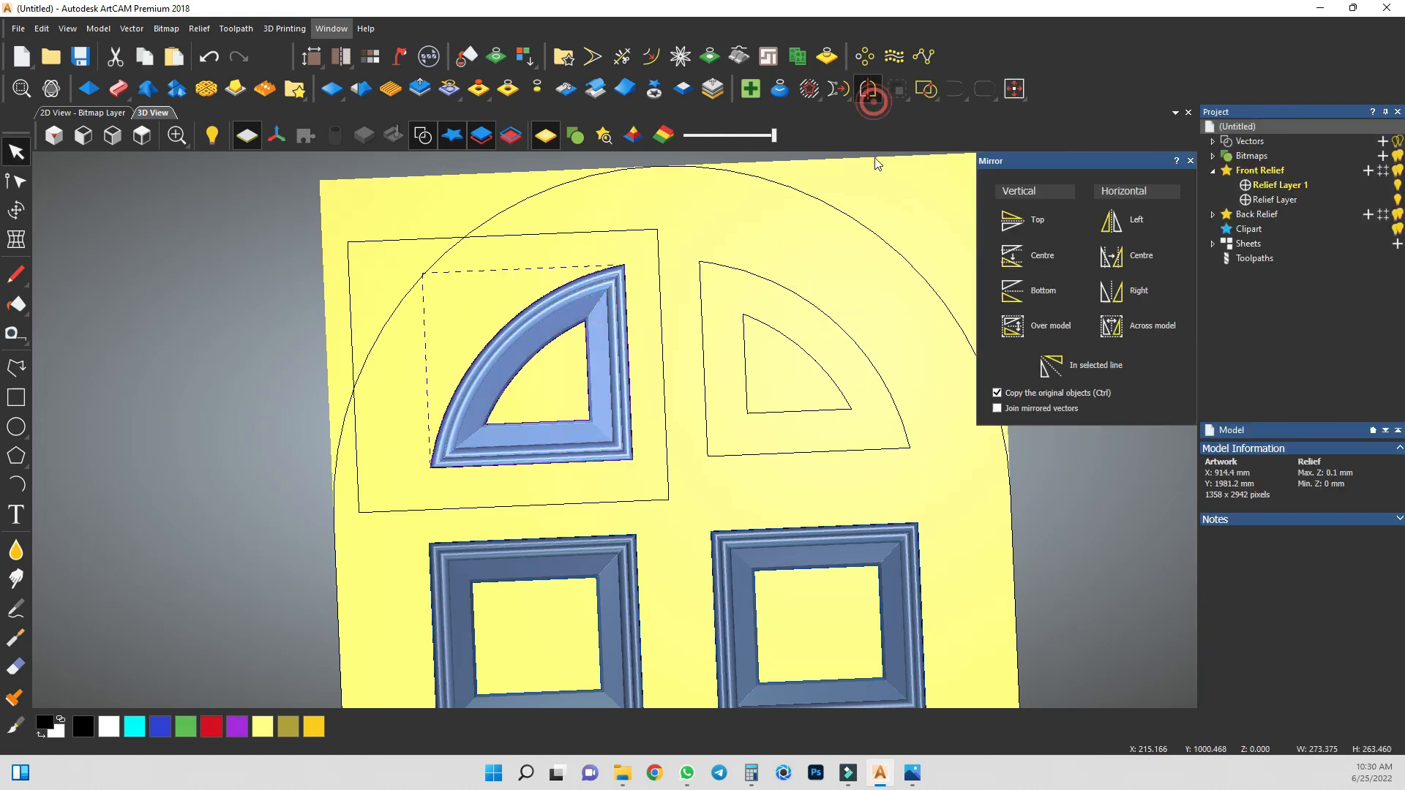
left_click(1163, 325)
left_click(1190, 161)
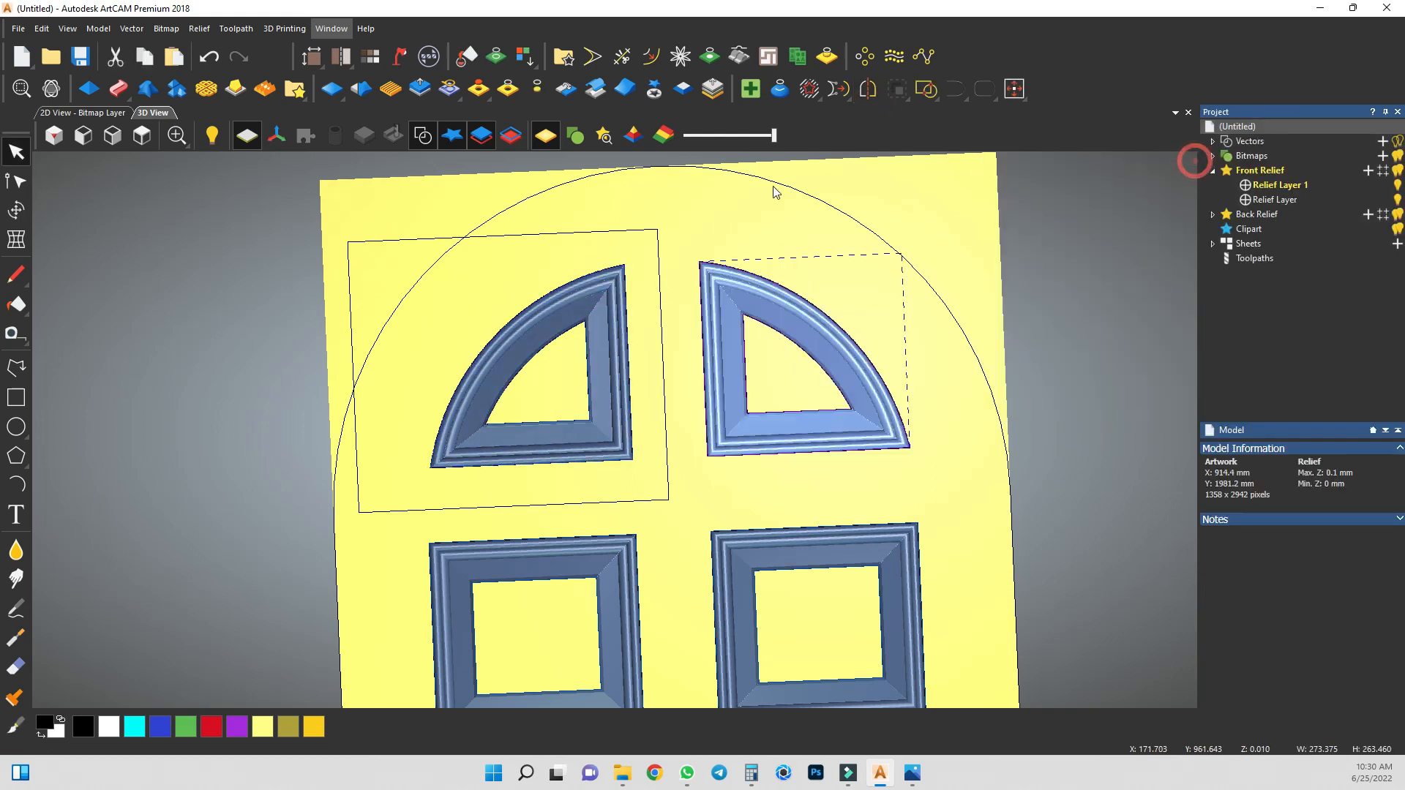
Delete the helper rectangle around the left arched panel.
left_click(664, 235)
left_click(658, 233)
left_click(648, 248)
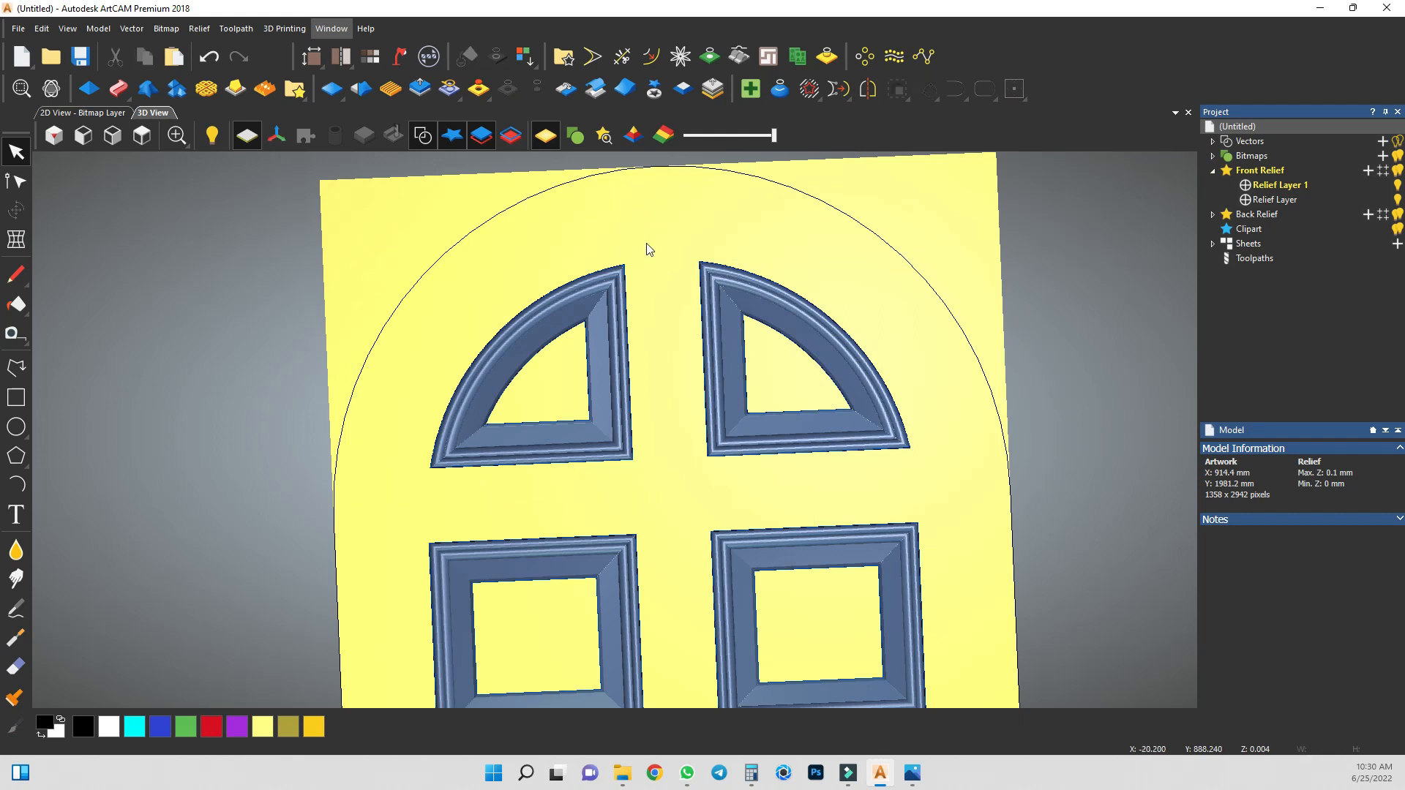
Select all the moulding clipart pieces on the door and merge them back into the relief layer.
scroll(706, 455, "down", 5)
scroll(673, 395, "down", 2)
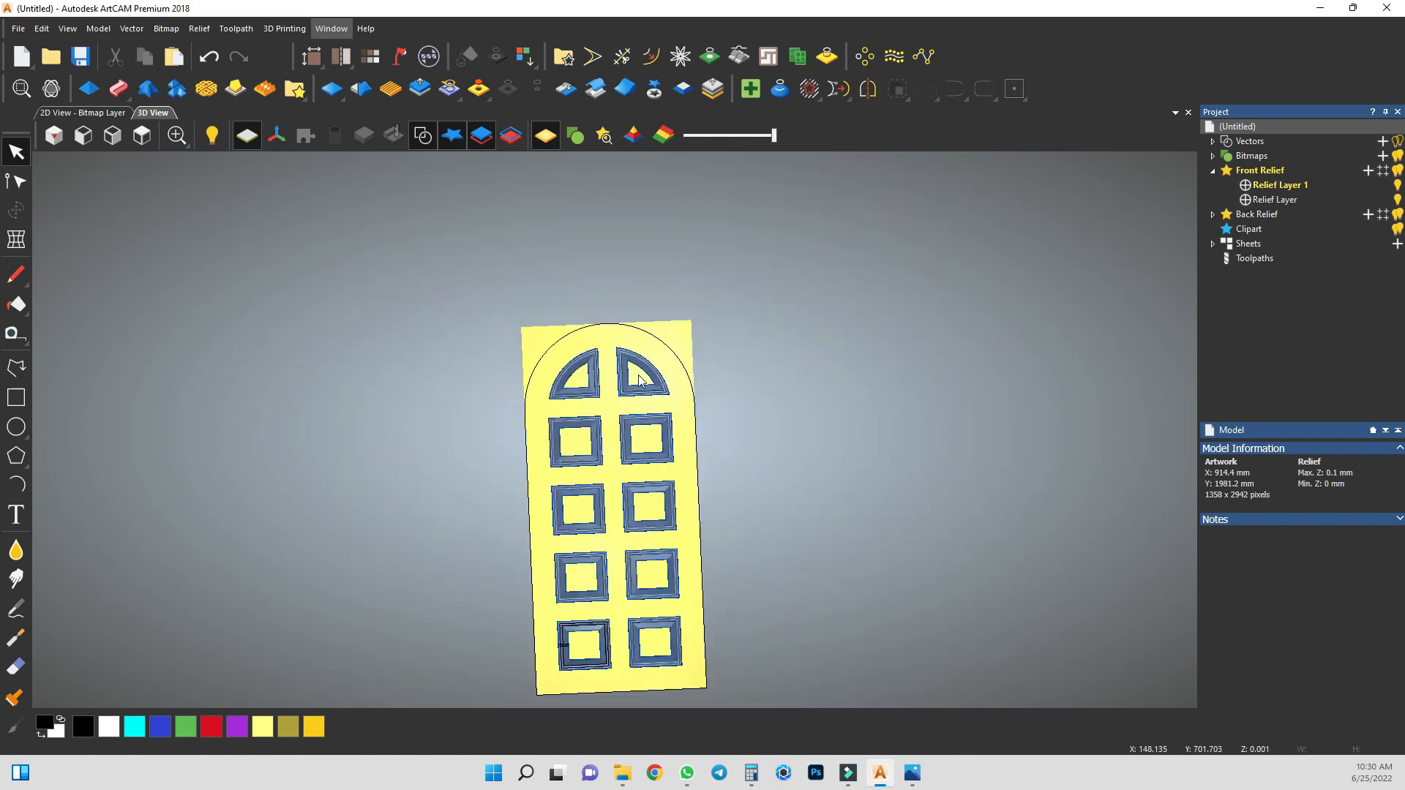
left_click_drag(645, 465, 594, 647)
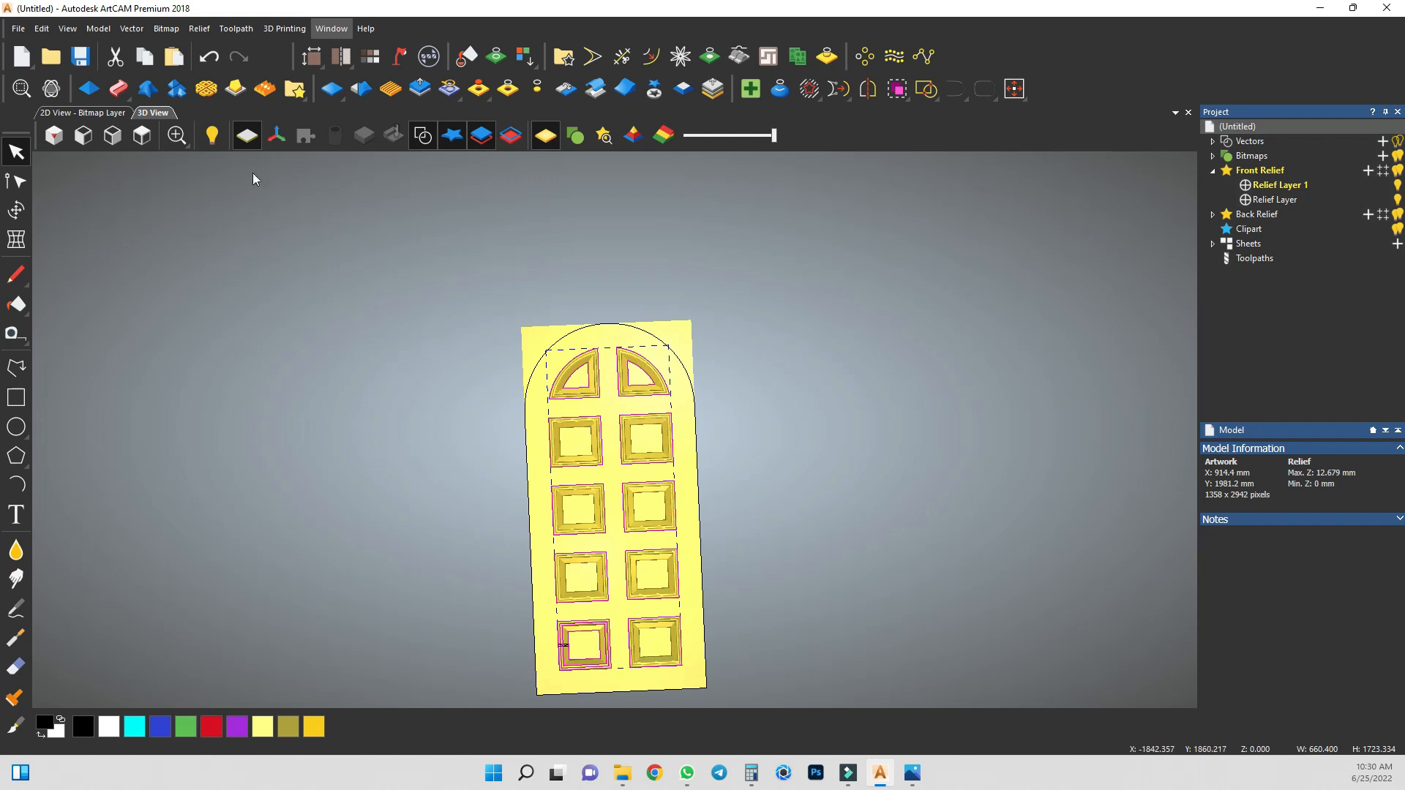
left_click(141, 135)
scroll(621, 286, "up", 5)
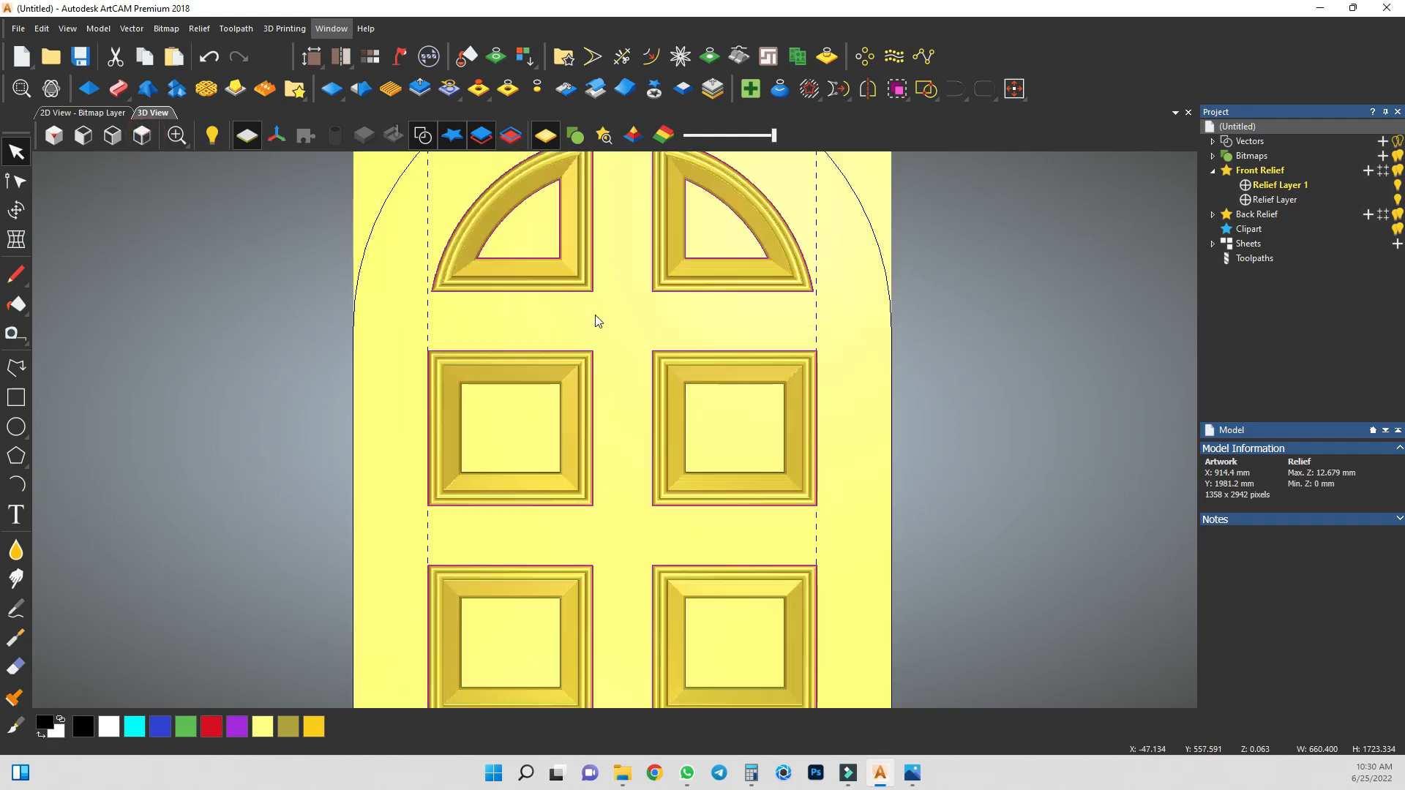
left_click(601, 322)
scroll(577, 381, "up", 3)
scroll(574, 381, "down", 5)
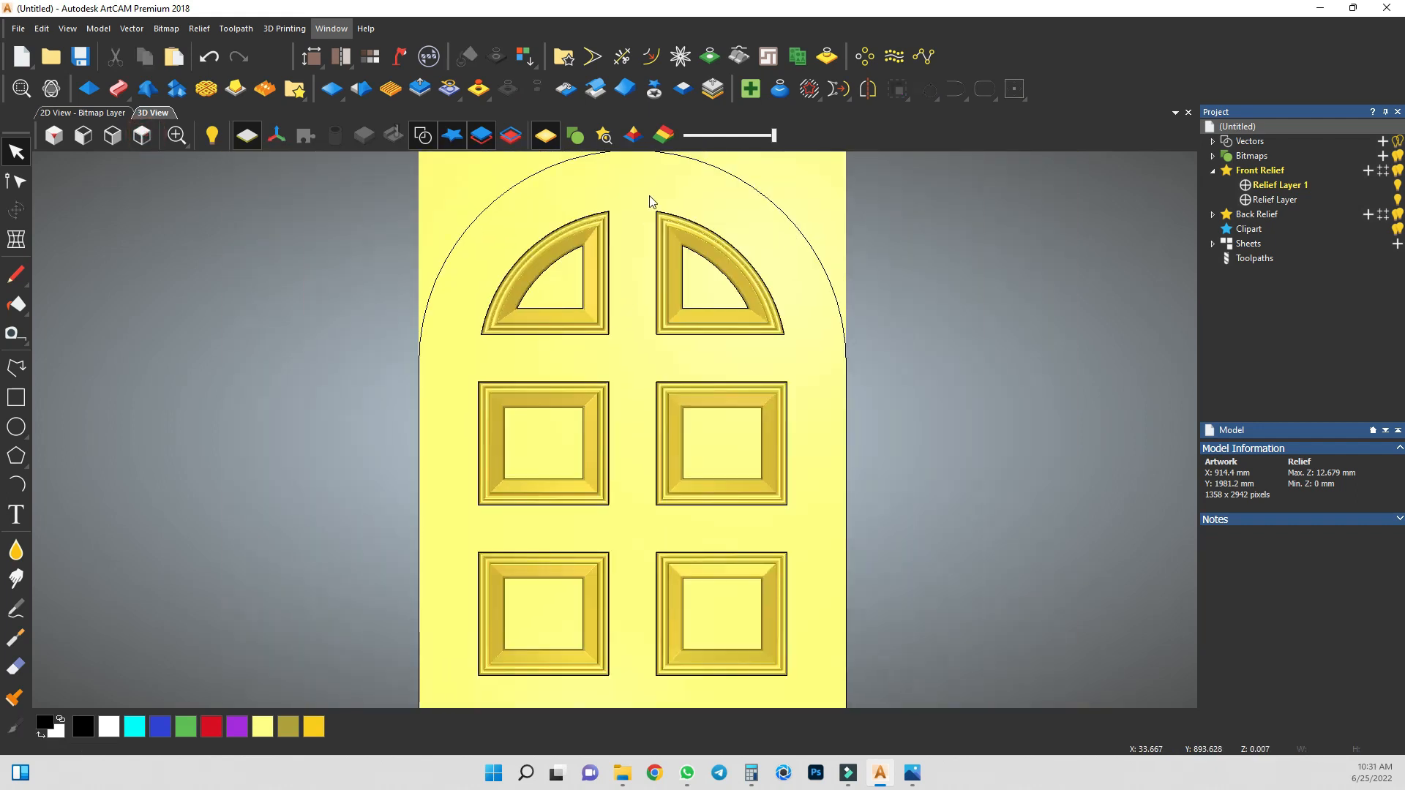
left_click(582, 283)
left_click(684, 309, "shift")
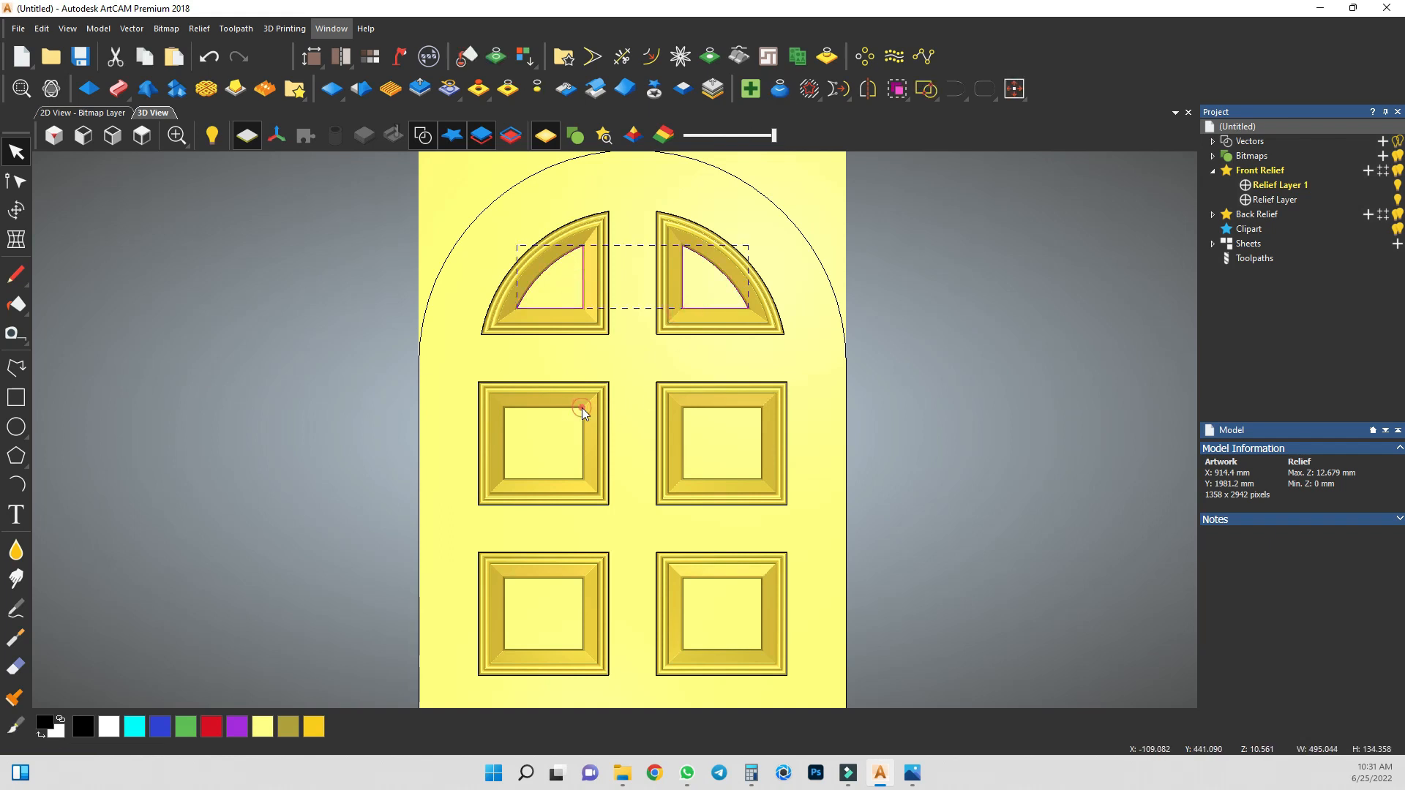
left_click(835, 317)
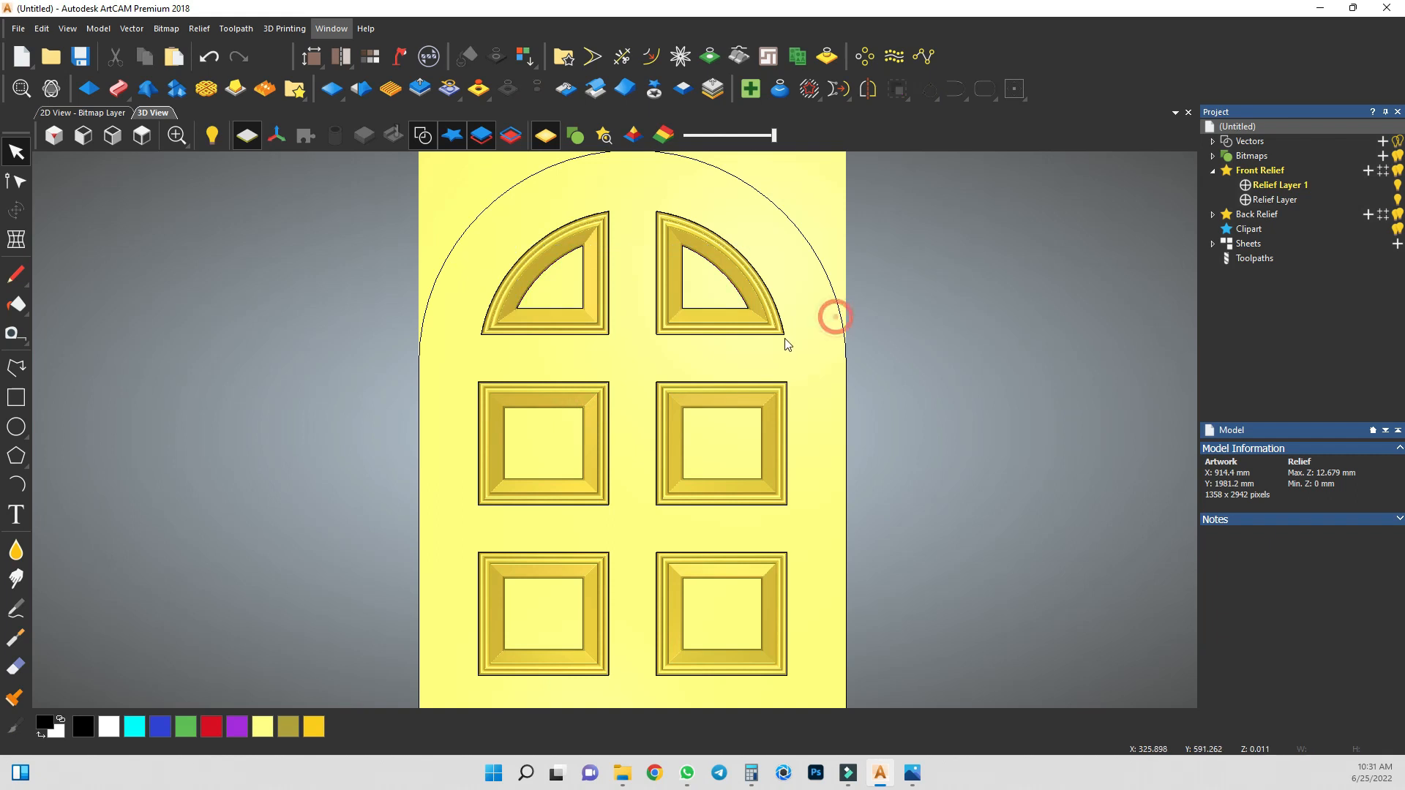
Create boundary vectors from the selected relief layer without a height range or smoothing.
left_click(834, 57)
left_click(1132, 344)
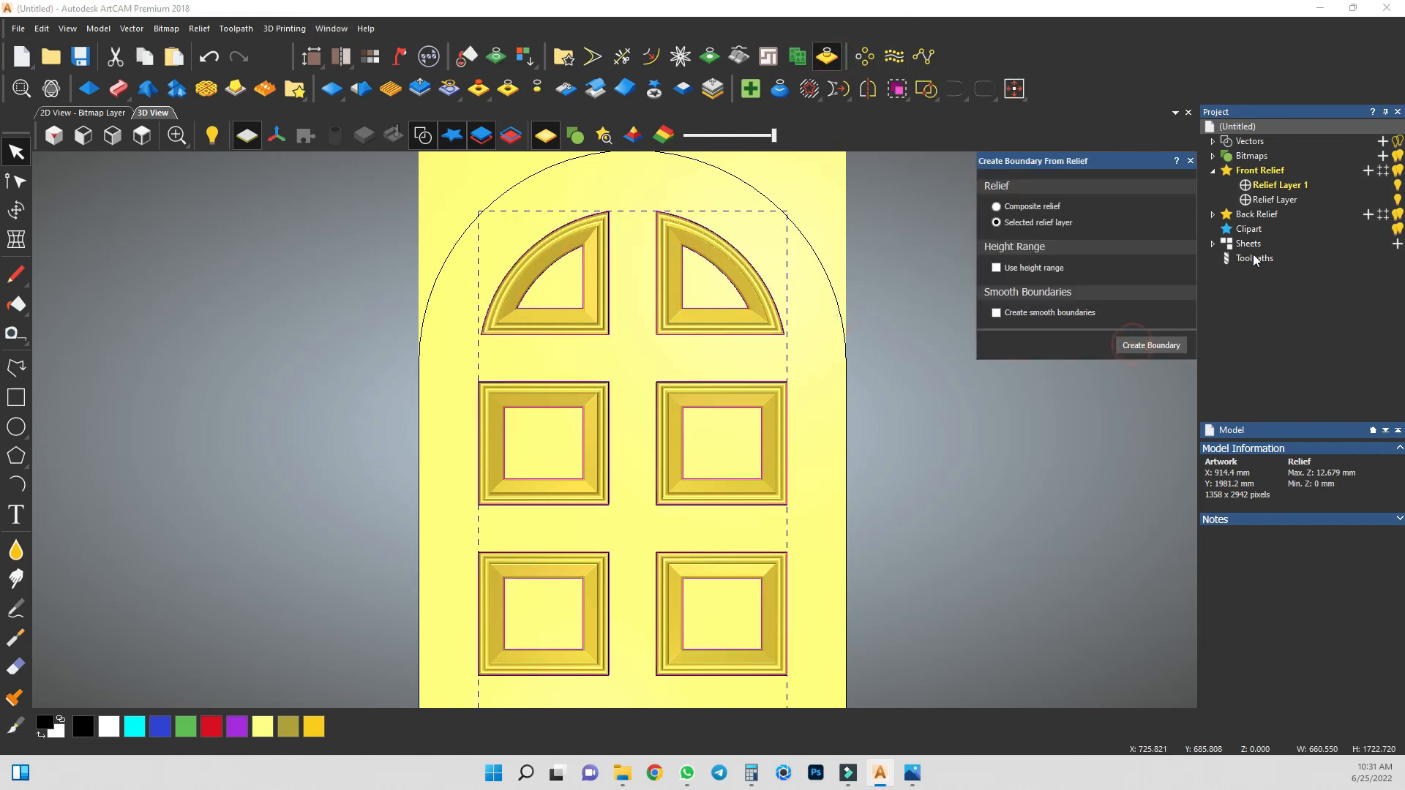
left_click(1190, 161)
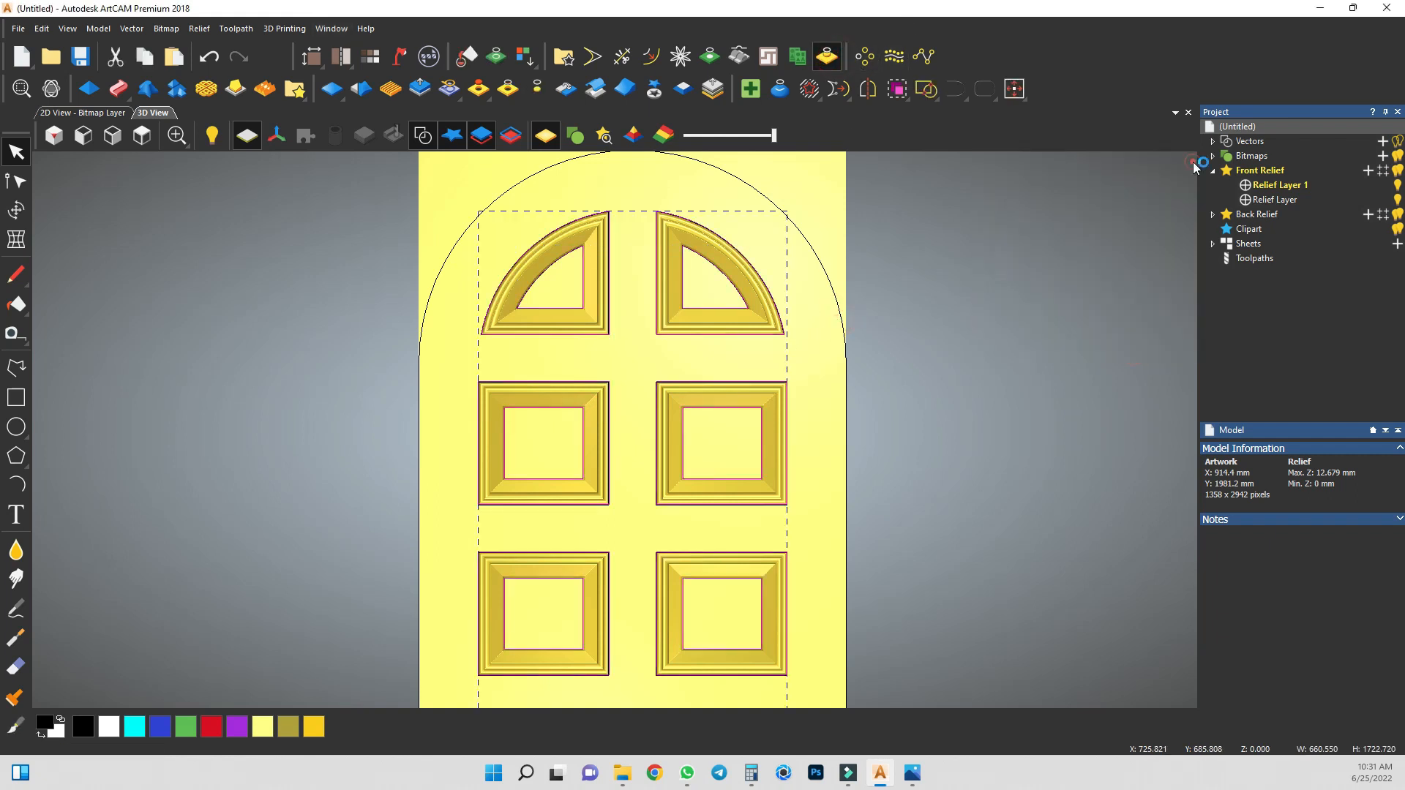
Remove the outer boundaries of the two arched panels and the upper two rows of square panels from the vector selection.
left_click(610, 333, "shift")
left_click(657, 334, "shift")
left_click(671, 385, "shift")
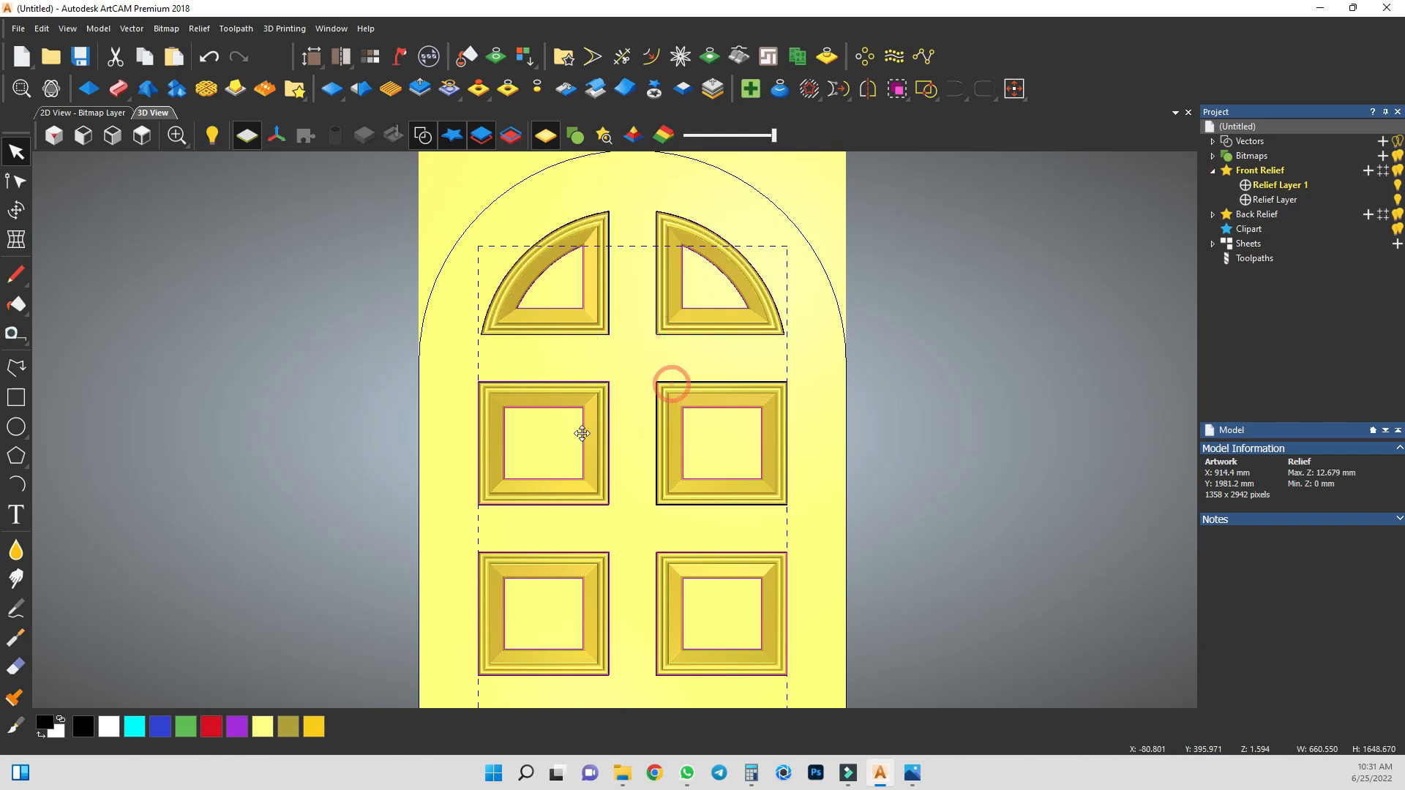
left_click(582, 382, "shift")
left_click(659, 553, "shift")
left_click(589, 552, "shift")
Remove the outer boundaries of the lower two rows of square panels from the selection, keeping only the inner boundaries selected.
scroll(607, 620, "down", 2)
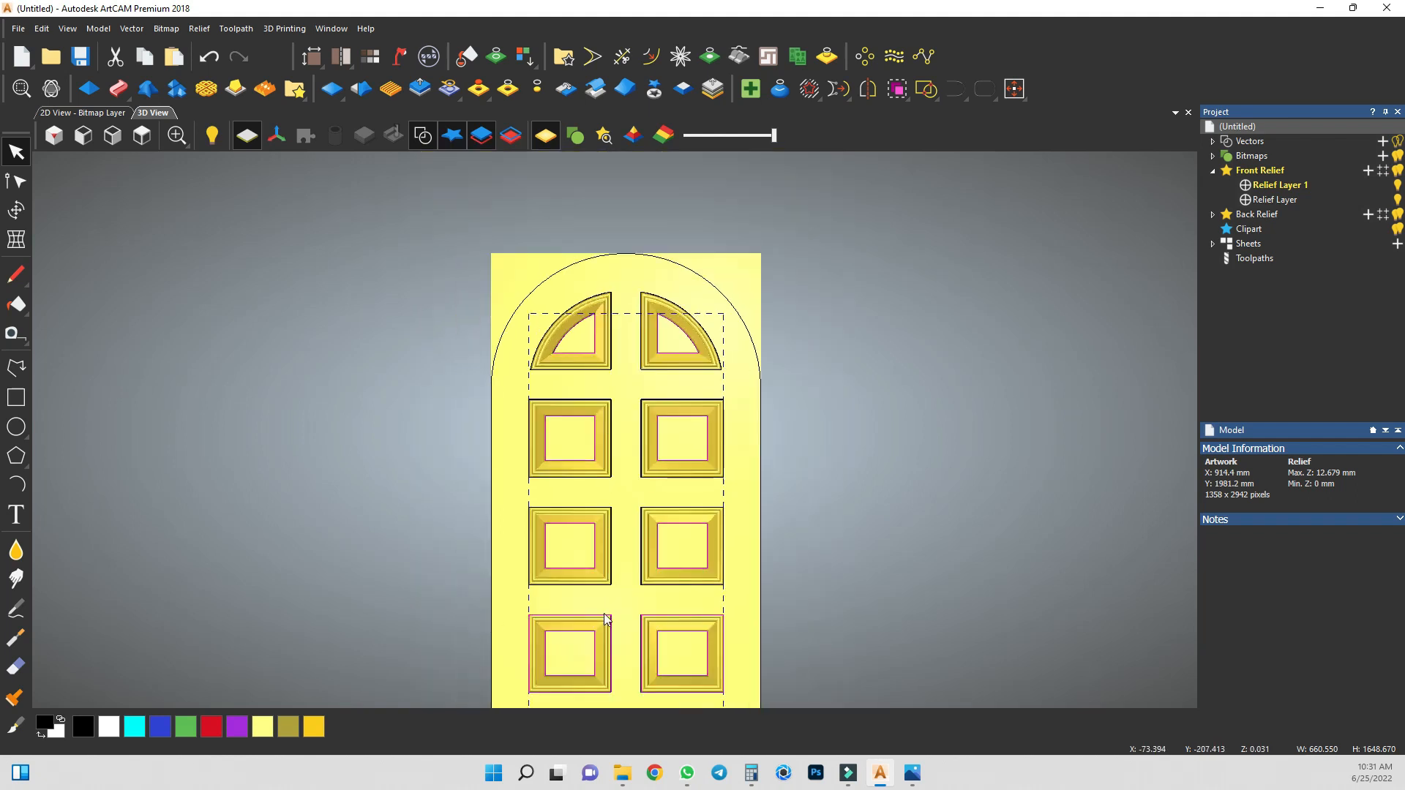
scroll(607, 620, "up", 2)
left_click(596, 617, "shift")
left_click(679, 618, "shift")
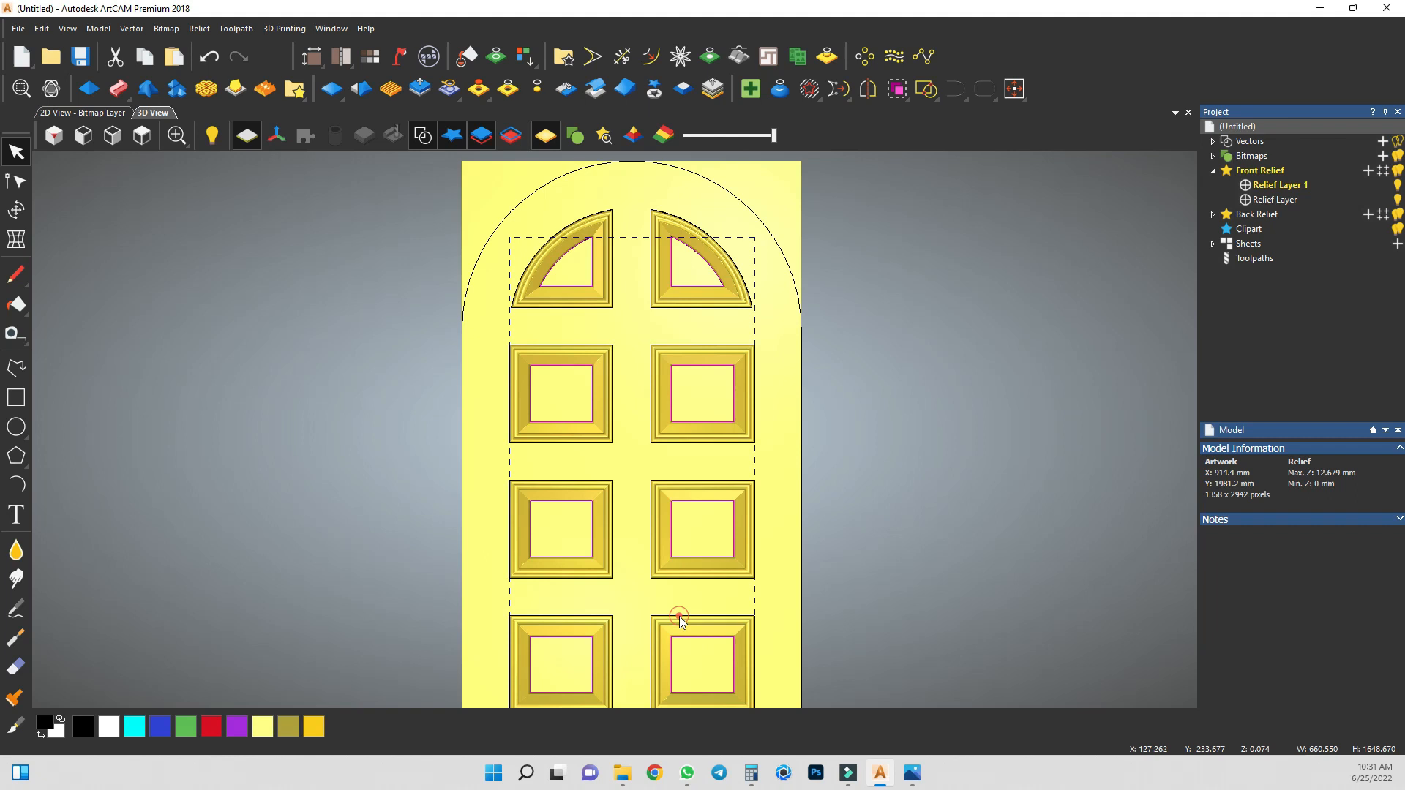
scroll(680, 621, "down", 2)
scroll(614, 589, "up", 1)
left_click(610, 583, "shift")
left_click(664, 583, "shift")
scroll(556, 476, "up", 2)
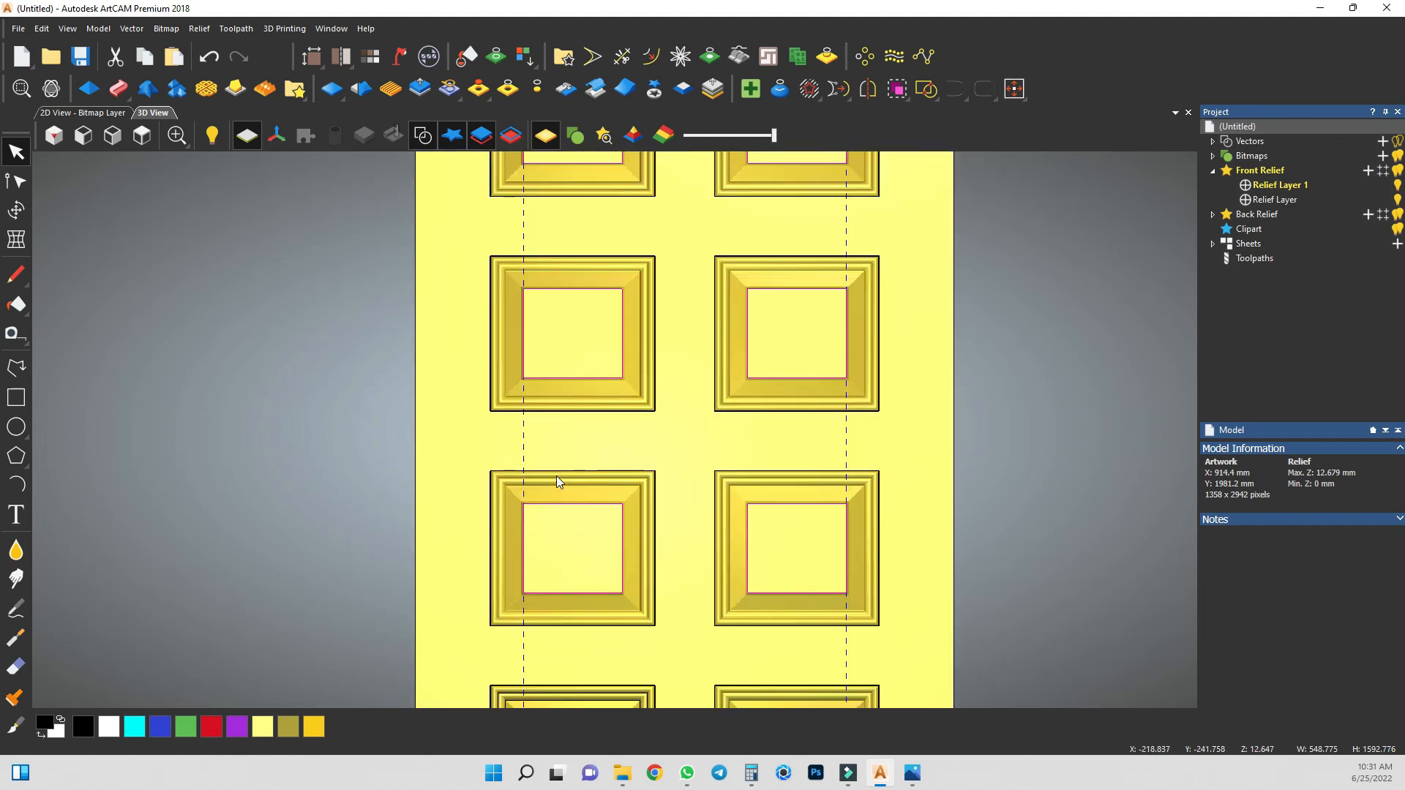
Offset the selected inner boundary vectors outwards by 1.5 mm, undoing a first trial offset of 1 mm.
scroll(494, 525, "up", 4)
key("F10")
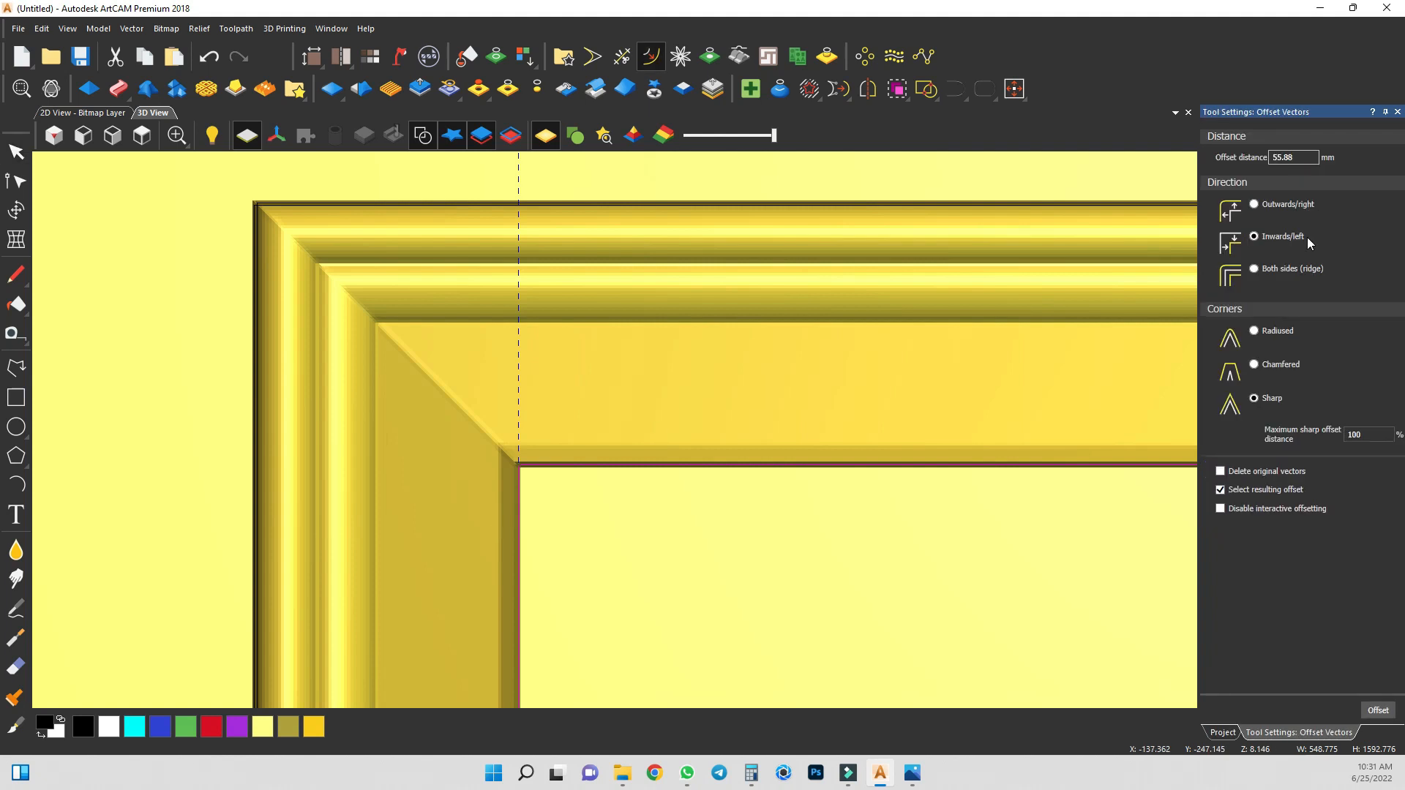
left_click(1253, 205)
double_click(1292, 157)
type("1")
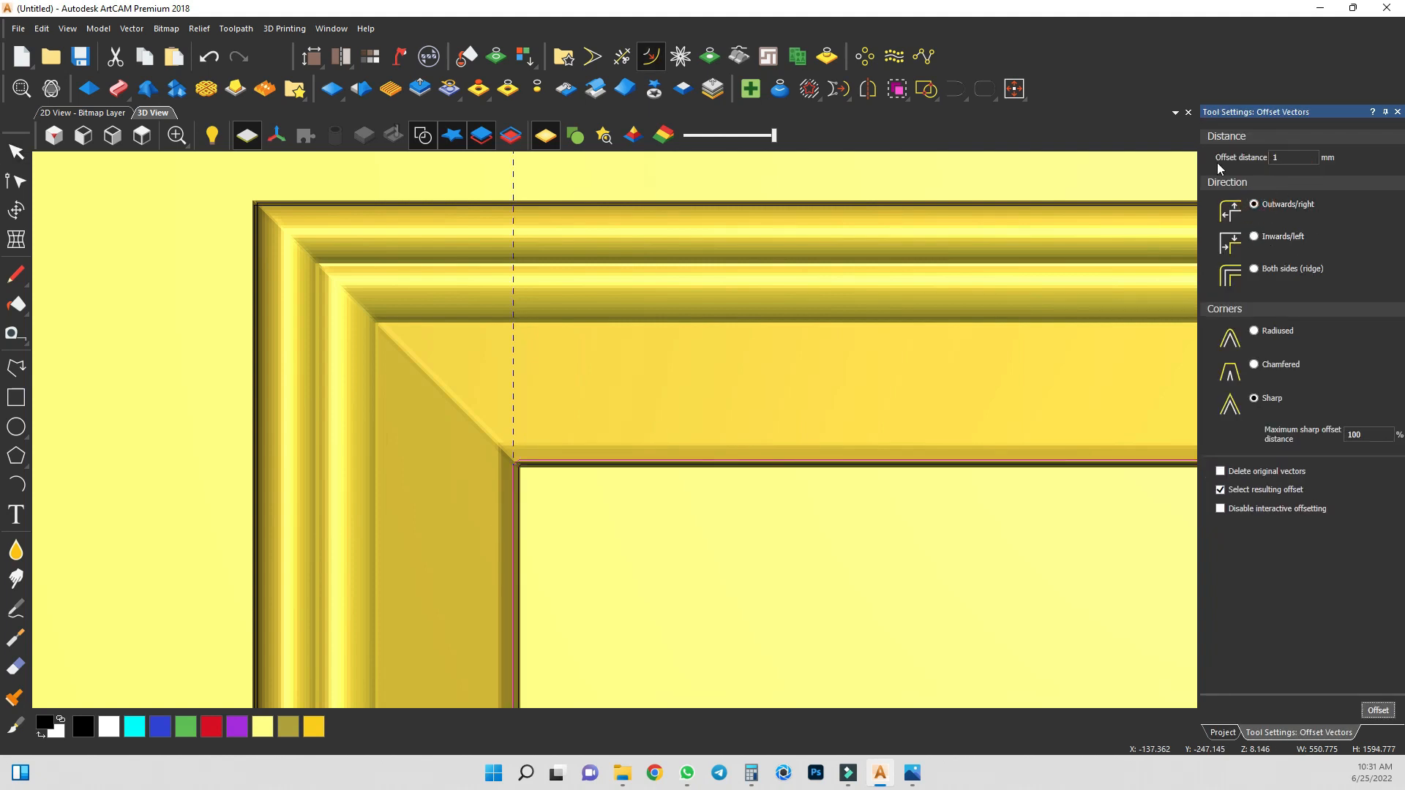
key("ctrl+z")
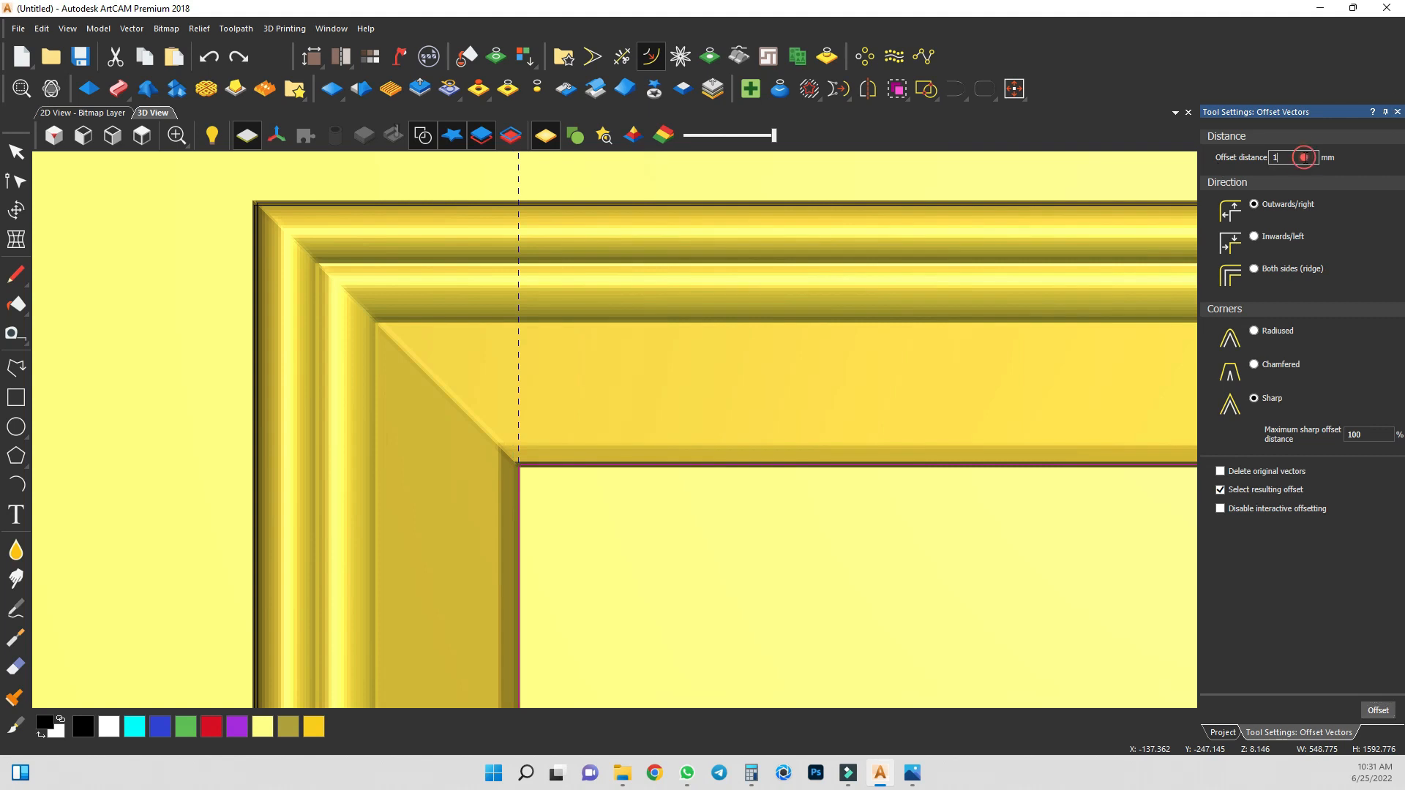
type(".5")
key("Return")
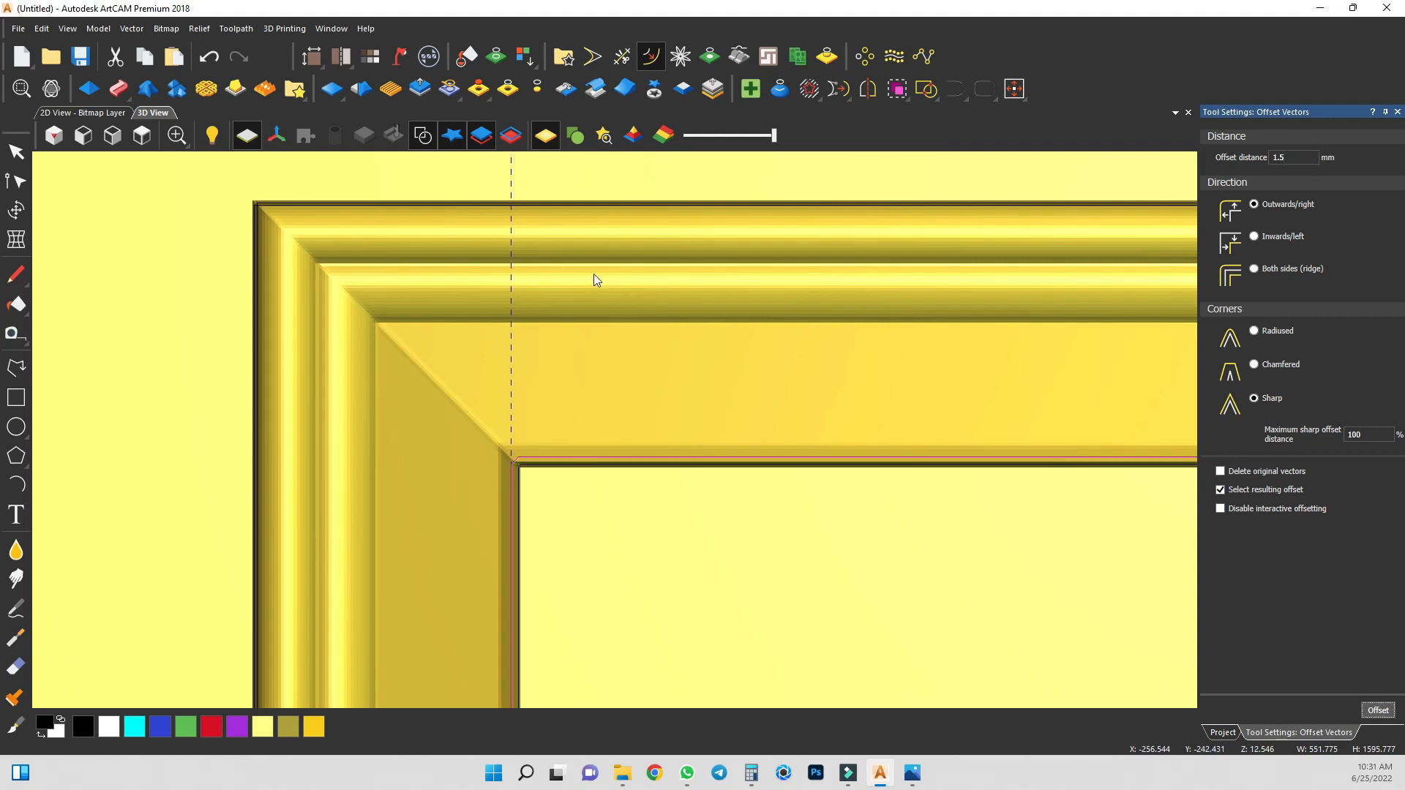
Raise the areas inside the offset inner panel vectors with a plane profile at 12.65 mm start height, combined as Merge High.
scroll(606, 234, "down", 5)
scroll(694, 437, "down", 2)
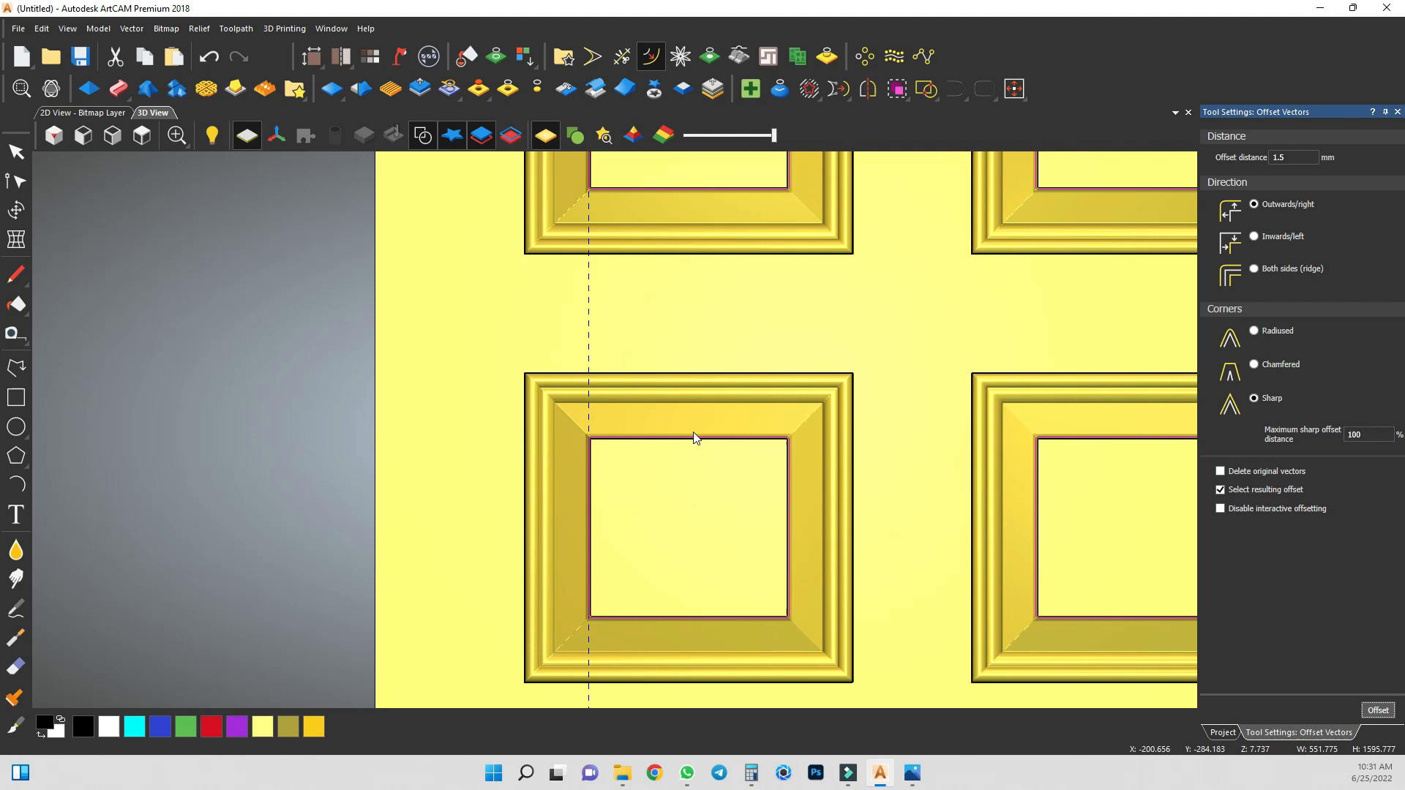
scroll(670, 418, "down", 2)
scroll(607, 457, "up", 6)
left_click_drag(759, 520, 722, 499)
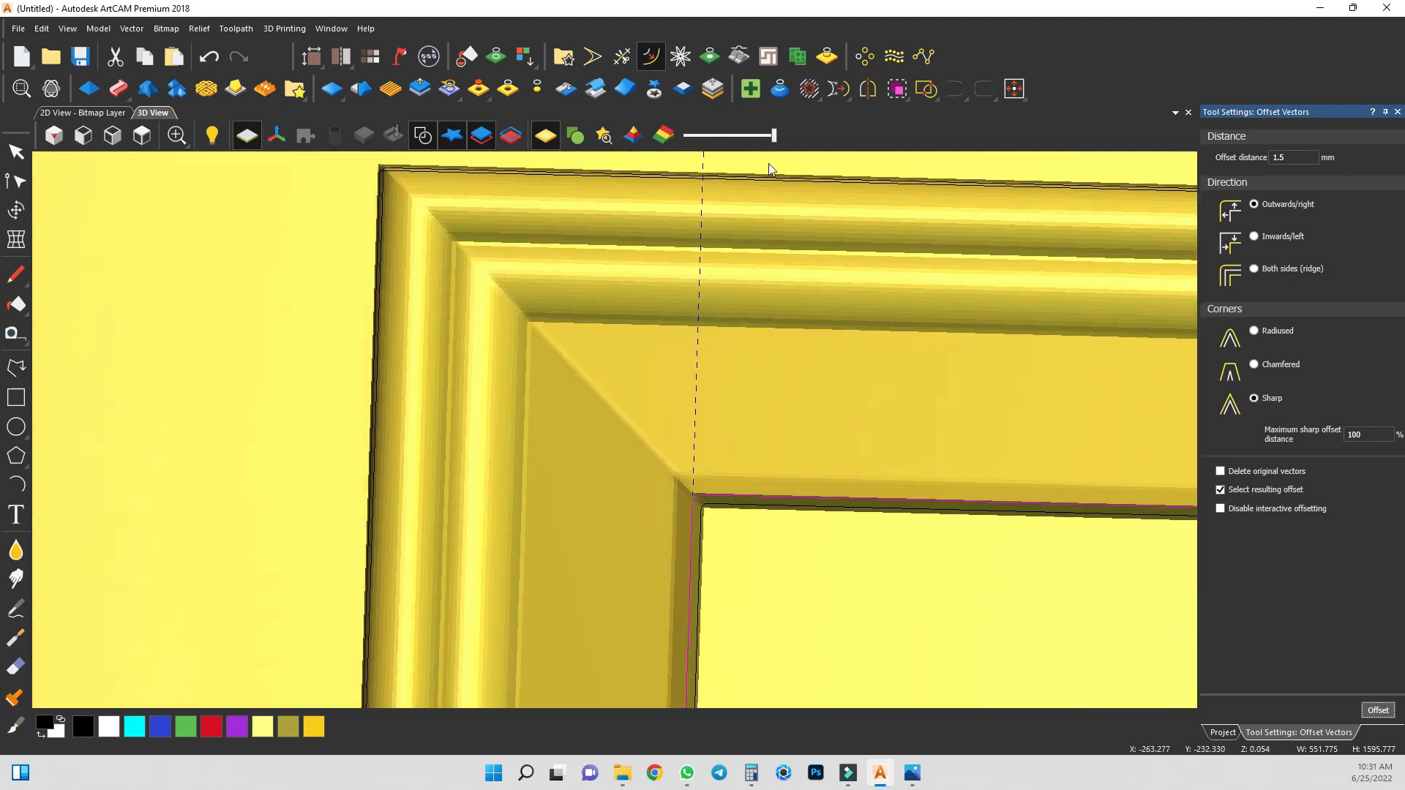
left_click(89, 88)
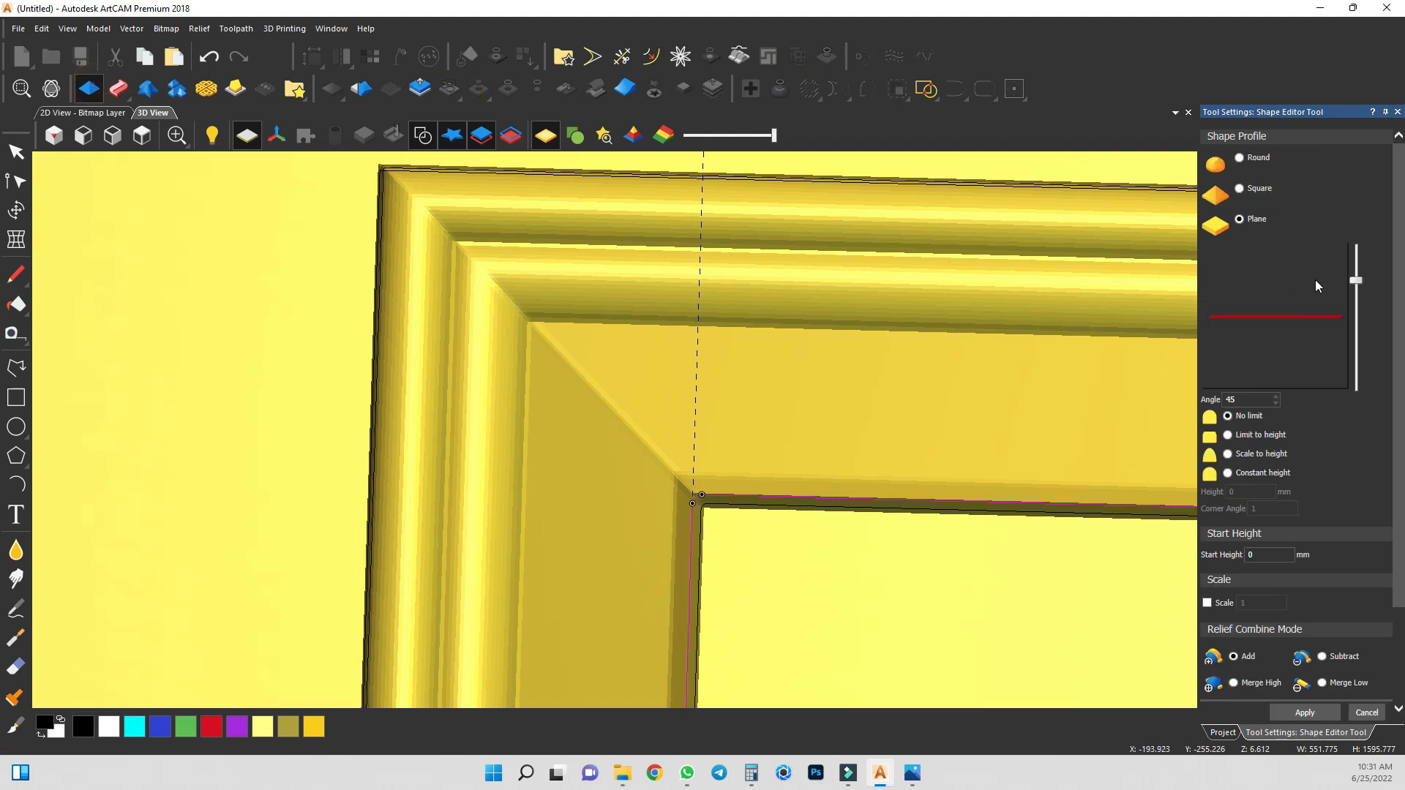
double_click(1266, 553)
type("12.65")
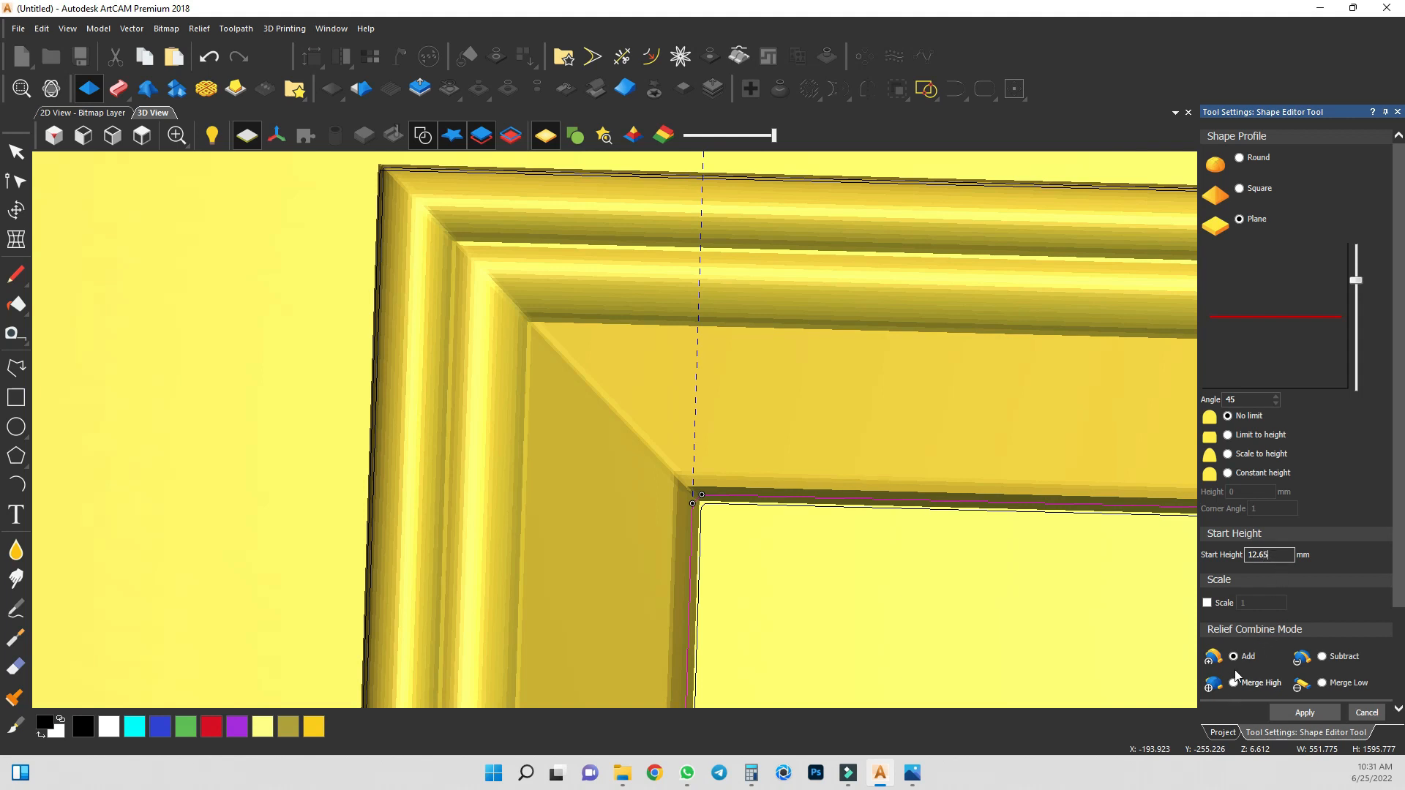
scroll(833, 491, "down", 3)
middle_click_drag(685, 540, 839, 272)
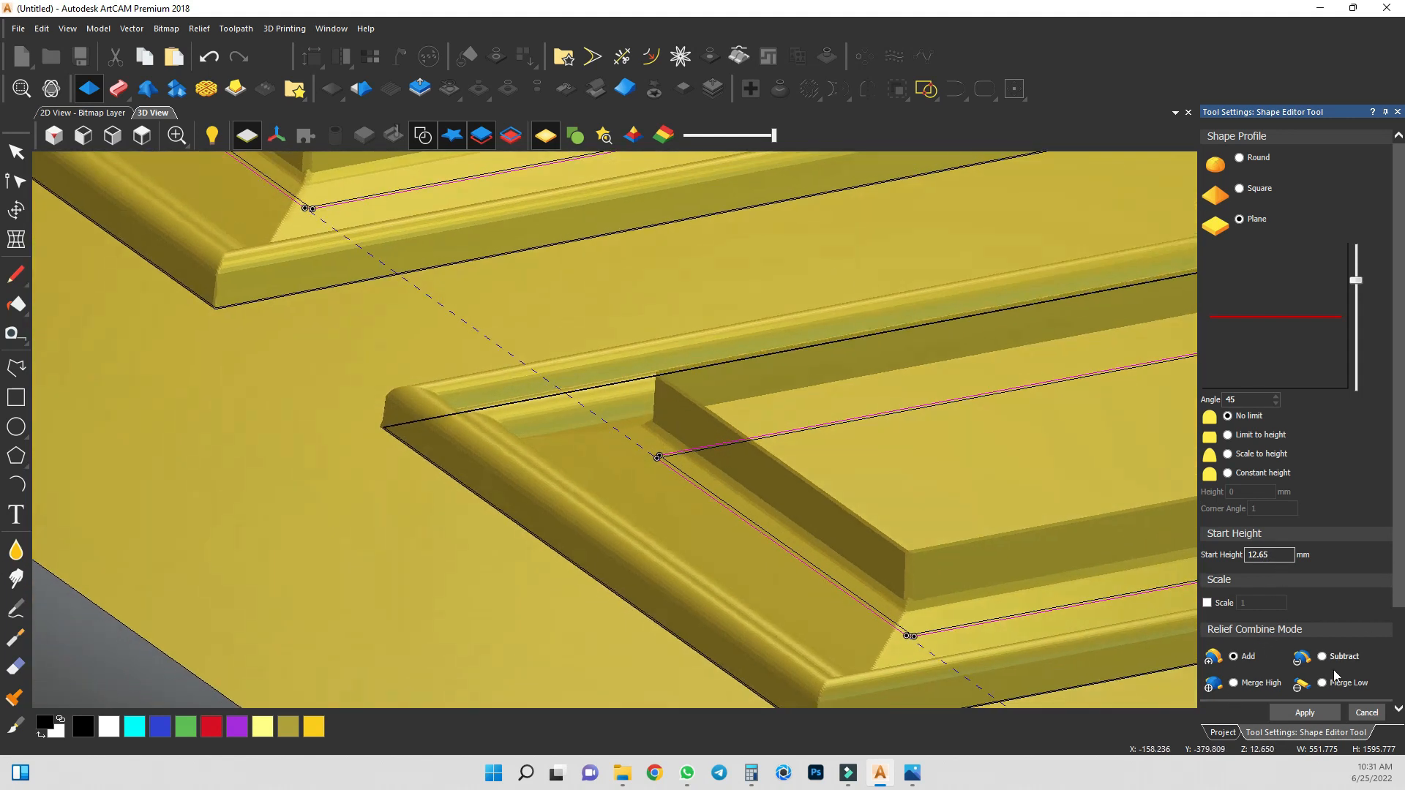
left_click(1234, 686)
Hide the vectors and examine the flat panel centres across the whole door, closing the Shape Editor when done.
middle_click_drag(817, 511, 680, 486)
scroll(681, 486, "down", 3)
left_click(423, 136)
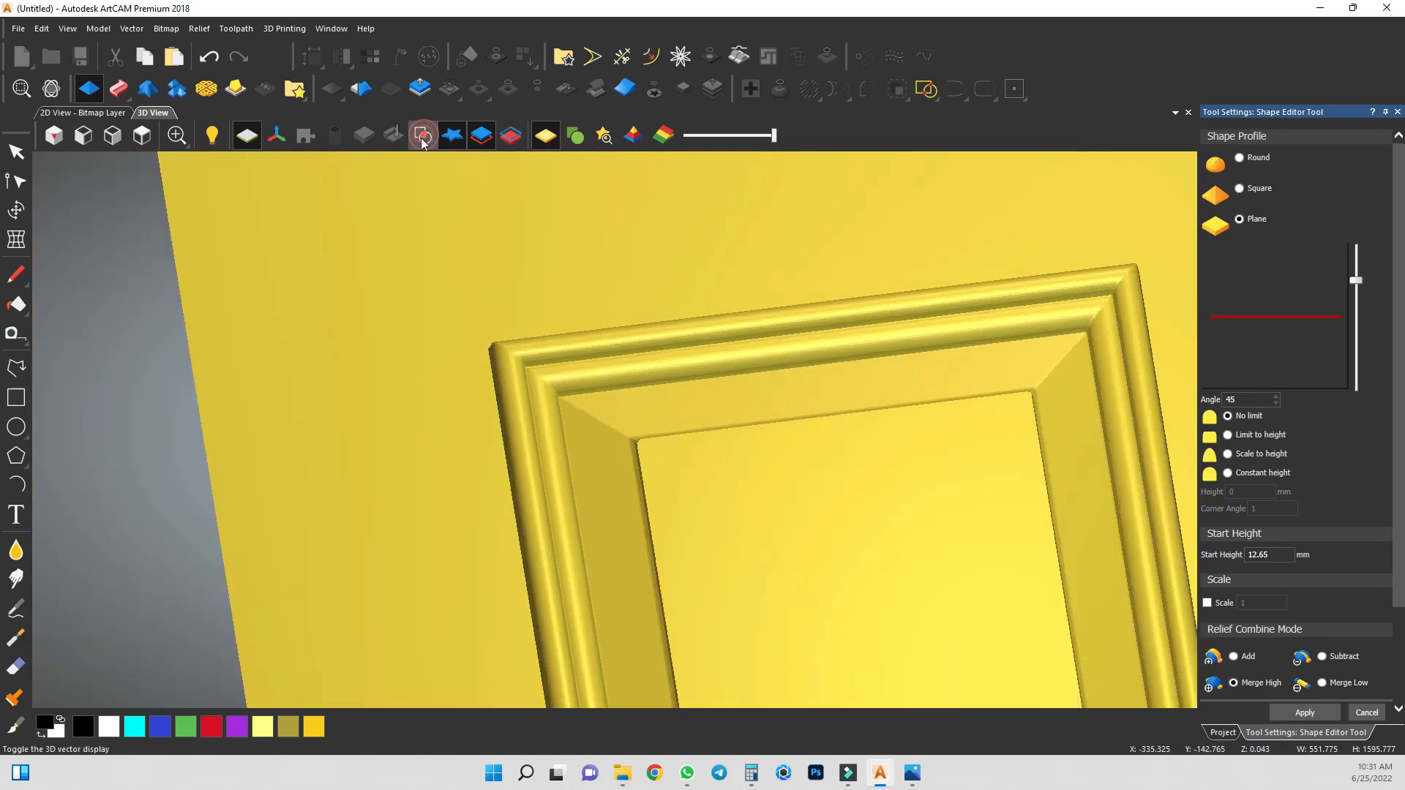
scroll(534, 286, "down", 7)
scroll(534, 281, "down", 5)
scroll(623, 291, "up", 6)
middle_click_drag(571, 238, 349, 223)
scroll(349, 222, "up", 5)
middle_click_drag(853, 540, 895, 584)
scroll(896, 567, "down", 8)
scroll(819, 510, "up", 2)
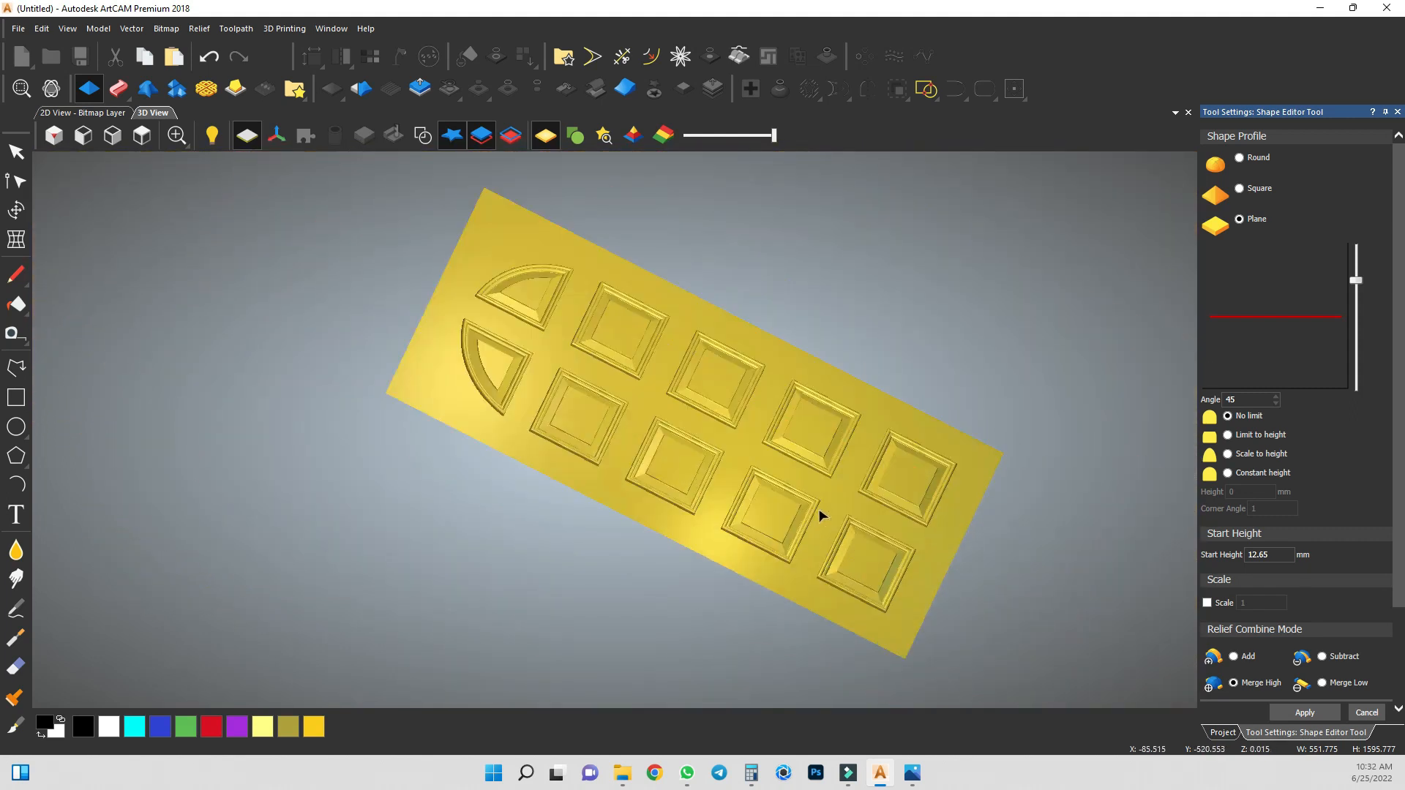
scroll(1370, 661, "down", 3)
left_click(1365, 713)
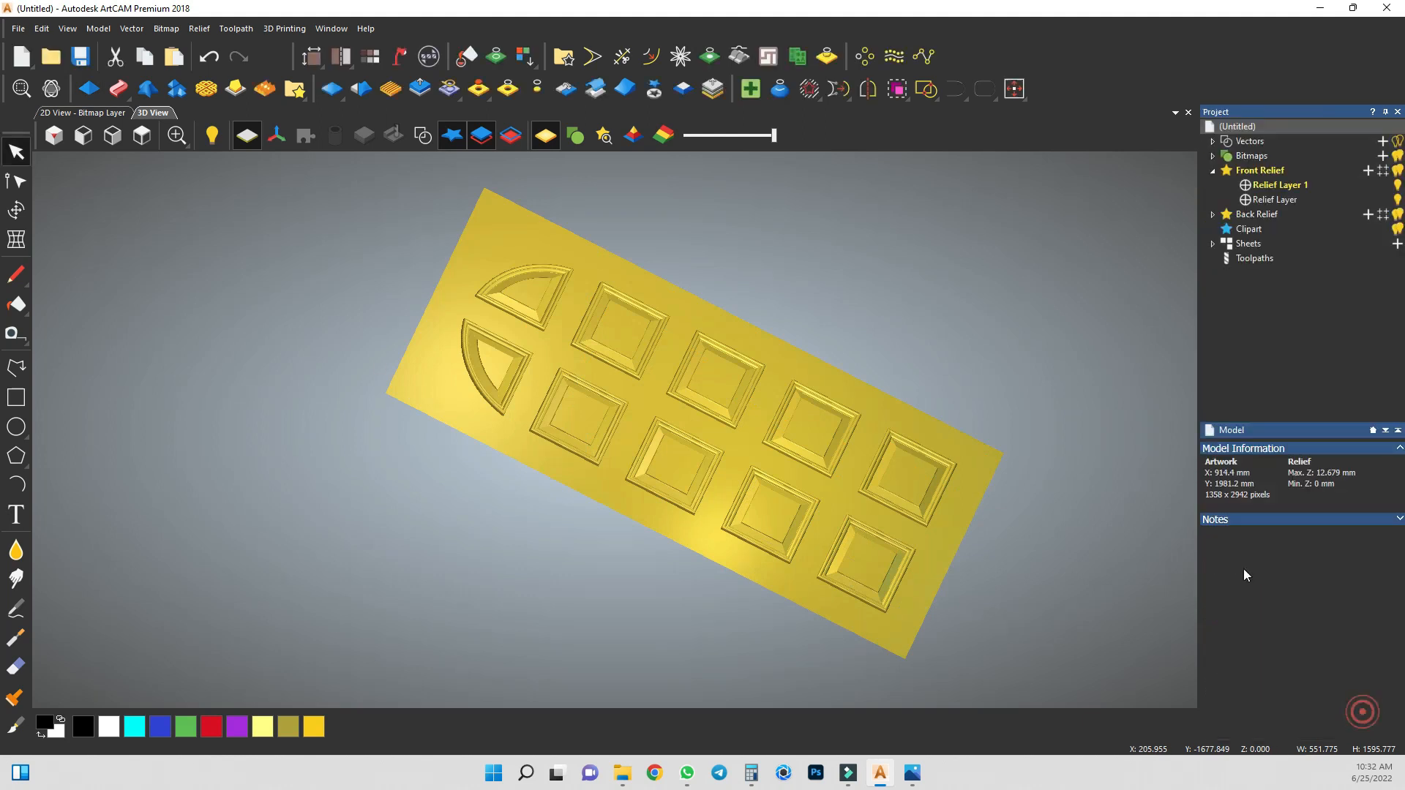
Show the vectors and offset the arched door outline outwards by about 113 mm with sharp corners.
left_click(142, 135)
scroll(633, 213, "up", 3)
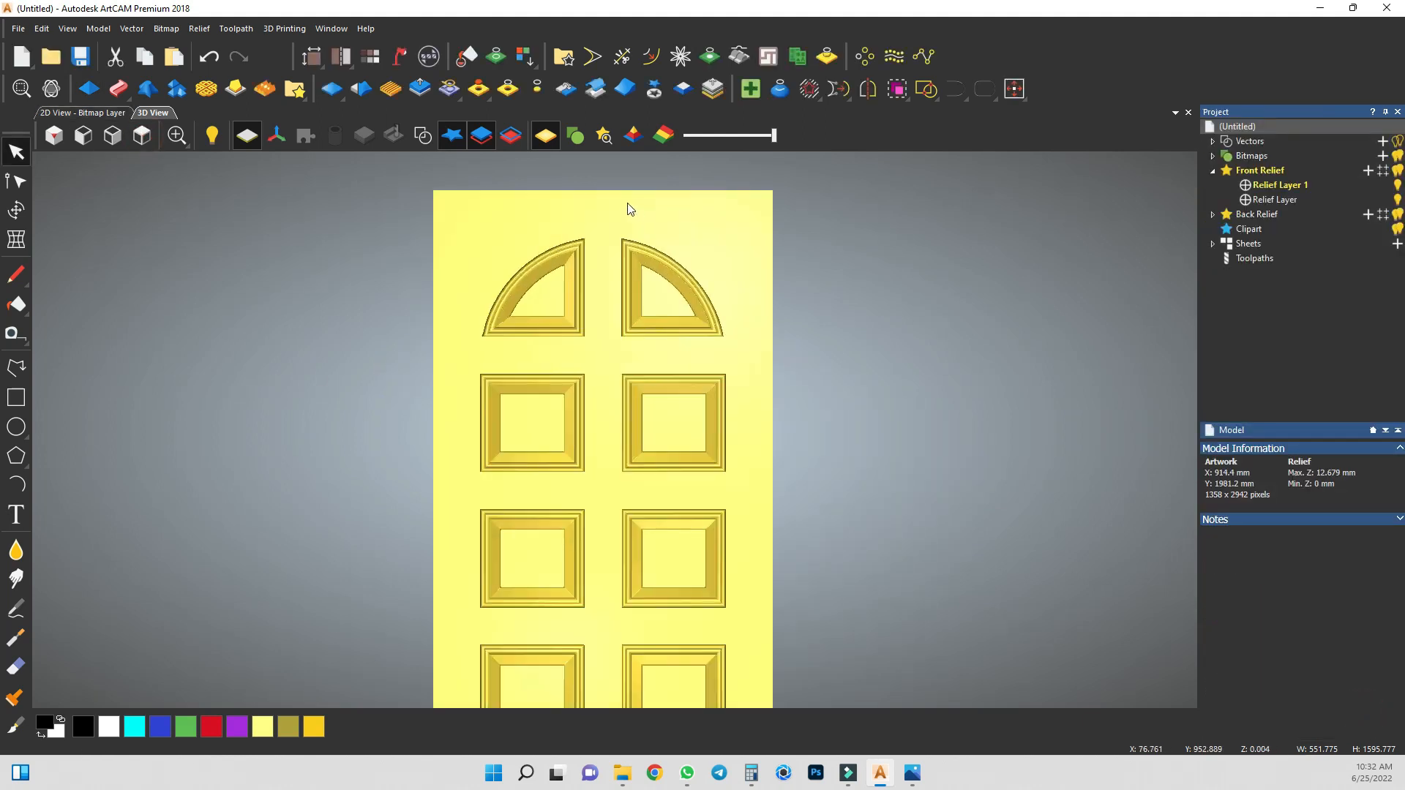
left_click(423, 135)
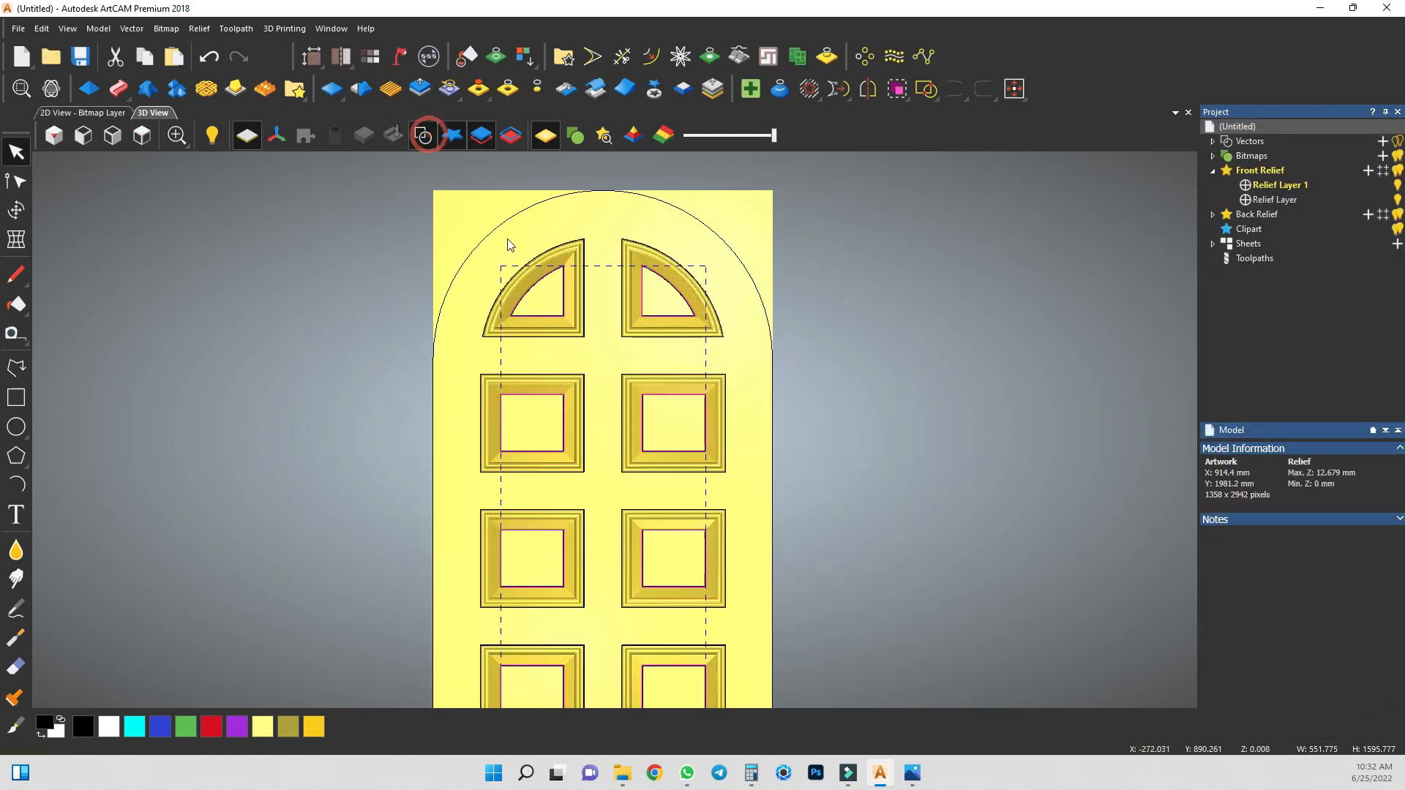
left_click(483, 288)
left_click(486, 336)
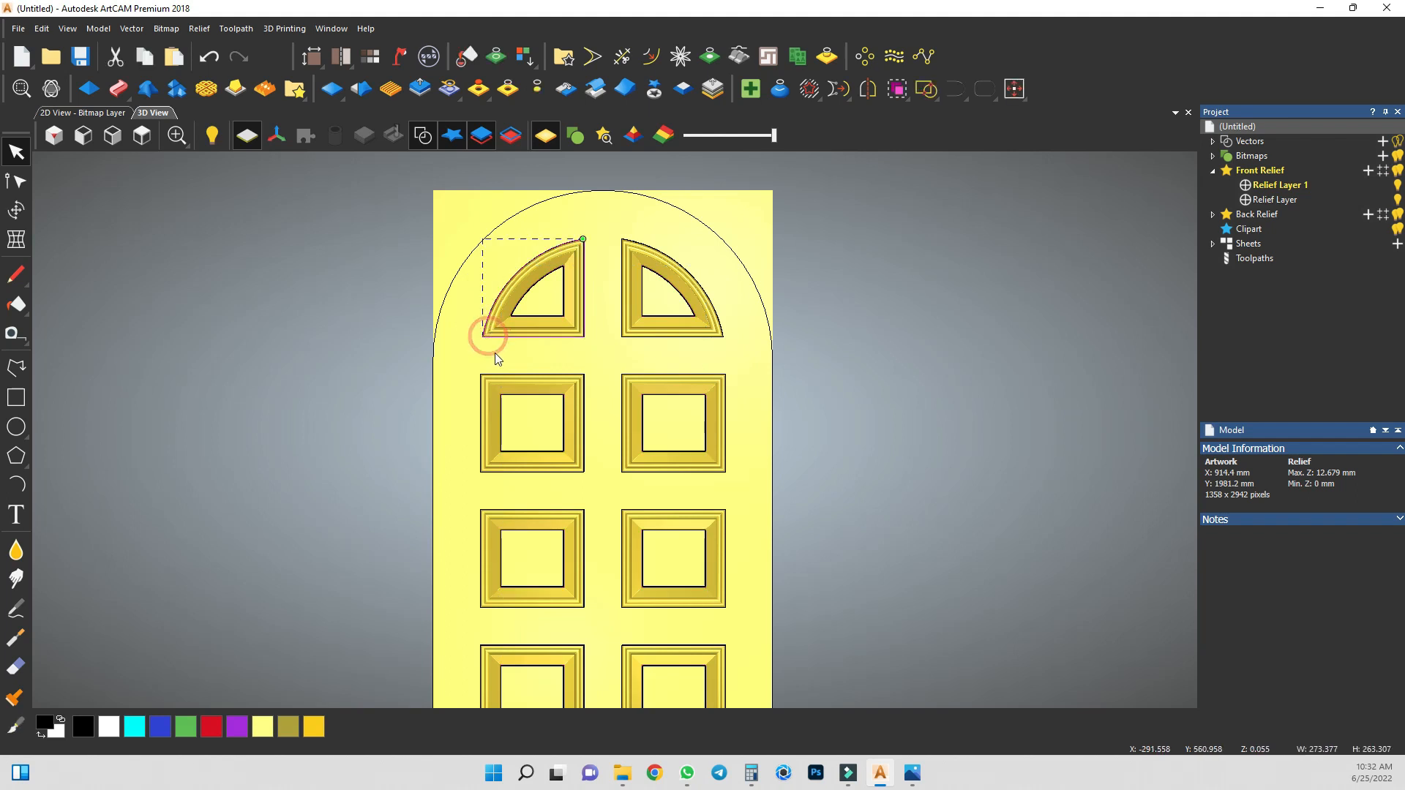
left_click(486, 380)
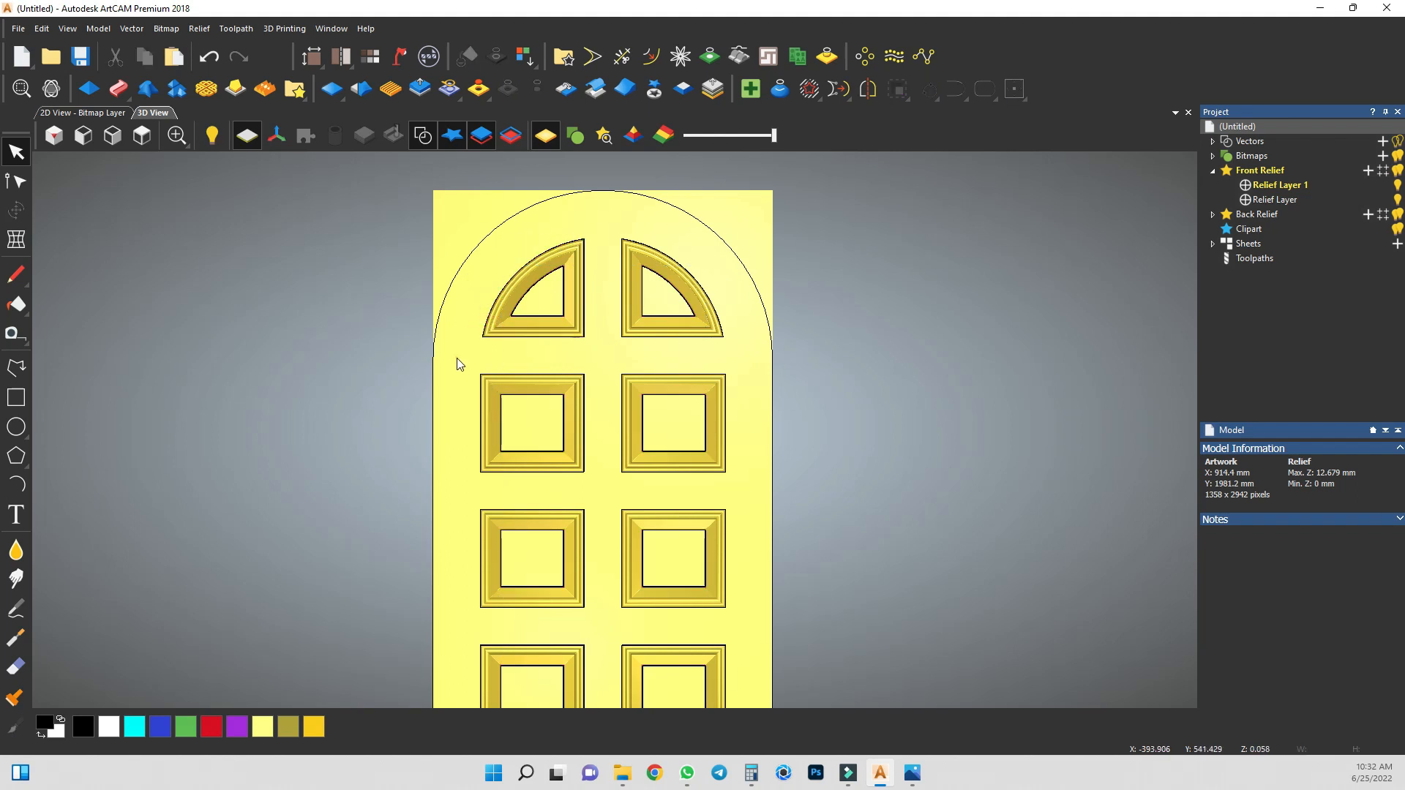
left_click(445, 299)
key("o")
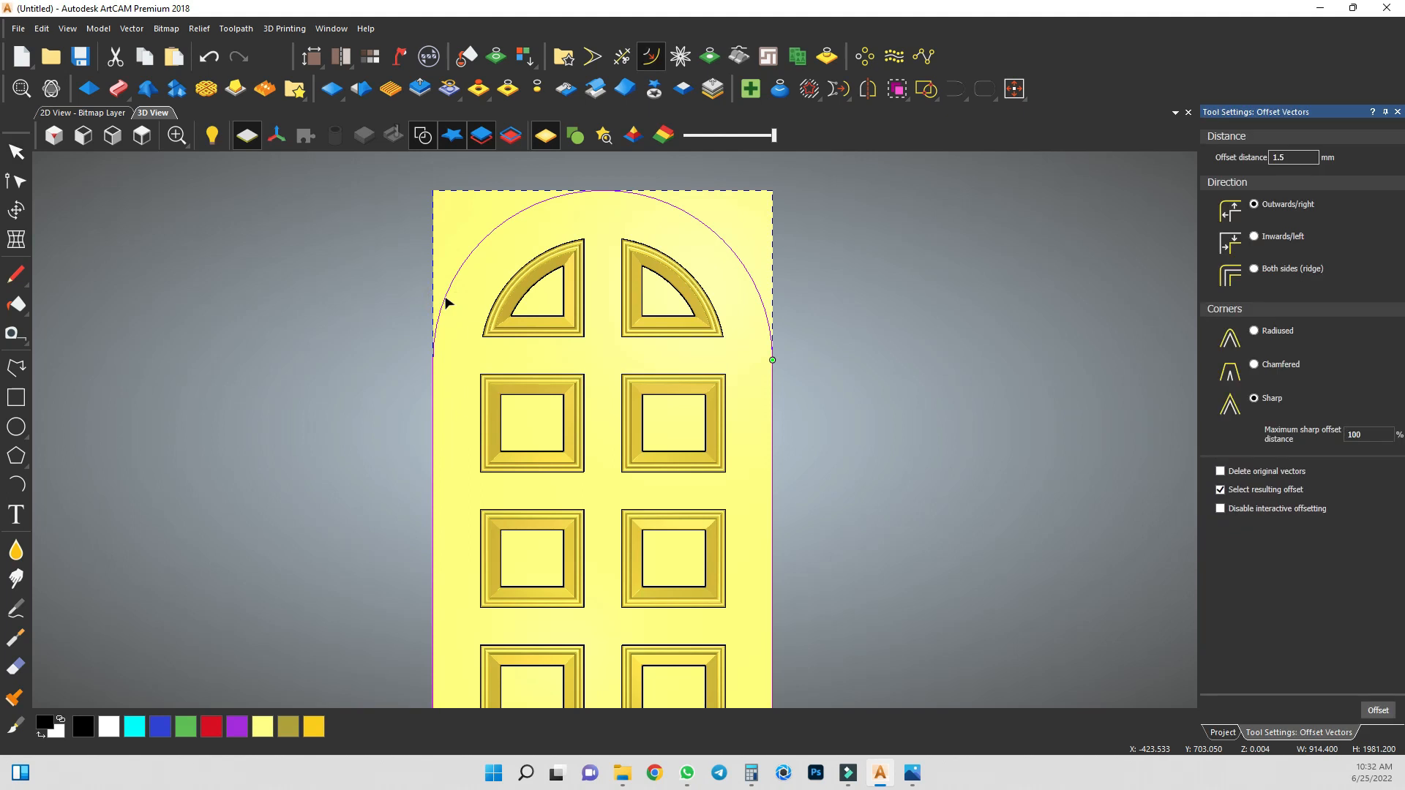
left_click(391, 298)
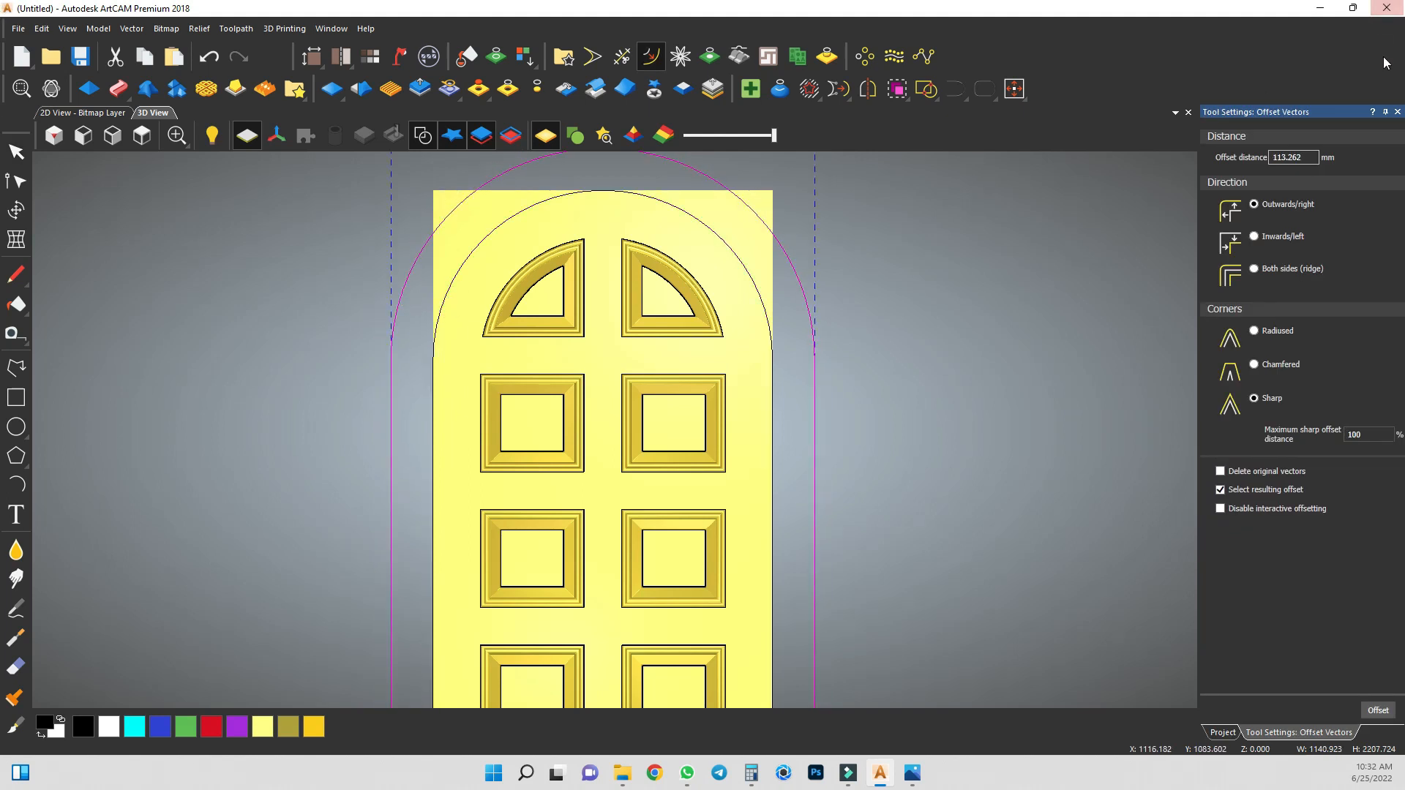
left_click(1397, 111)
Select the outer boundary vectors of both arched panels and the upper two rows of square panels.
left_click(491, 318)
left_click(637, 338, "shift")
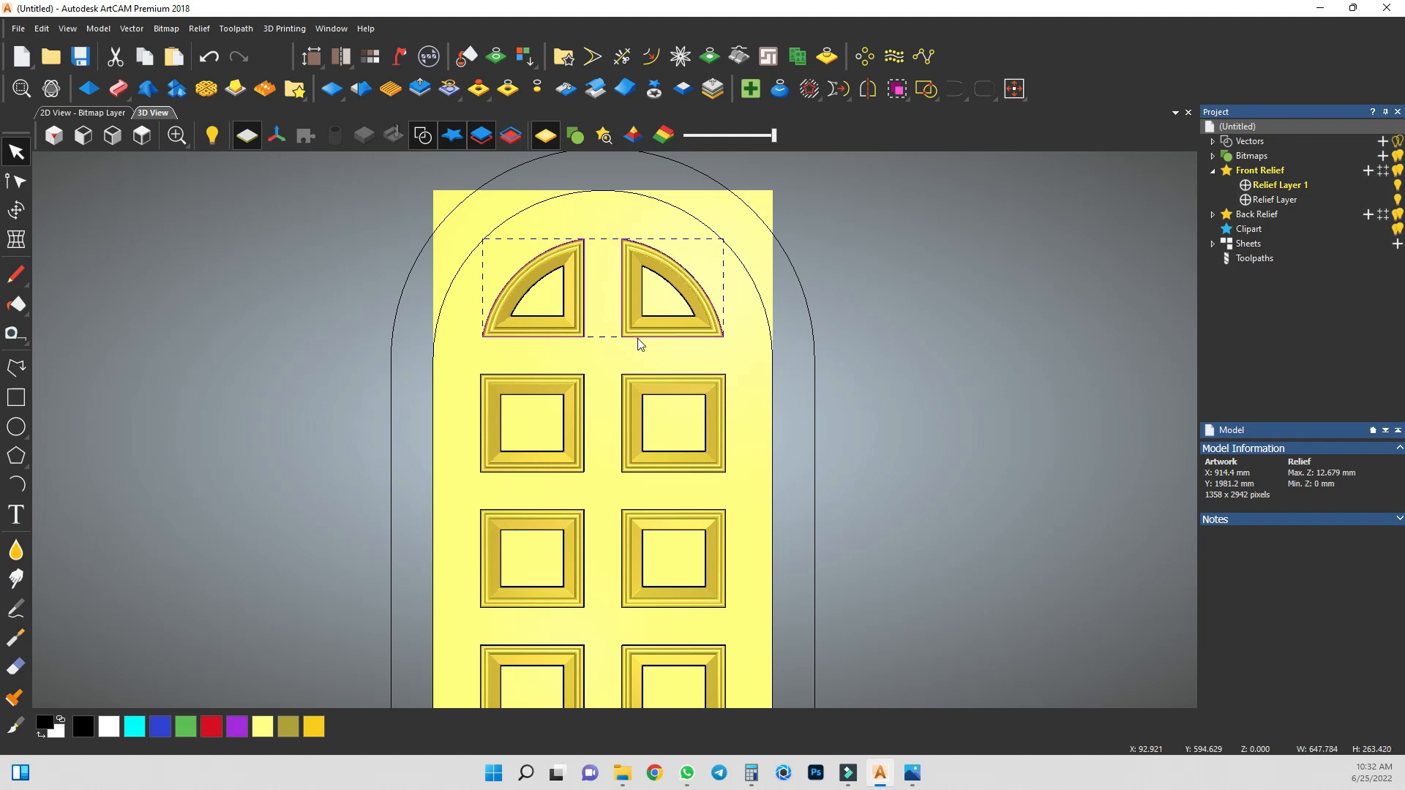
left_click(629, 380, "shift")
left_click(560, 374, "shift")
left_click(585, 517, "shift")
left_click(622, 510, "shift")
Add the outer boundaries of the lower two rows of square panels and the offset arched outline to the selection.
scroll(615, 469, "down", 4)
scroll(605, 533, "up", 3)
left_click(596, 547, "shift")
left_click(629, 546, "shift")
middle_click_drag(610, 675, 611, 586)
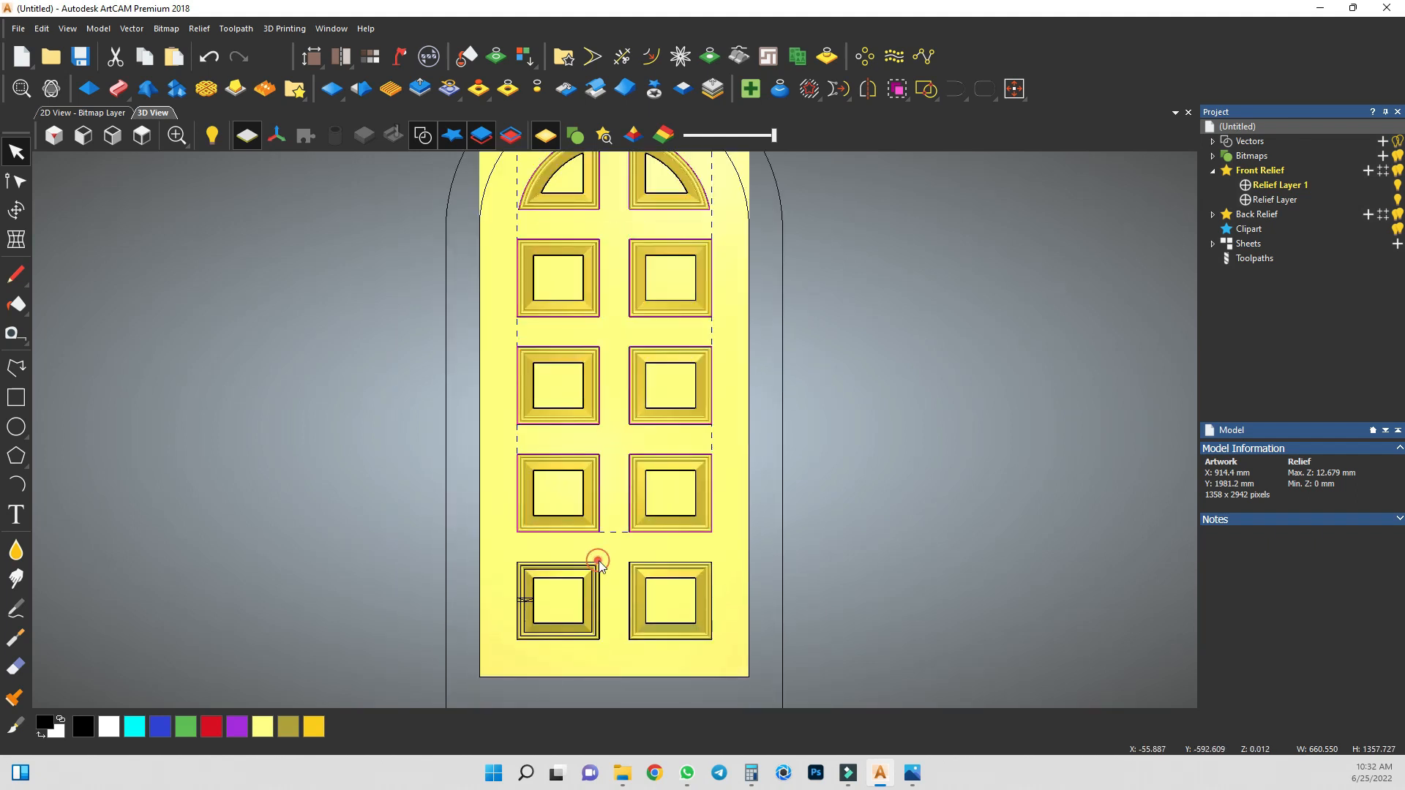
left_click(598, 563, "shift")
left_click(631, 564, "shift")
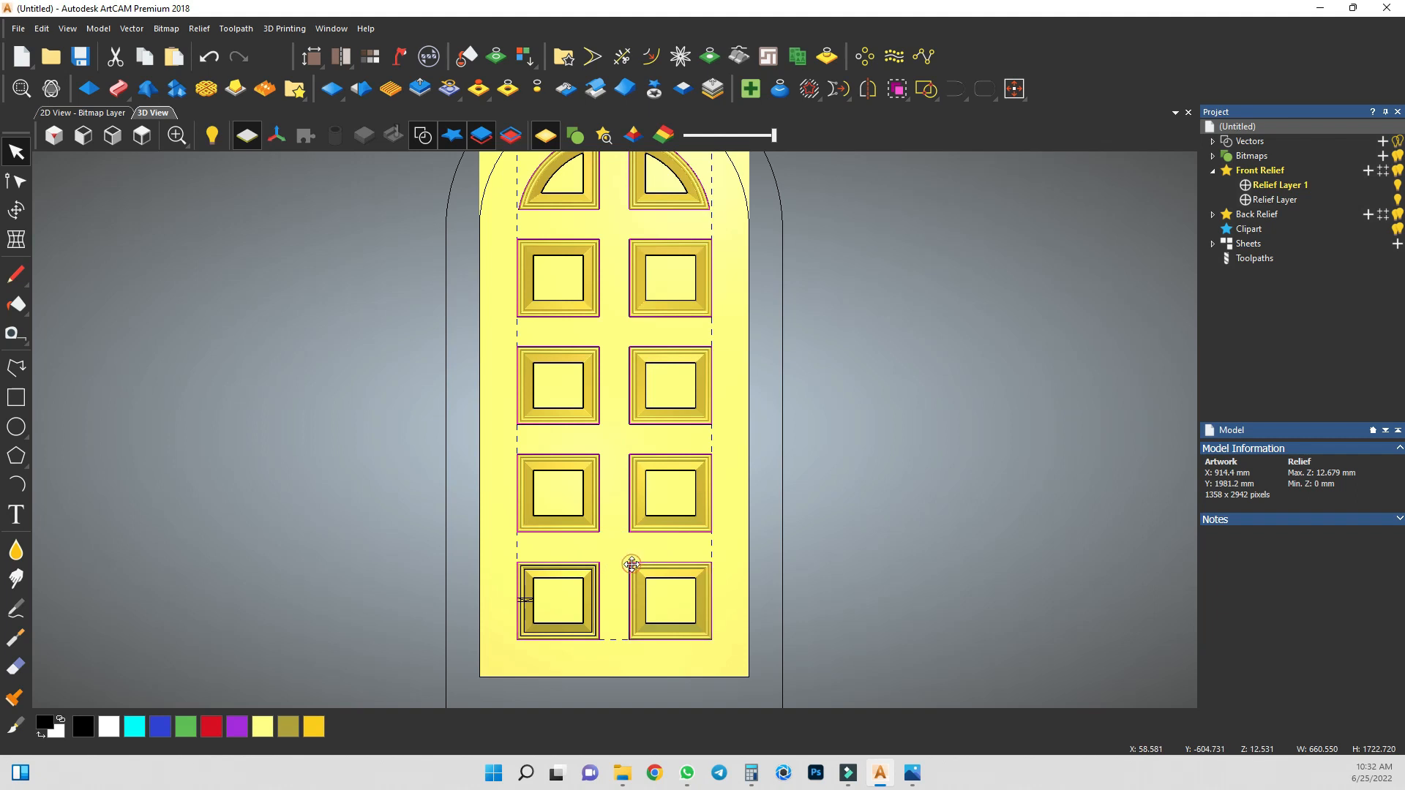
scroll(614, 413, "down", 2)
scroll(524, 245, "up", 2)
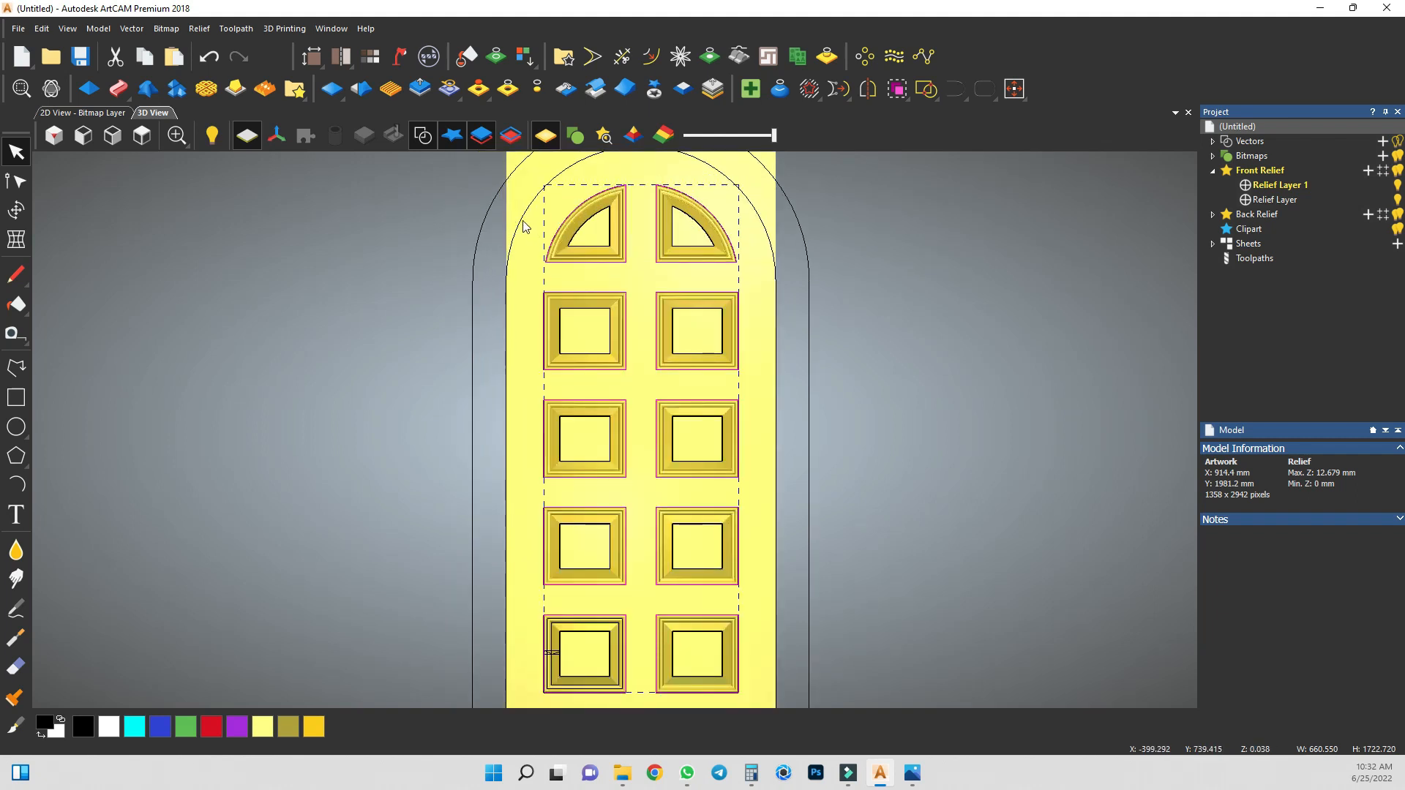
left_click(489, 208, "shift")
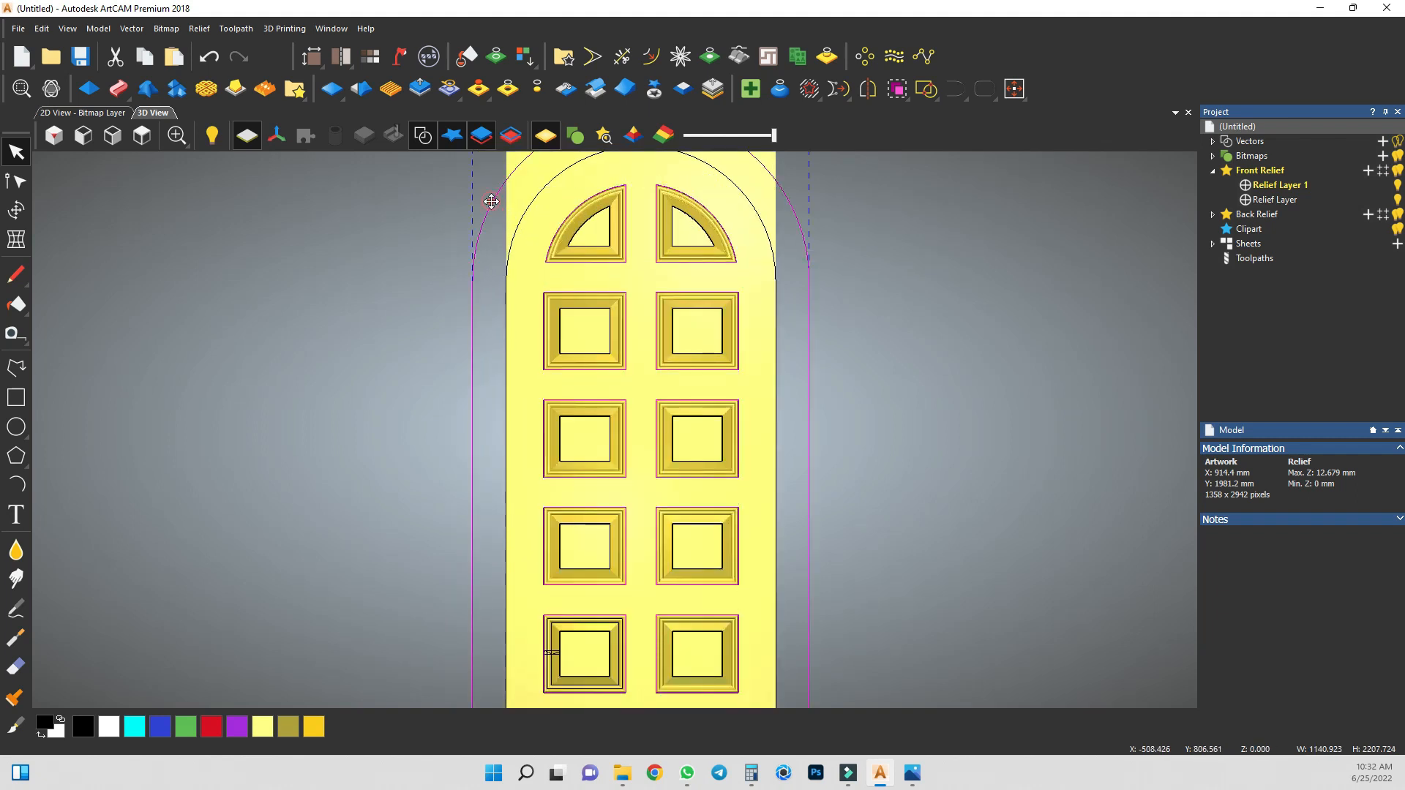
Shape the selected vectors with a round profile at a 90 degree angle, limited to a height of 12.65 mm.
left_click(89, 89)
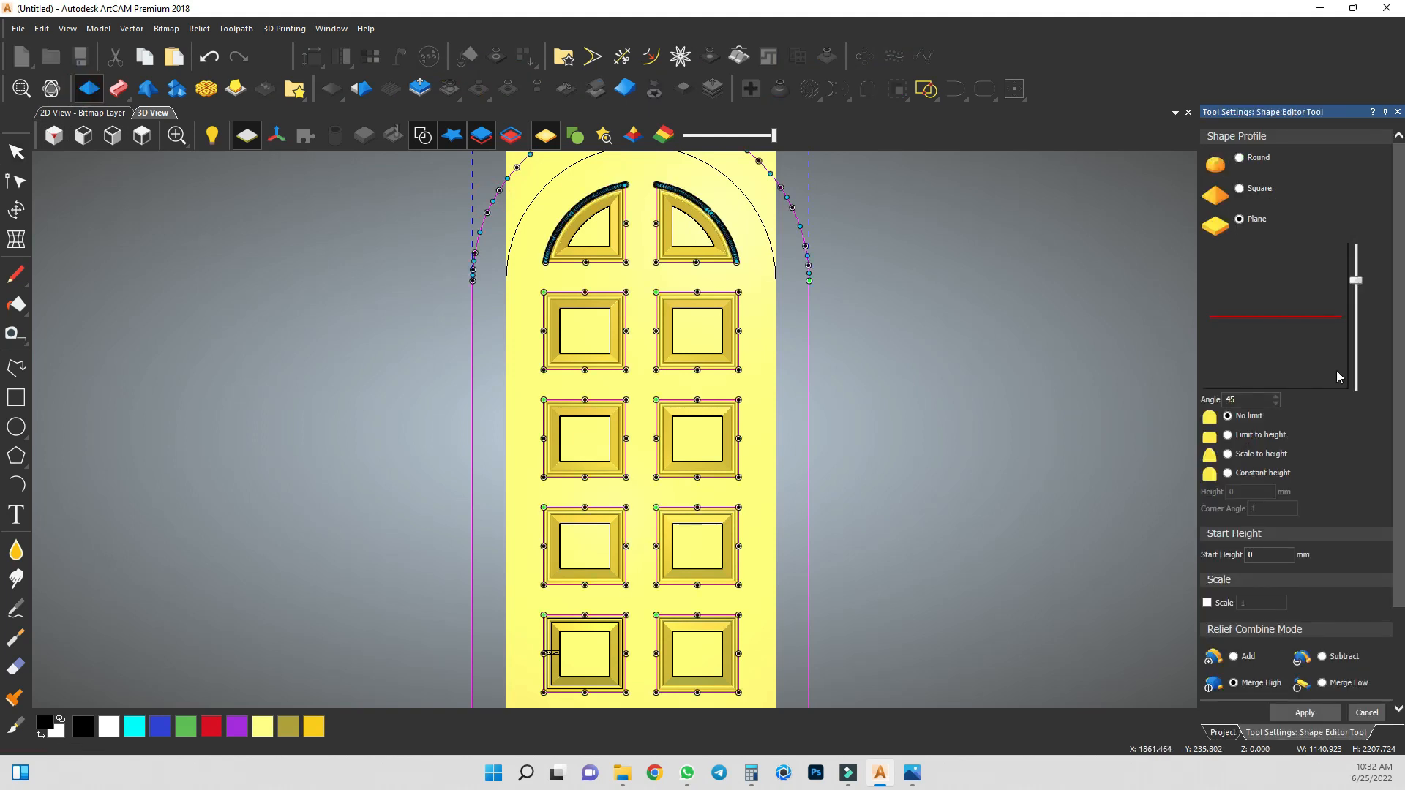
left_click(1239, 156)
left_click_drag(1354, 279, 1367, 185)
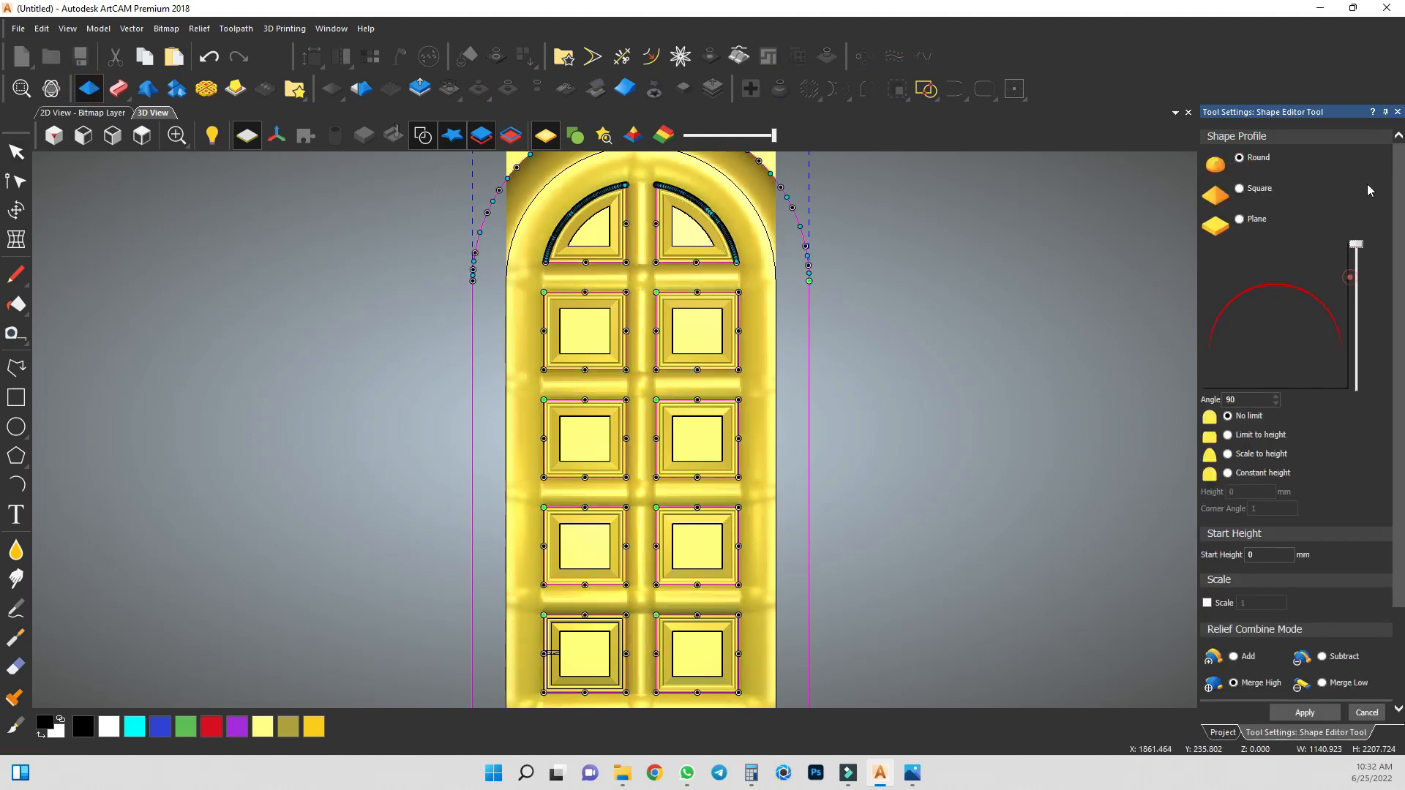
left_click(1228, 435)
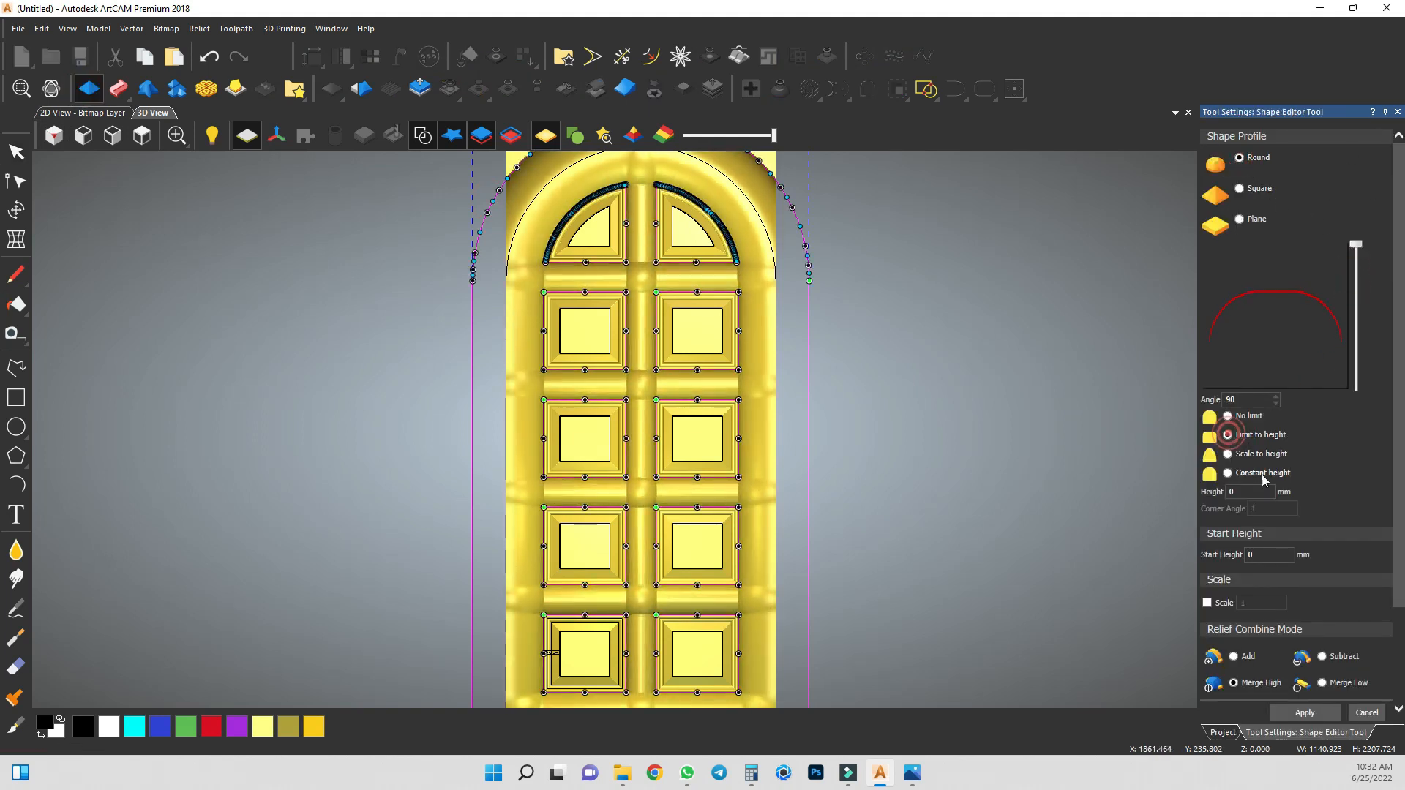
double_click(1268, 492)
type("12")
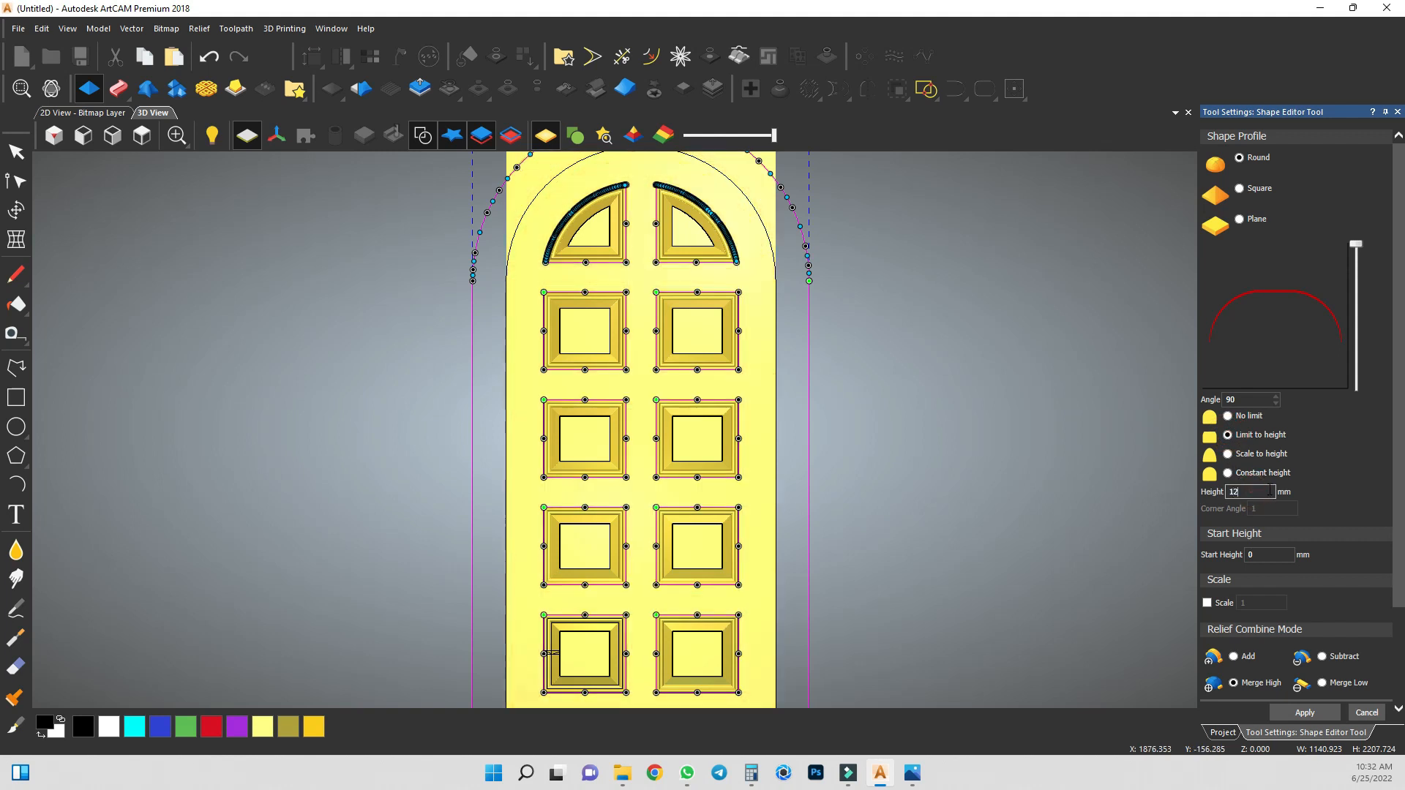
type(".65")
Hide the vectors, check the rounded edges around the panels and set the round profile's angle to 70 degrees.
scroll(606, 296, "up", 5)
middle_click_drag(580, 351, 571, 264)
left_click(429, 139)
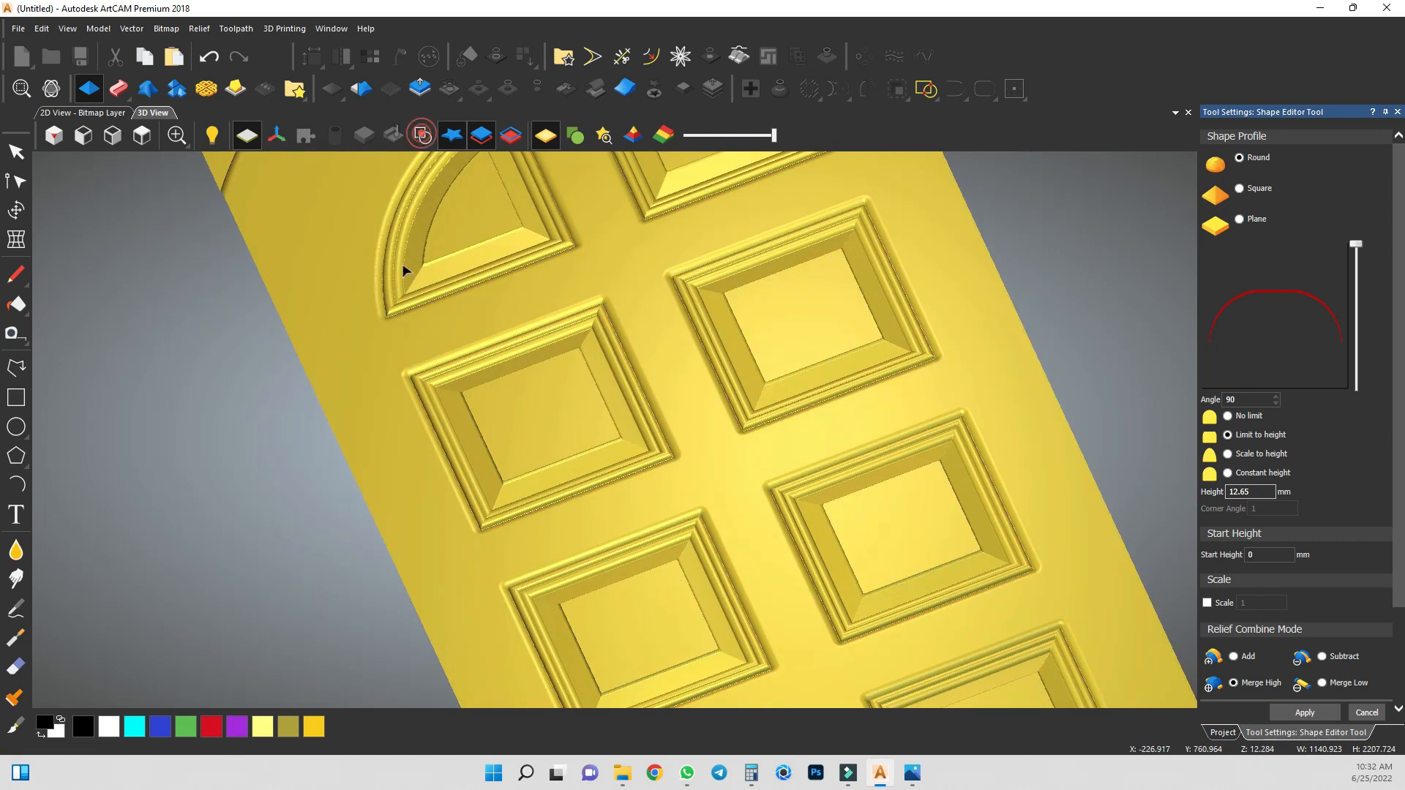
scroll(431, 450, "up", 5)
middle_click_drag(500, 523, 625, 629)
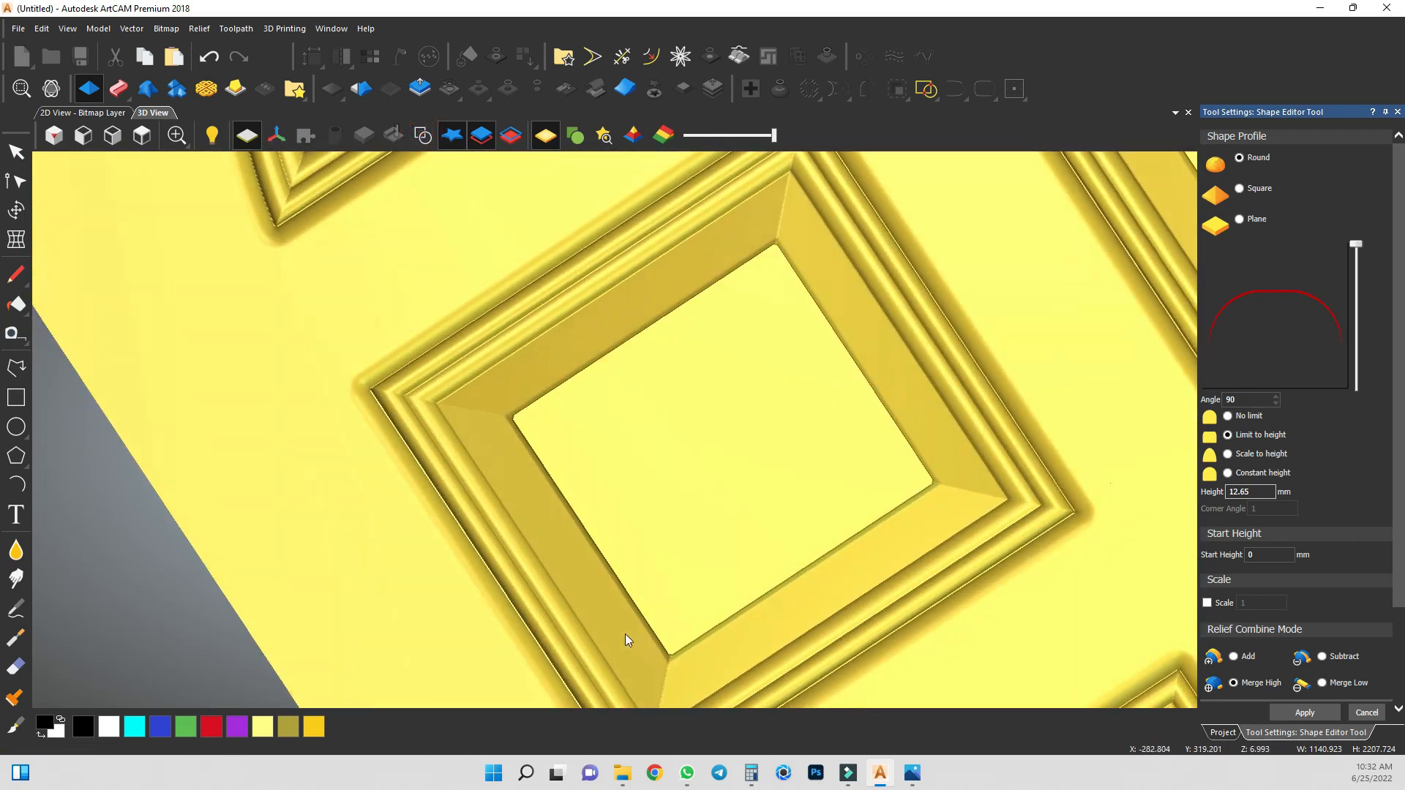
scroll(596, 487, "down", 5)
left_click_drag(1356, 246, 1357, 260)
Check the rounded frame over the whole door, apply the shape to the relief and close the Shape Editor.
middle_click_drag(605, 344, 820, 439)
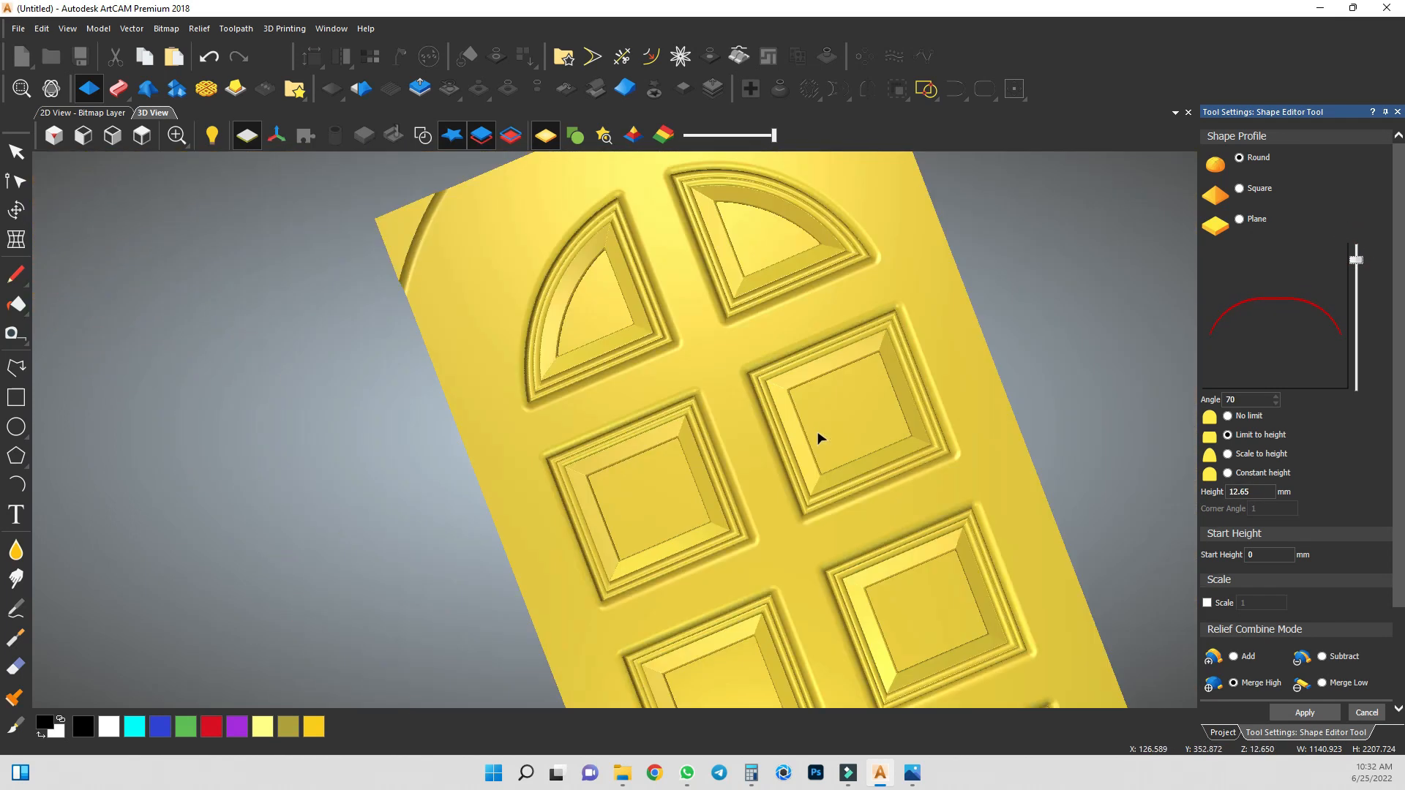
scroll(821, 437, "down", 5)
scroll(734, 612, "up", 5)
middle_click_drag(734, 612, 645, 623)
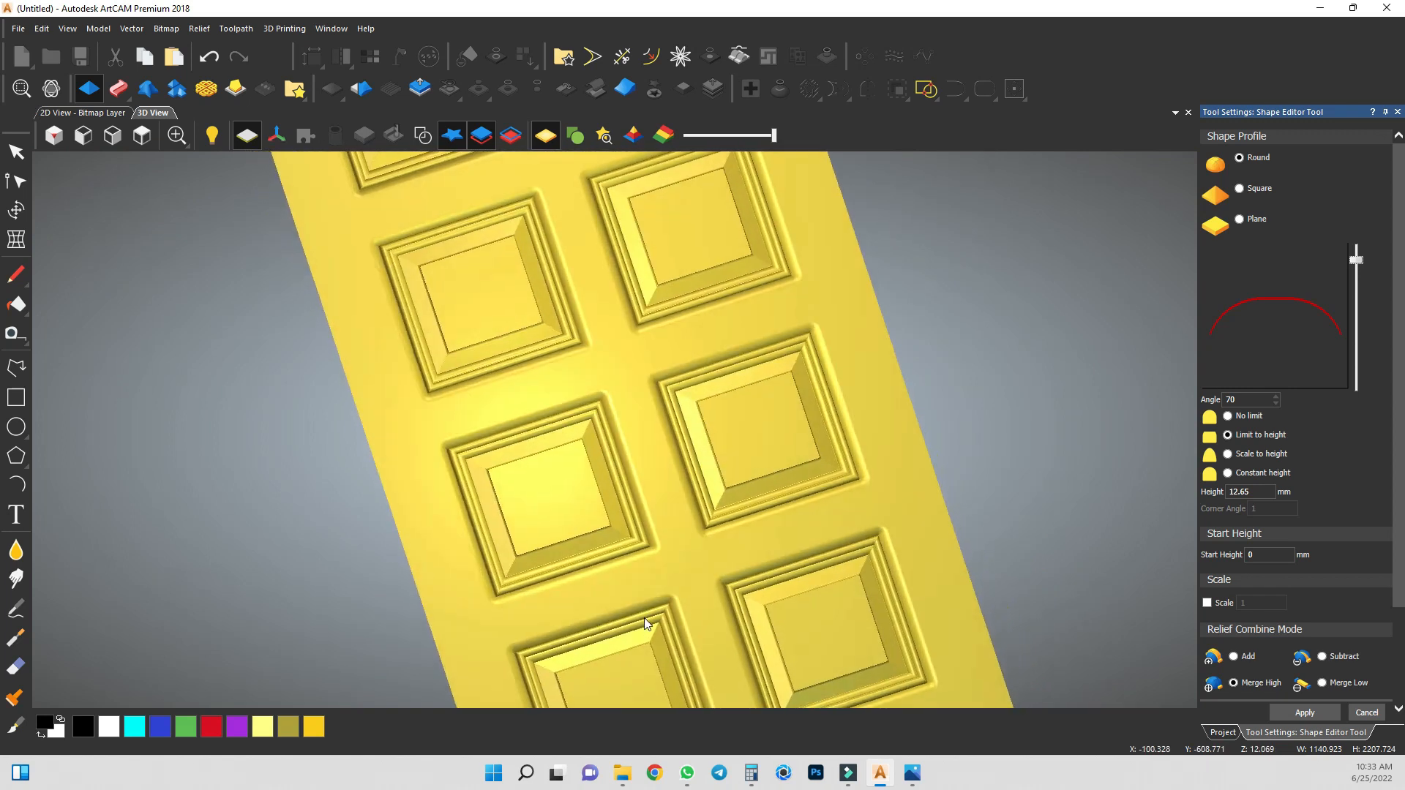
scroll(645, 623, "down", 5)
scroll(593, 308, "up", 3)
scroll(589, 308, "down", 2)
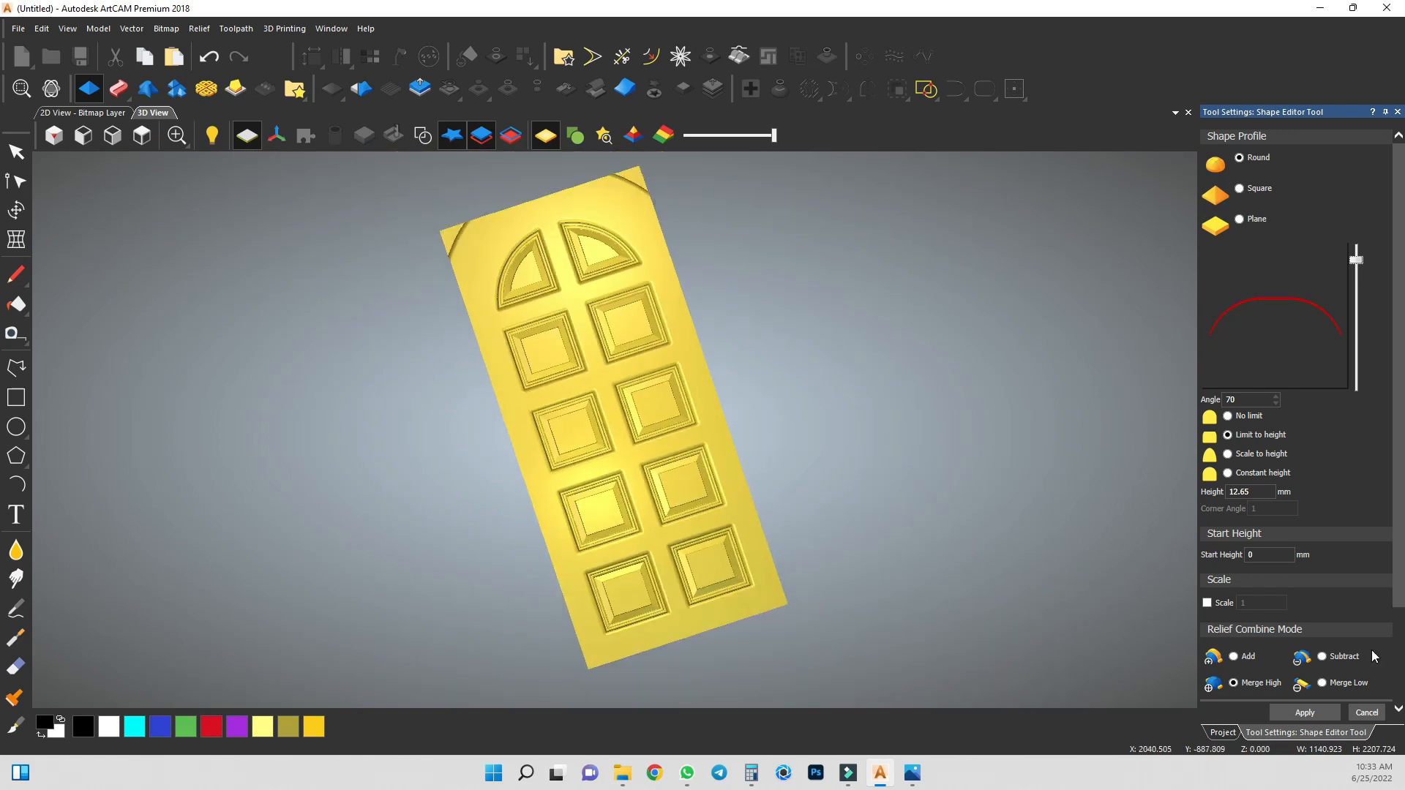
left_click(1291, 712)
left_click(1365, 712)
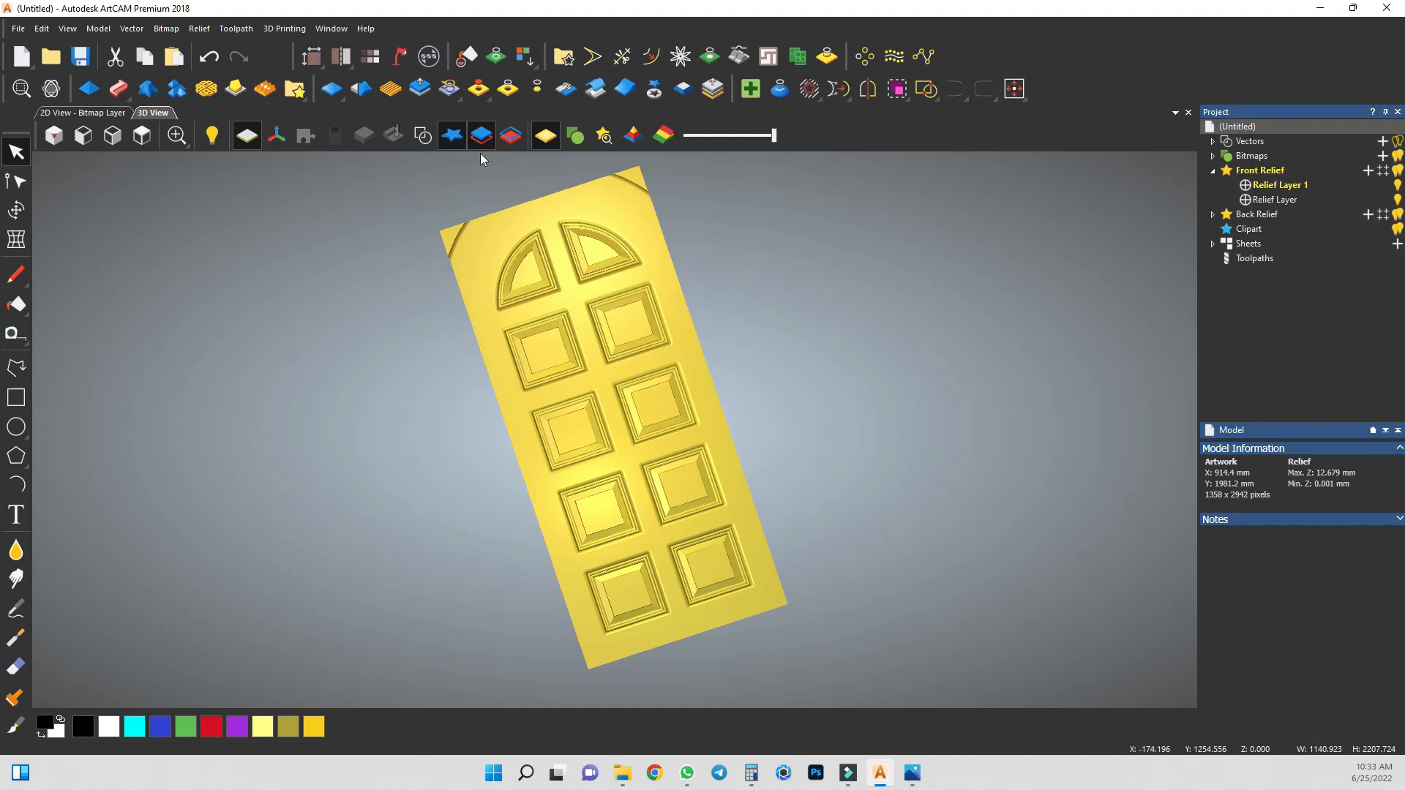
Show the vectors, select the original arched door outline and reset the relief outside it to zero.
left_click(424, 137)
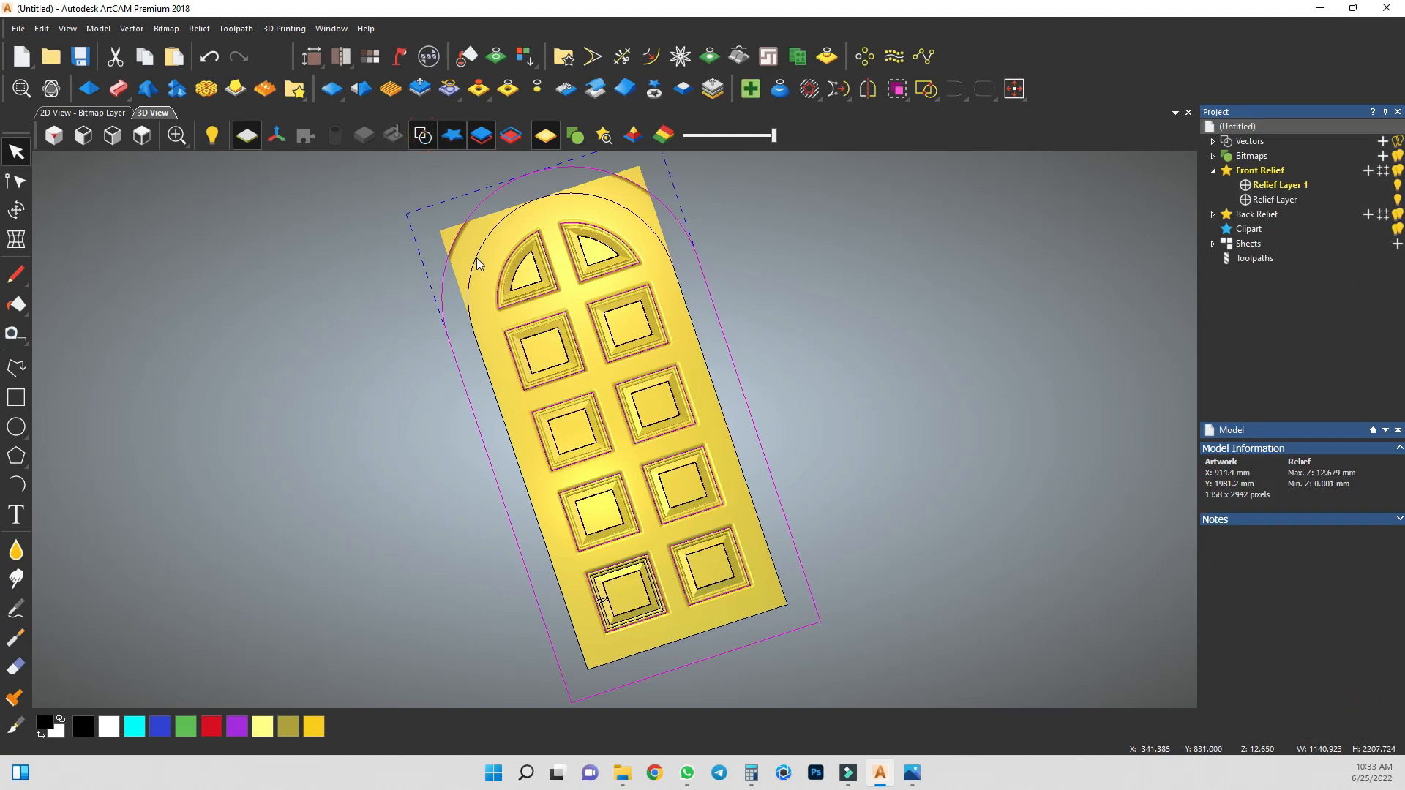
left_click(541, 87)
scroll(603, 247, "up", 3)
left_click_drag(722, 495, 283, 231)
Hide the base Relief Layer and the zero plane, and clear the vector selection.
left_click(248, 136)
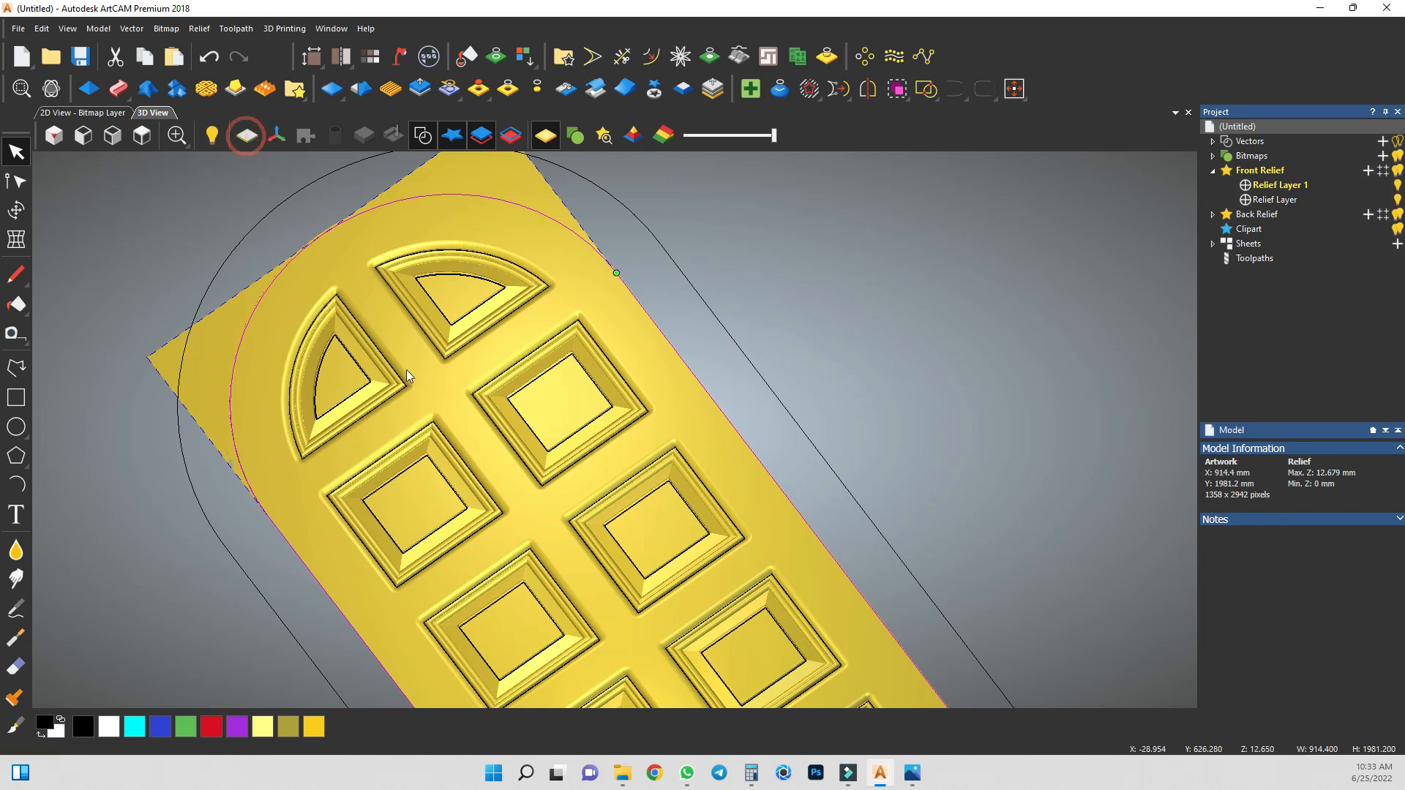
left_click(142, 136)
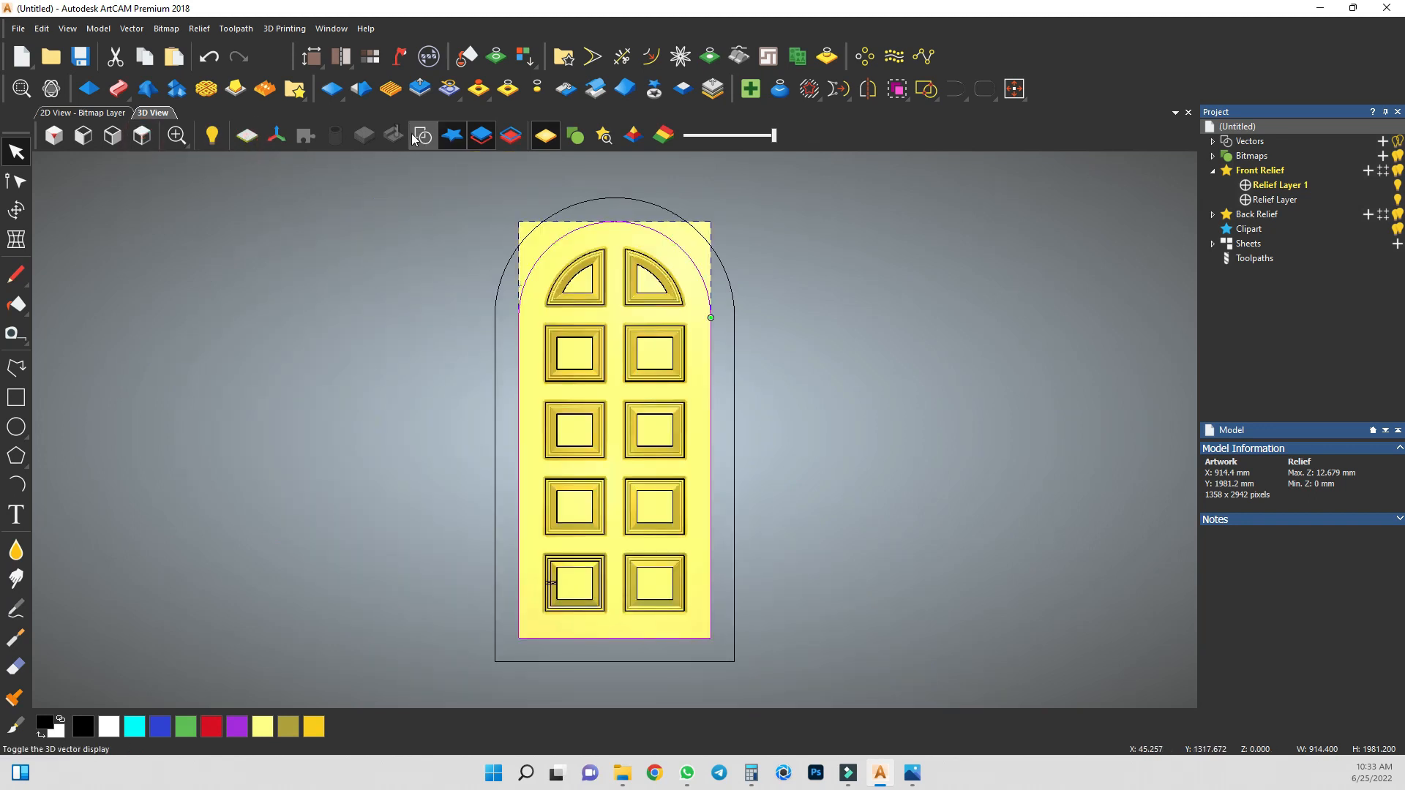
left_click(260, 130)
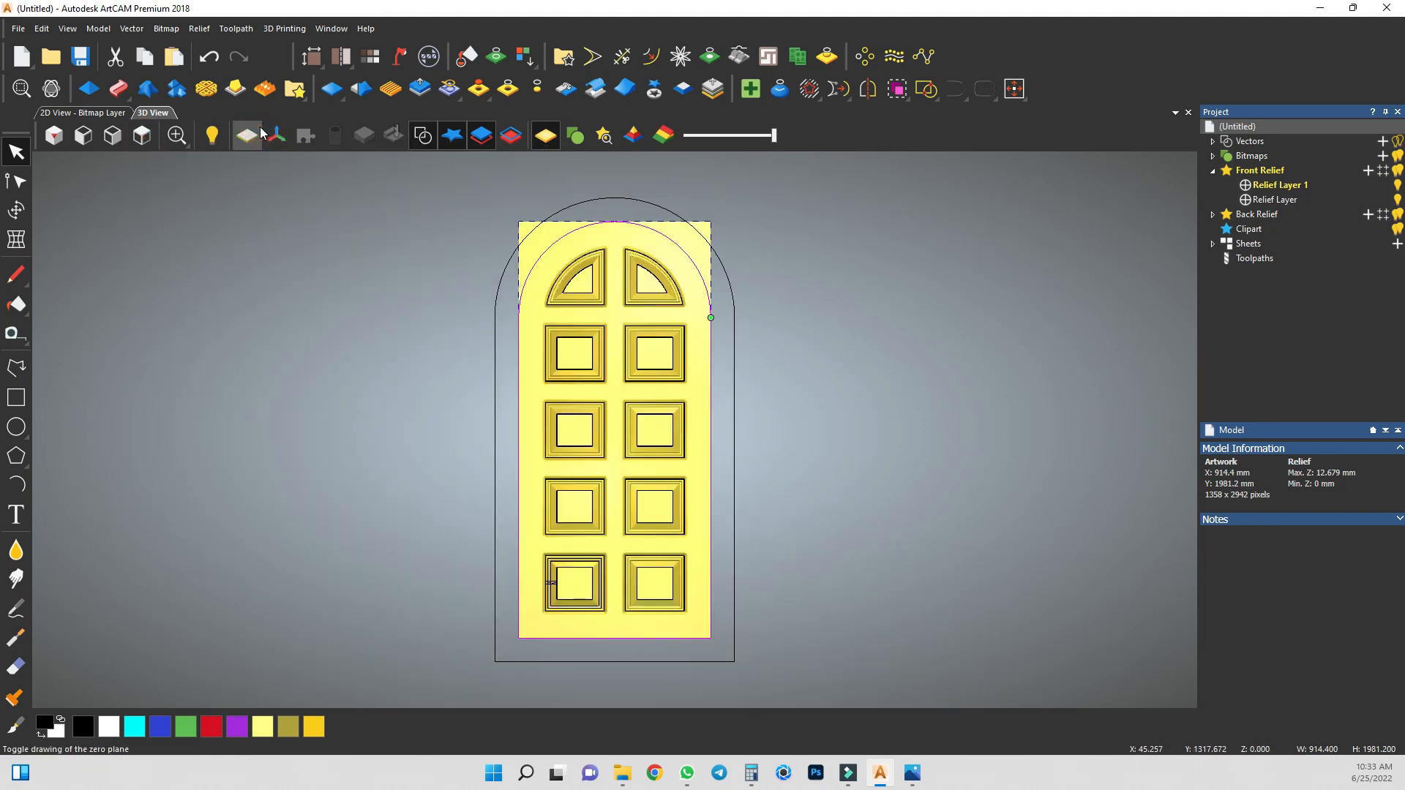
left_click(1397, 200)
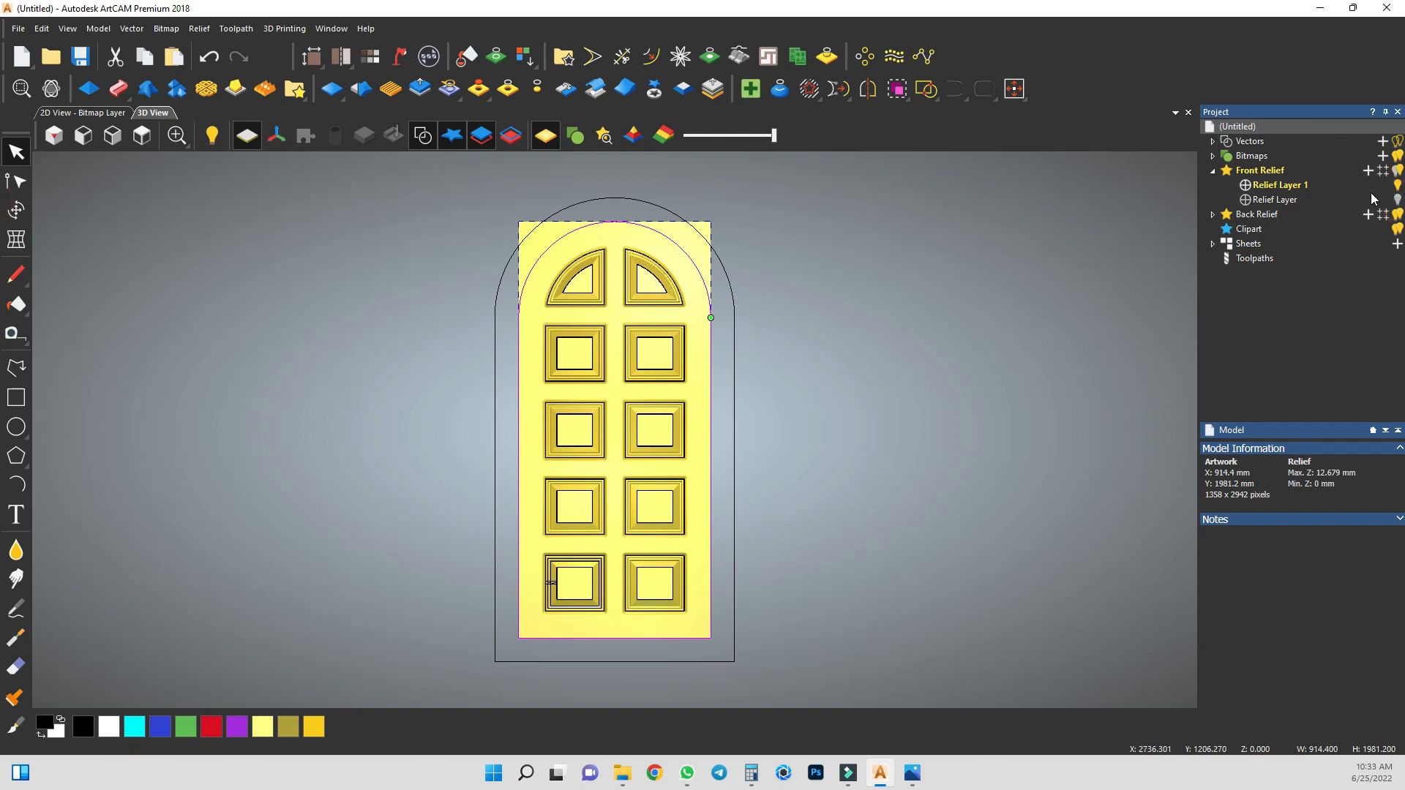
left_click(385, 229)
left_click(254, 135)
Hide the vectors and examine the arched door relief from several angles, including its outer edge and moulded panels.
scroll(553, 294, "up", 2)
left_click_drag(590, 400, 981, 335)
scroll(475, 412, "up", 2)
left_click_drag(477, 414, 497, 455)
left_click(421, 135)
scroll(594, 442, "down", 3)
left_click_drag(594, 442, 626, 425)
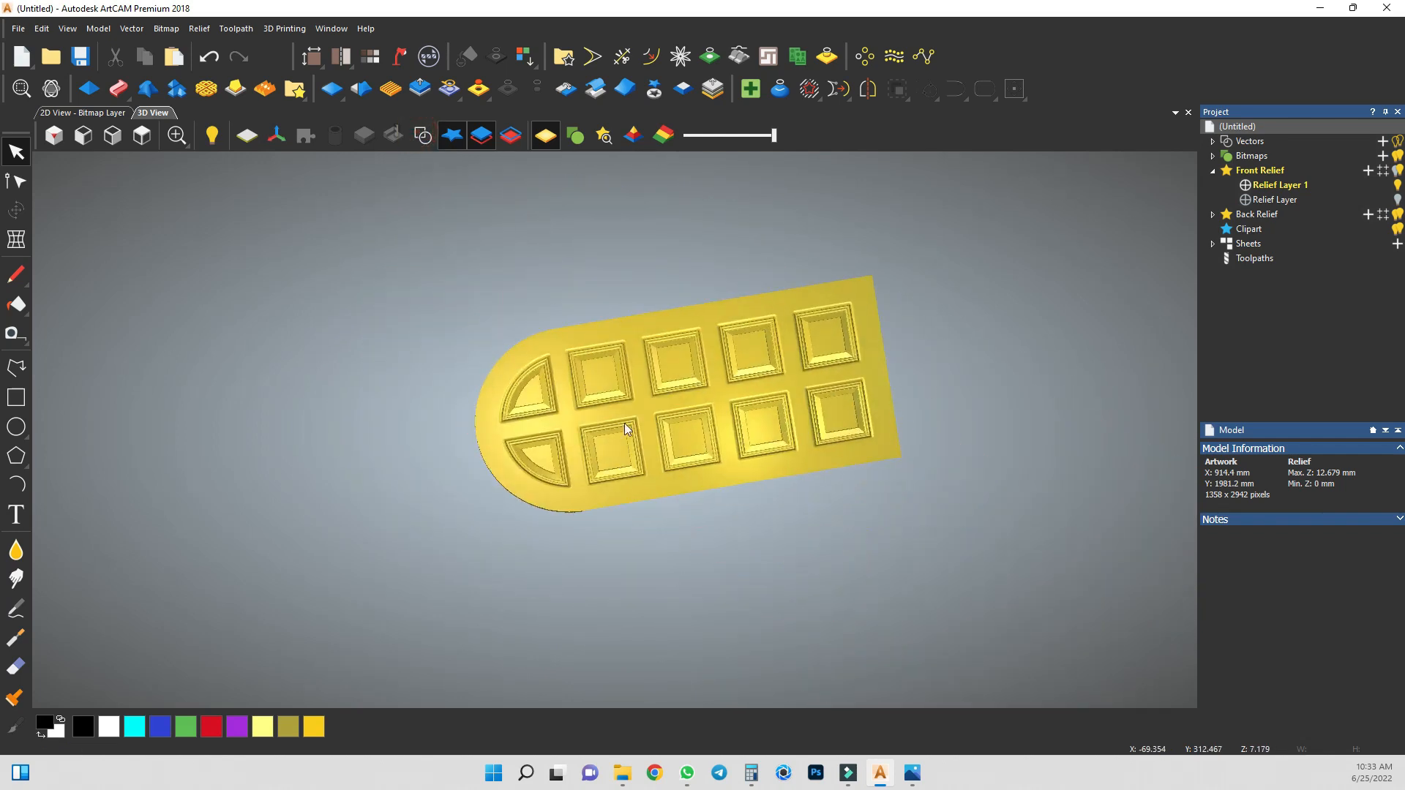
scroll(805, 458, "up", 5)
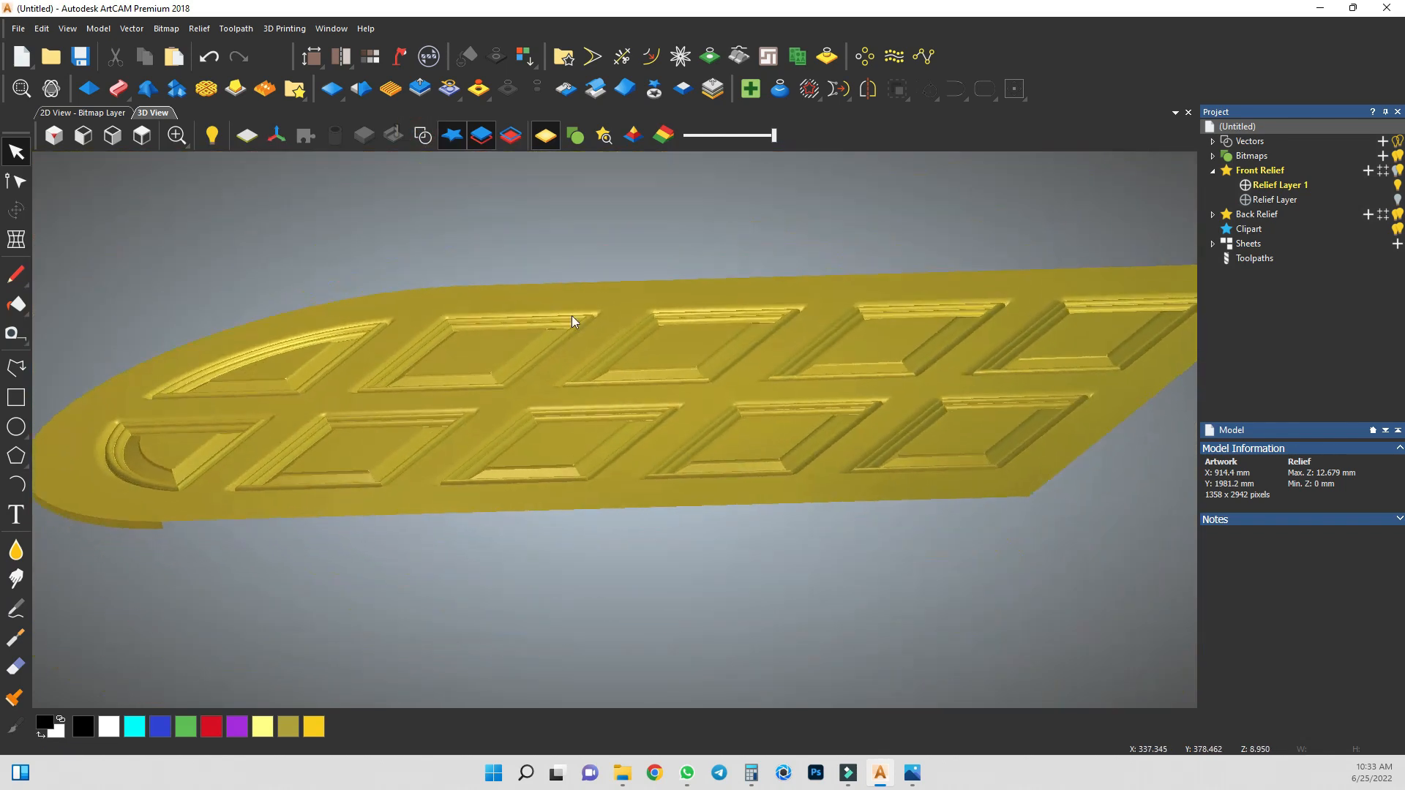